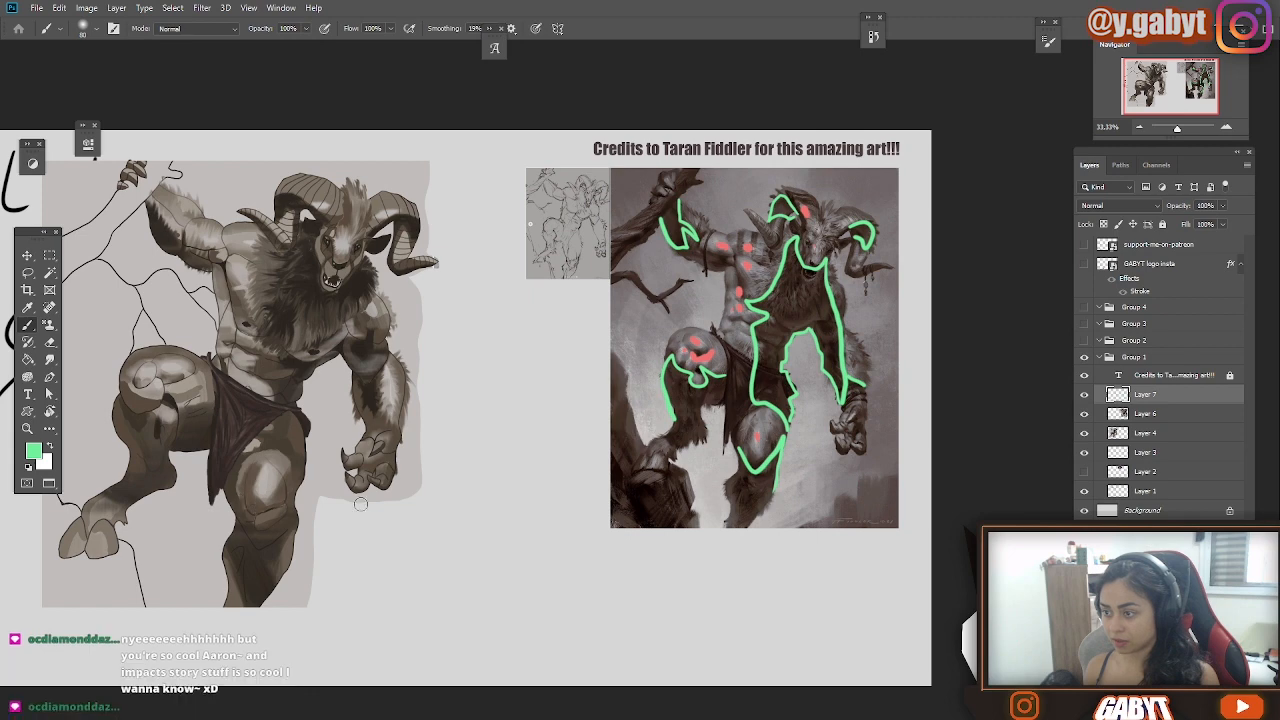
Try green contour strokes along the abdomen and chest of the painted creature and undo them.
{"action": "left_click_drag", "start_coordinate": [388, 415], "coordinate": [332, 448]}
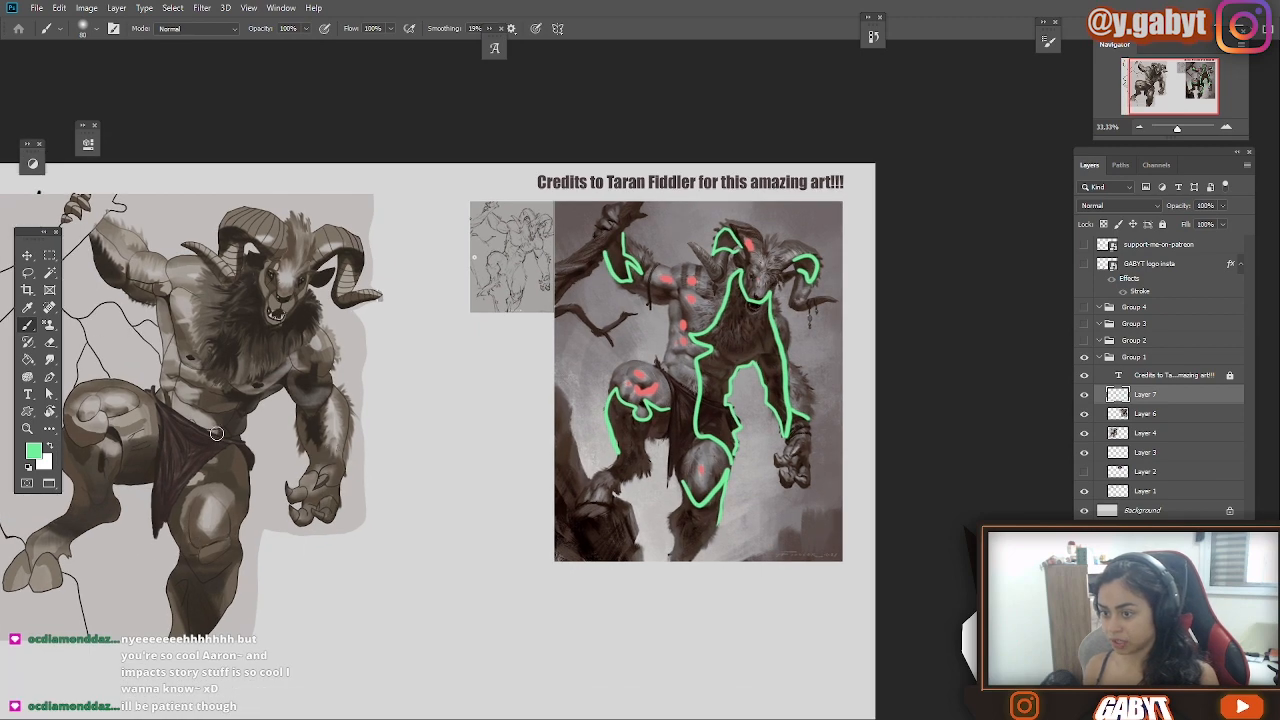
{"action": "mouse_move", "coordinate": [194, 407]}
{"action": "left_mouse_down"}
{"action": "mouse_move", "coordinate": [212, 430]}
{"action": "mouse_move", "coordinate": [188, 405]}
{"action": "mouse_move", "coordinate": [196, 372]}
{"action": "mouse_move", "coordinate": [179, 347]}
{"action": "left_mouse_up"}
{"action": "key", "text": "ctrl+z"}
{"action": "key", "text": "ctrl+z"}
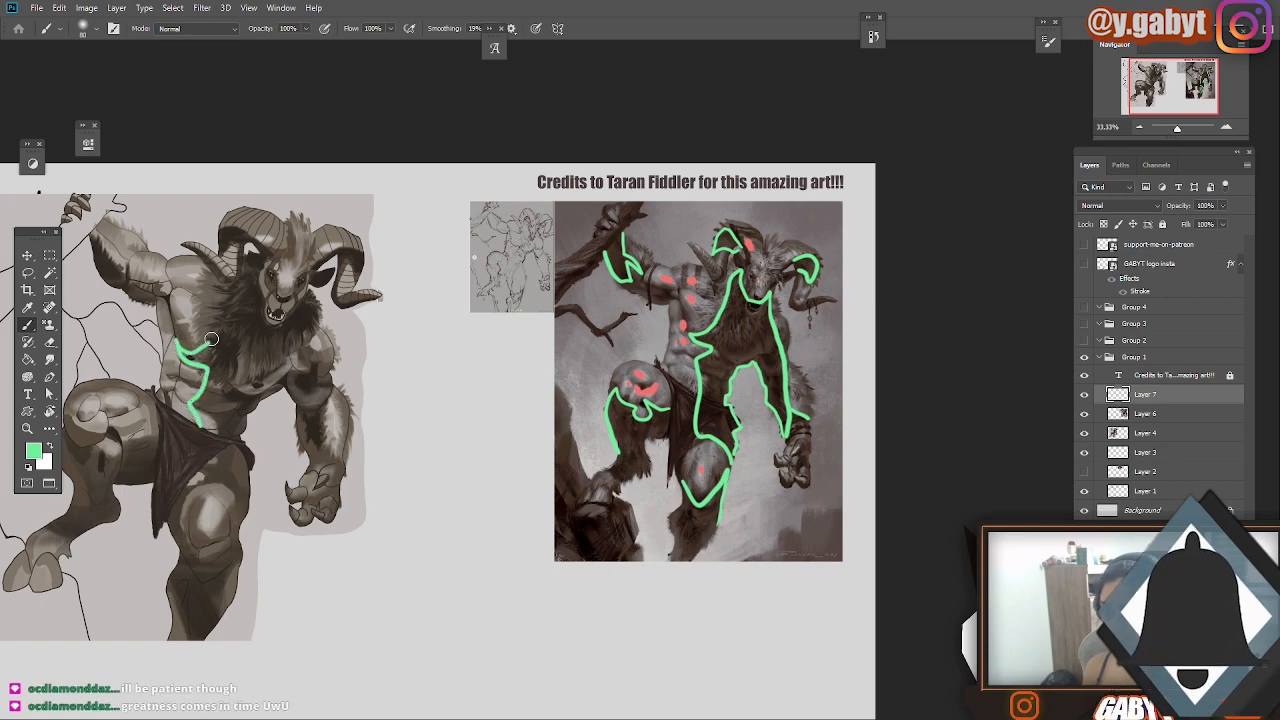
{"action": "key", "text": "ctrl+z"}
{"action": "mouse_move", "coordinate": [188, 348]}
{"action": "left_mouse_down"}
{"action": "mouse_move", "coordinate": [214, 342]}
{"action": "mouse_move", "coordinate": [205, 365]}
{"action": "left_mouse_up"}
{"action": "key", "text": "ctrl+z"}
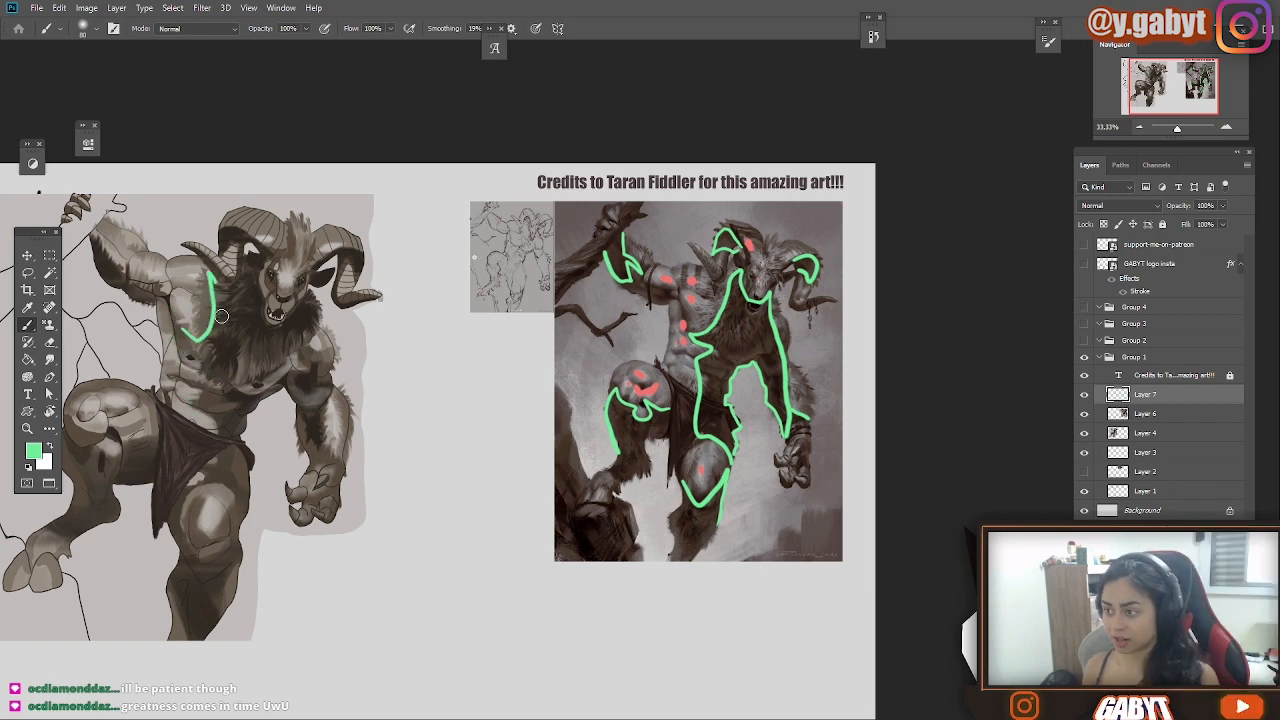
{"action": "key", "text": "ctrl+z"}
Set the foreground color to light blue (#70b6f1) for annotating the reference artwork.
{"action": "left_click_drag", "start_coordinate": [533, 365], "coordinate": [507, 369]}
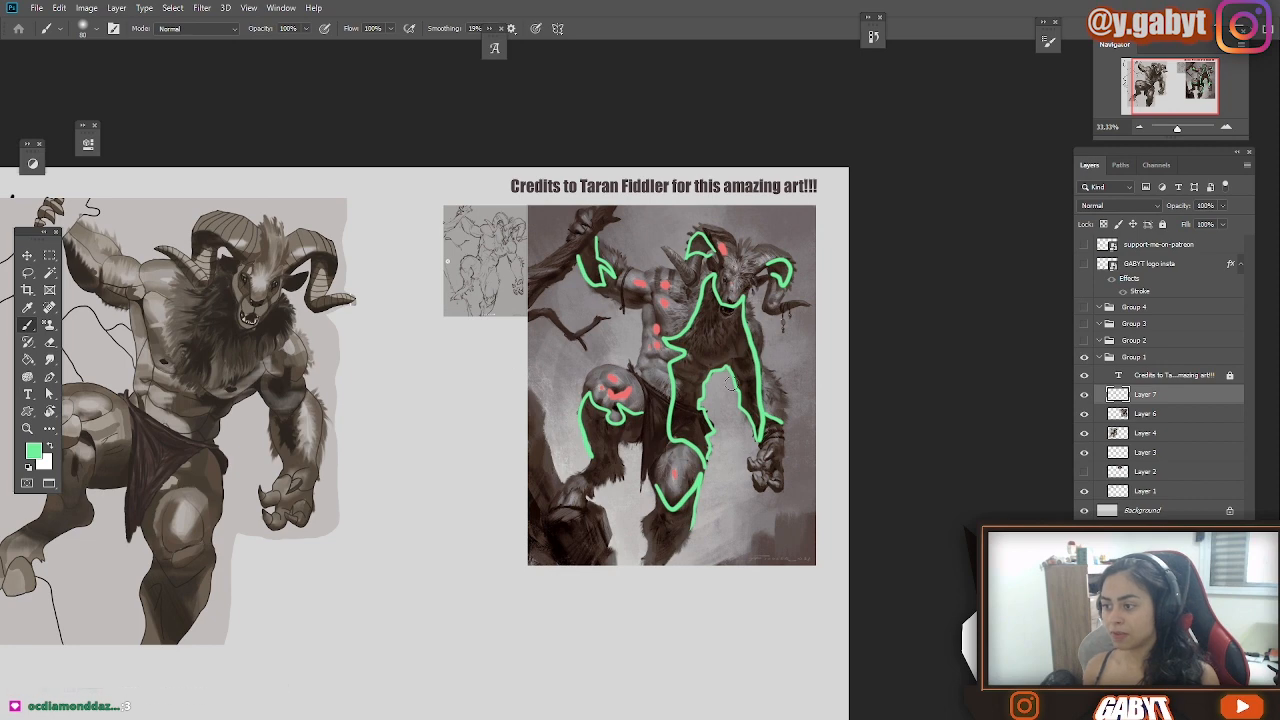
{"action": "left_click", "coordinate": [1227, 127]}
{"action": "left_click_drag", "start_coordinate": [736, 401], "coordinate": [617, 377]}
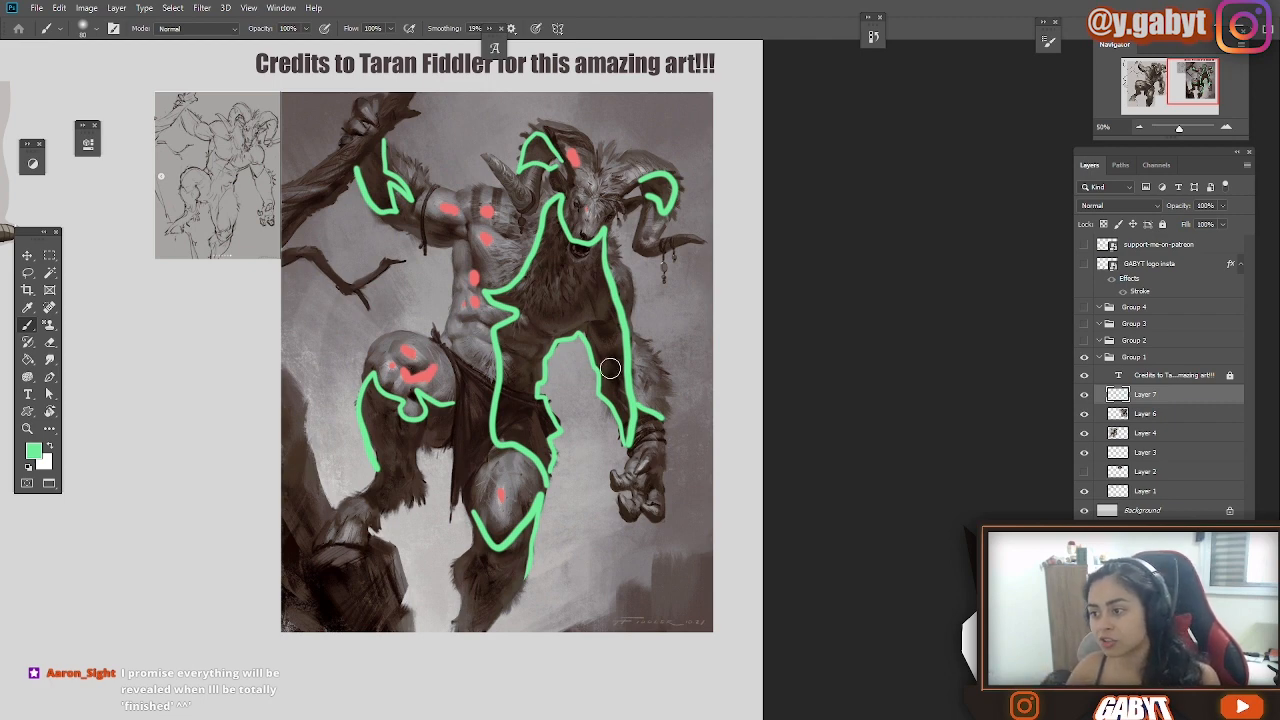
{"action": "left_click_drag", "start_coordinate": [576, 292], "coordinate": [613, 310]}
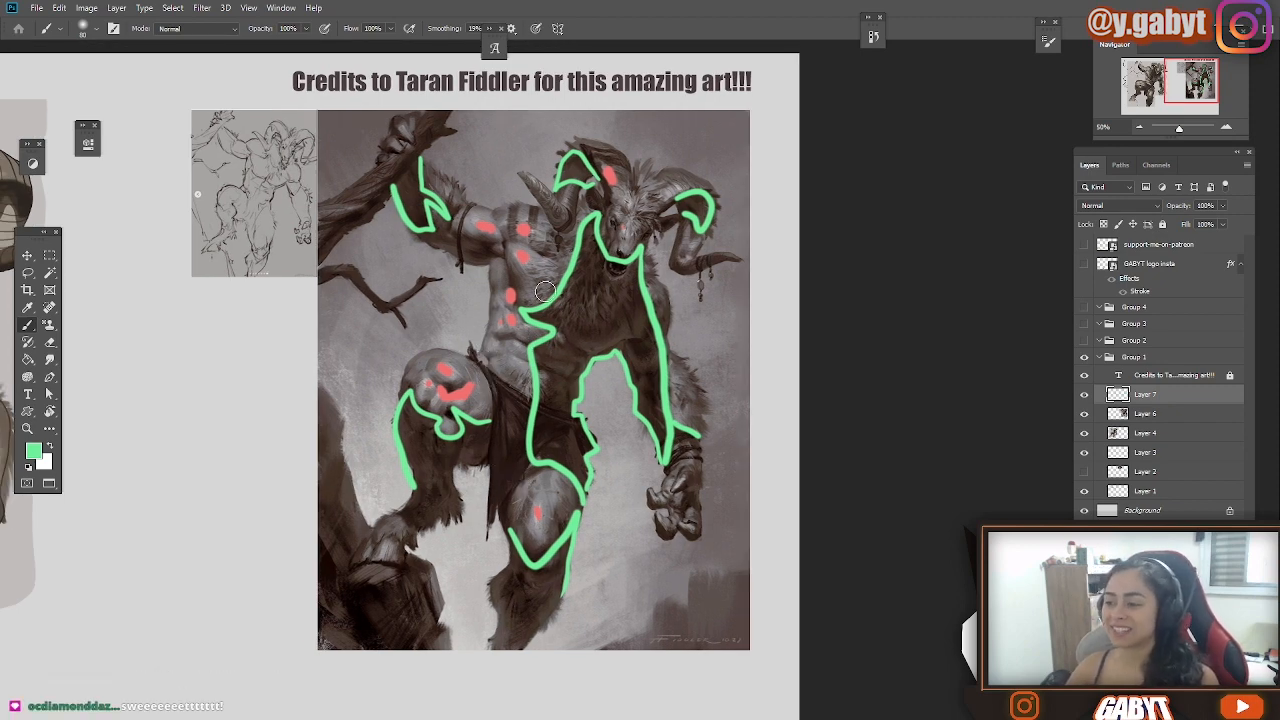
{"action": "left_click_drag", "start_coordinate": [527, 309], "coordinate": [510, 352]}
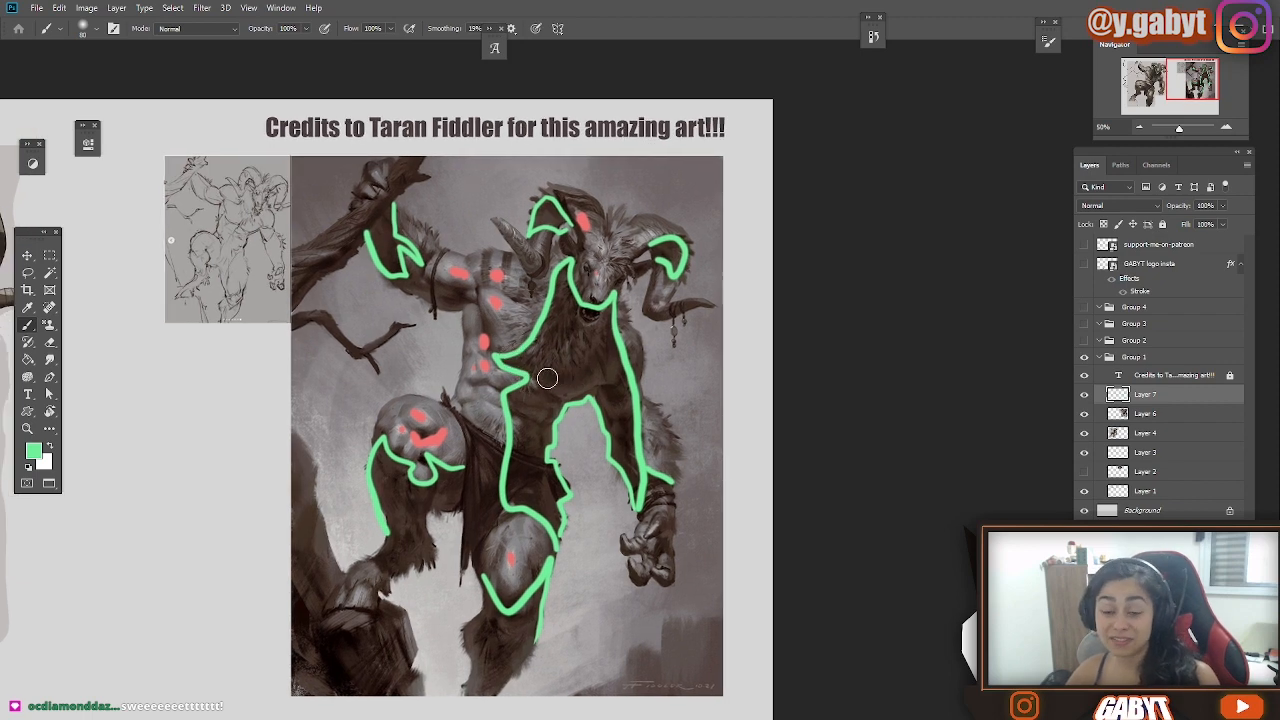
{"action": "left_click_drag", "start_coordinate": [541, 376], "coordinate": [570, 342]}
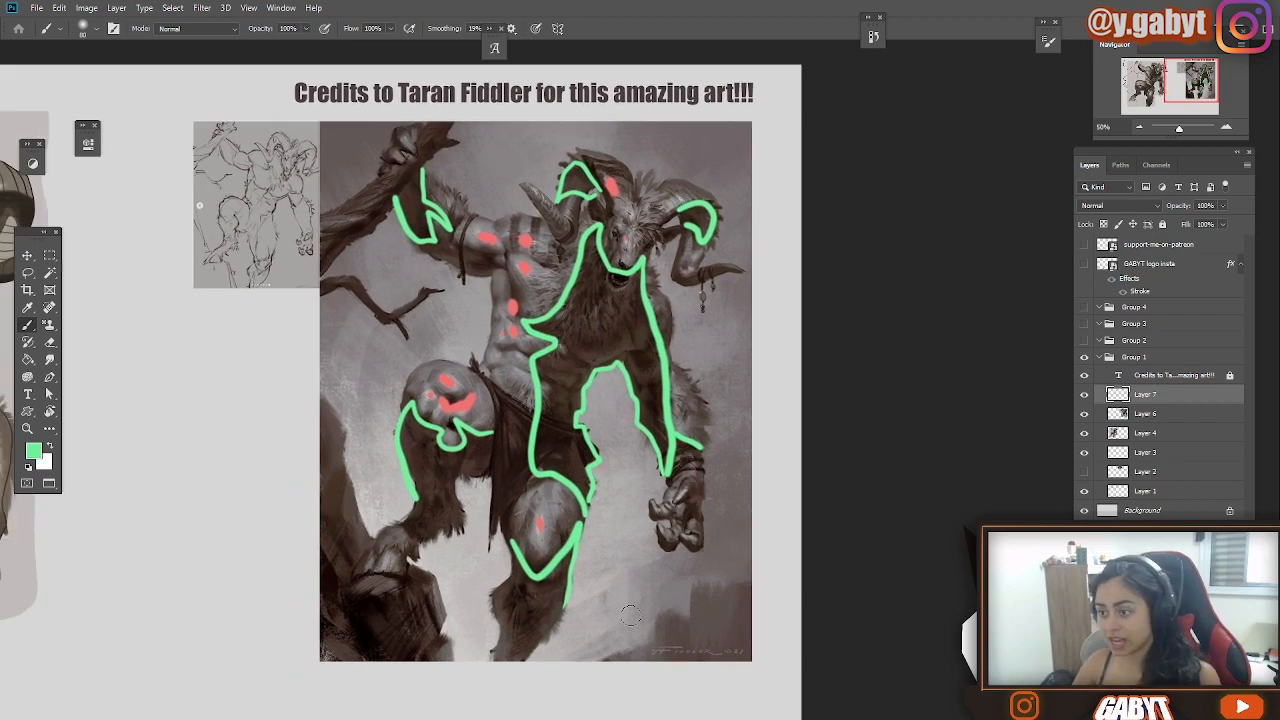
{"action": "left_click", "coordinate": [33, 450]}
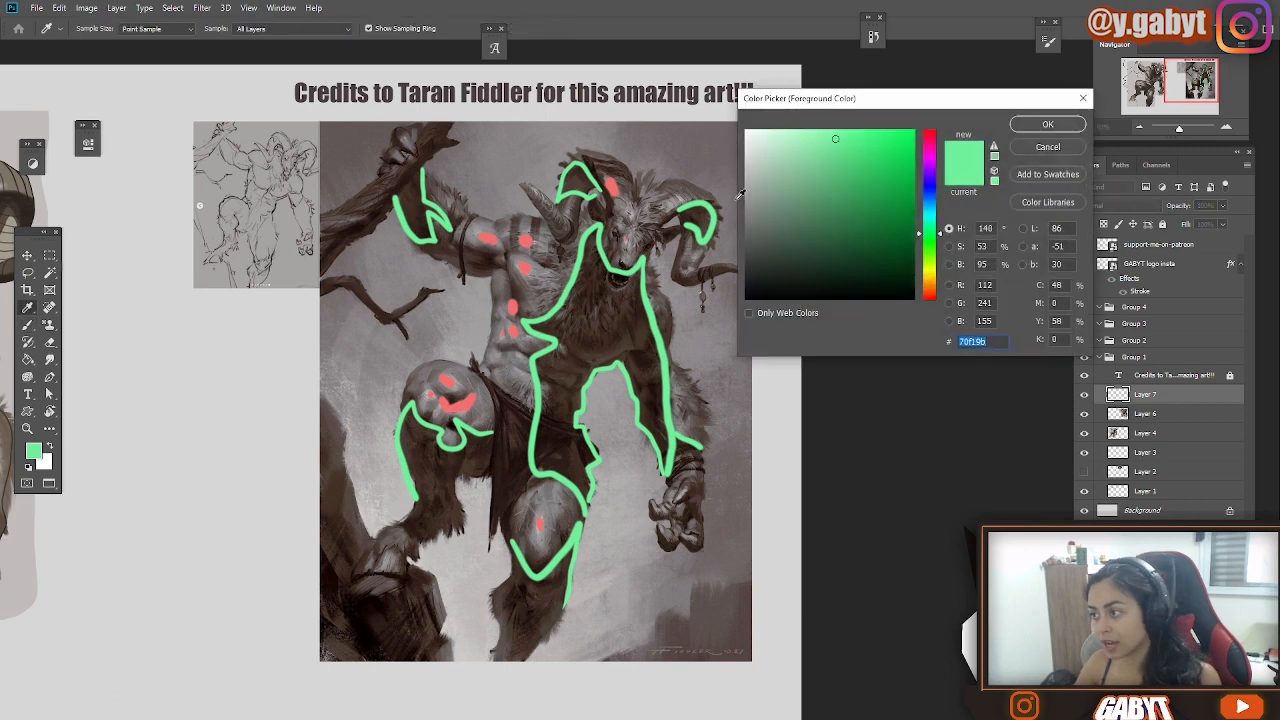
{"action": "left_click_drag", "start_coordinate": [935, 233], "coordinate": [930, 205]}
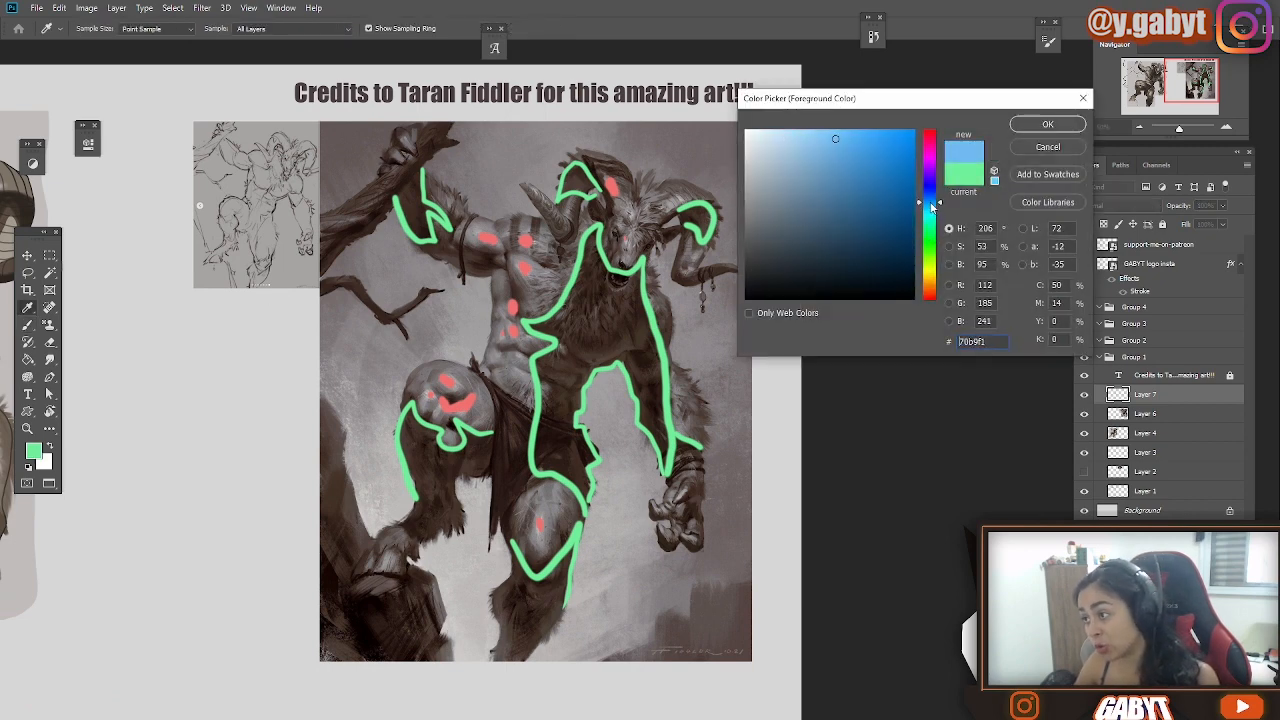
{"action": "left_click", "coordinate": [1047, 124]}
Outline patches in blue inside the reference creature's shadow area, below the chest and on the abdomen, upper thigh and lower standing leg.
{"action": "scroll", "coordinate": [609, 345], "scroll_direction": "up", "scroll_amount": 2}
{"action": "mouse_move", "coordinate": [651, 315]}
{"action": "left_mouse_down"}
{"action": "mouse_move", "coordinate": [589, 357]}
{"action": "mouse_move", "coordinate": [551, 341]}
{"action": "mouse_move", "coordinate": [631, 313]}
{"action": "left_mouse_up"}
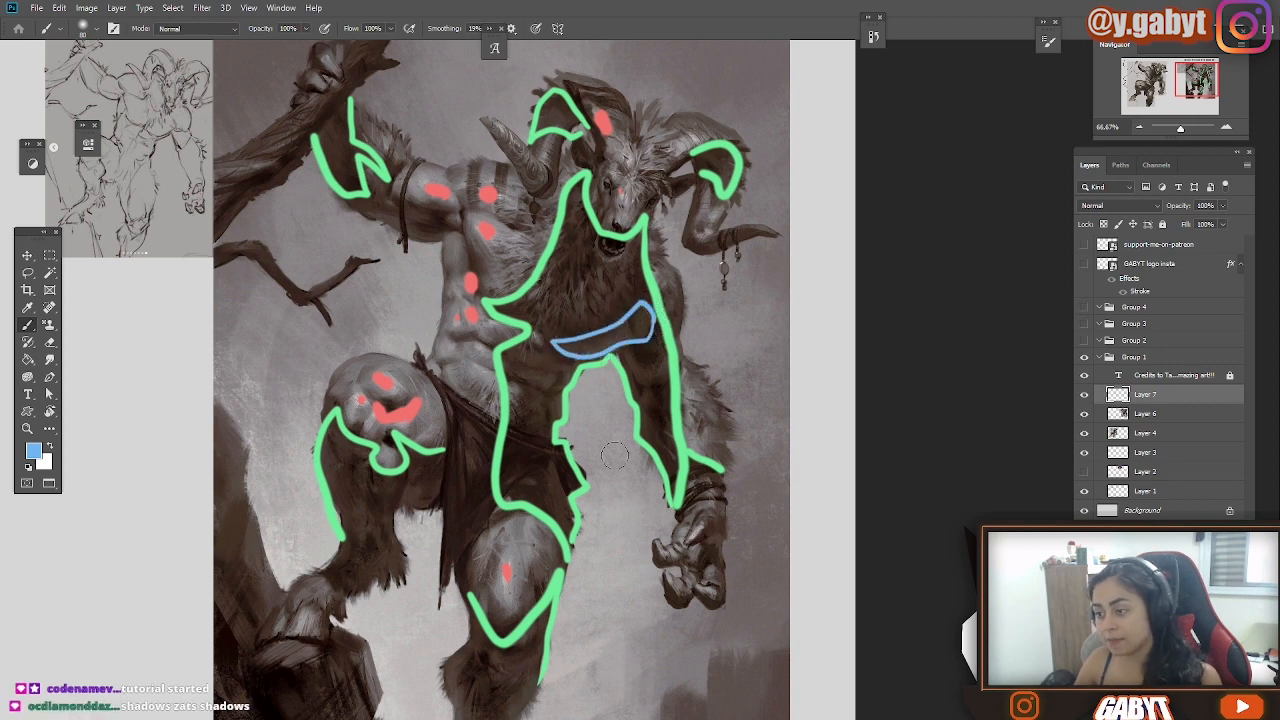
{"action": "key", "text": "ctrl+z"}
{"action": "key", "text": "ctrl+z"}
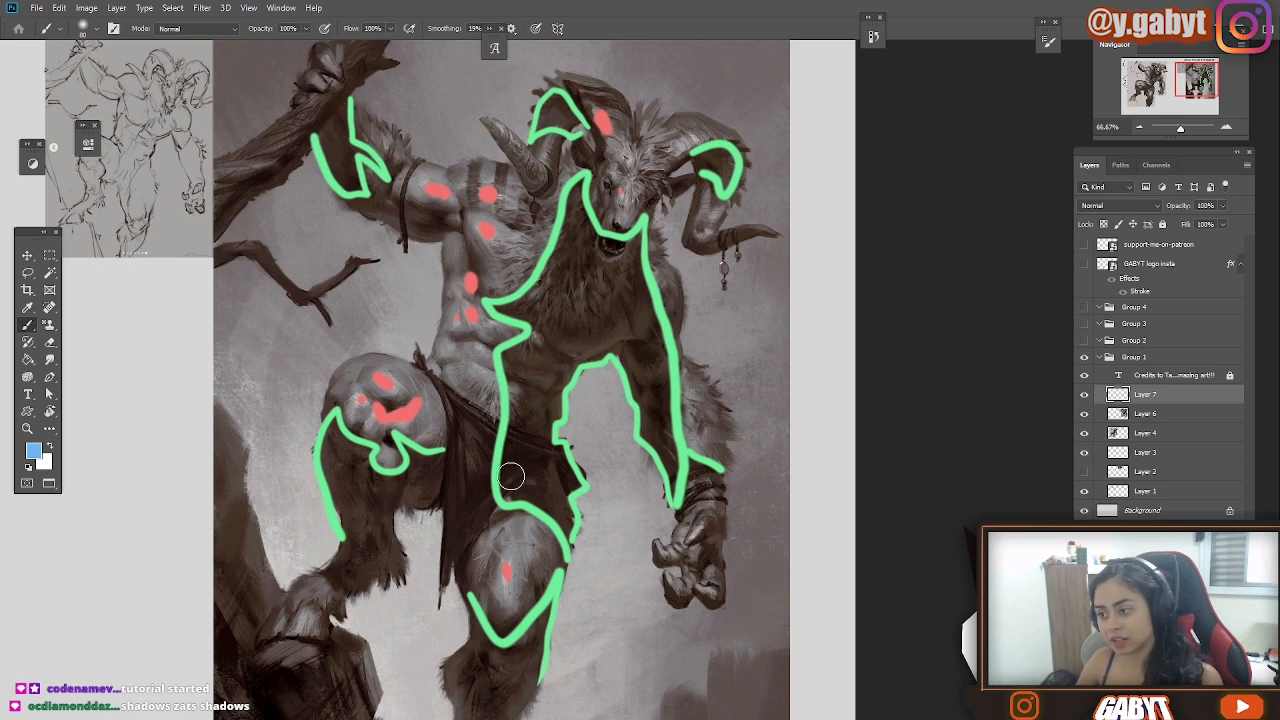
{"action": "mouse_move", "coordinate": [537, 380]}
{"action": "left_mouse_down"}
{"action": "mouse_move", "coordinate": [629, 310]}
{"action": "mouse_move", "coordinate": [644, 318]}
{"action": "mouse_move", "coordinate": [632, 360]}
{"action": "mouse_move", "coordinate": [667, 368]}
{"action": "mouse_move", "coordinate": [642, 382]}
{"action": "mouse_move", "coordinate": [612, 358]}
{"action": "left_mouse_up"}
{"action": "key", "text": "ctrl+z"}
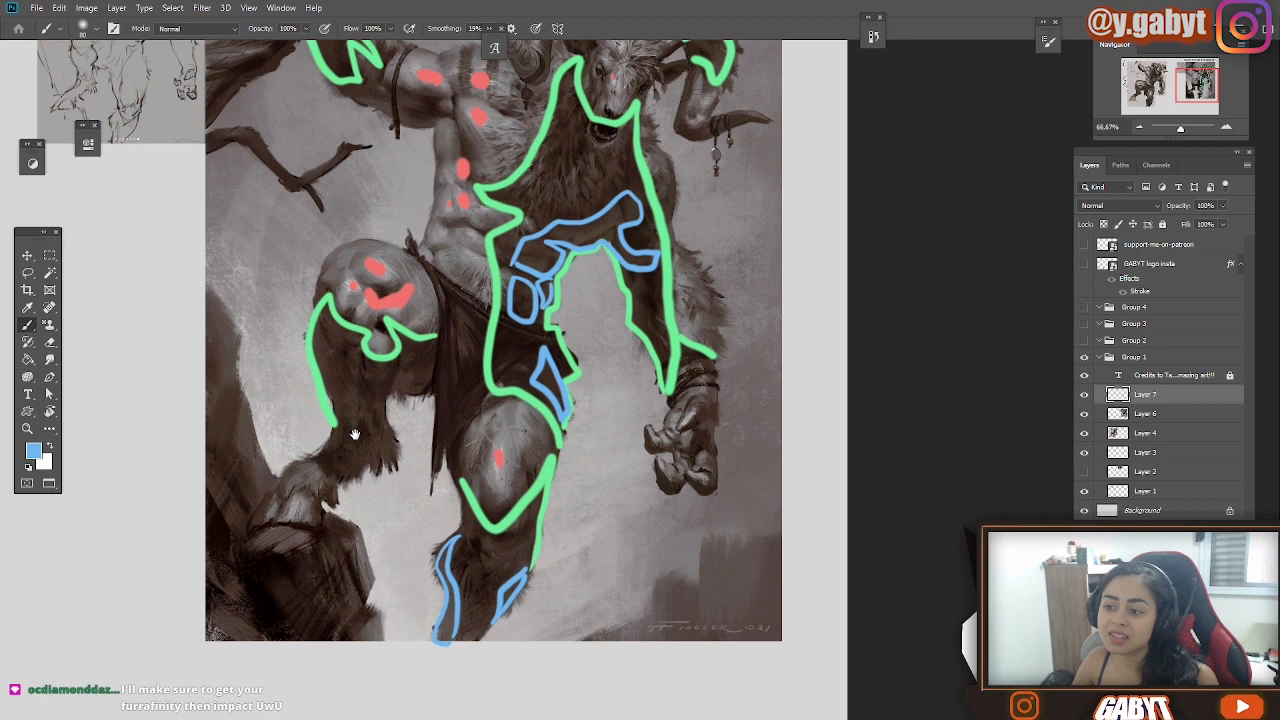
Try blue and curved white strokes along the reference creature's raised lower leg and undo them.
{"action": "scroll", "coordinate": [353, 473], "scroll_direction": "up", "scroll_amount": 2}
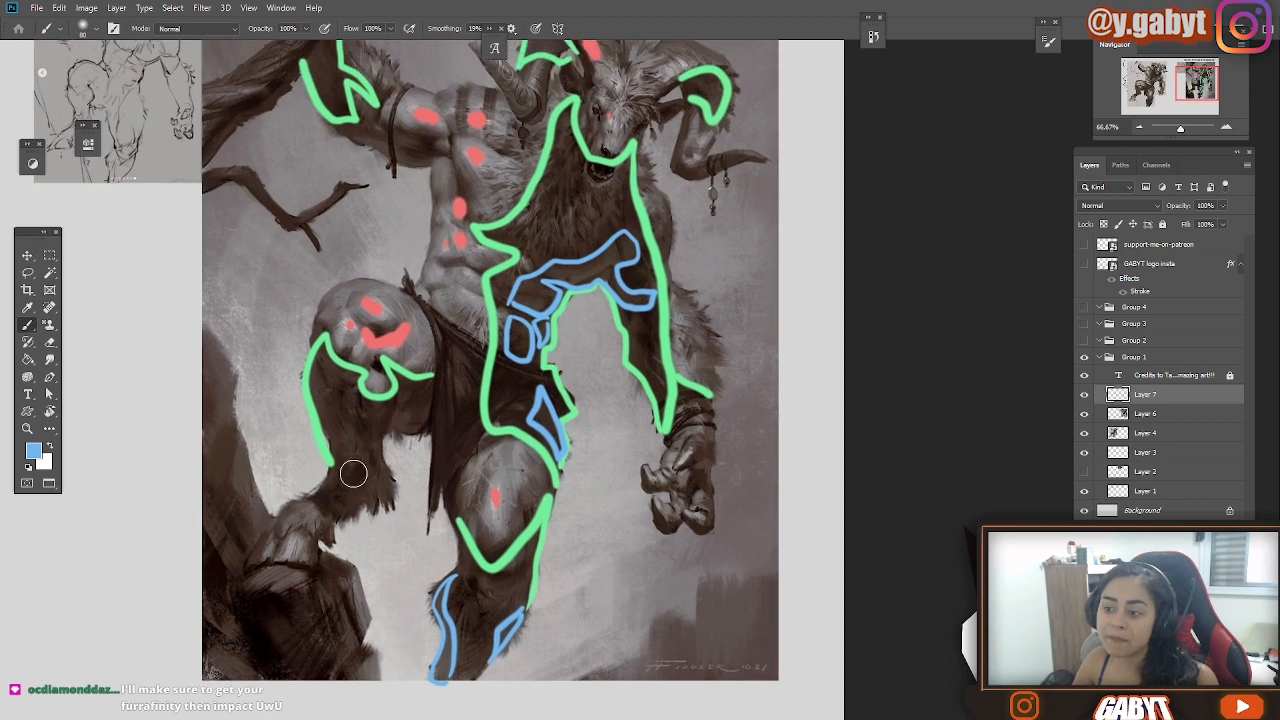
{"action": "mouse_move", "coordinate": [334, 491]}
{"action": "left_mouse_down"}
{"action": "mouse_move", "coordinate": [367, 462]}
{"action": "mouse_move", "coordinate": [362, 420]}
{"action": "left_mouse_up"}
{"action": "key", "text": "ctrl+z"}
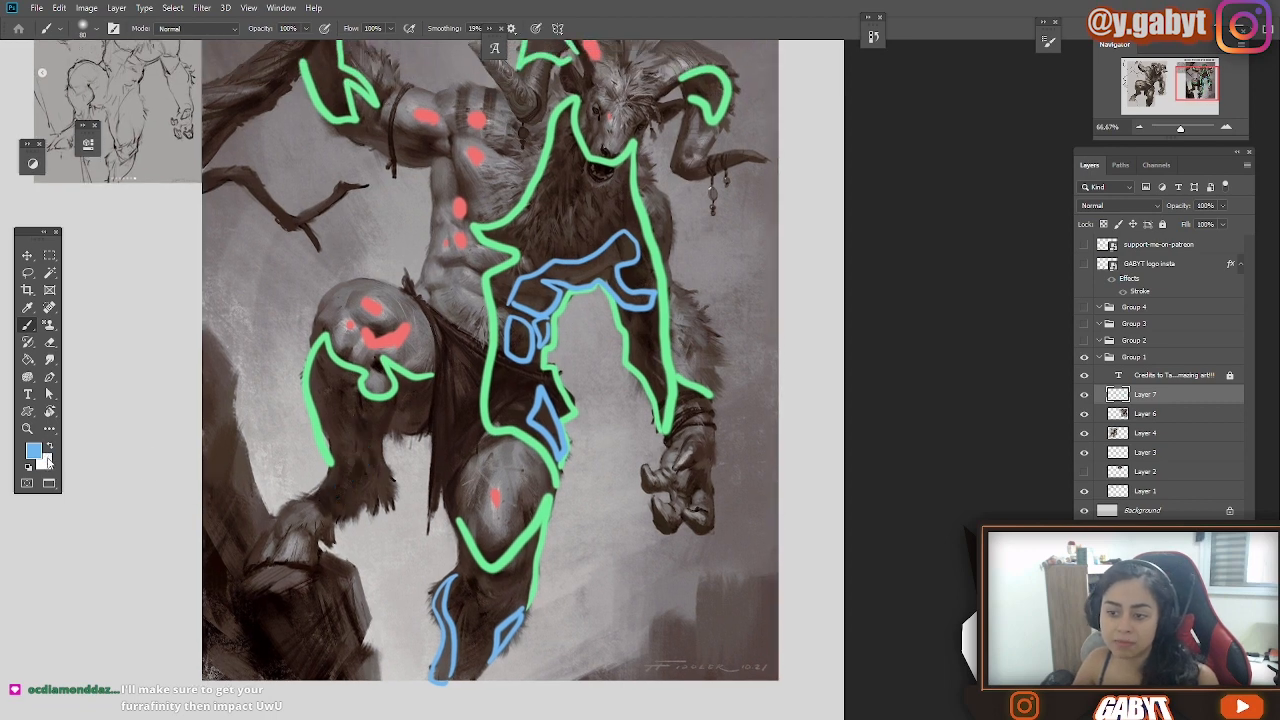
{"action": "left_click", "coordinate": [48, 449]}
{"action": "mouse_move", "coordinate": [331, 503]}
{"action": "left_mouse_down"}
{"action": "mouse_move", "coordinate": [369, 455]}
{"action": "mouse_move", "coordinate": [342, 383]}
{"action": "left_mouse_up"}
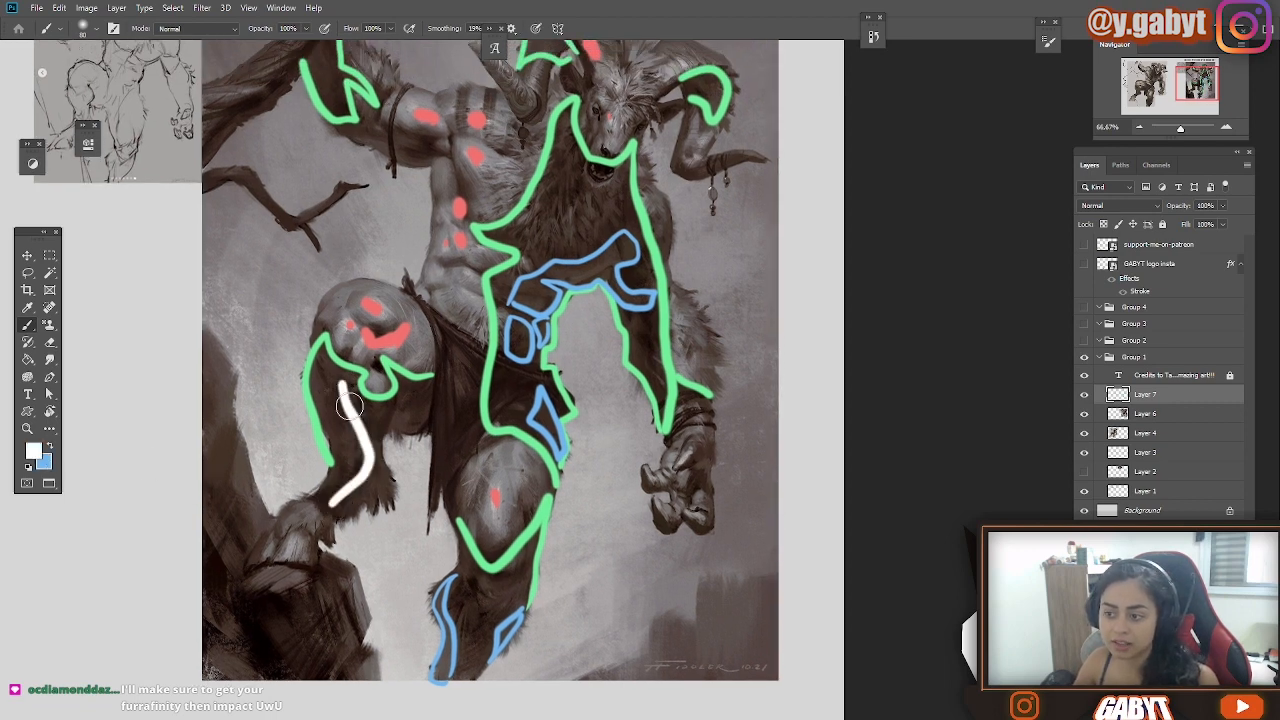
{"action": "key", "text": "ctrl+z"}
{"action": "key", "text": "x"}
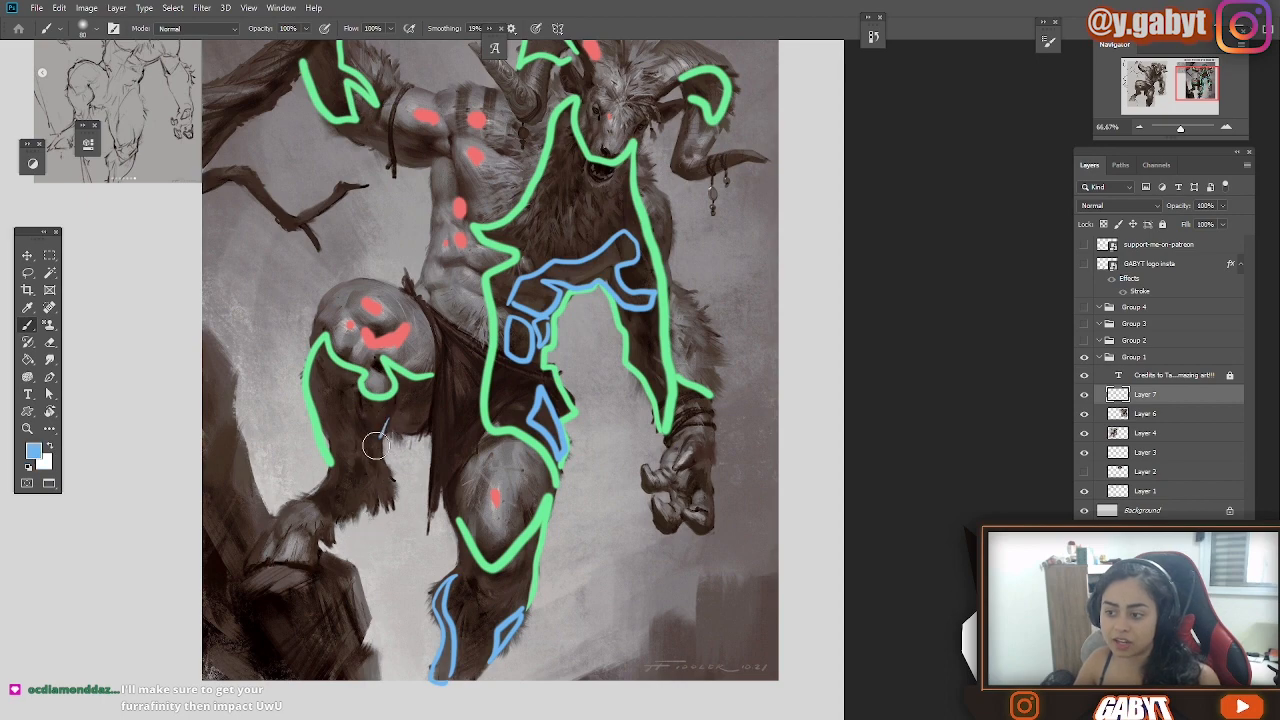
Outline patches in blue on the reference creature's raised lower leg, raised forearm and small horn.
{"action": "left_click_drag", "start_coordinate": [380, 483], "coordinate": [339, 513]}
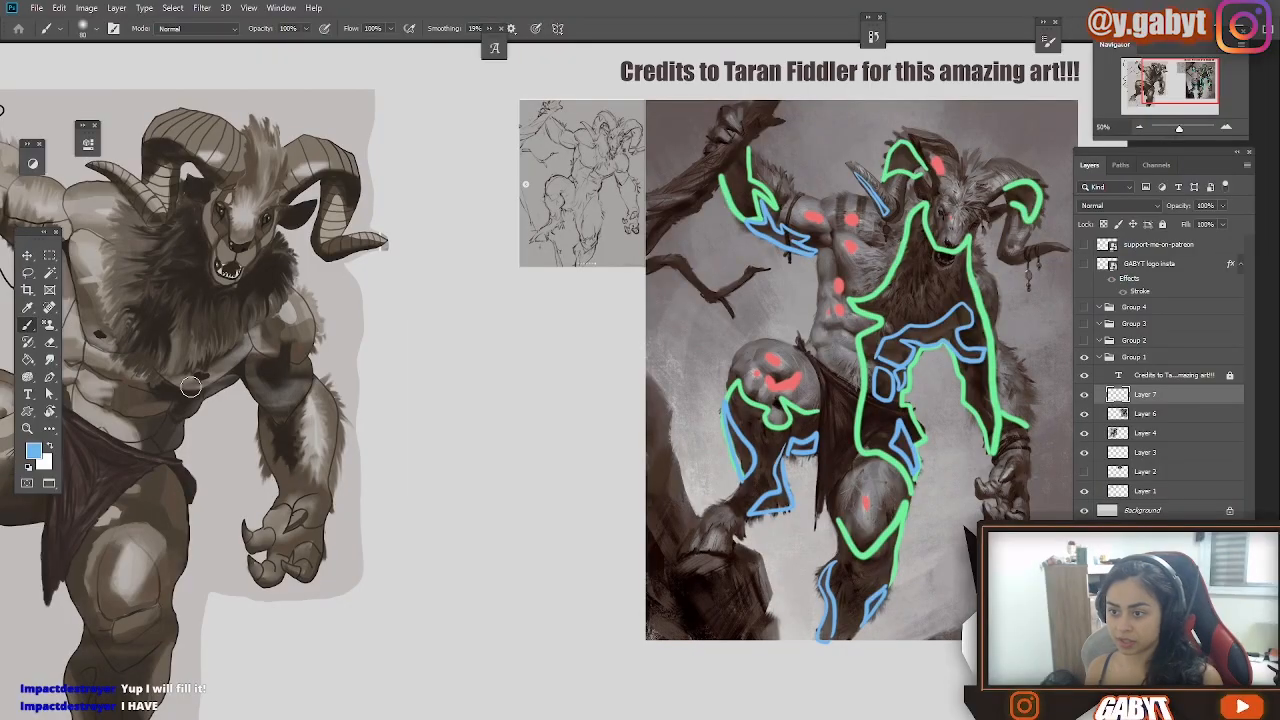
Try blue strokes along the lower edge of the painted creature's chest and undo them.
{"action": "left_click_drag", "start_coordinate": [190, 386], "coordinate": [247, 374]}
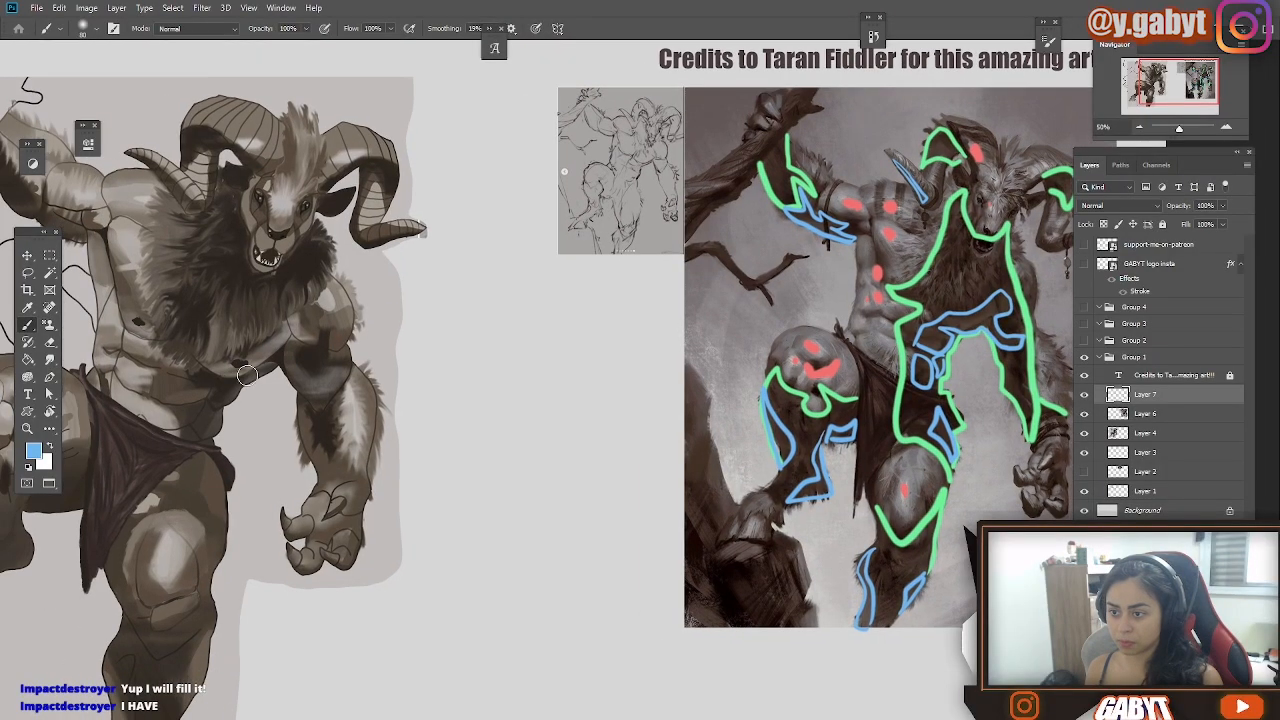
{"action": "left_click_drag", "start_coordinate": [285, 323], "coordinate": [232, 377]}
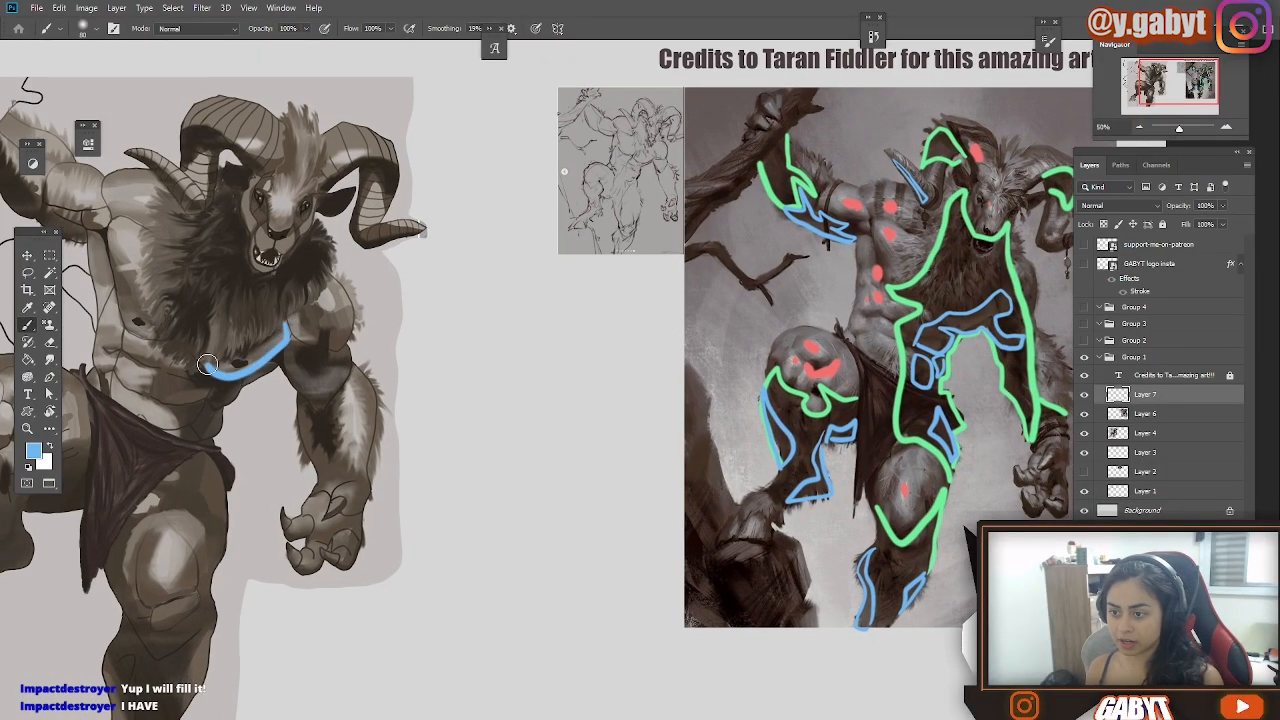
{"action": "key", "text": "ctrl+z"}
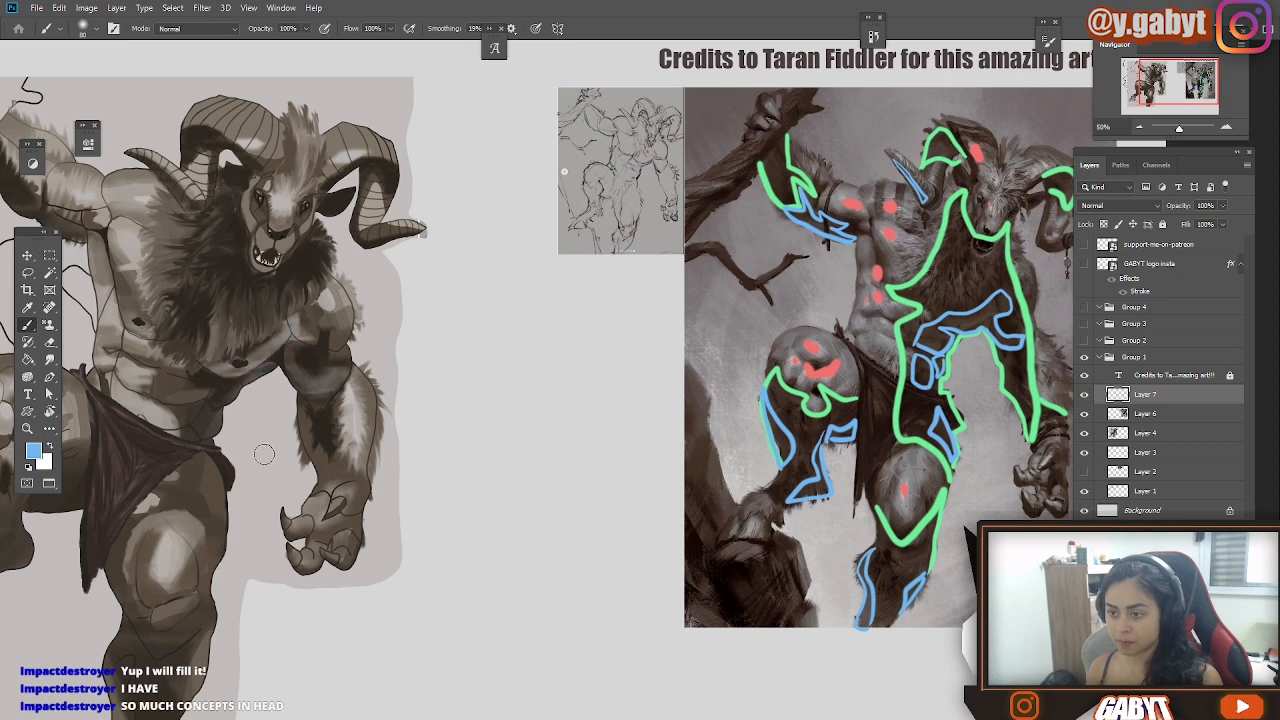
{"action": "left_click_drag", "start_coordinate": [287, 347], "coordinate": [212, 373]}
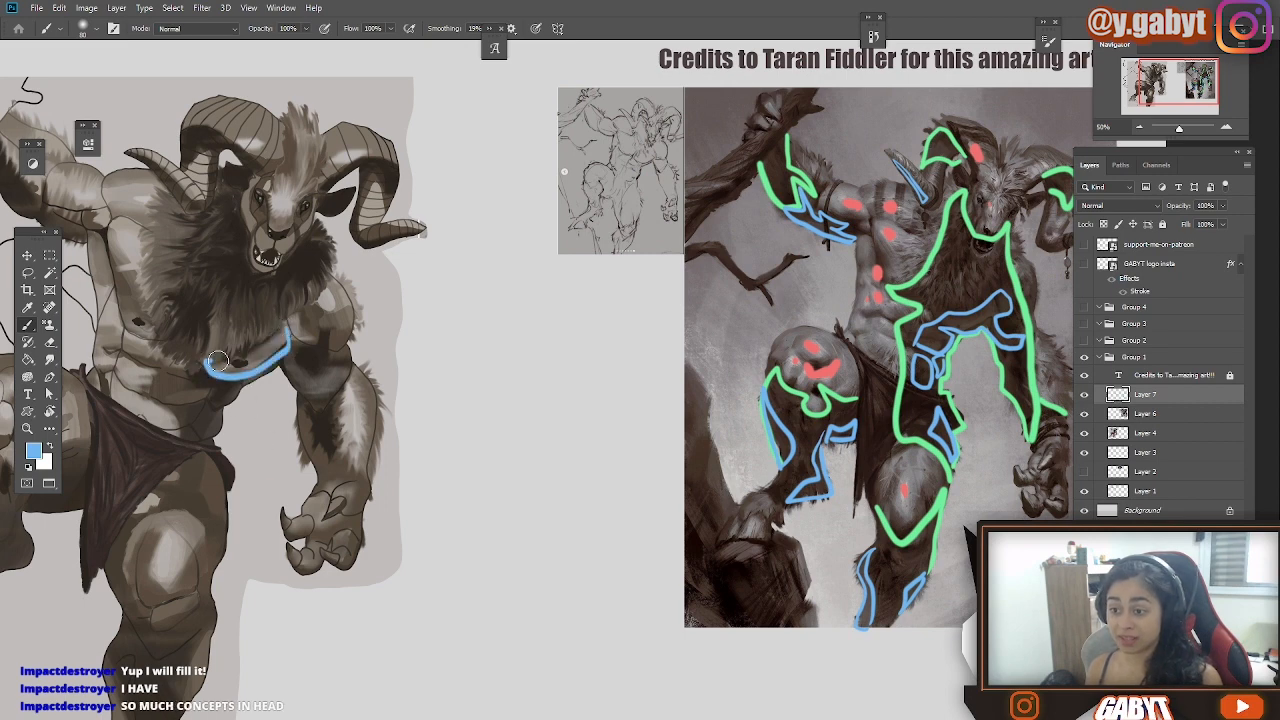
{"action": "key", "text": "ctrl+z"}
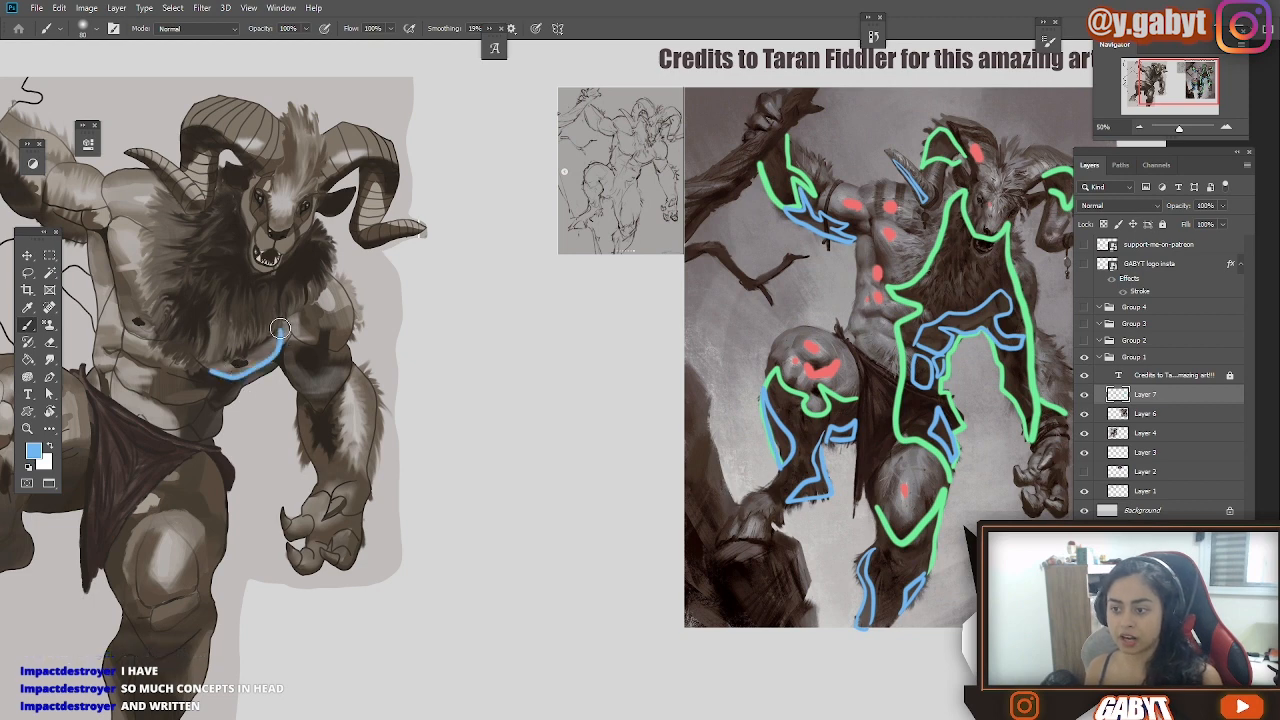
{"action": "key", "text": "ctrl+z"}
Set the foreground color to a pale yellow-green with hue 72°.
{"action": "left_click_drag", "start_coordinate": [322, 410], "coordinate": [283, 386]}
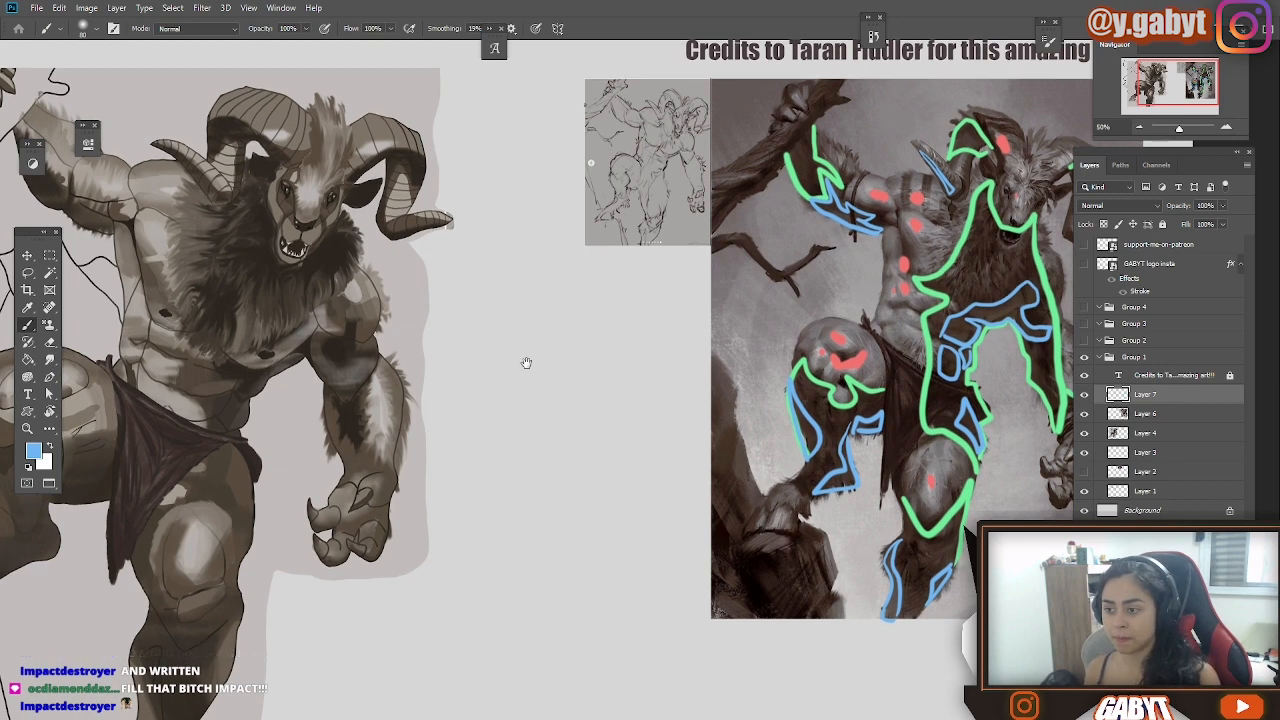
{"action": "left_click_drag", "start_coordinate": [478, 372], "coordinate": [435, 340]}
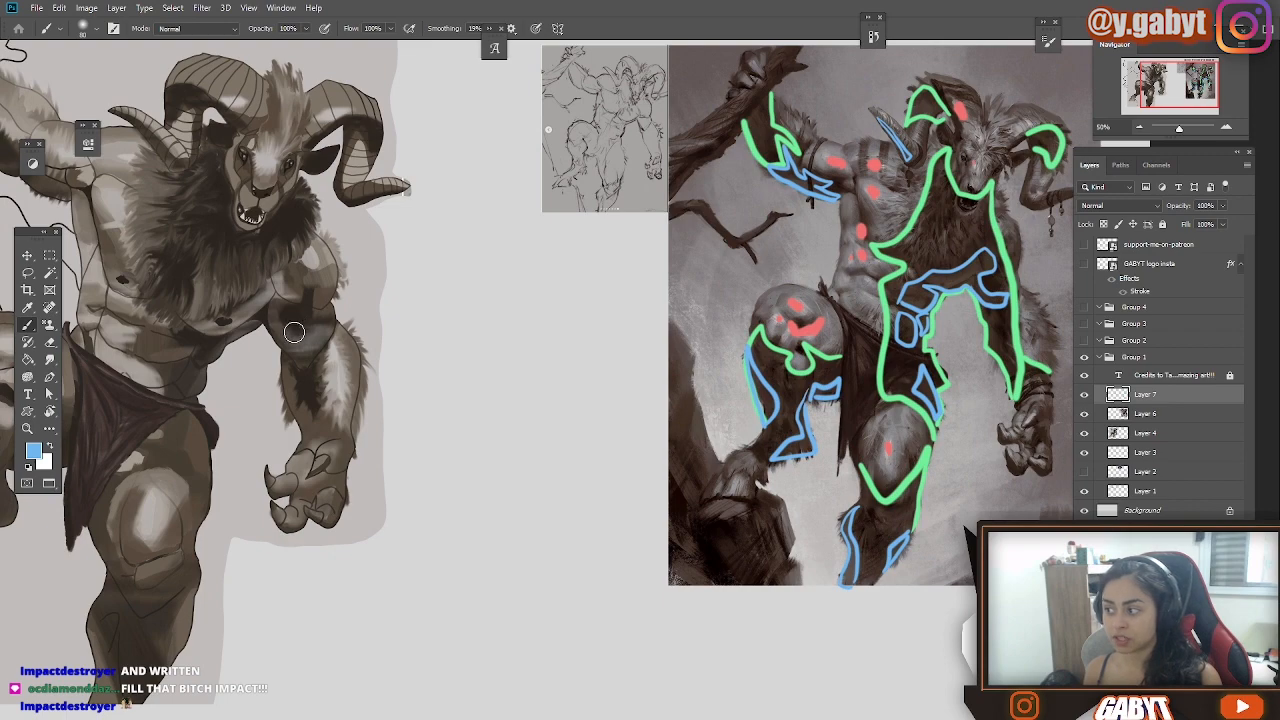
{"action": "left_click_drag", "start_coordinate": [597, 425], "coordinate": [208, 493]}
{"action": "left_click_drag", "start_coordinate": [390, 330], "coordinate": [817, 266]}
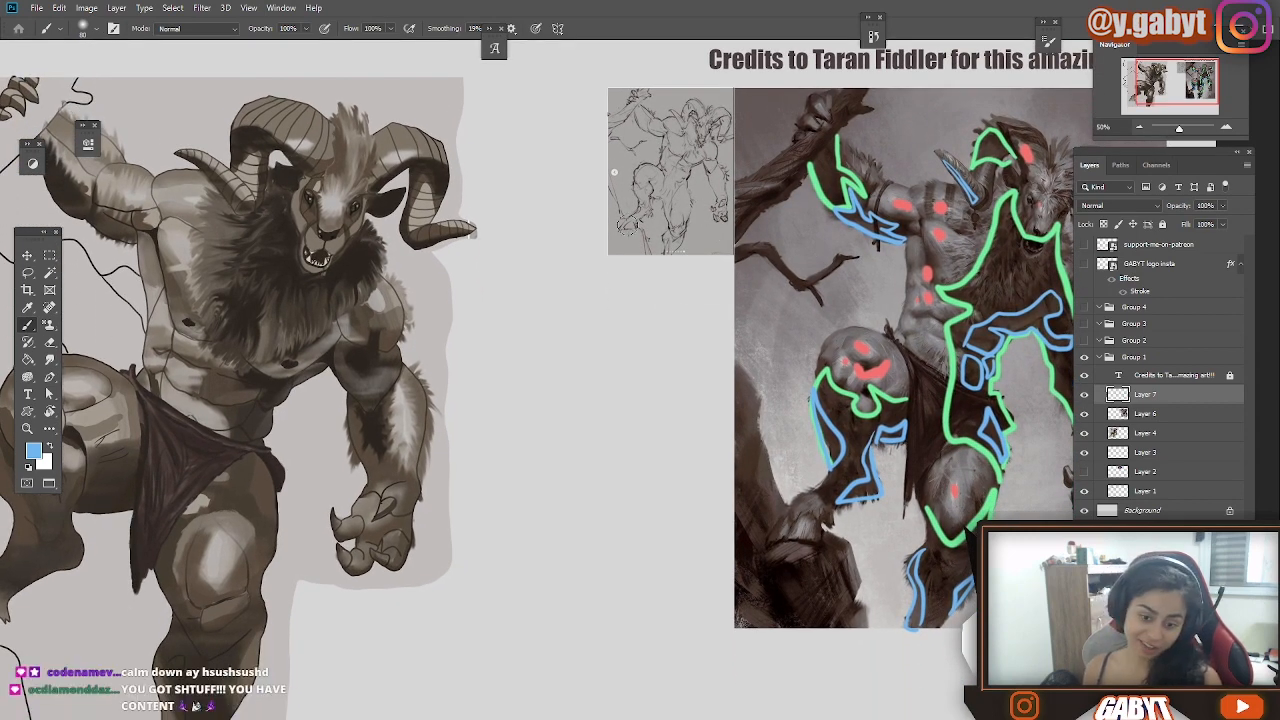
{"action": "left_click", "coordinate": [34, 451]}
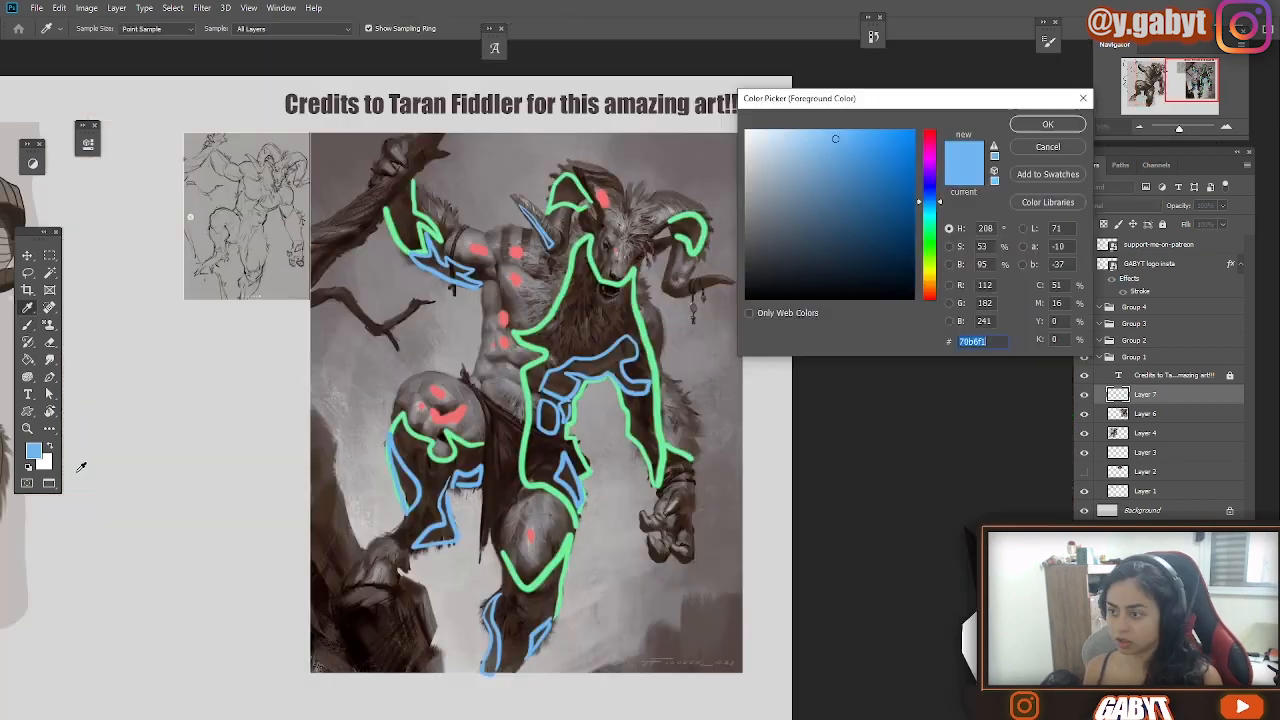
{"action": "left_click", "coordinate": [927, 266]}
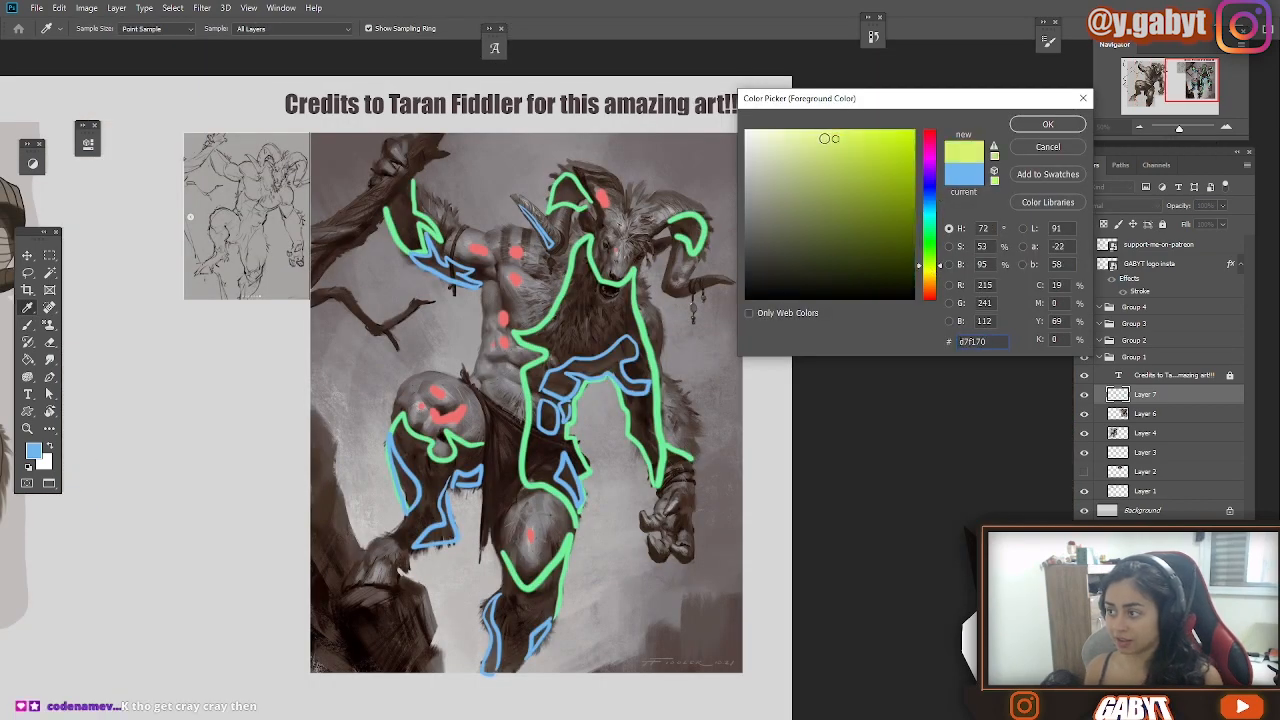
{"action": "left_click", "coordinate": [1047, 126]}
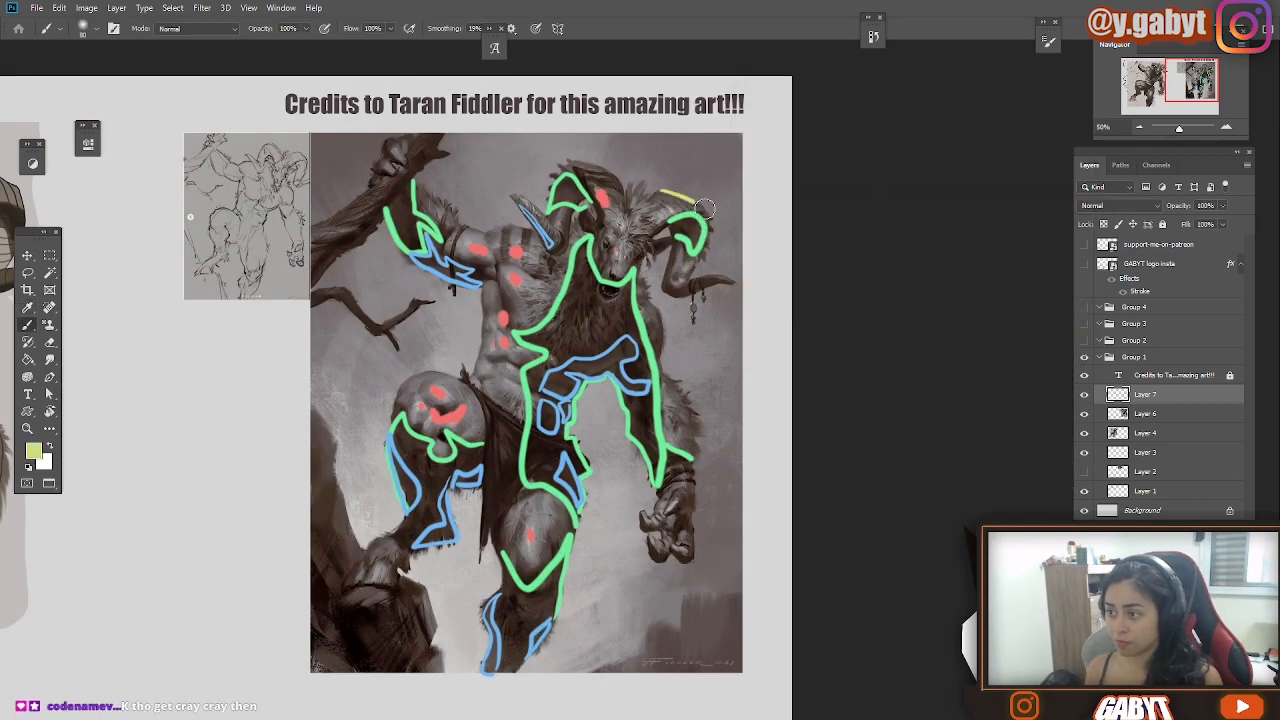
Try yellow-green outlines around the reference creature's horn, lit torso and standing knee, and undo them.
{"action": "mouse_move", "coordinate": [705, 208]}
{"action": "left_mouse_down"}
{"action": "mouse_move", "coordinate": [595, 275]}
{"action": "mouse_move", "coordinate": [640, 185]}
{"action": "mouse_move", "coordinate": [680, 175]}
{"action": "left_mouse_up"}
{"action": "key", "text": "ctrl+z"}
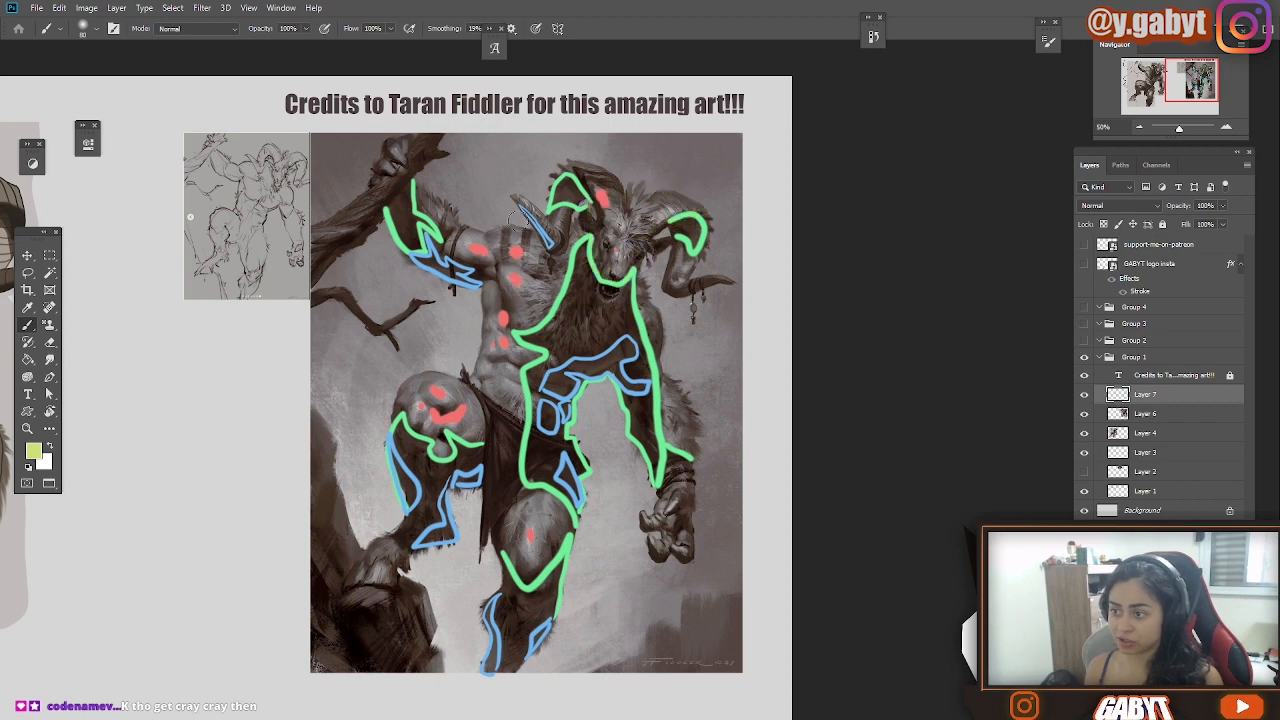
{"action": "mouse_move", "coordinate": [518, 212]}
{"action": "left_mouse_down"}
{"action": "mouse_move", "coordinate": [544, 322]}
{"action": "mouse_move", "coordinate": [512, 342]}
{"action": "mouse_move", "coordinate": [505, 400]}
{"action": "mouse_move", "coordinate": [478, 403]}
{"action": "mouse_move", "coordinate": [486, 270]}
{"action": "mouse_move", "coordinate": [430, 230]}
{"action": "left_mouse_up"}
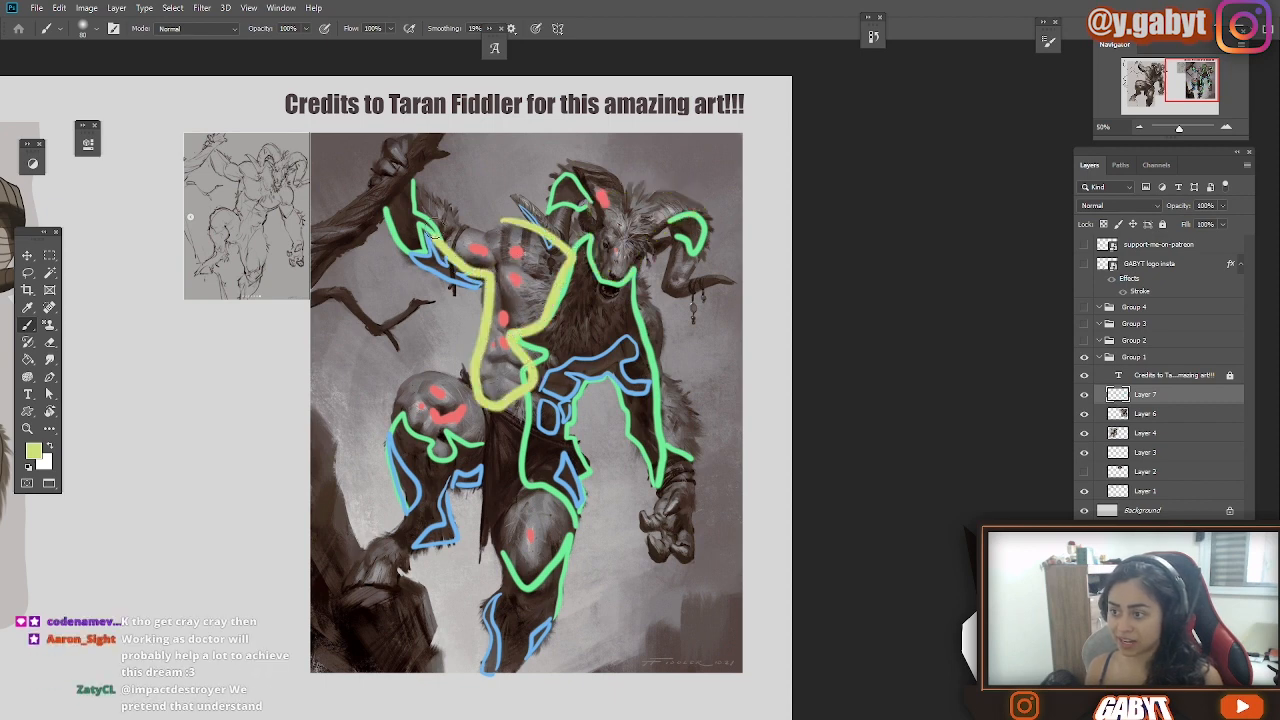
{"action": "key", "text": "ctrl+z"}
{"action": "mouse_move", "coordinate": [575, 528]}
{"action": "left_mouse_down"}
{"action": "mouse_move", "coordinate": [517, 500]}
{"action": "mouse_move", "coordinate": [517, 564]}
{"action": "mouse_move", "coordinate": [580, 532]}
{"action": "left_mouse_up"}
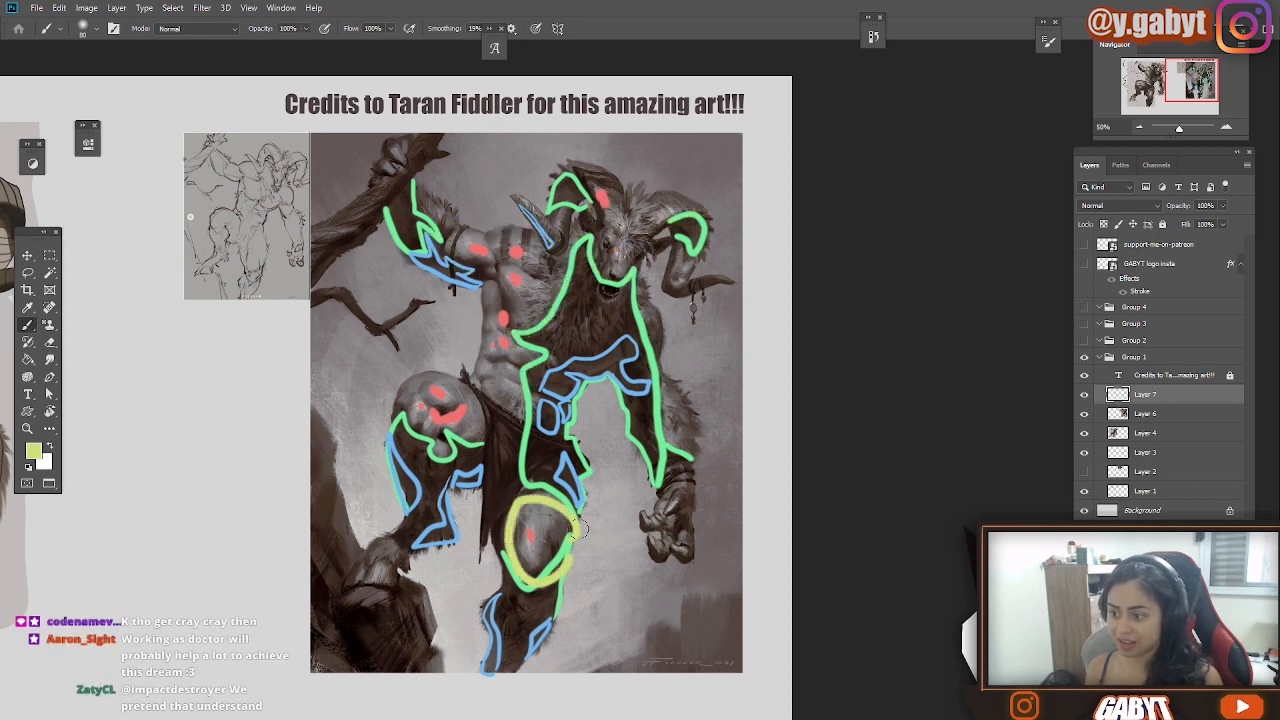
{"action": "key", "text": "ctrl+z"}
Compare the reference artwork with and without its colored annotations by toggling the visibility of Layer 7.
{"action": "mouse_move", "coordinate": [490, 430]}
{"action": "left_mouse_down"}
{"action": "mouse_move", "coordinate": [428, 366]}
{"action": "mouse_move", "coordinate": [399, 429]}
{"action": "mouse_move", "coordinate": [482, 432]}
{"action": "mouse_move", "coordinate": [525, 381]}
{"action": "mouse_move", "coordinate": [540, 318]}
{"action": "left_mouse_up"}
{"action": "scroll", "coordinate": [540, 318], "scroll_direction": "left", "scroll_amount": 5}
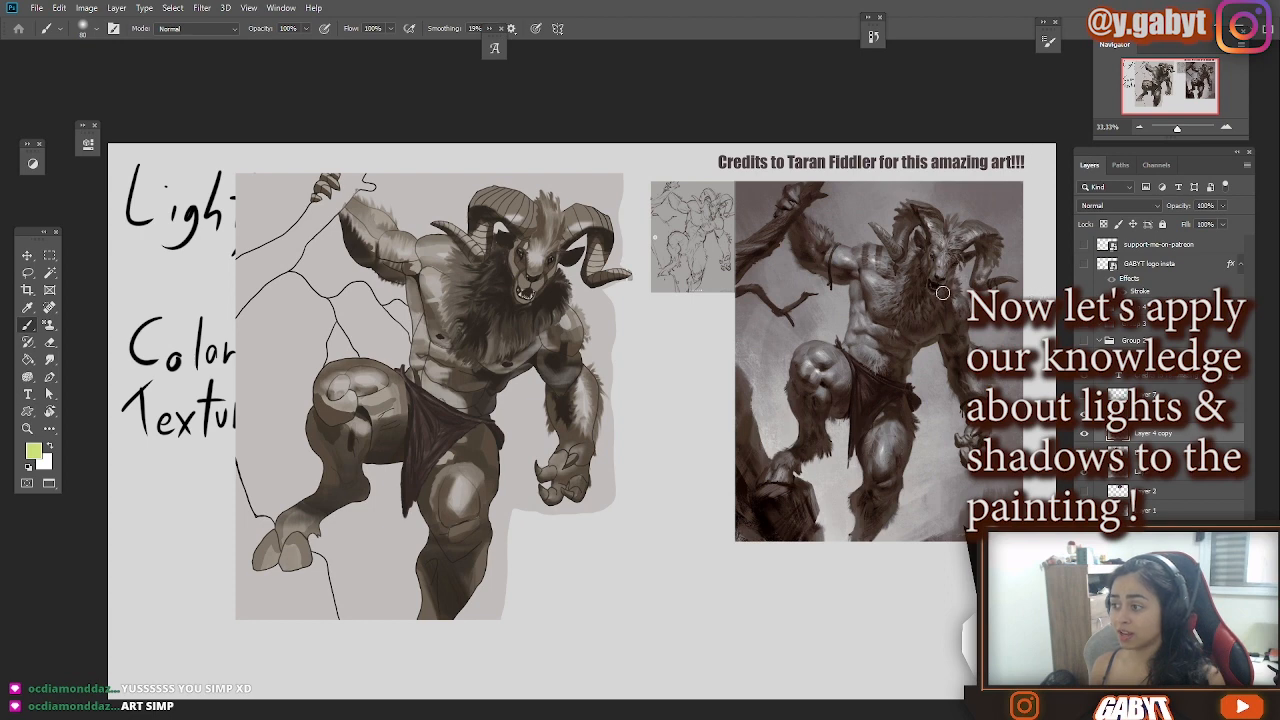
{"action": "left_click", "coordinate": [1084, 395]}
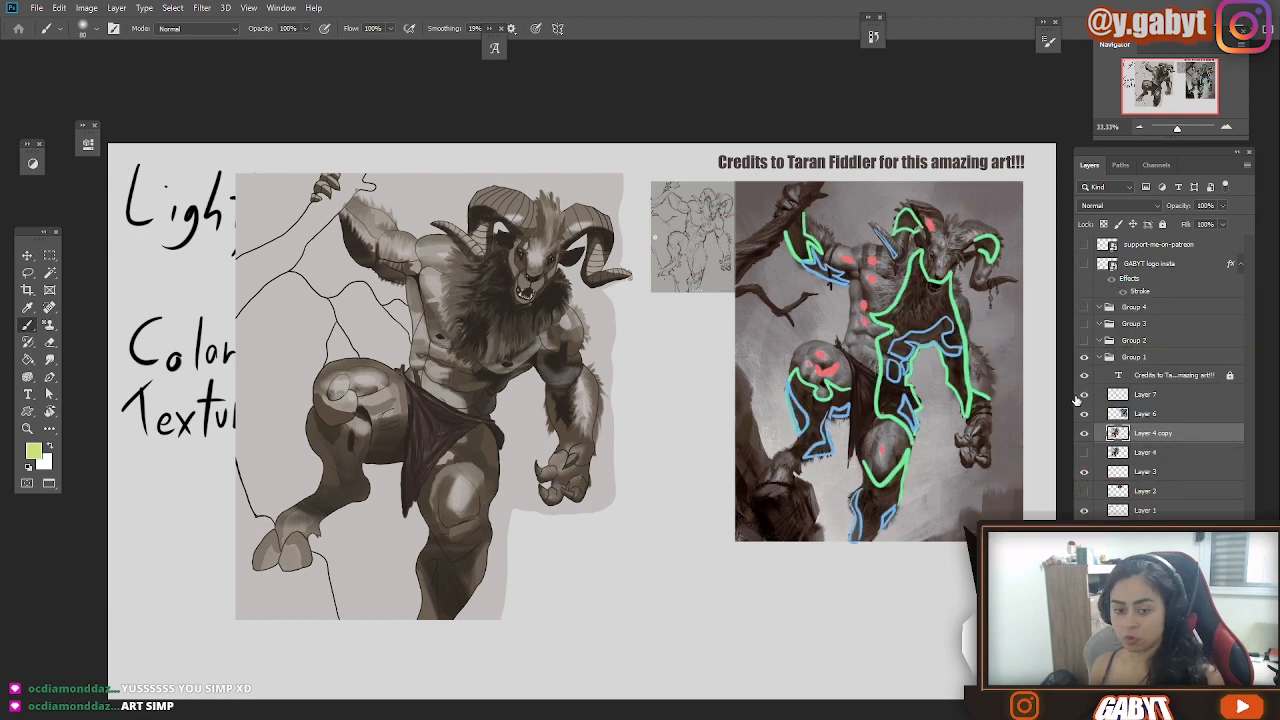
{"action": "left_click", "coordinate": [1084, 395]}
Open the foreground color picker beside the reference and sample the dark tones on the creature's lower chest and arm.
{"action": "key", "text": "i"}
{"action": "left_click", "coordinate": [33, 452]}
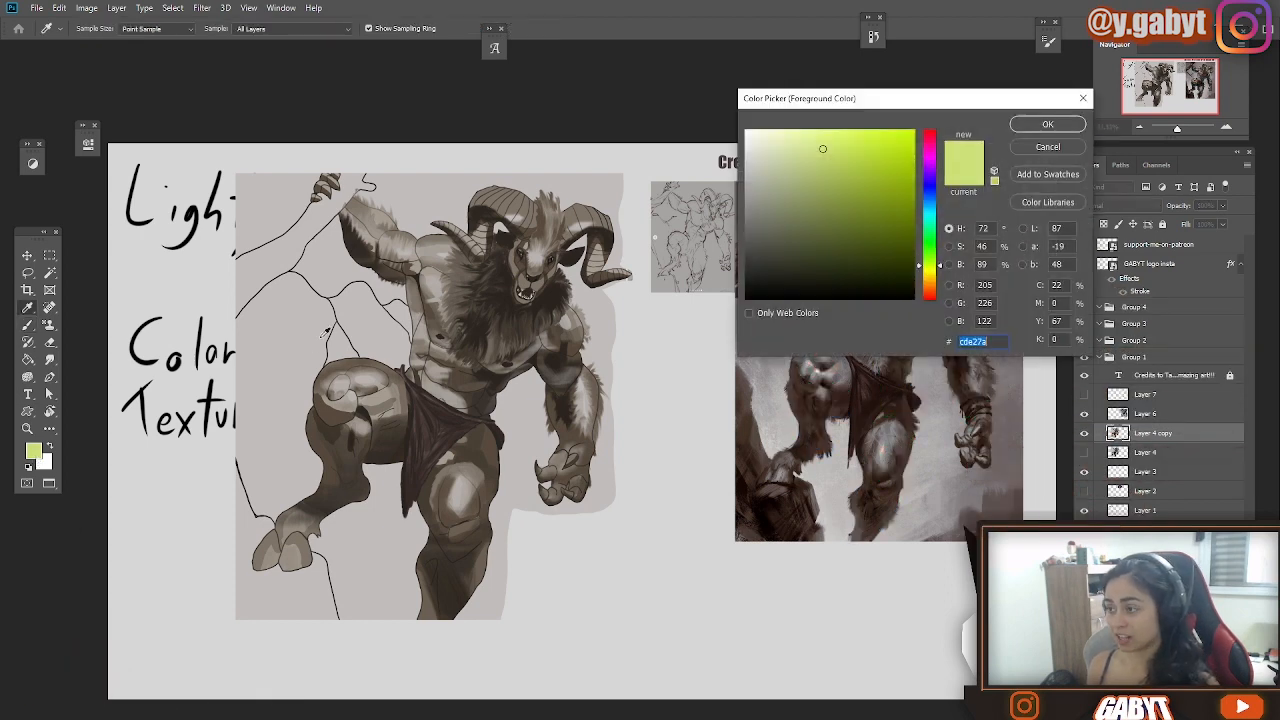
{"action": "mouse_move", "coordinate": [915, 98]}
{"action": "left_mouse_down"}
{"action": "mouse_move", "coordinate": [728, 167]}
{"action": "mouse_move", "coordinate": [557, 207]}
{"action": "mouse_move", "coordinate": [556, 178]}
{"action": "left_mouse_up"}
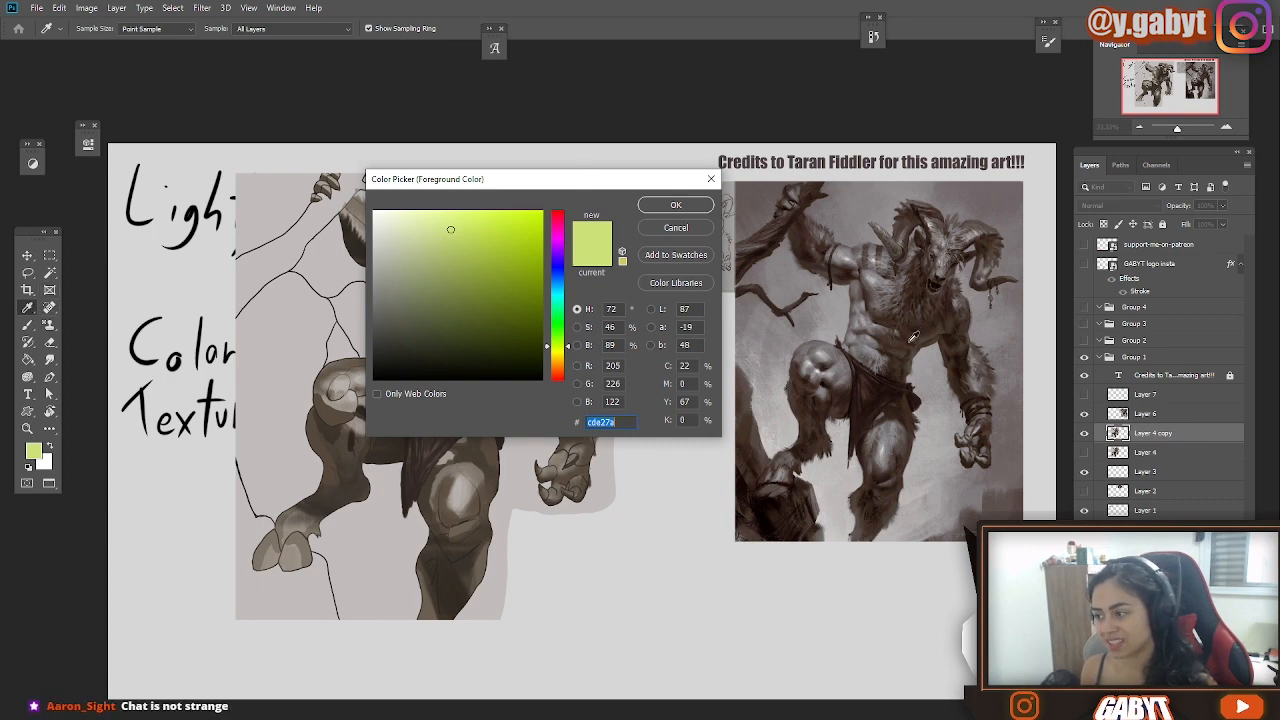
{"action": "left_click_drag", "start_coordinate": [908, 347], "coordinate": [930, 332]}
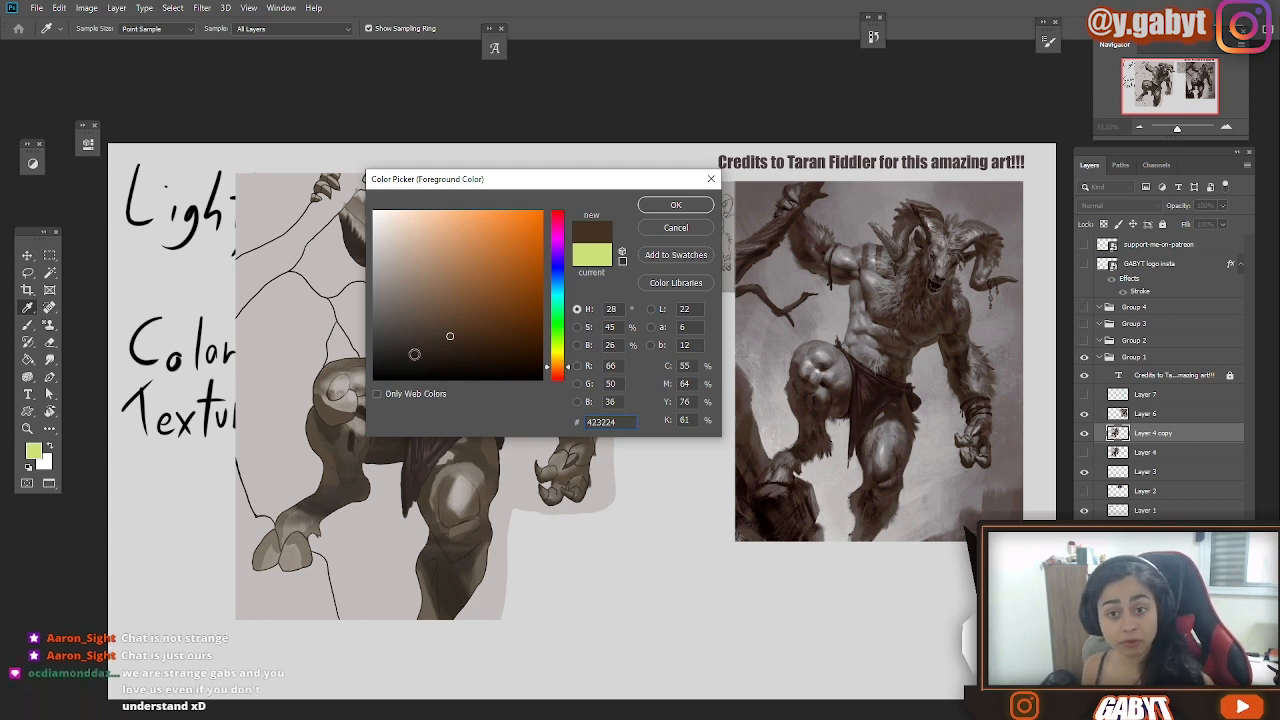
{"action": "mouse_move", "coordinate": [450, 341]}
{"action": "left_mouse_down"}
{"action": "mouse_move", "coordinate": [436, 335]}
{"action": "mouse_move", "coordinate": [449, 340]}
{"action": "left_mouse_up"}
{"action": "left_click_drag", "start_coordinate": [924, 326], "coordinate": [930, 322]}
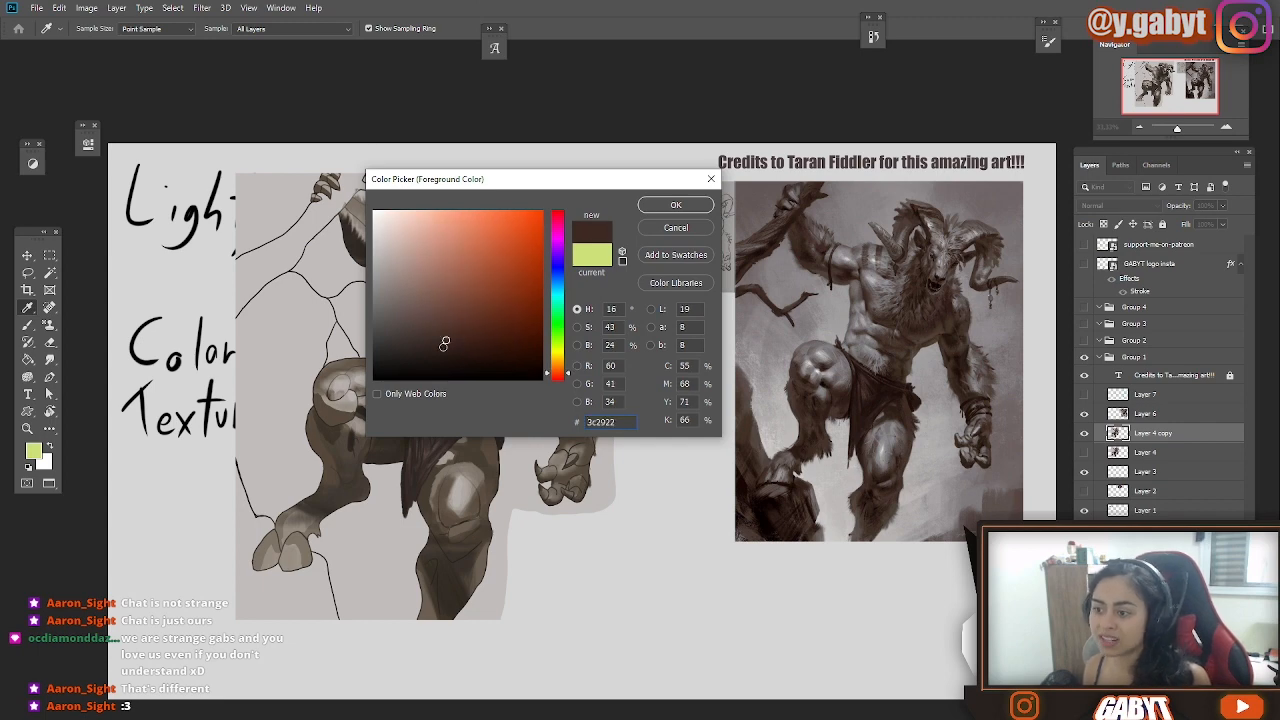
{"action": "left_click_drag", "start_coordinate": [444, 343], "coordinate": [453, 344]}
Compare the saturation and brightness of the reference creature's lit chest, shadowed chest fur and open mouth in the color picker.
{"action": "left_click_drag", "start_coordinate": [911, 337], "coordinate": [882, 288]}
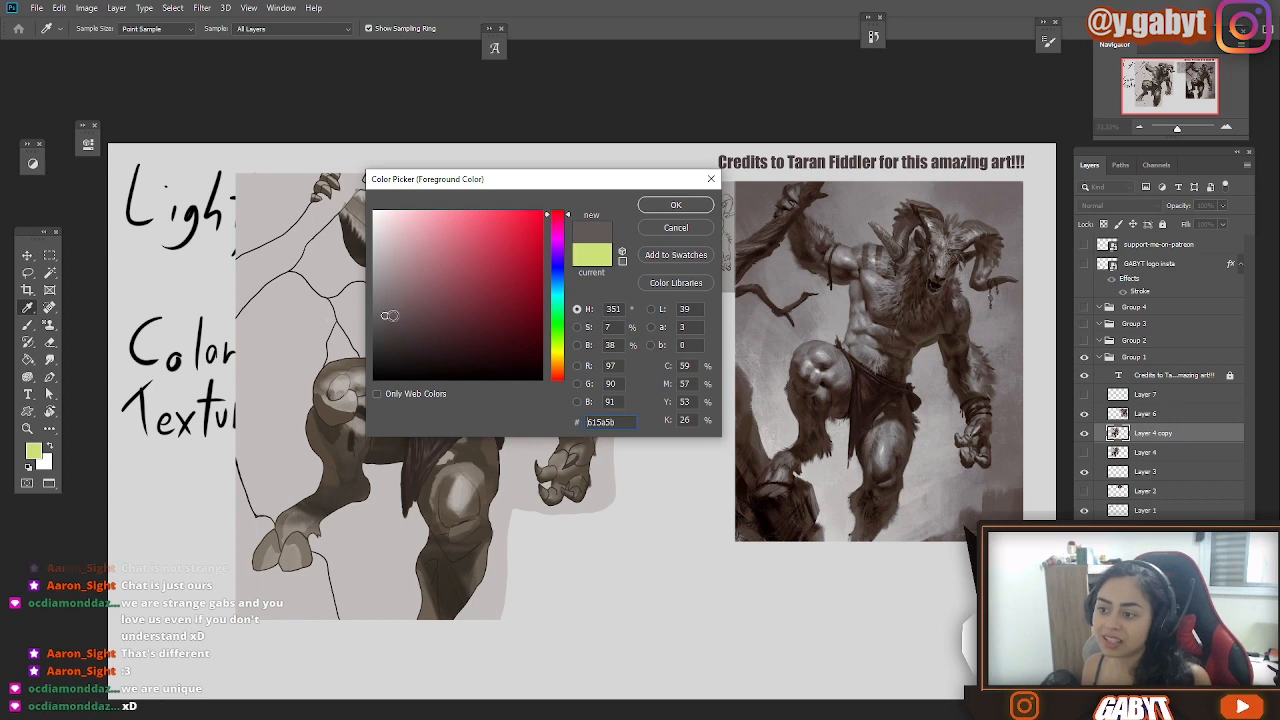
{"action": "mouse_move", "coordinate": [390, 315]}
{"action": "left_mouse_down"}
{"action": "mouse_move", "coordinate": [485, 350]}
{"action": "mouse_move", "coordinate": [433, 358]}
{"action": "mouse_move", "coordinate": [440, 370]}
{"action": "mouse_move", "coordinate": [448, 357]}
{"action": "left_mouse_up"}
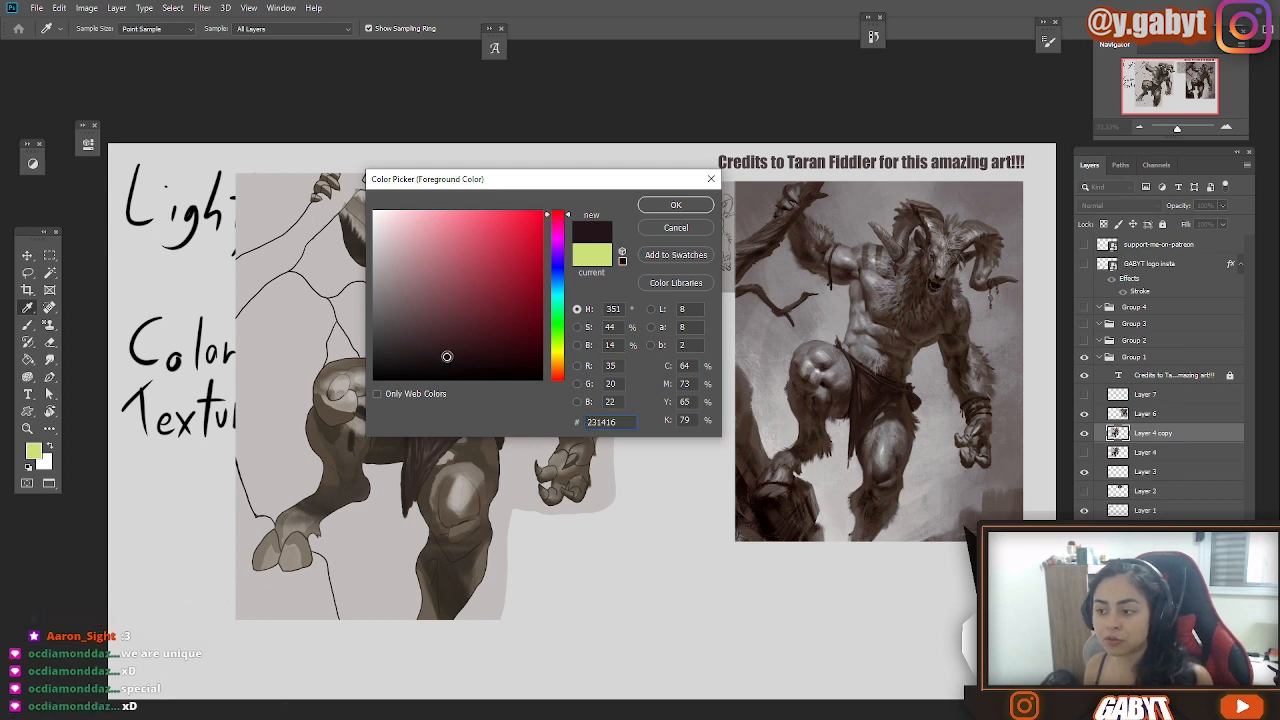
{"action": "mouse_move", "coordinate": [448, 356]}
{"action": "left_mouse_down"}
{"action": "mouse_move", "coordinate": [438, 332]}
{"action": "mouse_move", "coordinate": [481, 344]}
{"action": "mouse_move", "coordinate": [437, 347]}
{"action": "left_mouse_up"}
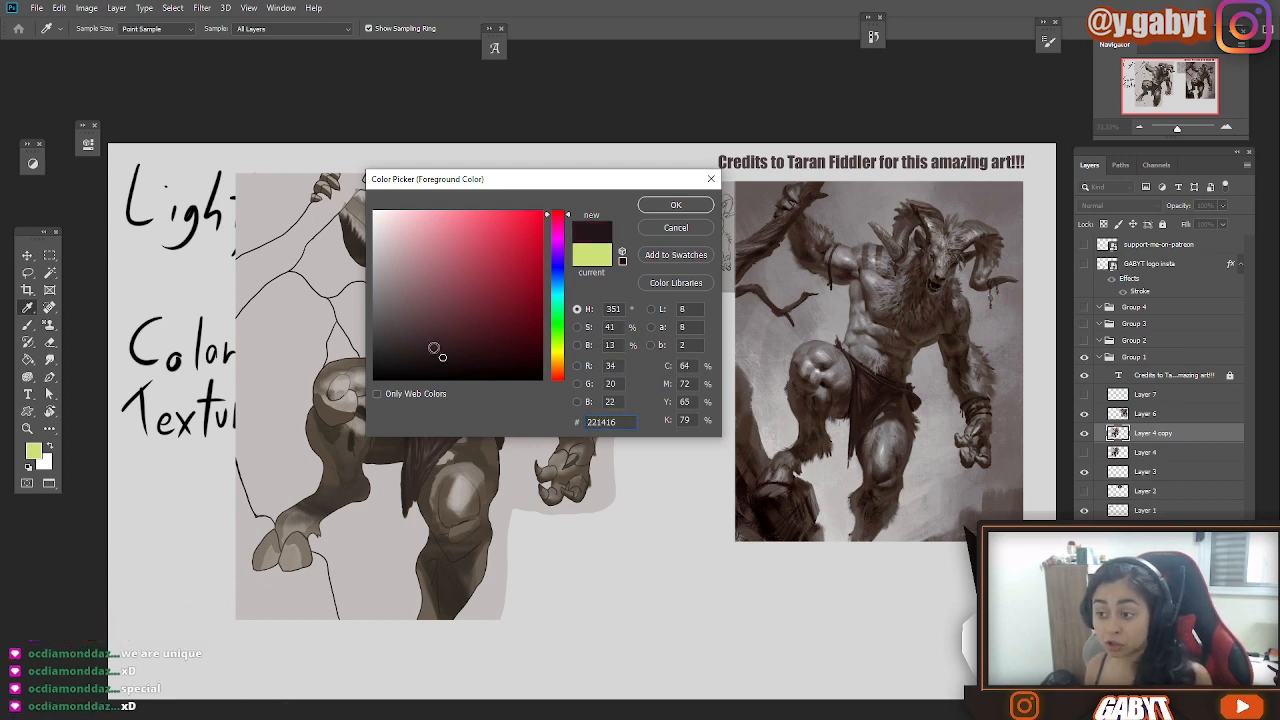
{"action": "mouse_move", "coordinate": [439, 355]}
{"action": "left_mouse_down"}
{"action": "mouse_move", "coordinate": [381, 245]}
{"action": "mouse_move", "coordinate": [431, 333]}
{"action": "left_mouse_up"}
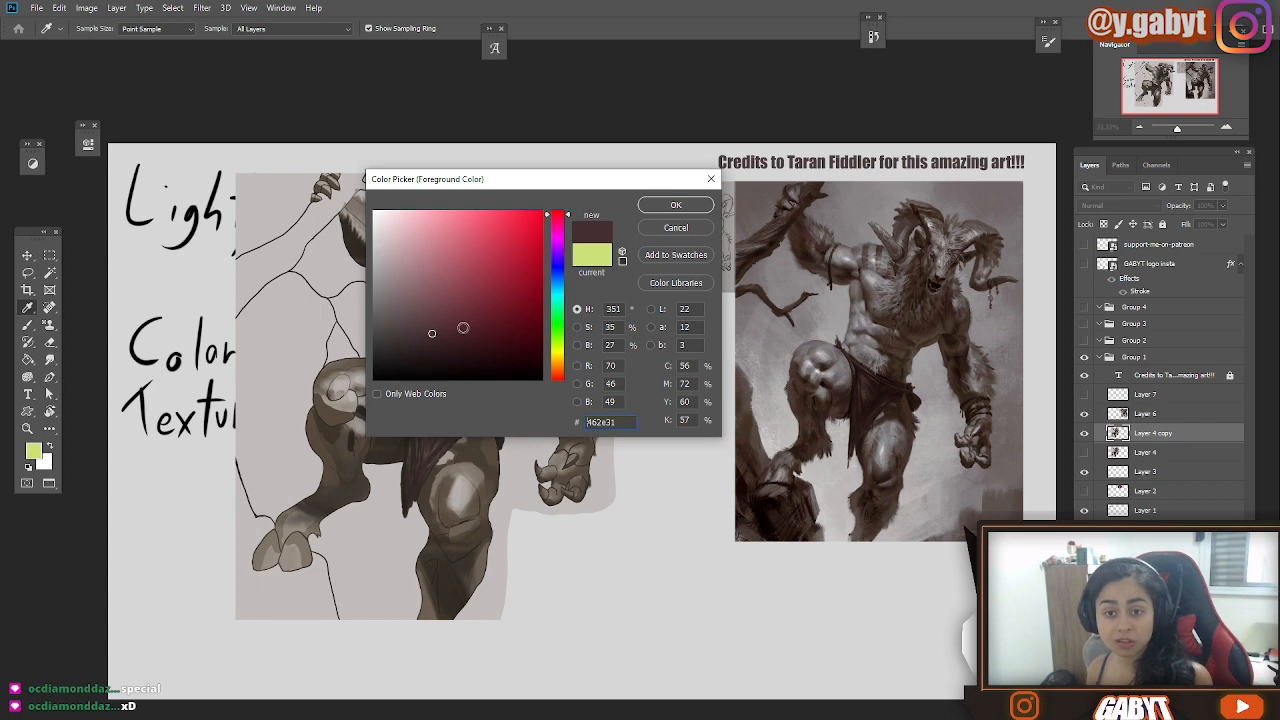
{"action": "left_click_drag", "start_coordinate": [908, 344], "coordinate": [932, 312]}
{"action": "left_click_drag", "start_coordinate": [937, 297], "coordinate": [932, 287]}
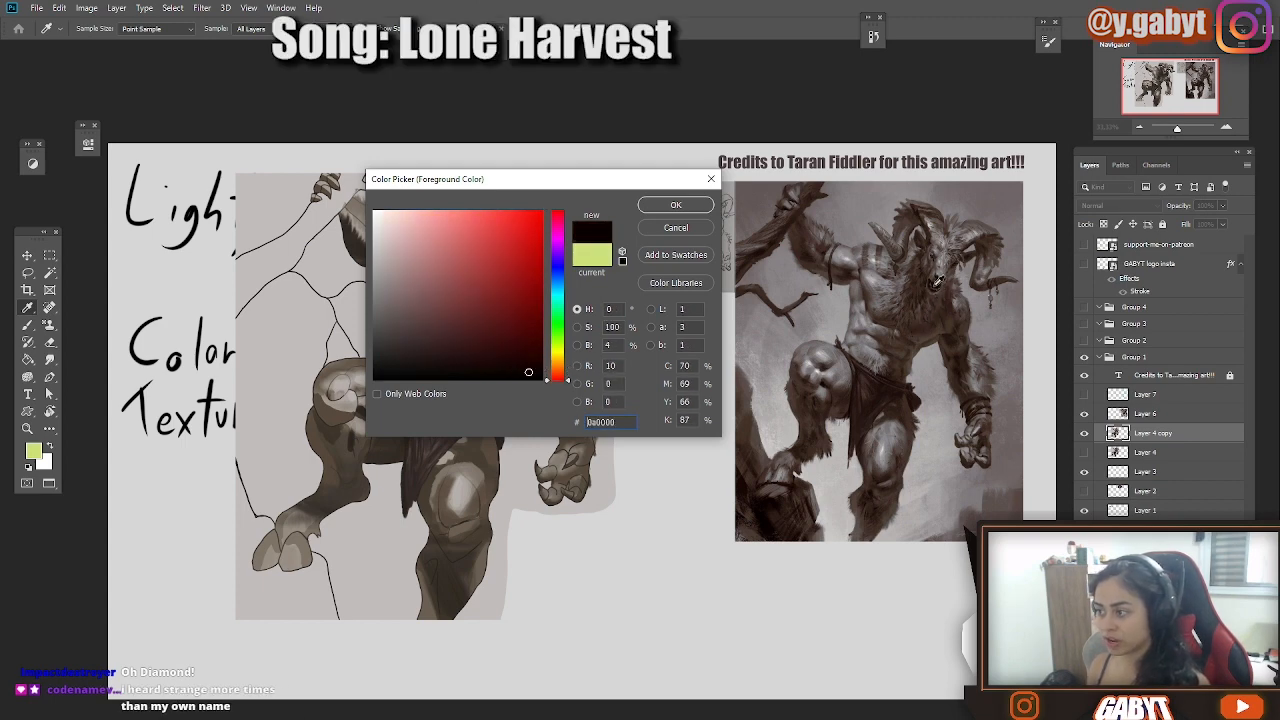
{"action": "left_click", "coordinate": [937, 282]}
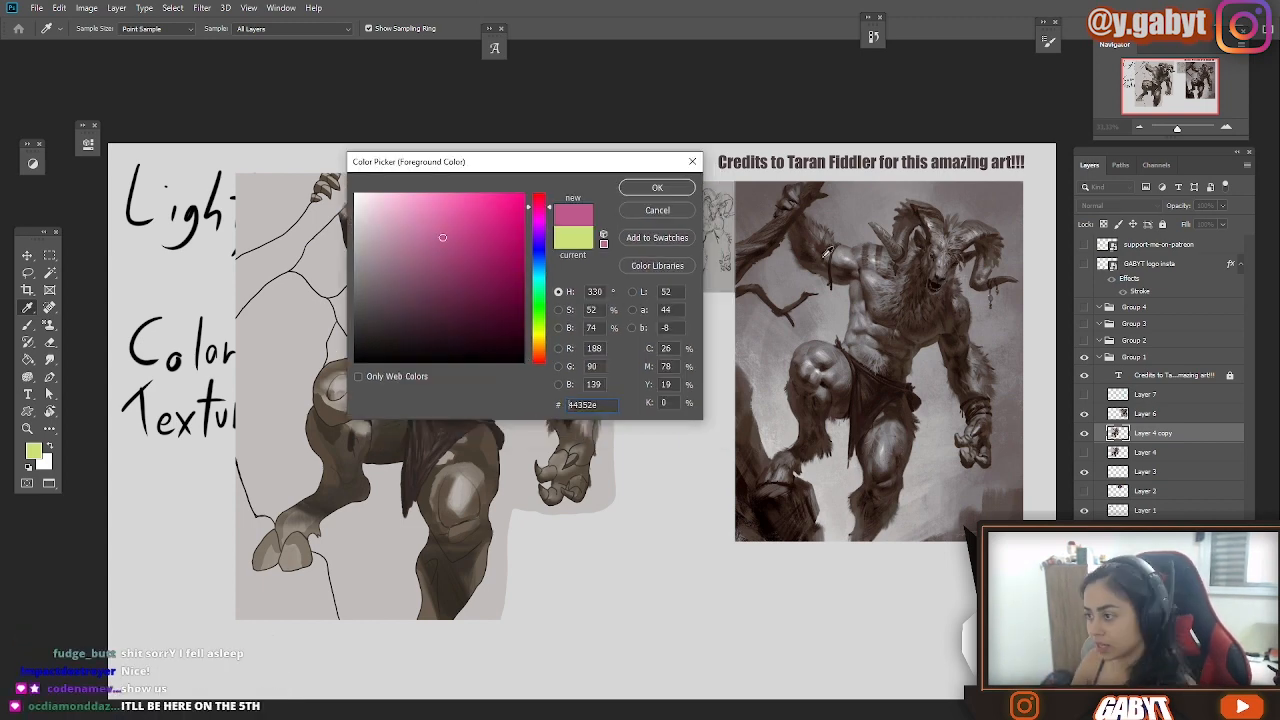
Sample the shadow tones on the reference creature's raised arm and torso, leaving the foreground color as it was.
{"action": "left_click", "coordinate": [809, 229]}
{"action": "left_click", "coordinate": [809, 229]}
{"action": "left_click", "coordinate": [809, 229]}
{"action": "left_click_drag", "start_coordinate": [809, 229], "coordinate": [880, 300]}
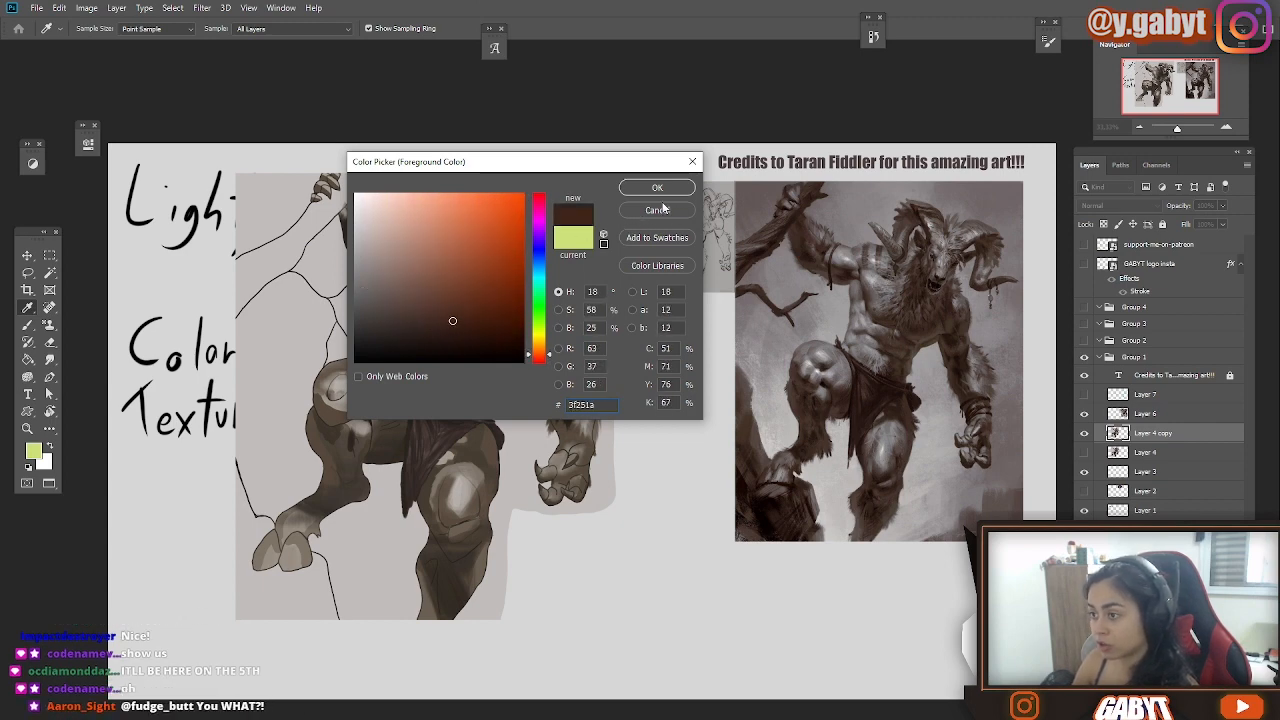
{"action": "left_click", "coordinate": [657, 209]}
{"action": "key", "text": "b"}
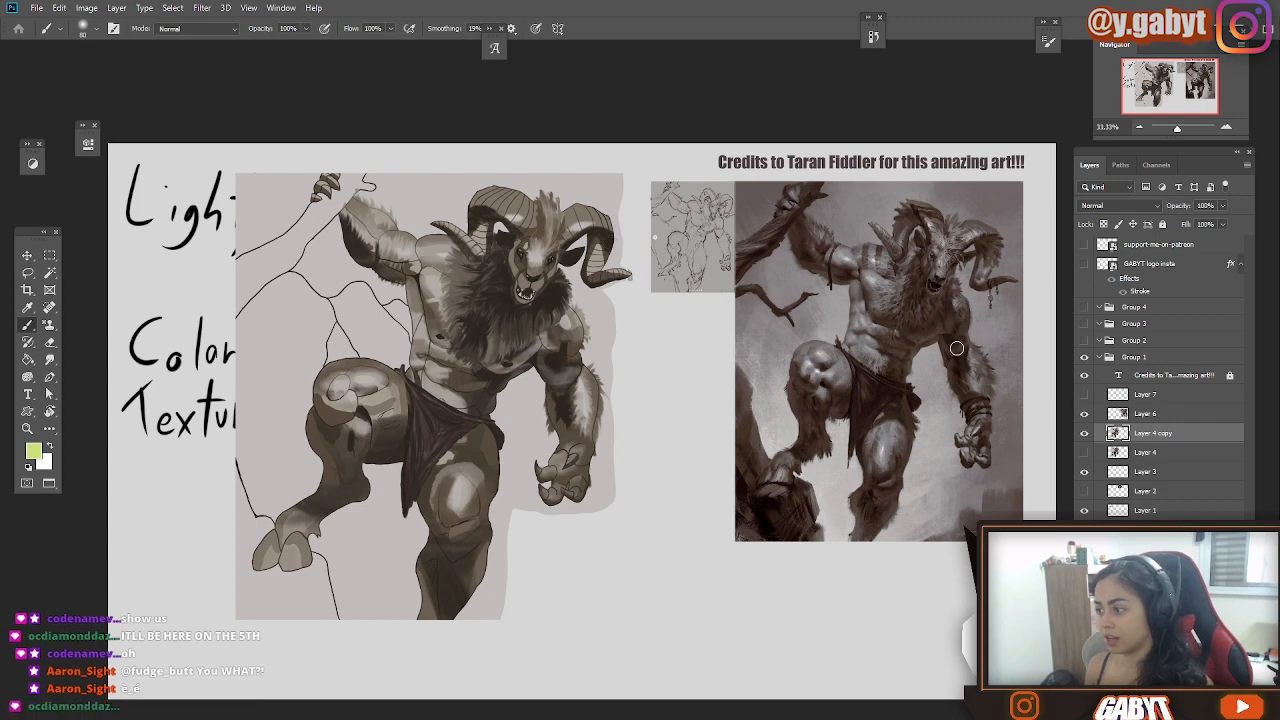
Pick a dark brown from the reference creature's chest, enlarge the brush to 600 and check the Layer 7 annotations.
{"action": "key", "text": "alt"}
{"action": "mouse_move", "coordinate": [915, 340]}
{"action": "left_mouse_down"}
{"action": "mouse_move", "coordinate": [905, 355]}
{"action": "mouse_move", "coordinate": [943, 316]}
{"action": "mouse_move", "coordinate": [959, 345]}
{"action": "mouse_move", "coordinate": [940, 331]}
{"action": "mouse_move", "coordinate": [906, 350]}
{"action": "mouse_move", "coordinate": [908, 324]}
{"action": "mouse_move", "coordinate": [933, 324]}
{"action": "mouse_move", "coordinate": [912, 345]}
{"action": "mouse_move", "coordinate": [947, 322]}
{"action": "mouse_move", "coordinate": [912, 328]}
{"action": "mouse_move", "coordinate": [838, 427]}
{"action": "mouse_move", "coordinate": [949, 301]}
{"action": "mouse_move", "coordinate": [889, 426]}
{"action": "mouse_move", "coordinate": [914, 294]}
{"action": "mouse_move", "coordinate": [938, 305]}
{"action": "mouse_move", "coordinate": [914, 322]}
{"action": "left_mouse_up"}
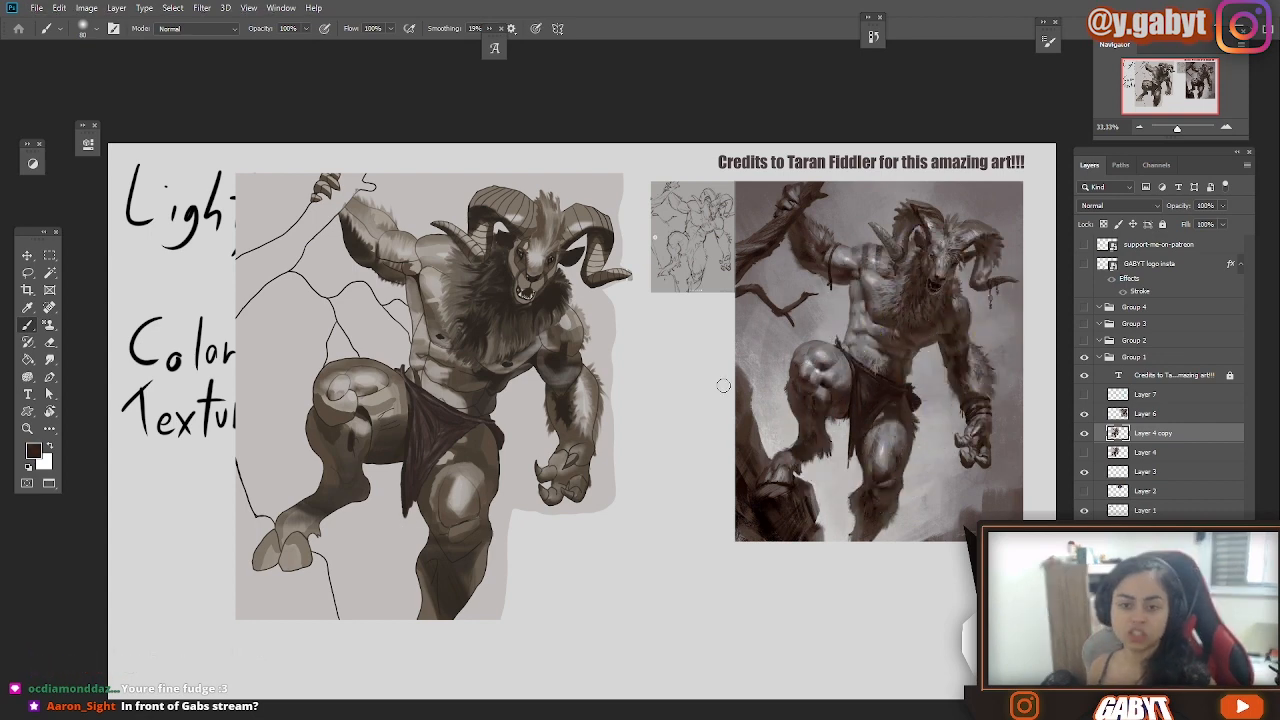
{"action": "mouse_move", "coordinate": [900, 372]}
{"action": "left_mouse_down"}
{"action": "mouse_move", "coordinate": [894, 386]}
{"action": "mouse_move", "coordinate": [912, 340]}
{"action": "left_mouse_up"}
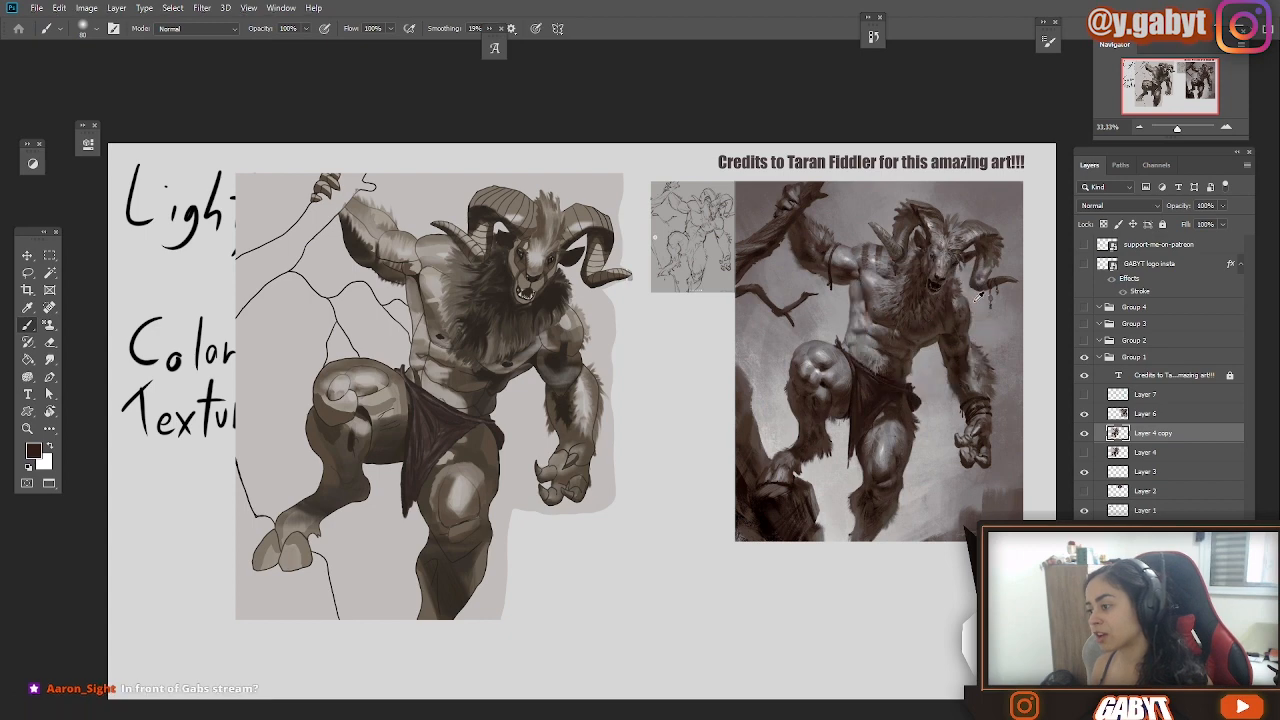
{"action": "key", "text": "bracketright"}
{"action": "key", "text": "bracketright"}
{"action": "key", "text": "bracketright"}
{"action": "key", "text": "bracketright"}
{"action": "key", "text": "bracketright"}
{"action": "key", "text": "bracketright"}
{"action": "key", "text": "bracketright"}
{"action": "key", "text": "bracketright"}
{"action": "key", "text": "bracketright"}
{"action": "key", "text": "bracketright"}
{"action": "key", "text": "bracketright"}
{"action": "key", "text": "bracketright"}
{"action": "key", "text": "bracketright"}
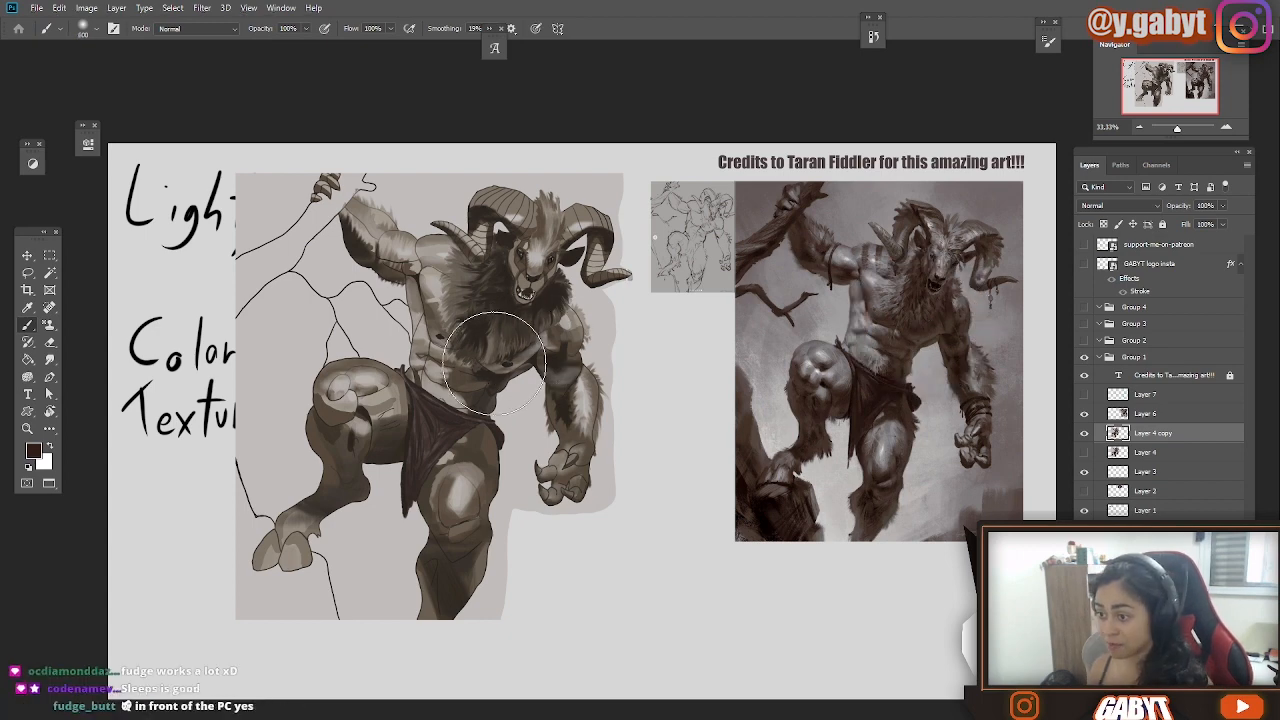
{"action": "left_click", "coordinate": [1085, 395]}
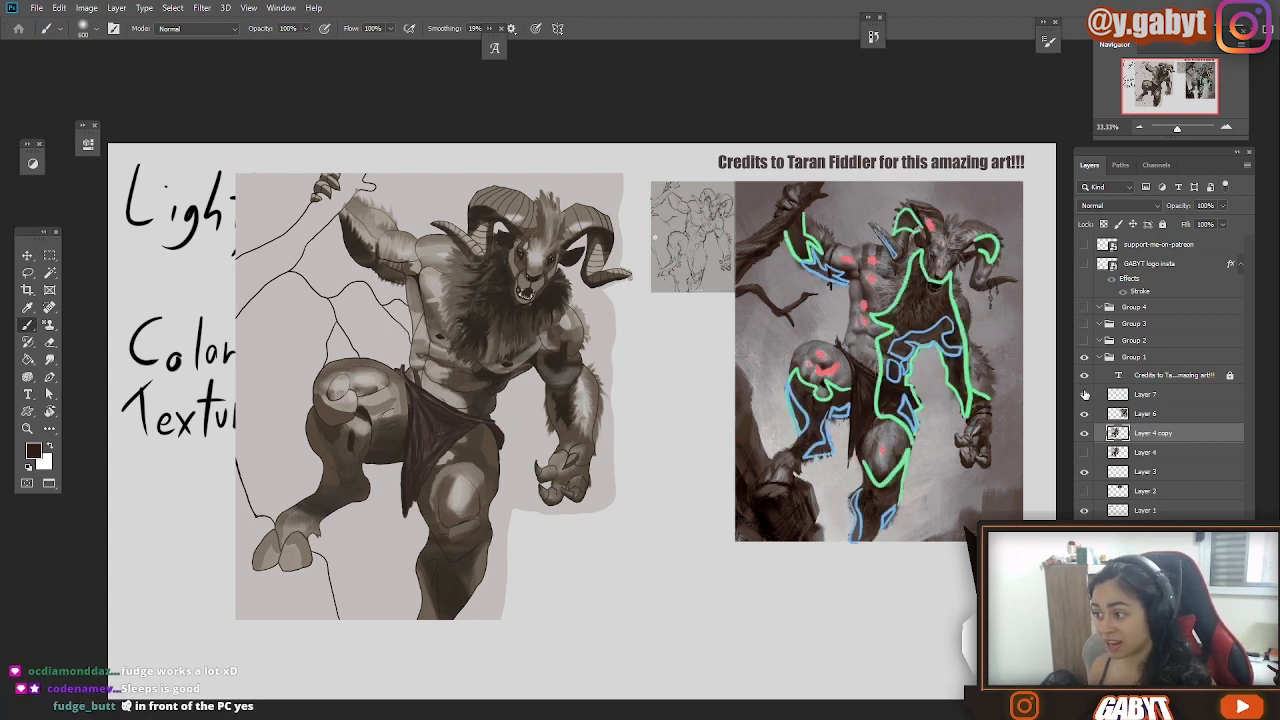
{"action": "left_click", "coordinate": [1084, 395]}
Reduce the brush size to 125 and stroke the dark brown over the shoulder of the painted creature's lowered arm.
{"action": "key", "text": "bracketleft"}
{"action": "key", "text": "bracketleft"}
{"action": "key", "text": "bracketleft"}
{"action": "key", "text": "bracketleft"}
{"action": "key", "text": "bracketleft"}
{"action": "key", "text": "bracketleft"}
{"action": "key", "text": "bracketleft"}
{"action": "key", "text": "bracketleft"}
{"action": "key", "text": "bracketleft"}
{"action": "key", "text": "bracketleft"}
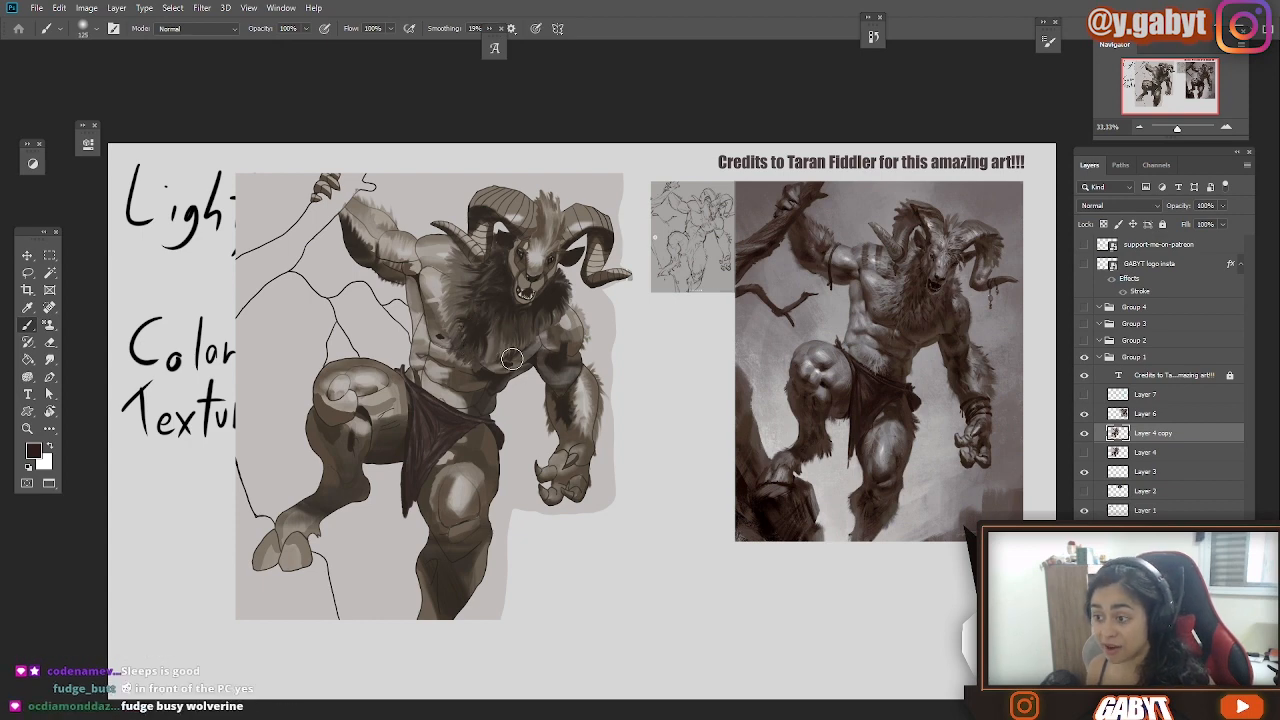
{"action": "left_click_drag", "start_coordinate": [552, 318], "coordinate": [552, 346]}
Switch to a flat rectangular brush and darken the fur and underside of the painted creature's chest.
{"action": "right_click", "coordinate": [535, 296]}
{"action": "left_click", "coordinate": [625, 621]}
{"action": "left_click", "coordinate": [1048, 41]}
{"action": "left_click", "coordinate": [966, 147]}
{"action": "left_click", "coordinate": [971, 171]}
{"action": "left_click_drag", "start_coordinate": [443, 340], "coordinate": [443, 378]}
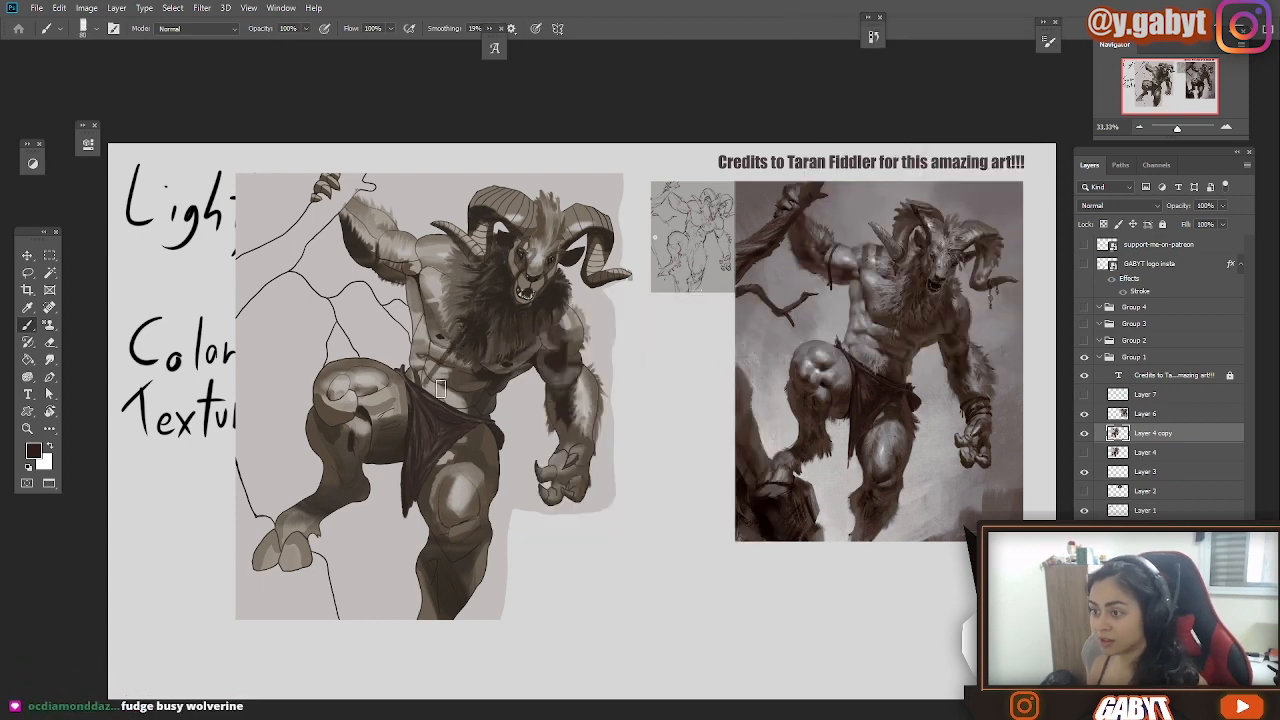
{"action": "left_click_drag", "start_coordinate": [545, 350], "coordinate": [502, 319]}
{"action": "left_click", "coordinate": [484, 476], "text": "alt"}
{"action": "mouse_move", "coordinate": [476, 364]}
{"action": "left_mouse_down"}
{"action": "mouse_move", "coordinate": [510, 354]}
{"action": "mouse_move", "coordinate": [528, 312]}
{"action": "left_mouse_up"}
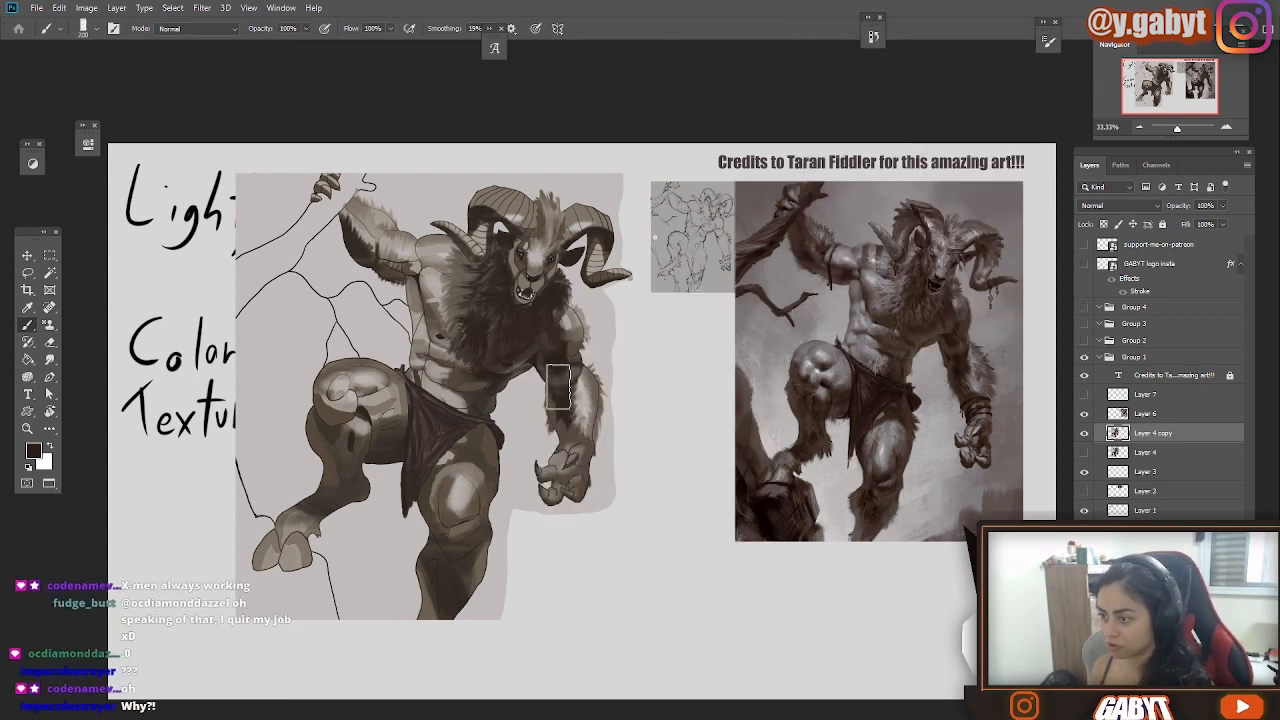
Refine the shading on the painted creature's lowered arm and waist with tones sampled from the painting and the reference.
{"action": "left_click", "coordinate": [1227, 129]}
{"action": "left_click", "coordinate": [1139, 127]}
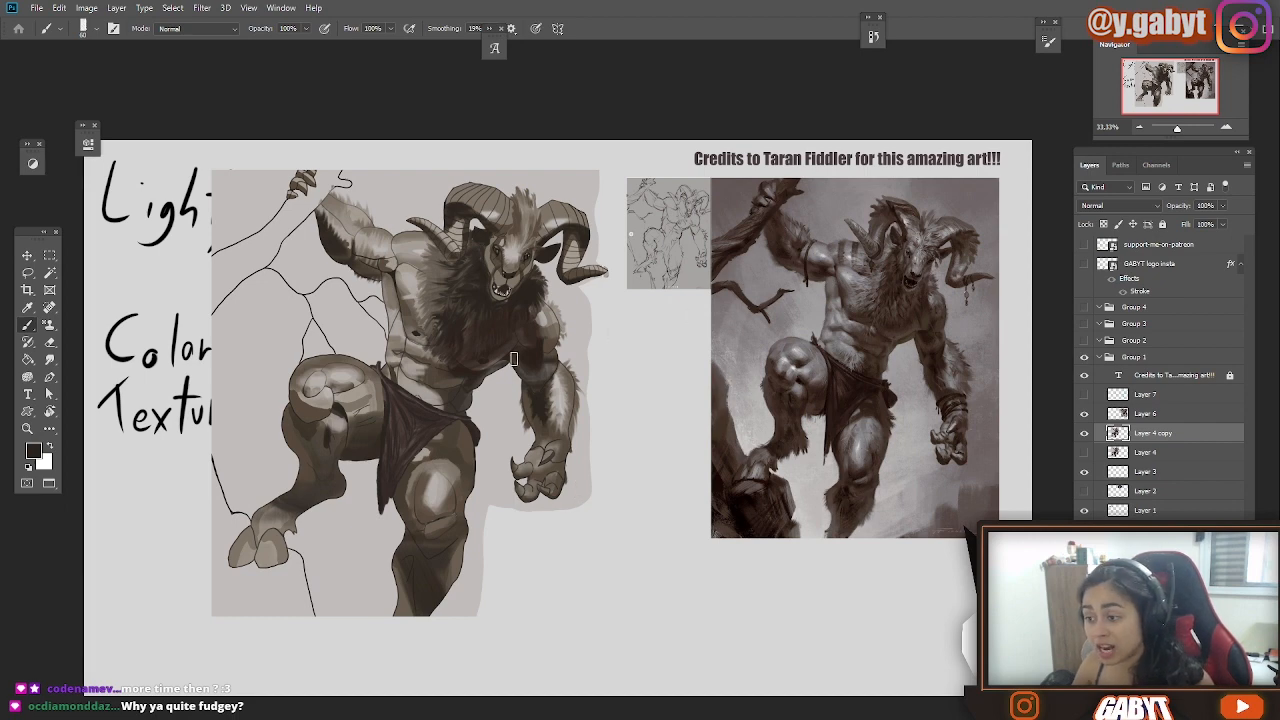
{"action": "left_click_drag", "start_coordinate": [565, 401], "coordinate": [562, 395], "text": "alt"}
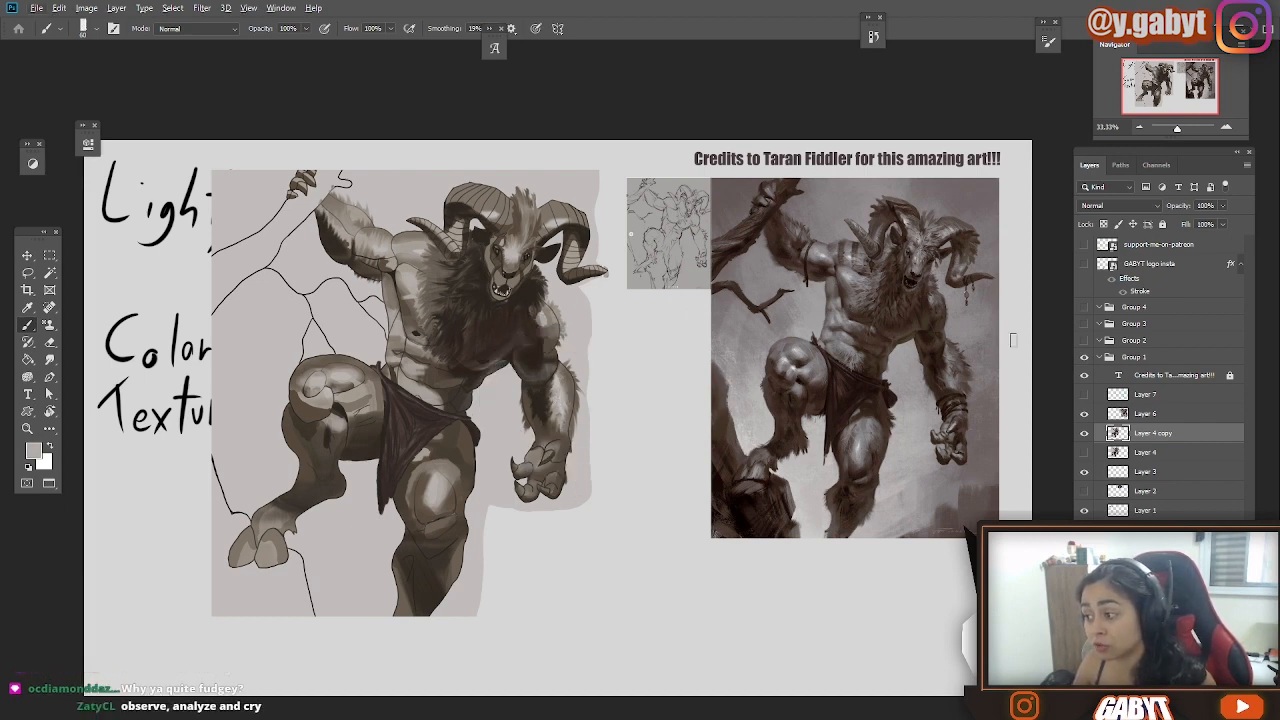
{"action": "mouse_move", "coordinate": [958, 389]}
{"action": "left_mouse_down", "text": "alt"}
{"action": "mouse_move", "coordinate": [953, 357]}
{"action": "mouse_move", "coordinate": [970, 378]}
{"action": "mouse_move", "coordinate": [968, 360]}
{"action": "mouse_move", "coordinate": [967, 390]}
{"action": "mouse_move", "coordinate": [966, 355]}
{"action": "left_mouse_up", "text": "alt"}
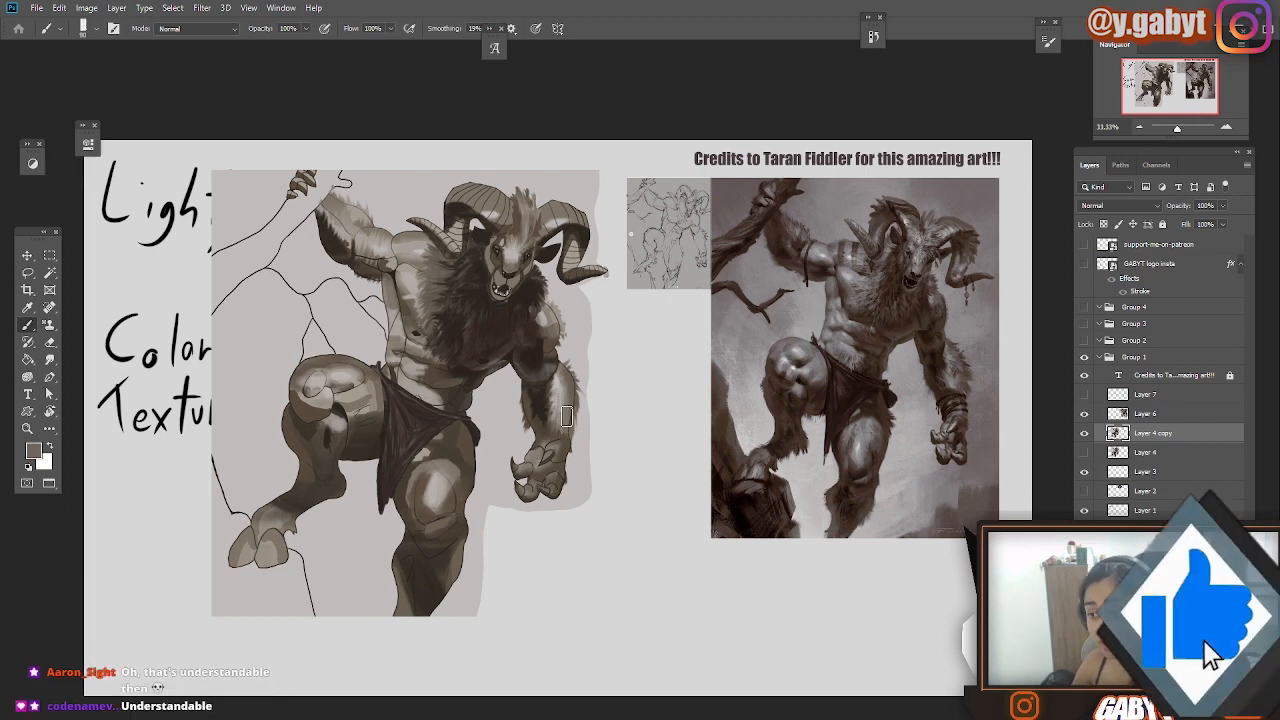
{"action": "left_click", "coordinate": [455, 407], "text": "alt"}
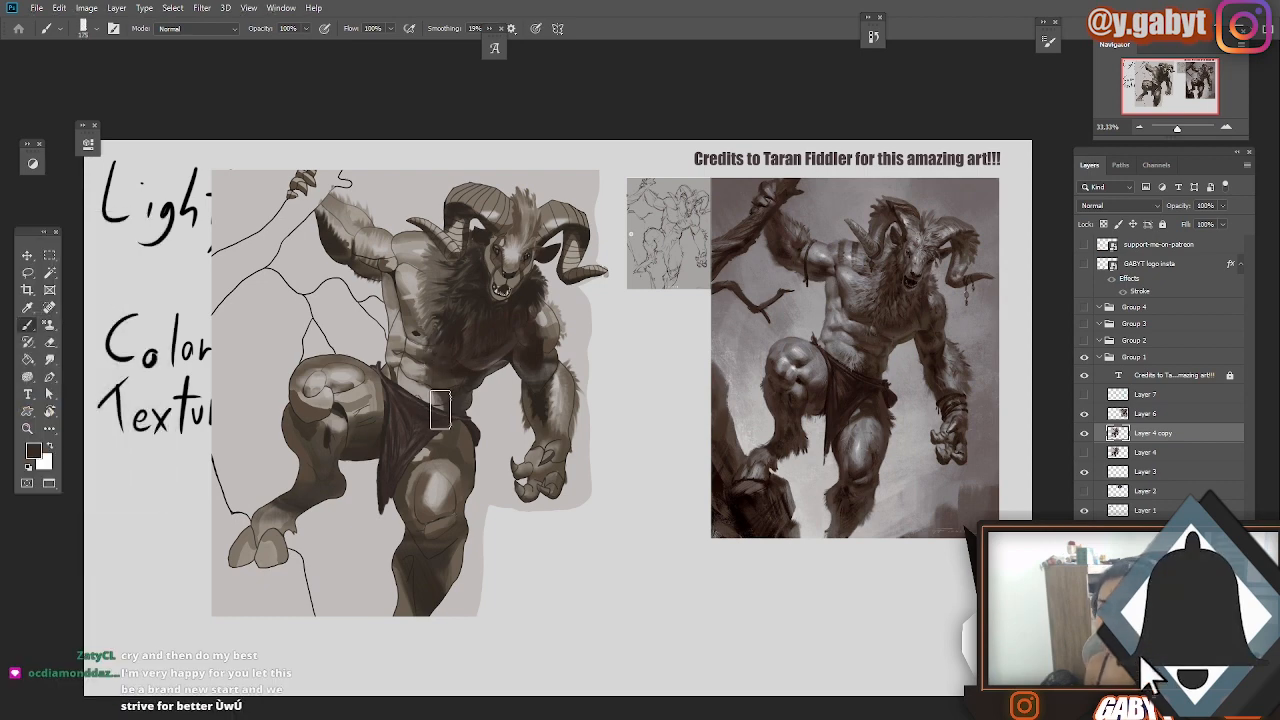
Add a "Study art by" caption with the artist's handle above the painting, and reselect Layer 4 copy for brushwork.
{"action": "key", "text": "t"}
{"action": "left_click", "coordinate": [232, 159]}
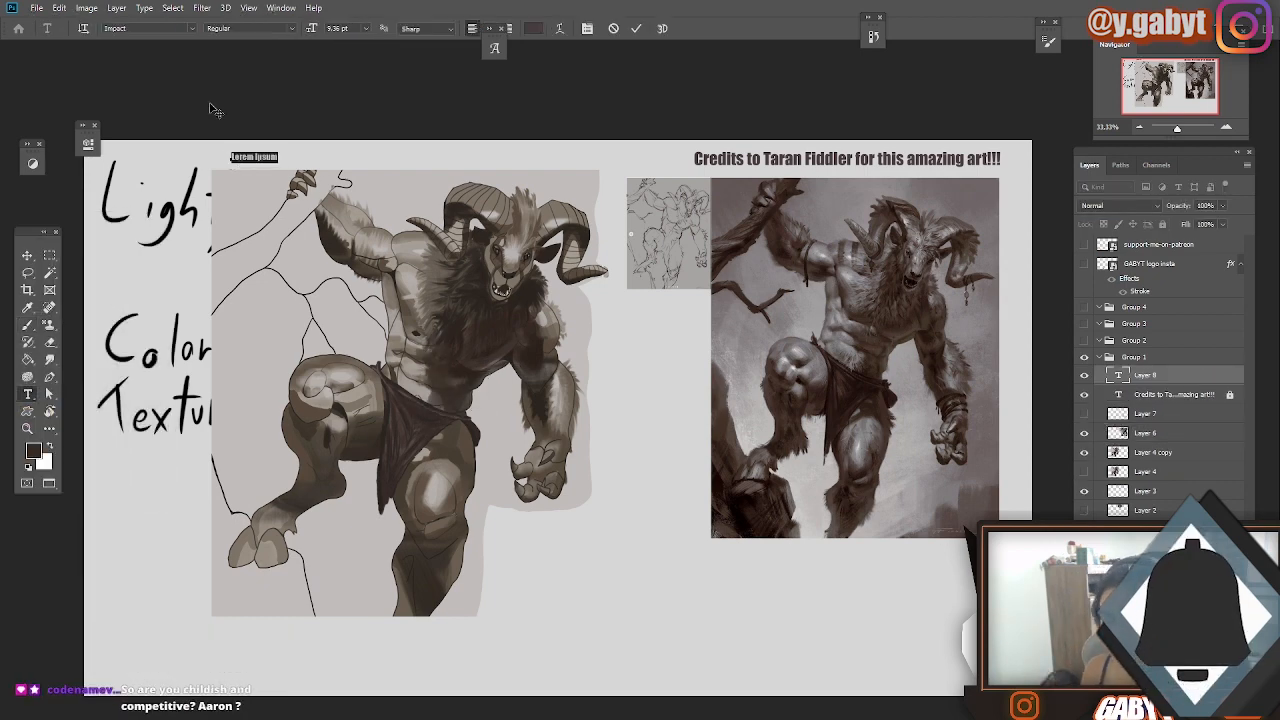
{"action": "type", "text": "Study art by Maltamer"}
{"action": "double_click", "coordinate": [1146, 432]}
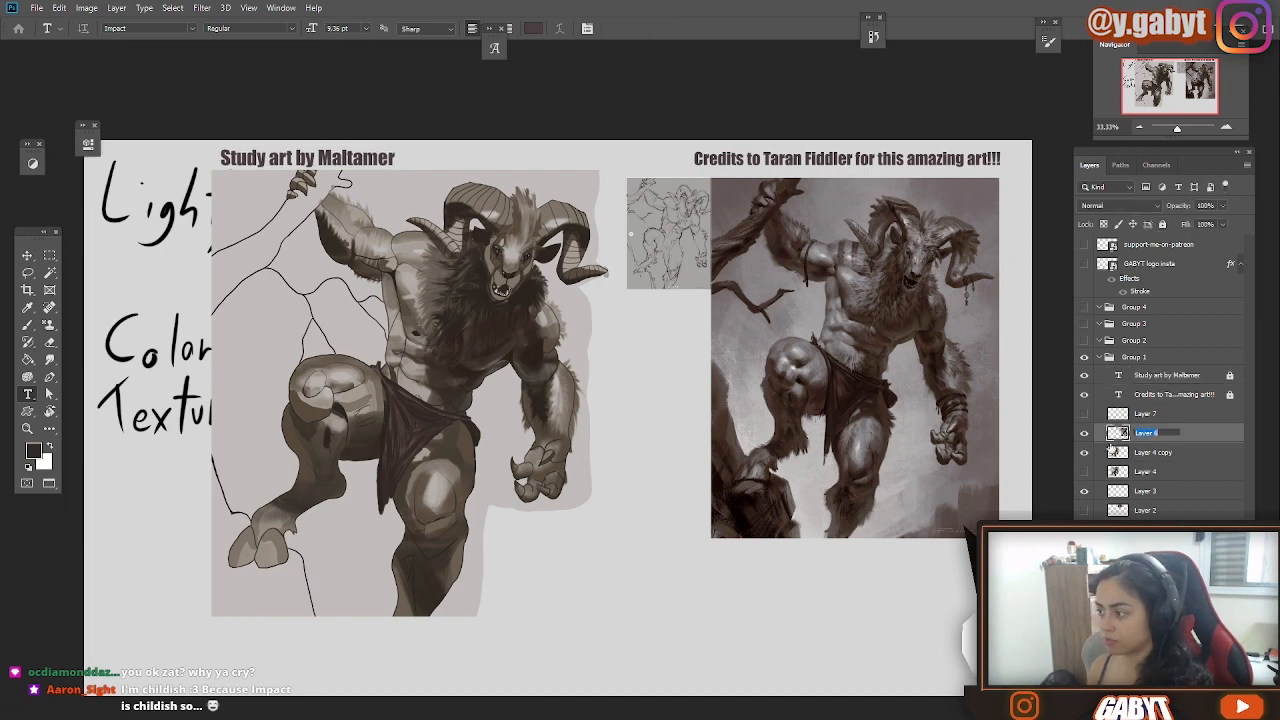
{"action": "left_click", "coordinate": [1113, 451]}
{"action": "key", "text": "b"}
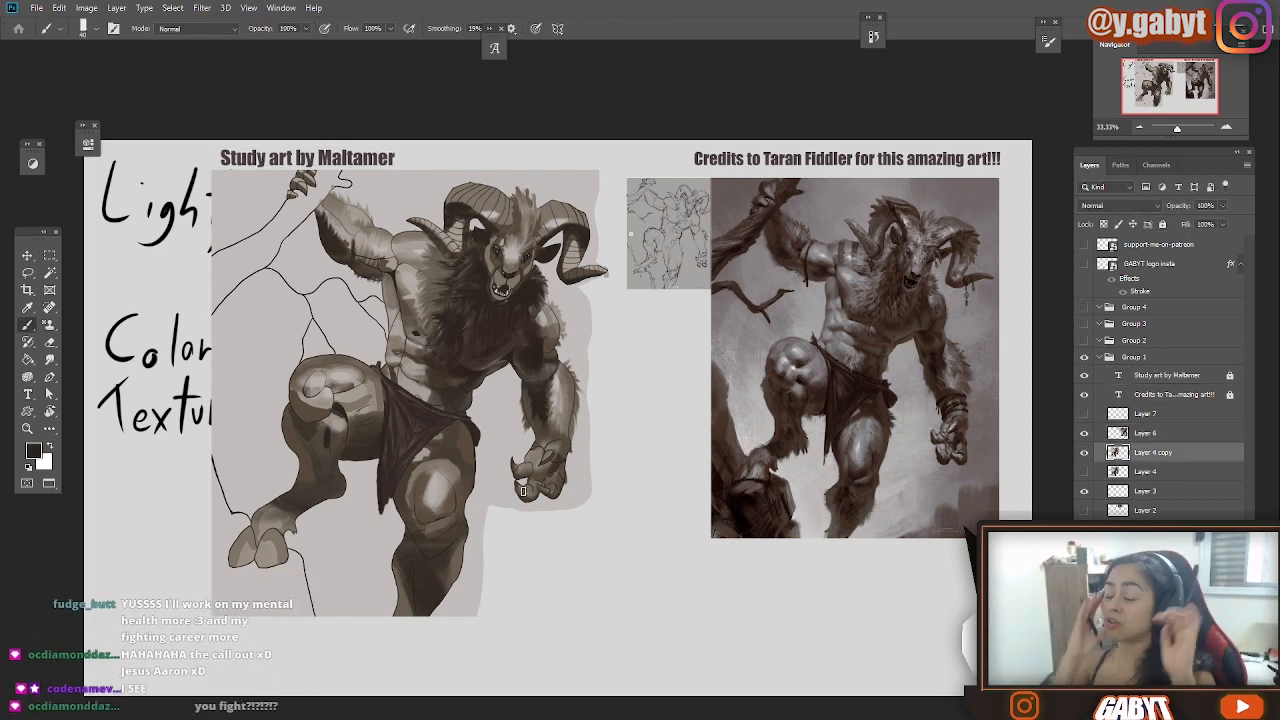
Unlock the study caption, replace the credited name with the artist's other handle, relock it and return to painting on Layer 4 copy.
{"action": "key", "text": "t"}
{"action": "left_click", "coordinate": [391, 158]}
{"action": "key", "text": "Return"}
{"action": "left_click", "coordinate": [1230, 375]}
{"action": "left_click", "coordinate": [394, 158]}
{"action": "key", "text": "BackSpace"}
{"action": "key", "text": "BackSpace"}
{"action": "key", "text": "BackSpace"}
{"action": "key", "text": "BackSpace"}
{"action": "key", "text": "BackSpace"}
{"action": "key", "text": "BackSpace"}
{"action": "key", "text": "BackSpace"}
{"action": "key", "text": "BackSpace"}
{"action": "type", "text": "Arcade"}
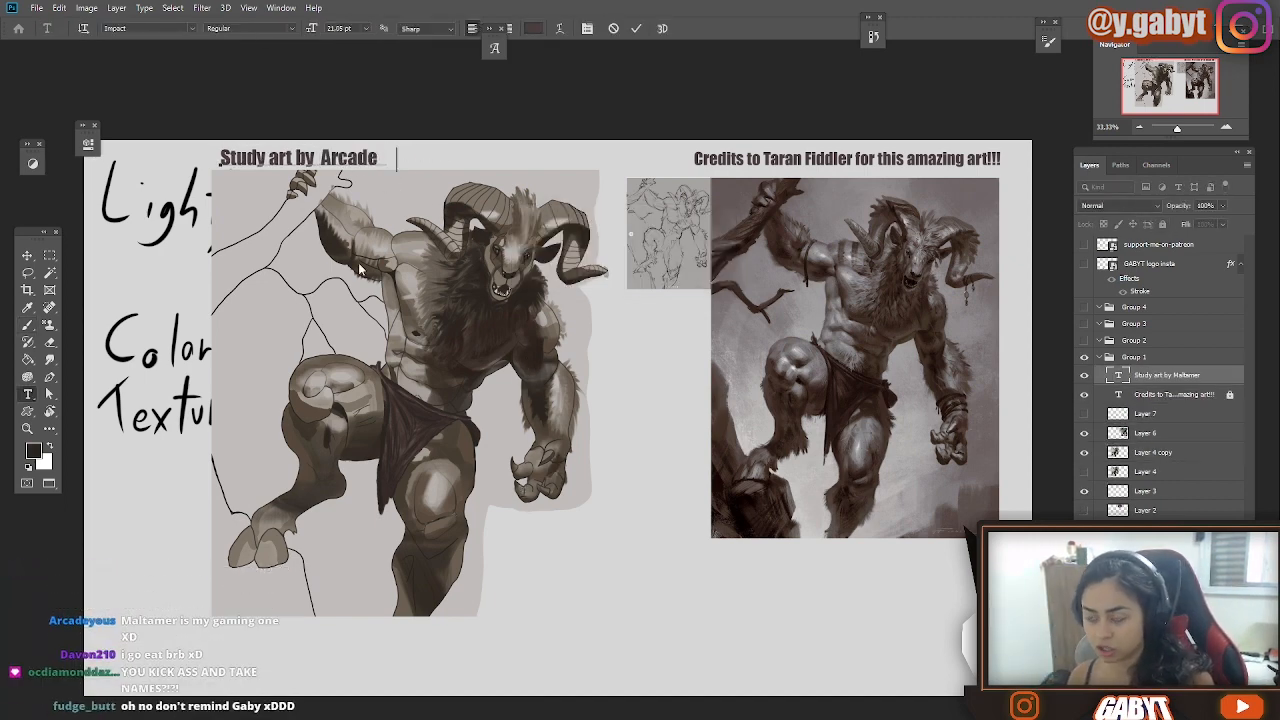
{"action": "type", "text": "yous"}
{"action": "left_click", "coordinate": [1230, 375]}
{"action": "left_click", "coordinate": [1113, 451]}
{"action": "key", "text": "b"}
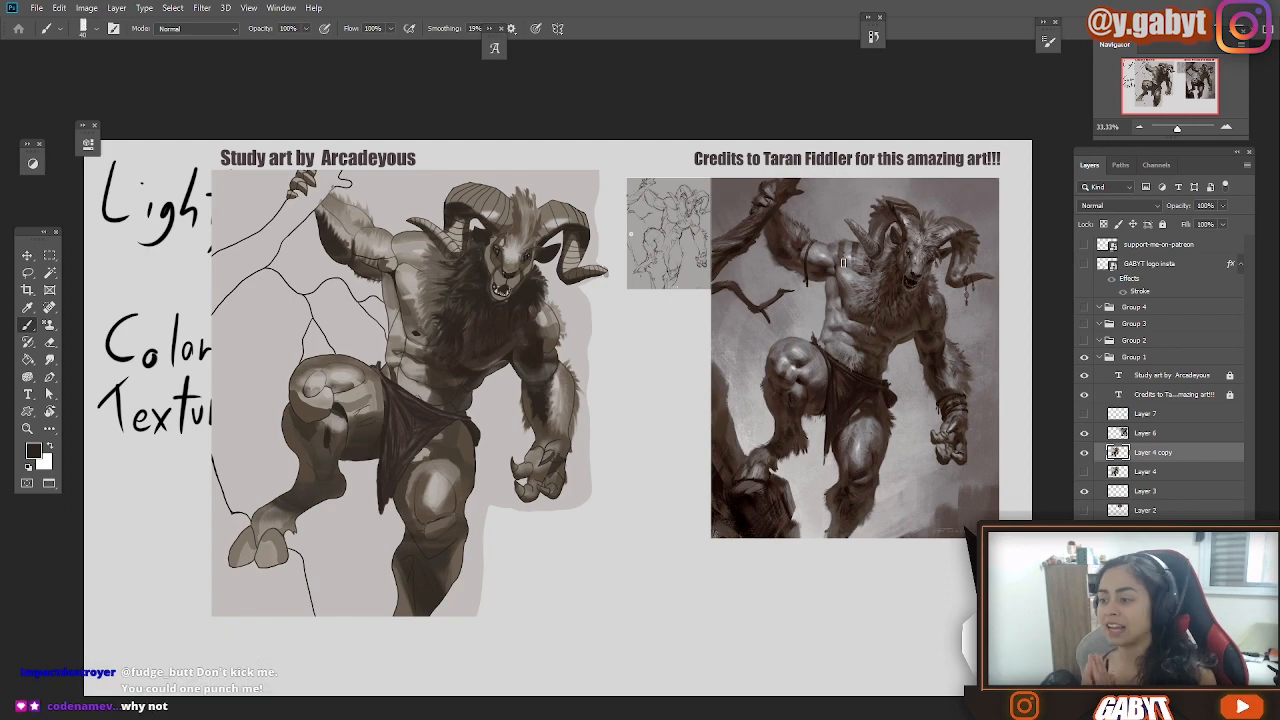
Compare the lowered arm and clawed hand of the painted creature with those in the reference artwork up close.
{"action": "left_click", "coordinate": [1228, 128]}
{"action": "scroll", "coordinate": [503, 323], "scroll_direction": "right", "scroll_amount": 3}
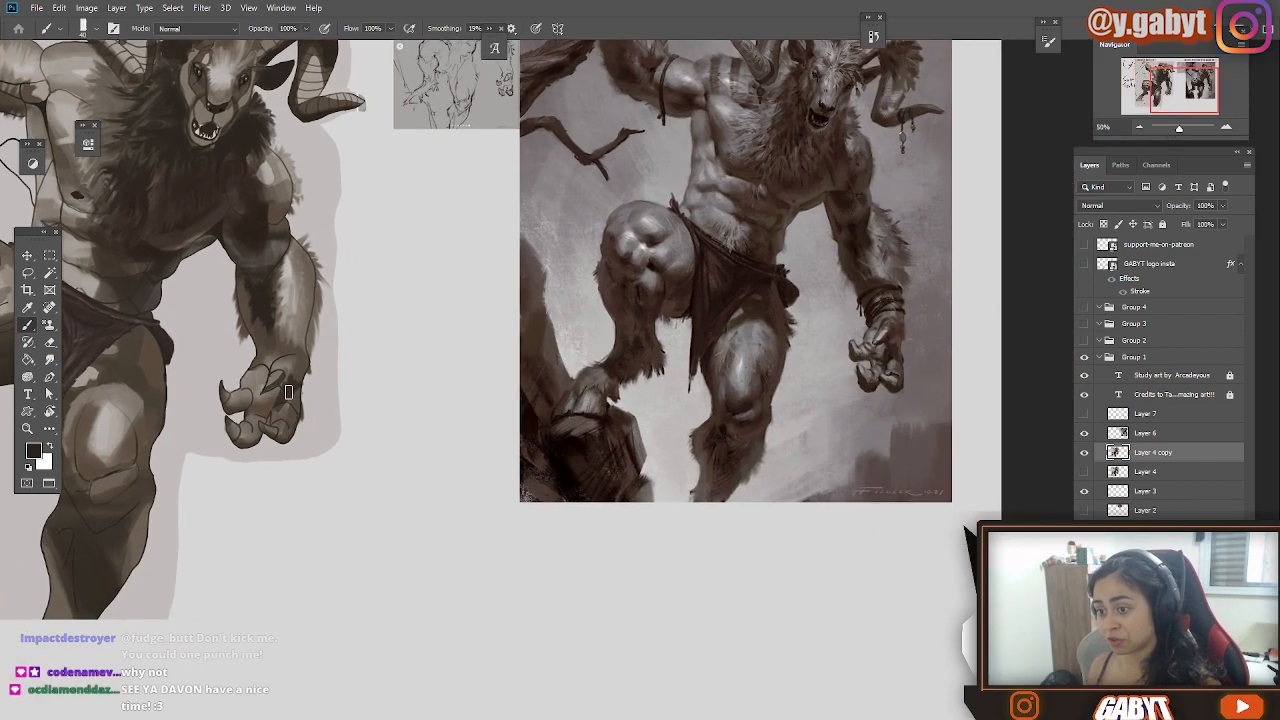
{"action": "left_click_drag", "start_coordinate": [255, 293], "coordinate": [350, 338]}
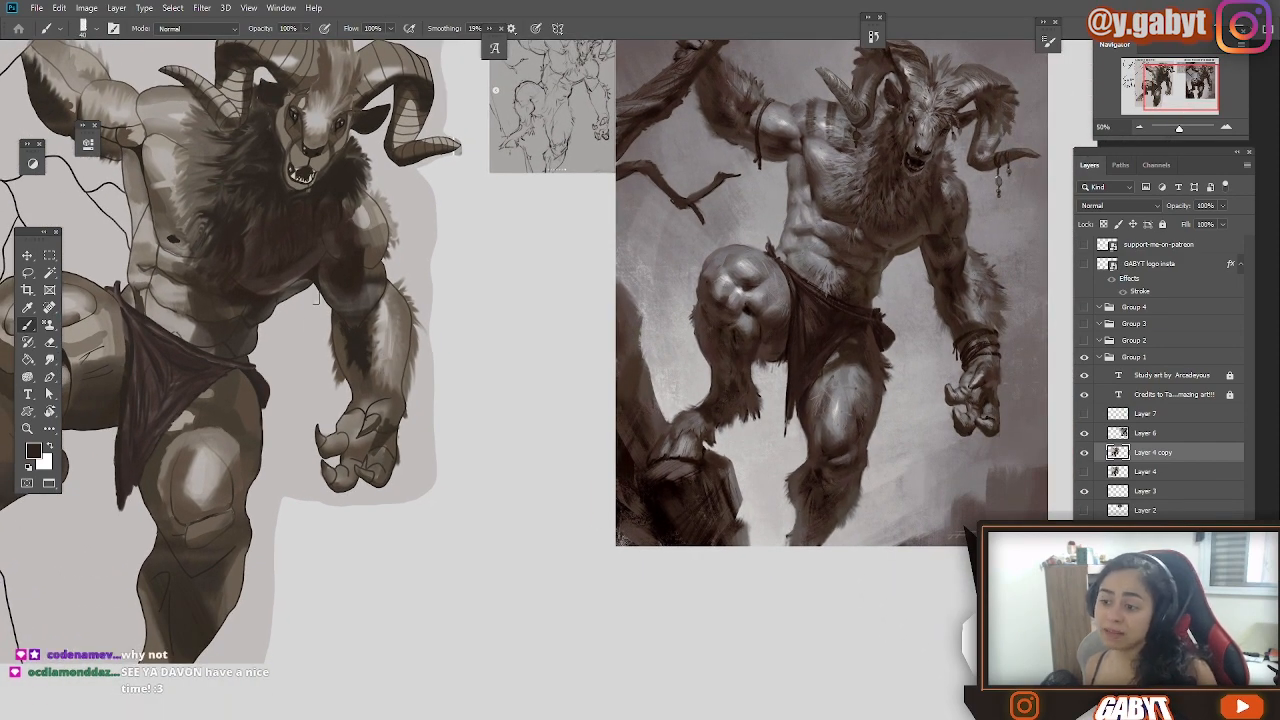
{"action": "left_click_drag", "start_coordinate": [920, 359], "coordinate": [692, 335]}
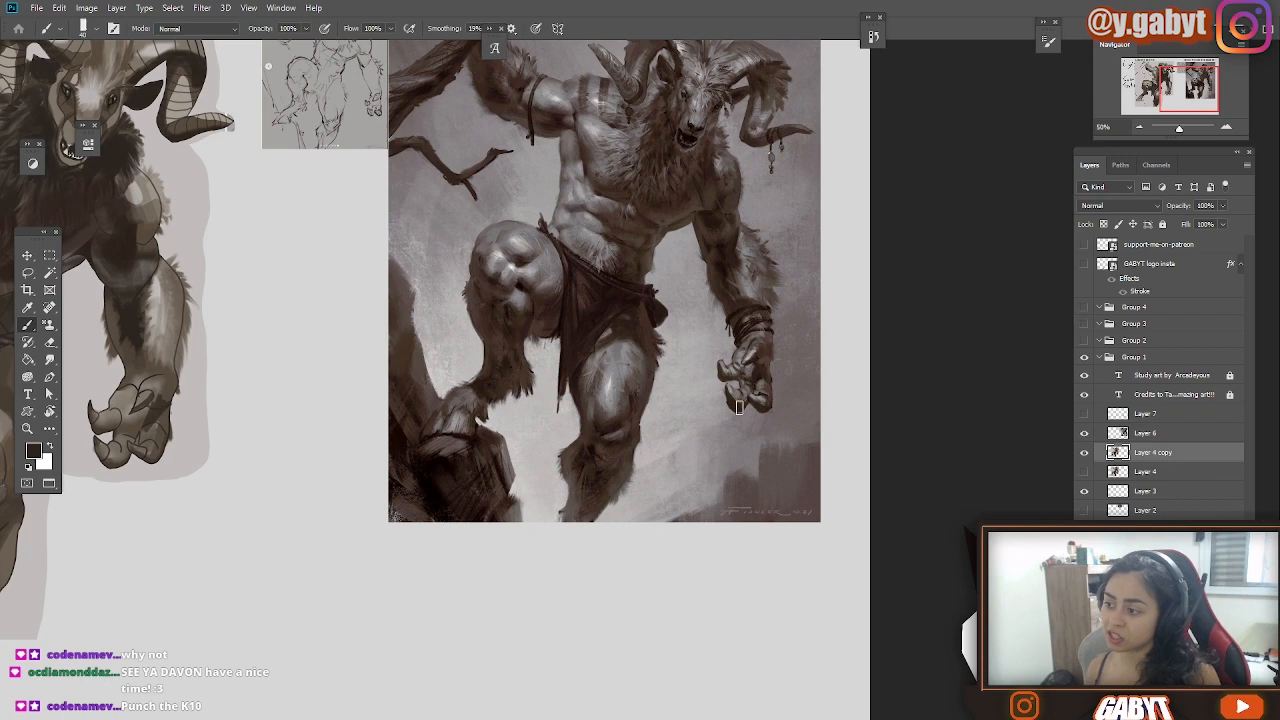
{"action": "left_click_drag", "start_coordinate": [335, 390], "coordinate": [594, 373]}
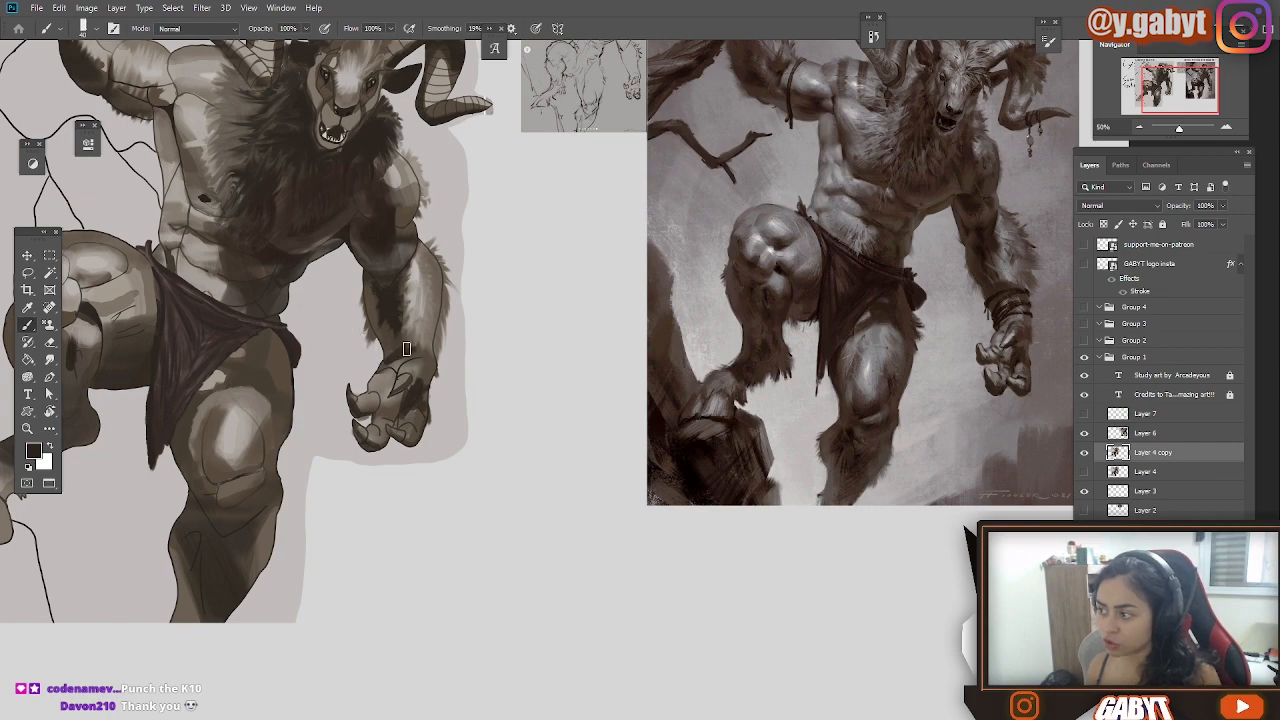
{"action": "scroll", "coordinate": [406, 348], "scroll_direction": "down", "scroll_amount": 2}
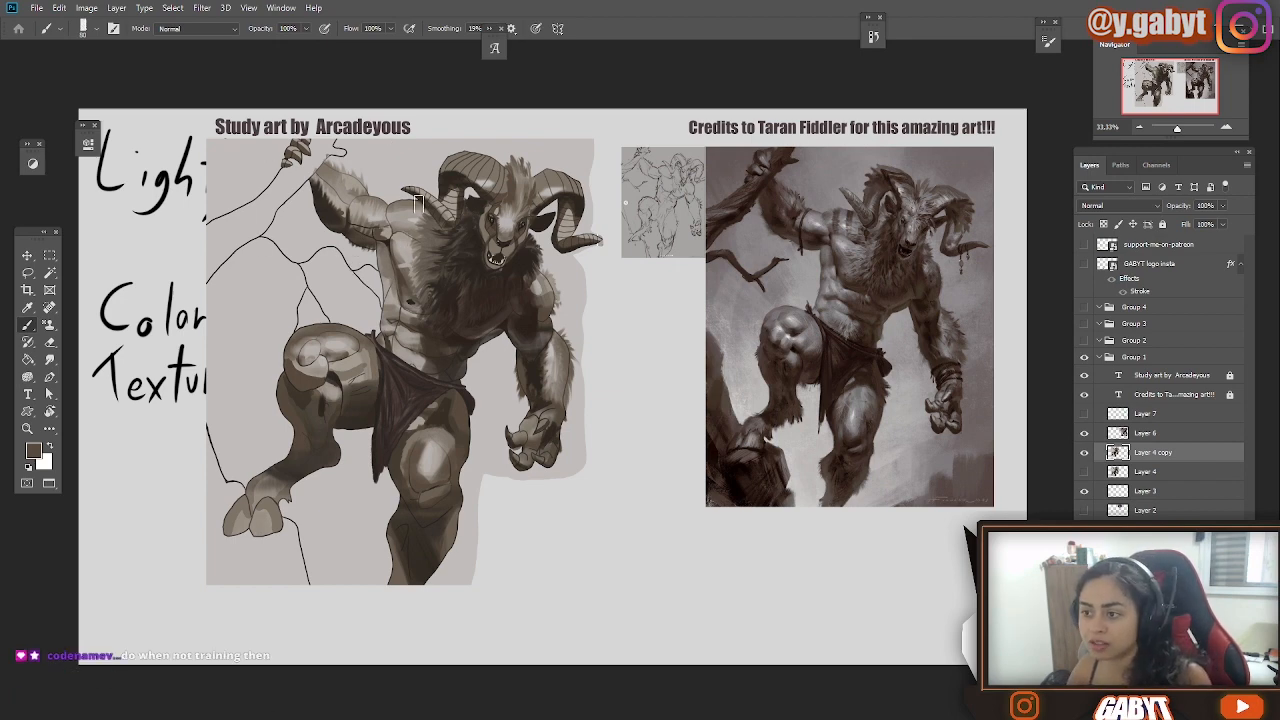
Refine the shading on the raised arm and shoulder with tones sampled from the painting and the reference.
{"action": "left_click", "coordinate": [458, 178], "text": "alt"}
{"action": "left_click", "coordinate": [374, 206], "text": "alt"}
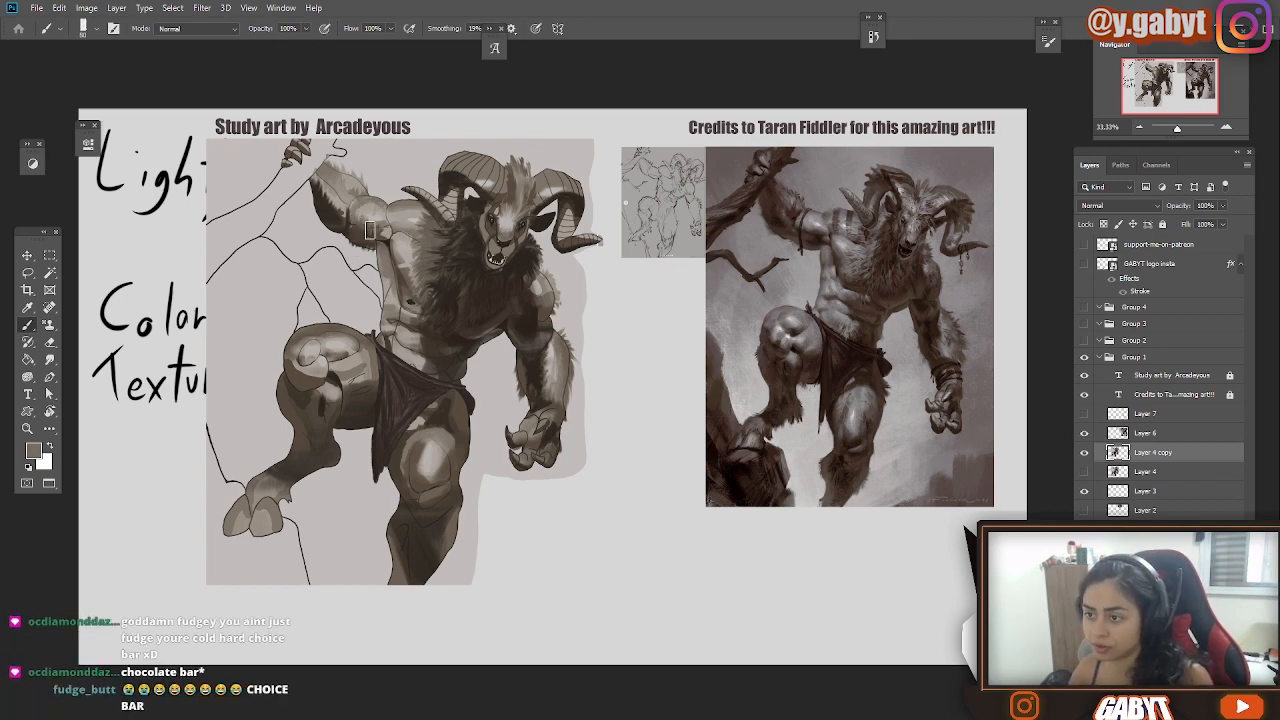
{"action": "left_click", "coordinate": [815, 271], "text": "alt"}
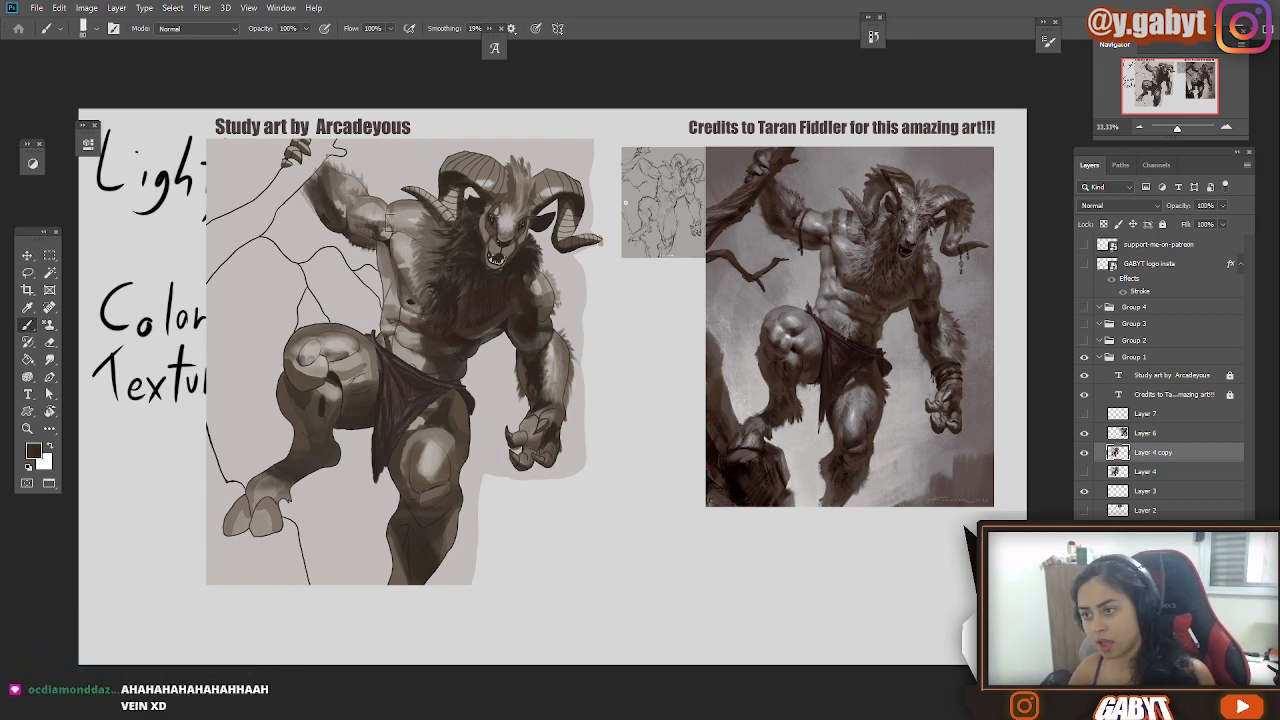
Add a new layer above Layer 4 copy for guide lines over the creature's face, with white as the brush colour.
{"action": "scroll", "coordinate": [448, 254], "scroll_direction": "up", "scroll_amount": 6}
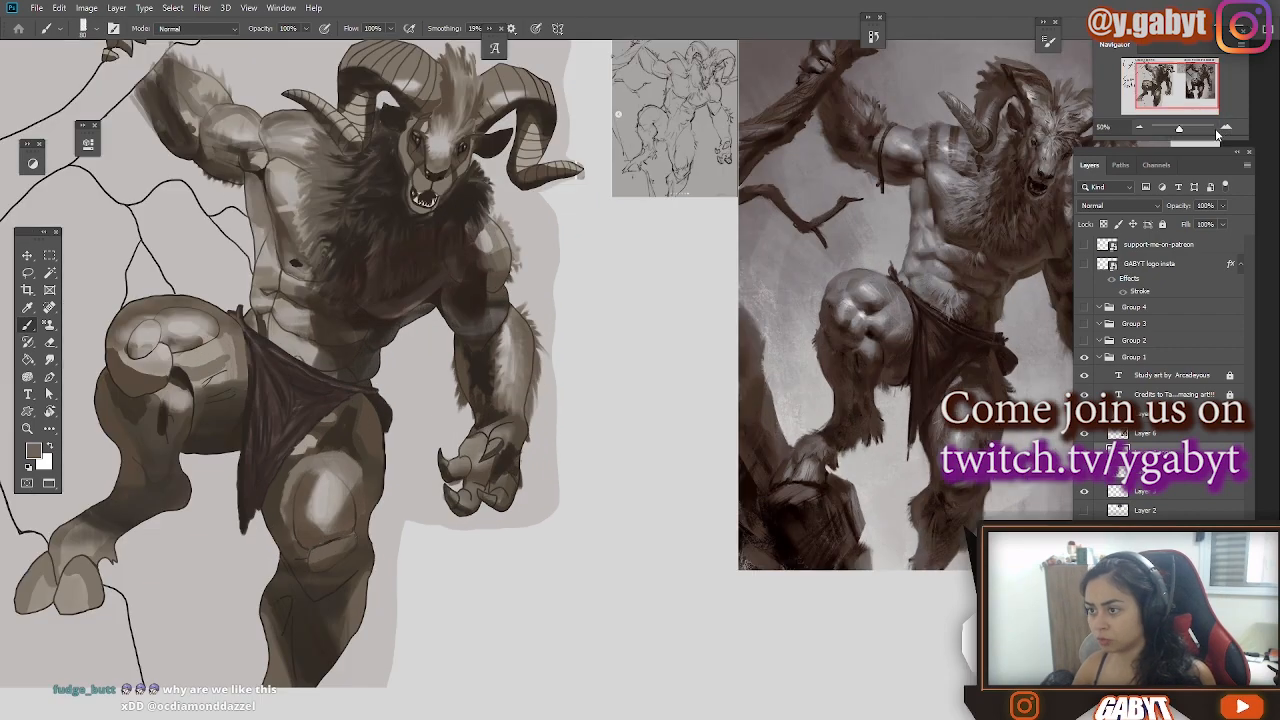
{"action": "key", "text": "d"}
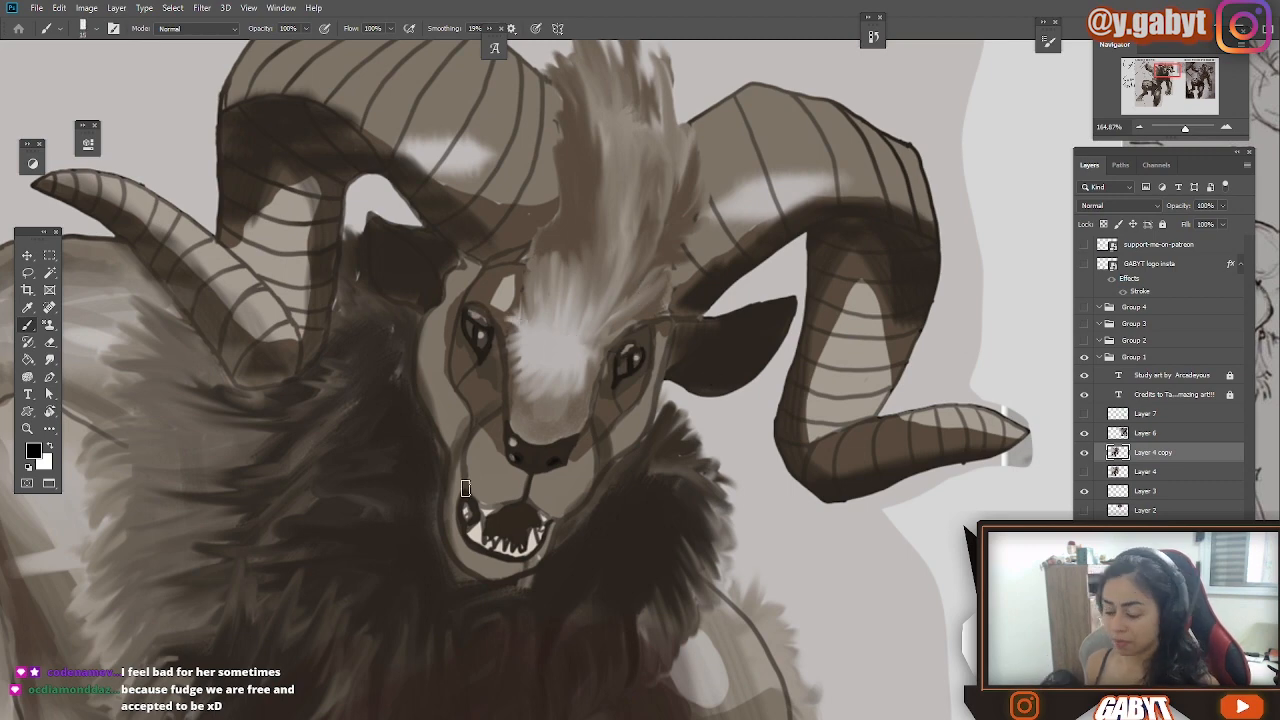
{"action": "key", "text": "ctrl+shift+n"}
{"action": "key", "text": "Return"}
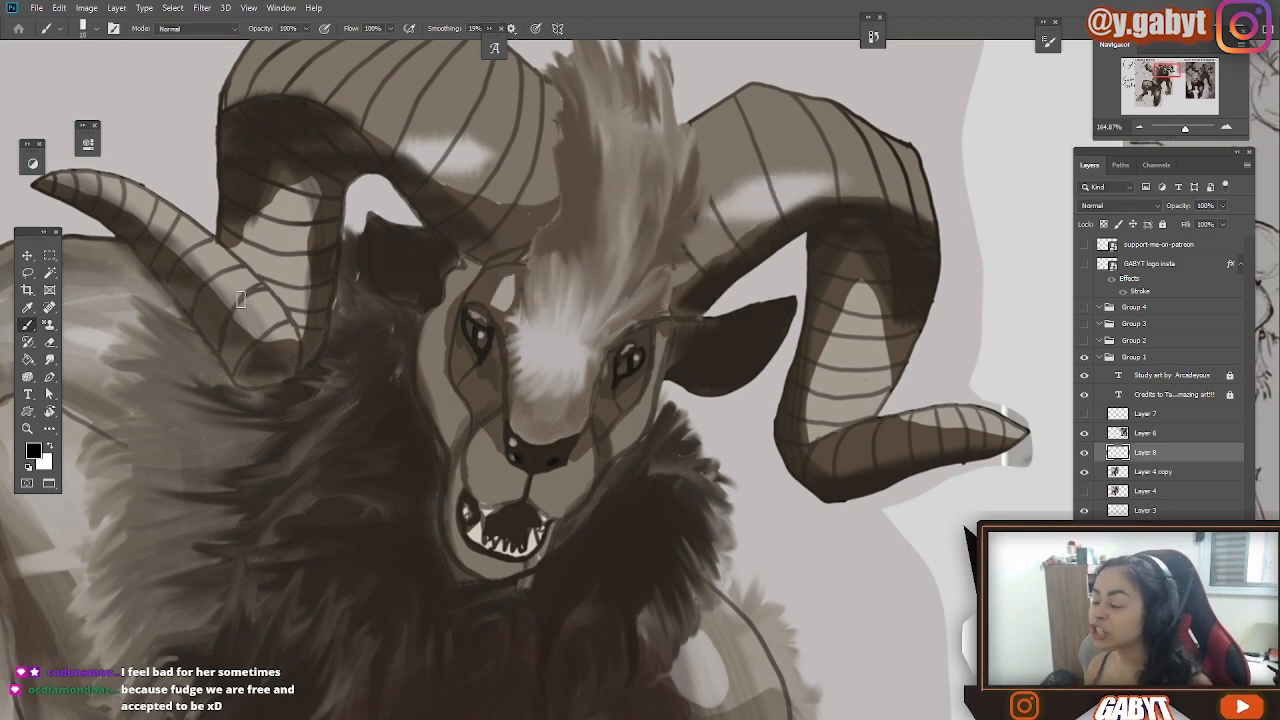
{"action": "left_click_drag", "start_coordinate": [511, 419], "coordinate": [433, 359]}
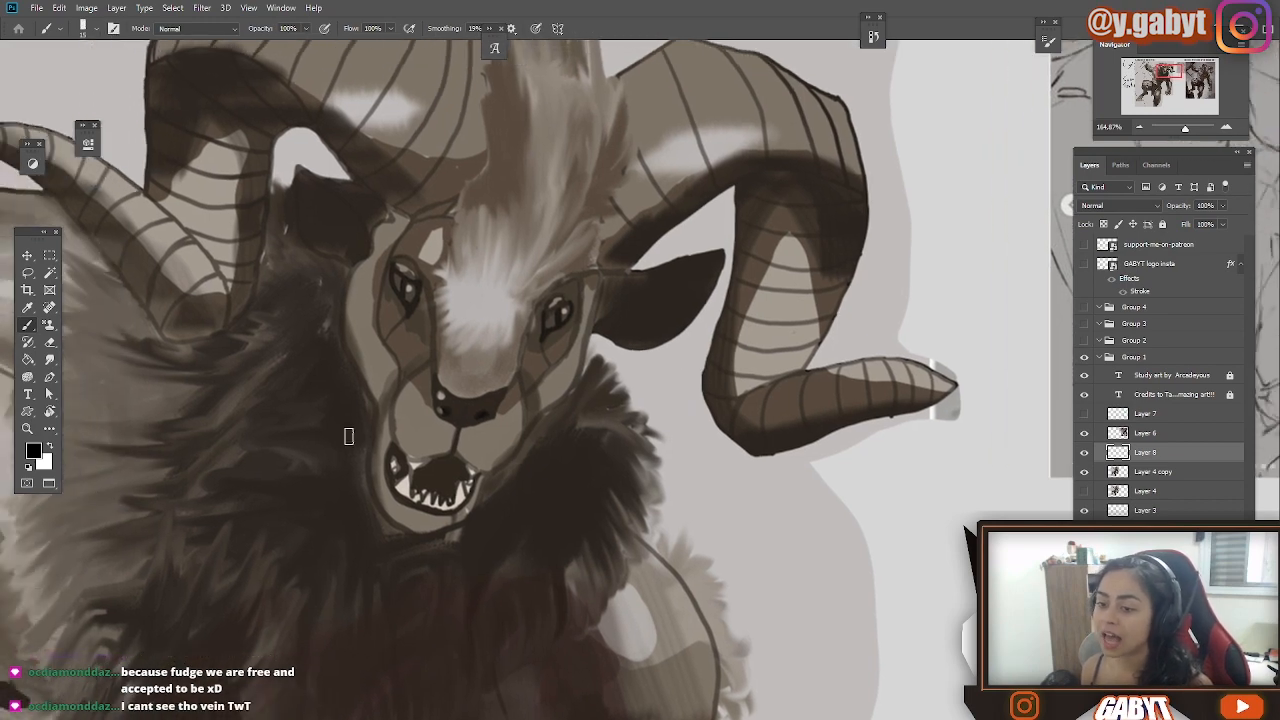
{"action": "key", "text": "x"}
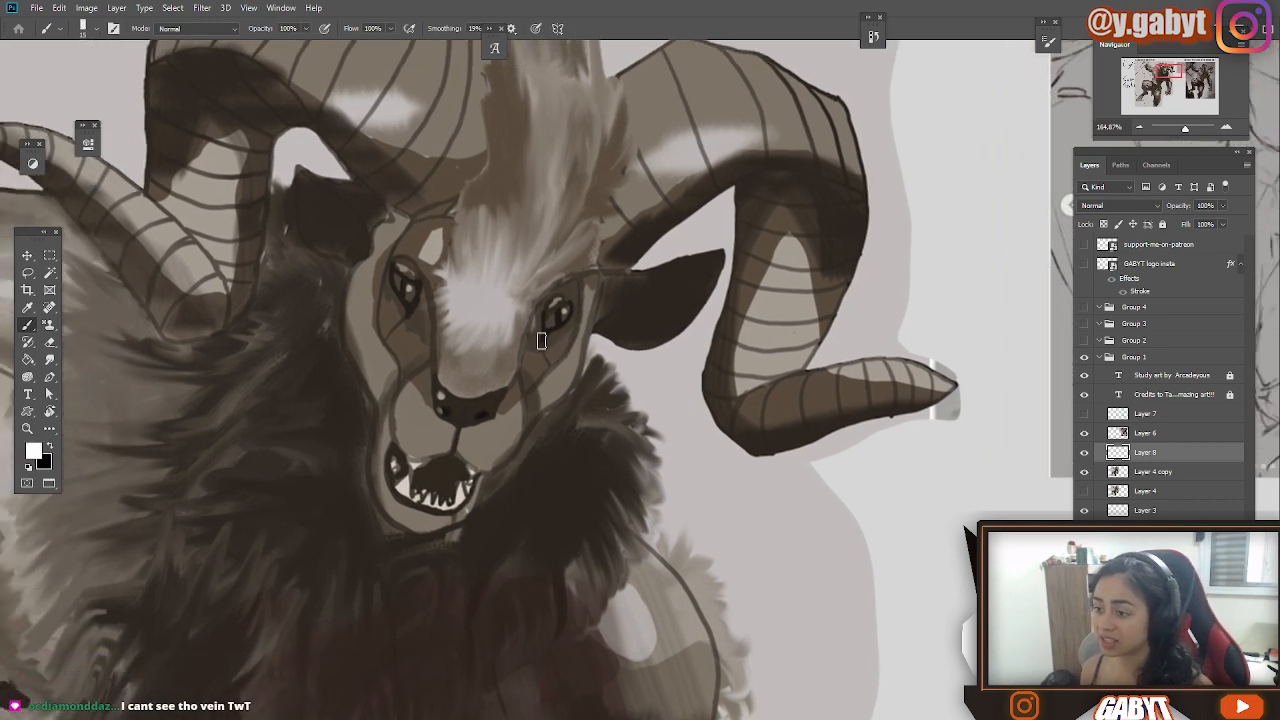
Draw white guide lines down both sides of the face and below the jaw, positioning a copied piece and merging it back.
{"action": "mouse_move", "coordinate": [354, 516]}
{"action": "left_mouse_down"}
{"action": "mouse_move", "coordinate": [490, 552]}
{"action": "mouse_move", "coordinate": [576, 270]}
{"action": "left_mouse_up"}
{"action": "key", "text": "l"}
{"action": "left_click_drag", "start_coordinate": [376, 430], "coordinate": [366, 509]}
{"action": "key", "text": "ctrl+j"}
{"action": "key", "text": "ctrl+t"}
{"action": "left_click_drag", "start_coordinate": [655, 428], "coordinate": [616, 532]}
{"action": "key", "text": "Return"}
{"action": "key", "text": "ctrl+e"}
{"action": "key", "text": "b"}
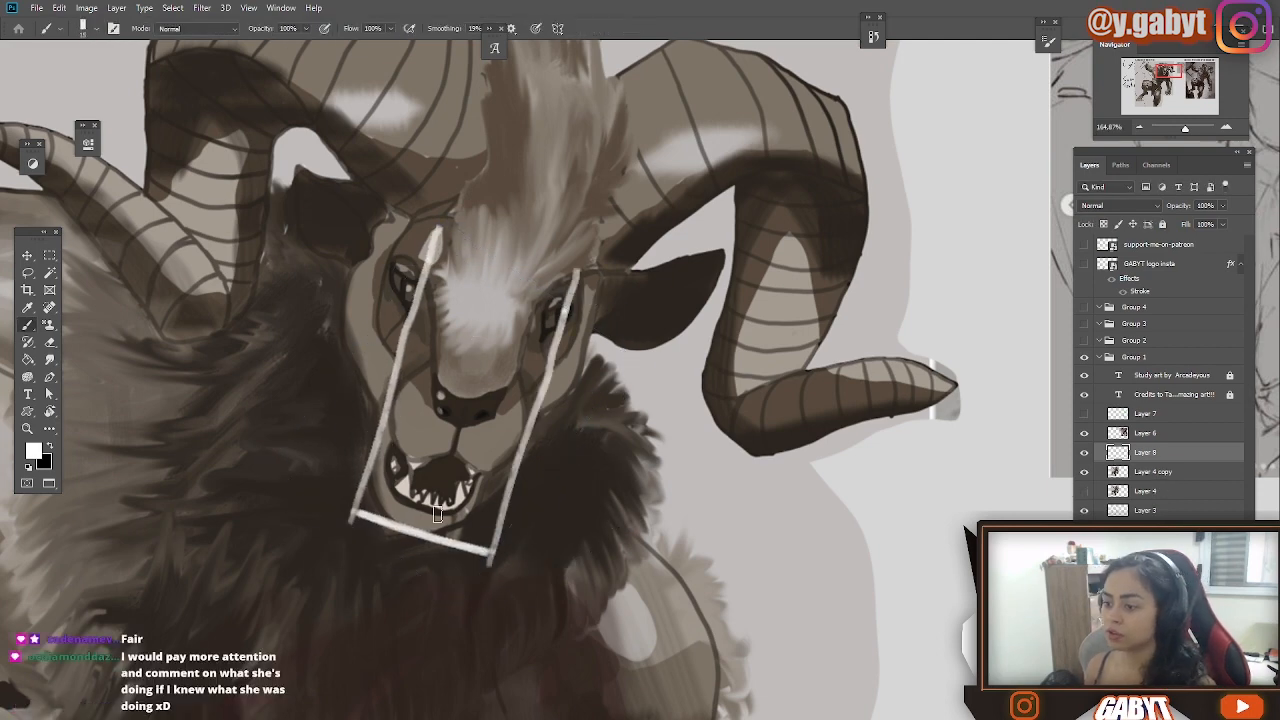
{"action": "mouse_move", "coordinate": [356, 514]}
{"action": "left_mouse_down"}
{"action": "mouse_move", "coordinate": [522, 562]}
{"action": "mouse_move", "coordinate": [318, 510]}
{"action": "left_mouse_up"}
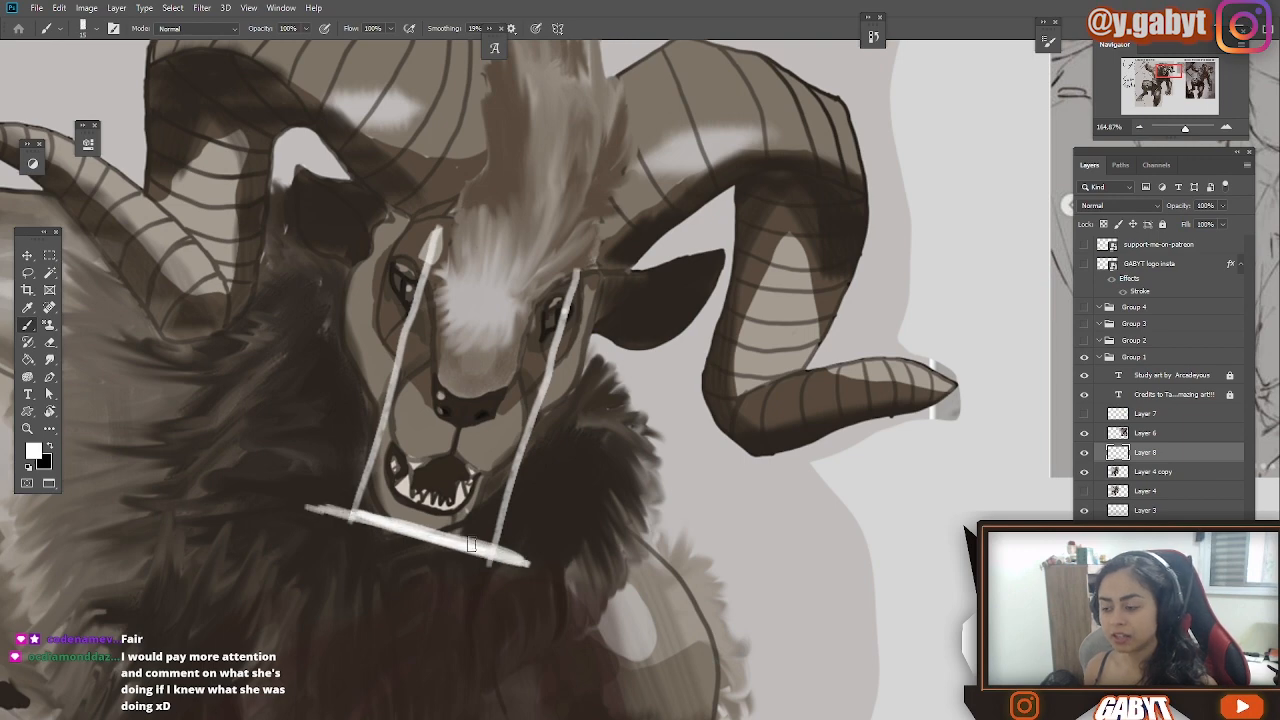
{"action": "key", "text": "ctrl+z"}
{"action": "key", "text": "ctrl+z"}
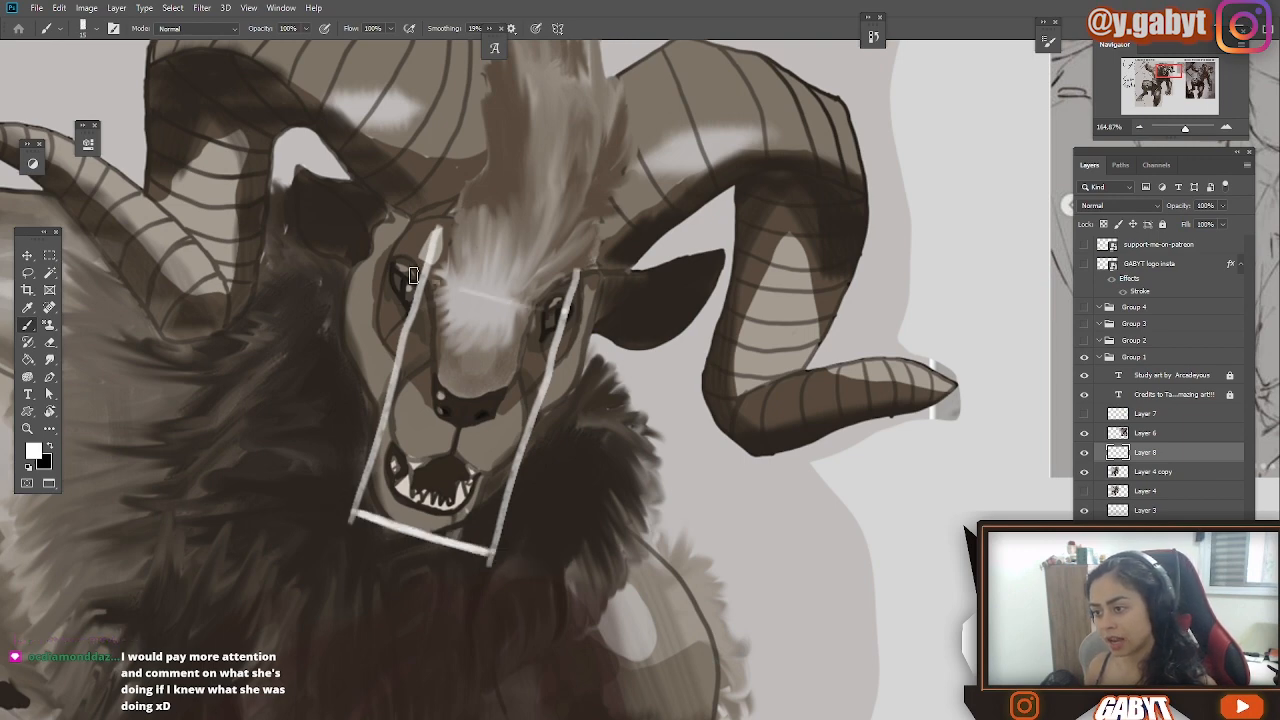
Draw a white guide line across the eyes between the side guides and compare the head's tilt with the reference.
{"action": "mouse_move", "coordinate": [412, 275]}
{"action": "left_mouse_down"}
{"action": "mouse_move", "coordinate": [575, 322]}
{"action": "mouse_move", "coordinate": [480, 290]}
{"action": "mouse_move", "coordinate": [560, 322]}
{"action": "left_mouse_up"}
{"action": "key", "text": "ctrl+z"}
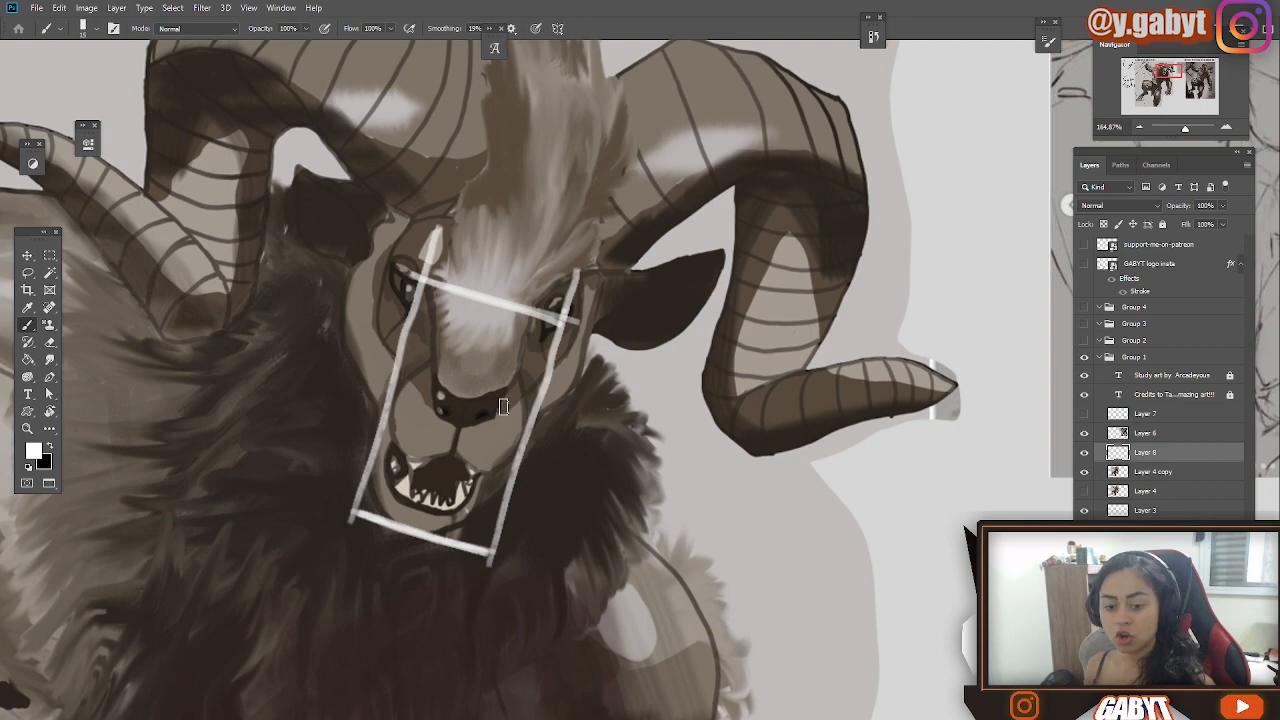
{"action": "mouse_move", "coordinate": [884, 410]}
{"action": "left_mouse_down"}
{"action": "mouse_move", "coordinate": [680, 430]}
{"action": "mouse_move", "coordinate": [480, 420]}
{"action": "mouse_move", "coordinate": [475, 262]}
{"action": "mouse_move", "coordinate": [408, 70]}
{"action": "left_mouse_up"}
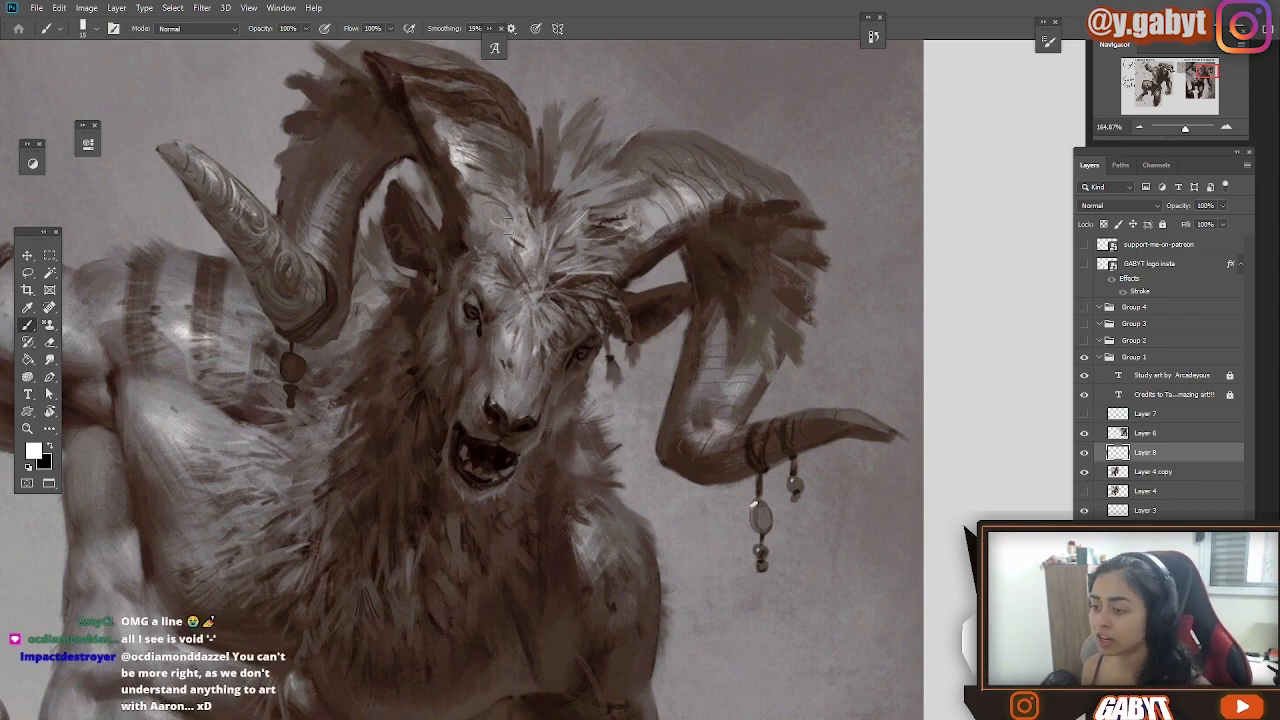
{"action": "left_click_drag", "start_coordinate": [407, 323], "coordinate": [674, 336]}
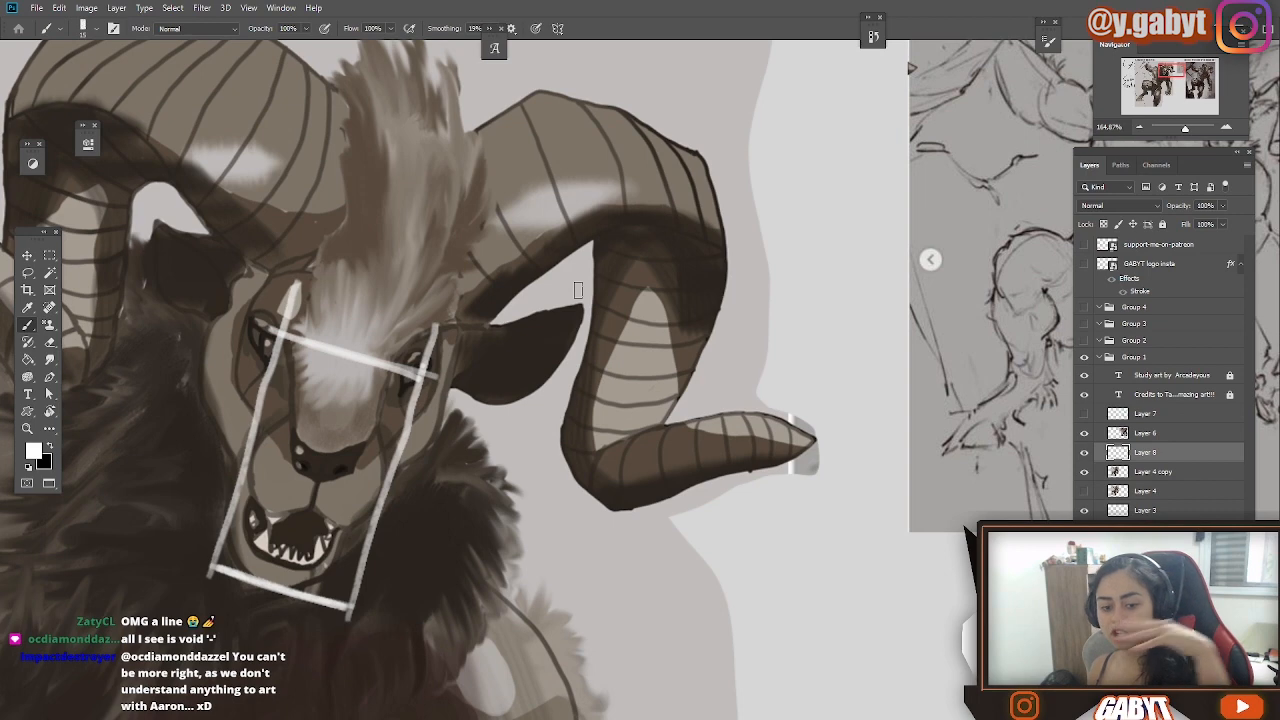
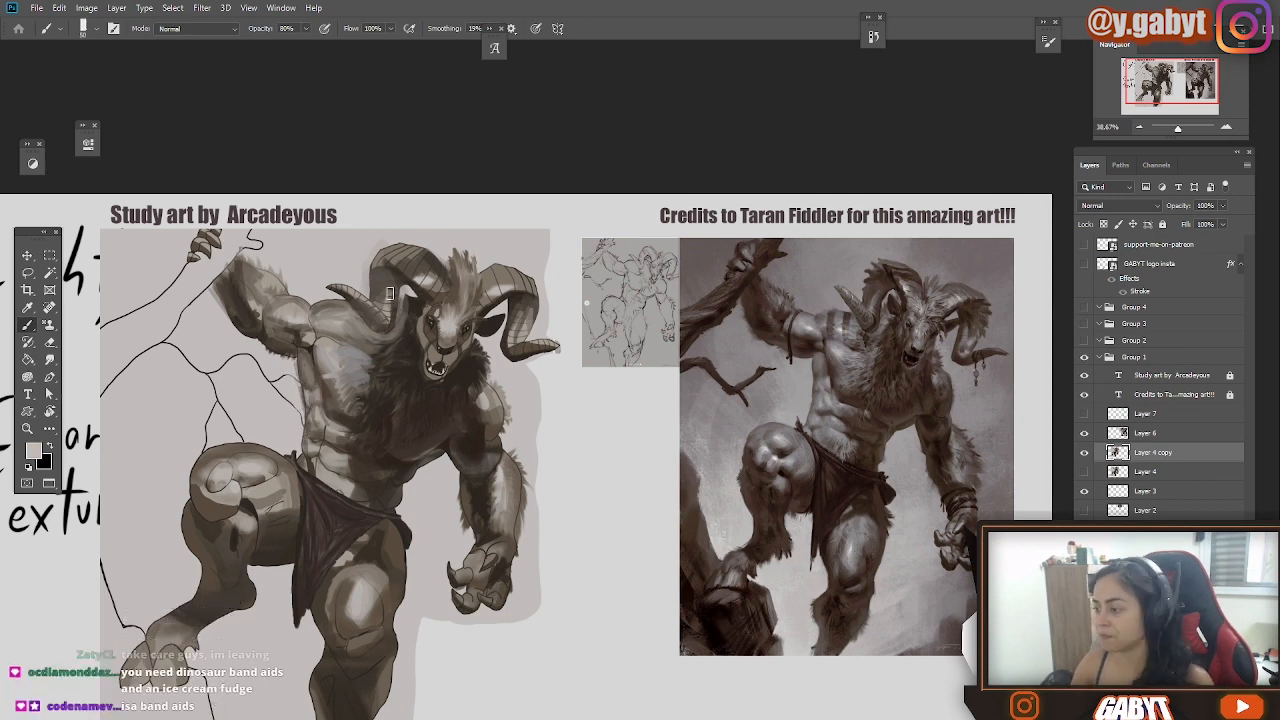
Show Layer 4 beneath Layer 4 copy while keeping Layer 4 copy as the painting layer.
{"action": "left_click_drag", "start_coordinate": [805, 400], "coordinate": [894, 544]}
{"action": "left_click_drag", "start_coordinate": [418, 449], "coordinate": [458, 402]}
{"action": "left_click", "coordinate": [1084, 470]}
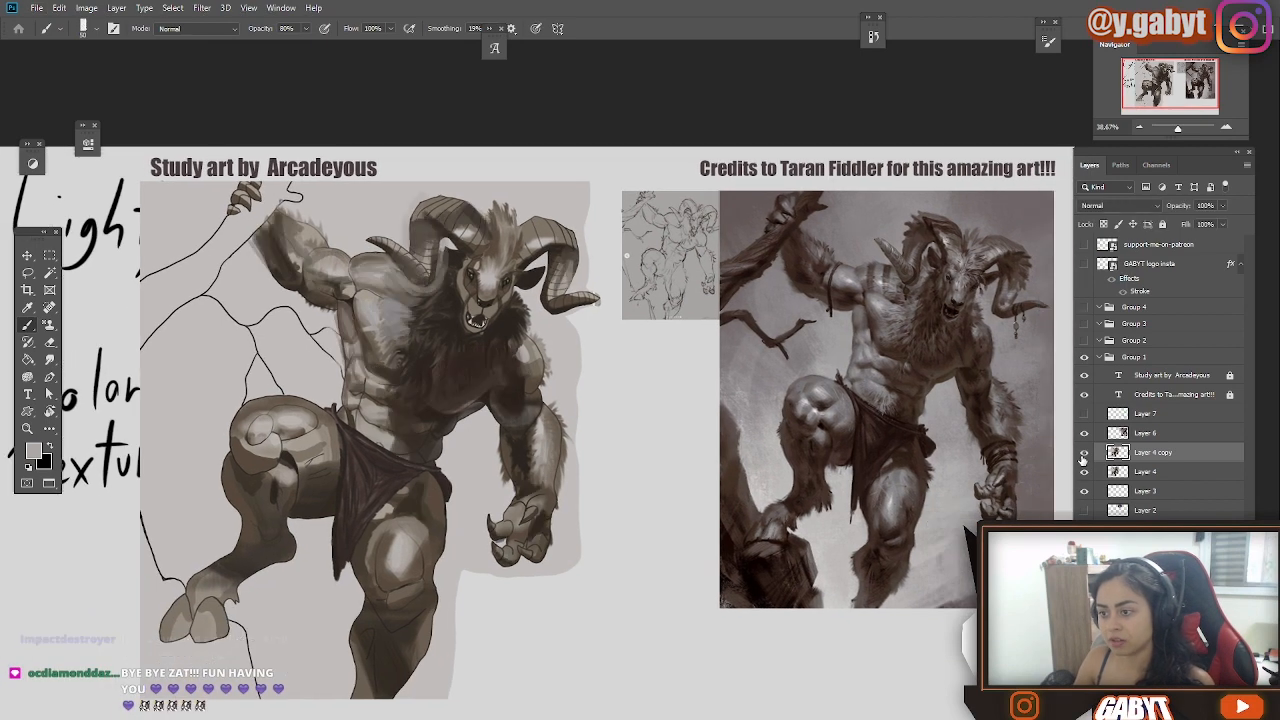
{"action": "left_click_drag", "start_coordinate": [392, 503], "coordinate": [426, 448]}
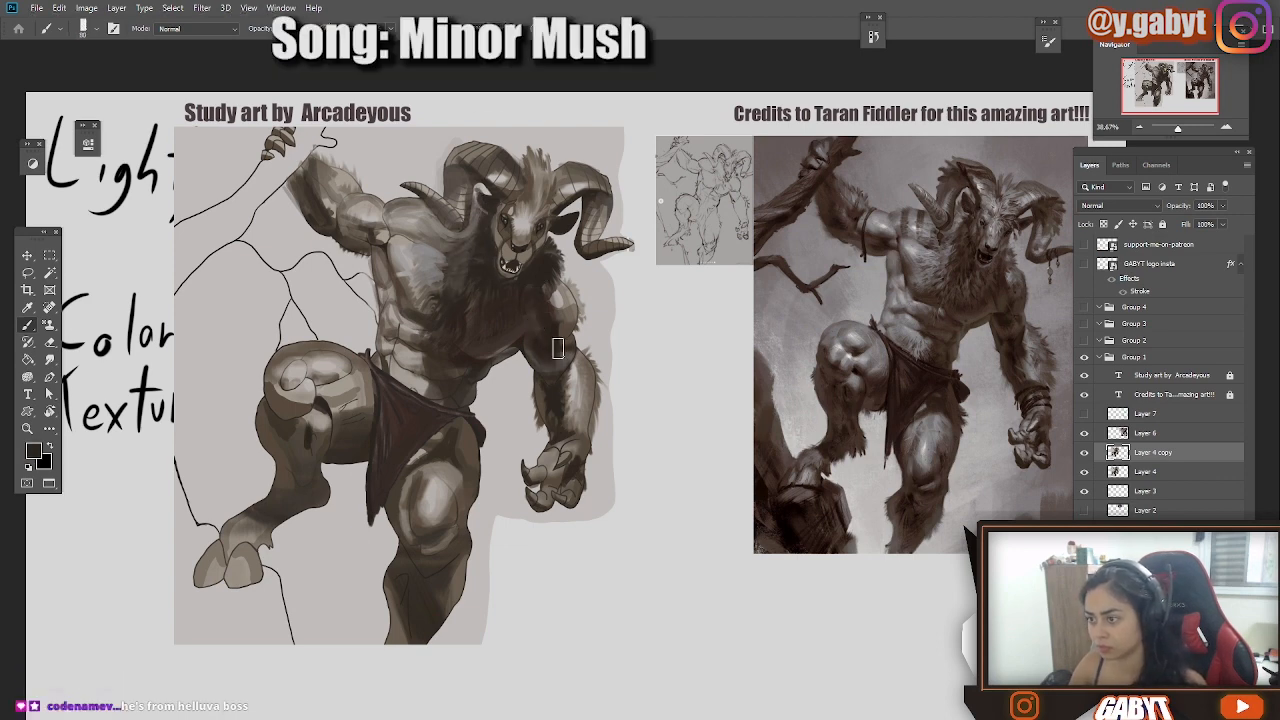
Deepen the shadows on the creature's chest and around its neck with dark tones, varying the brush size.
{"action": "key", "text": "bracketright"}
{"action": "key", "text": "bracketright"}
{"action": "key", "text": "bracketright"}
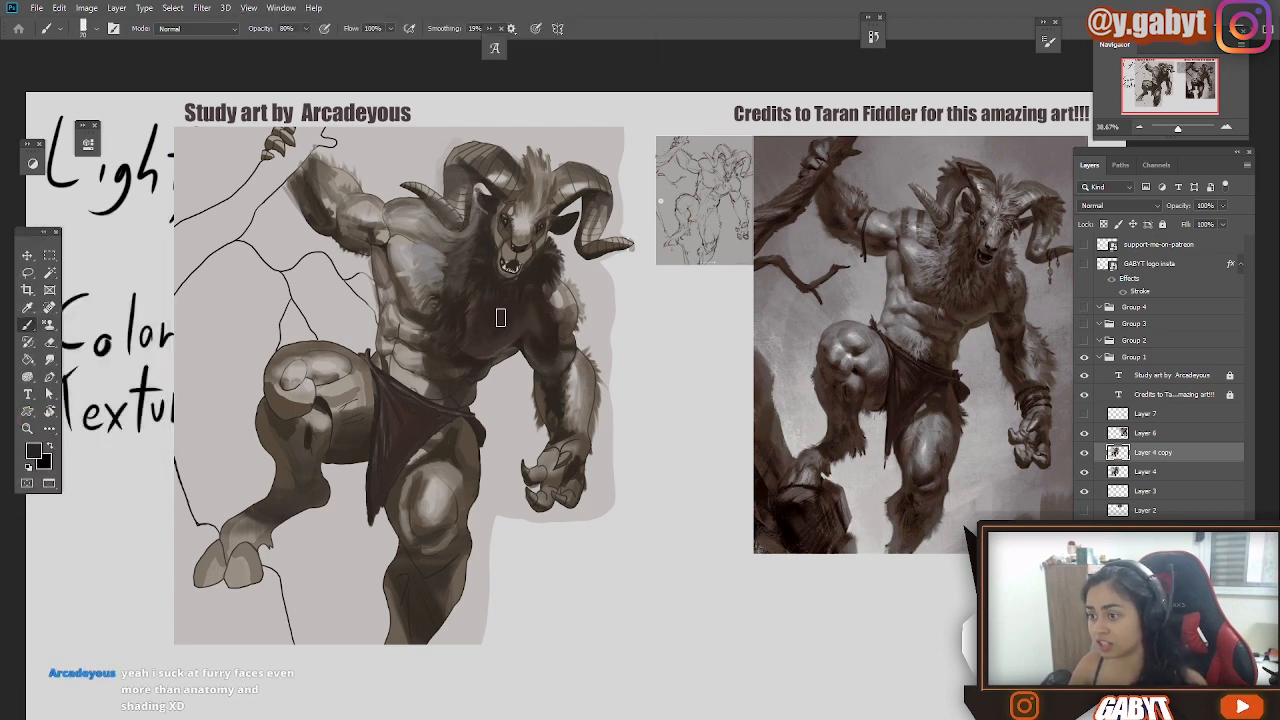
{"action": "key", "text": "bracketleft"}
{"action": "key", "text": "bracketleft"}
{"action": "key", "text": "bracketleft"}
{"action": "key", "text": "bracketleft"}
{"action": "key", "text": "bracketleft"}
{"action": "key", "text": "bracketleft"}
{"action": "key", "text": "bracketleft"}
{"action": "key", "text": "bracketleft"}
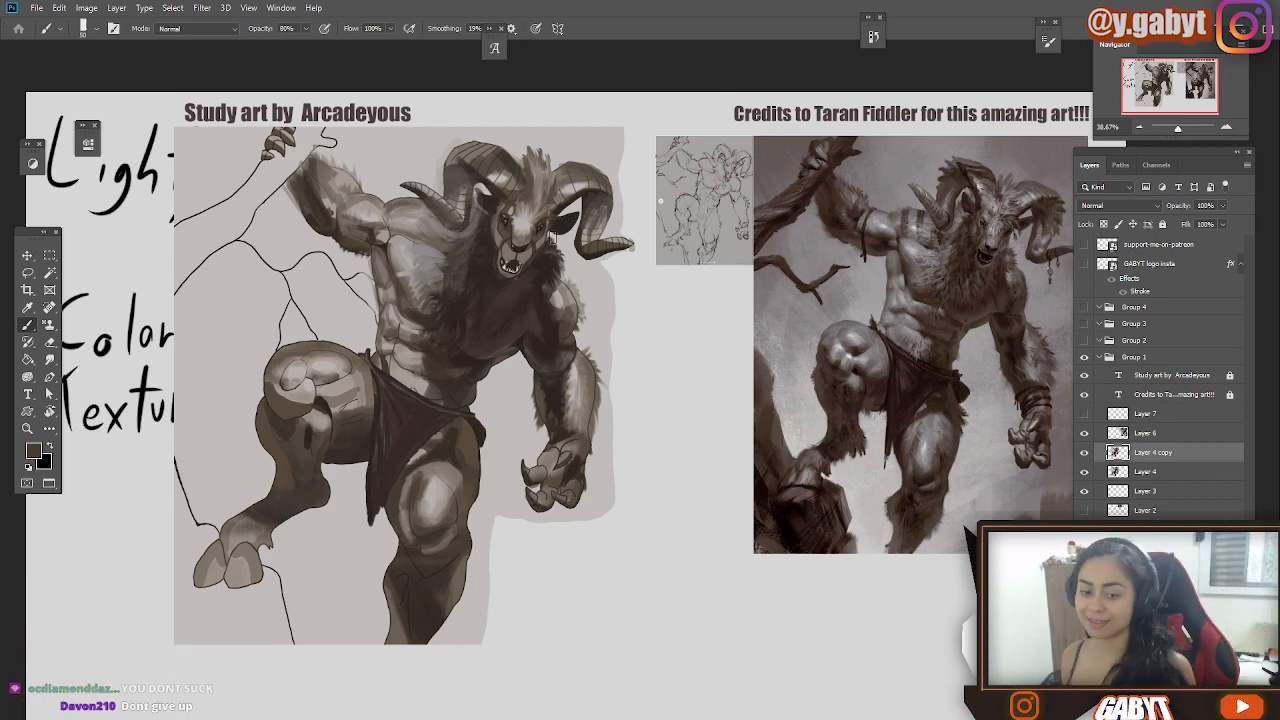
Touch up the area beside the ear and the lowered forearm, and sample the backdrop tone beside the clawed hand.
{"action": "scroll", "coordinate": [549, 237], "scroll_direction": "right", "scroll_amount": 1}
{"action": "scroll", "coordinate": [549, 237], "scroll_direction": "down", "scroll_amount": 1}
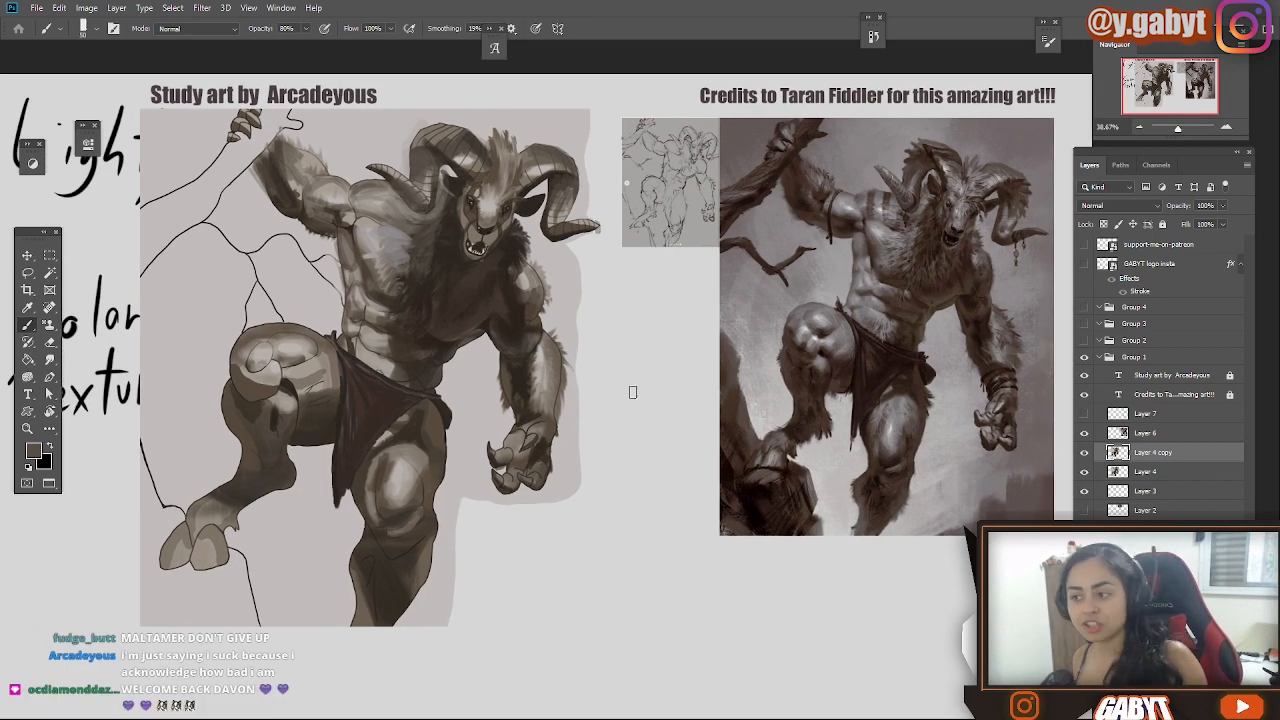
{"action": "scroll", "coordinate": [632, 392], "scroll_direction": "right", "scroll_amount": 1}
{"action": "scroll", "coordinate": [632, 392], "scroll_direction": "up", "scroll_amount": 1}
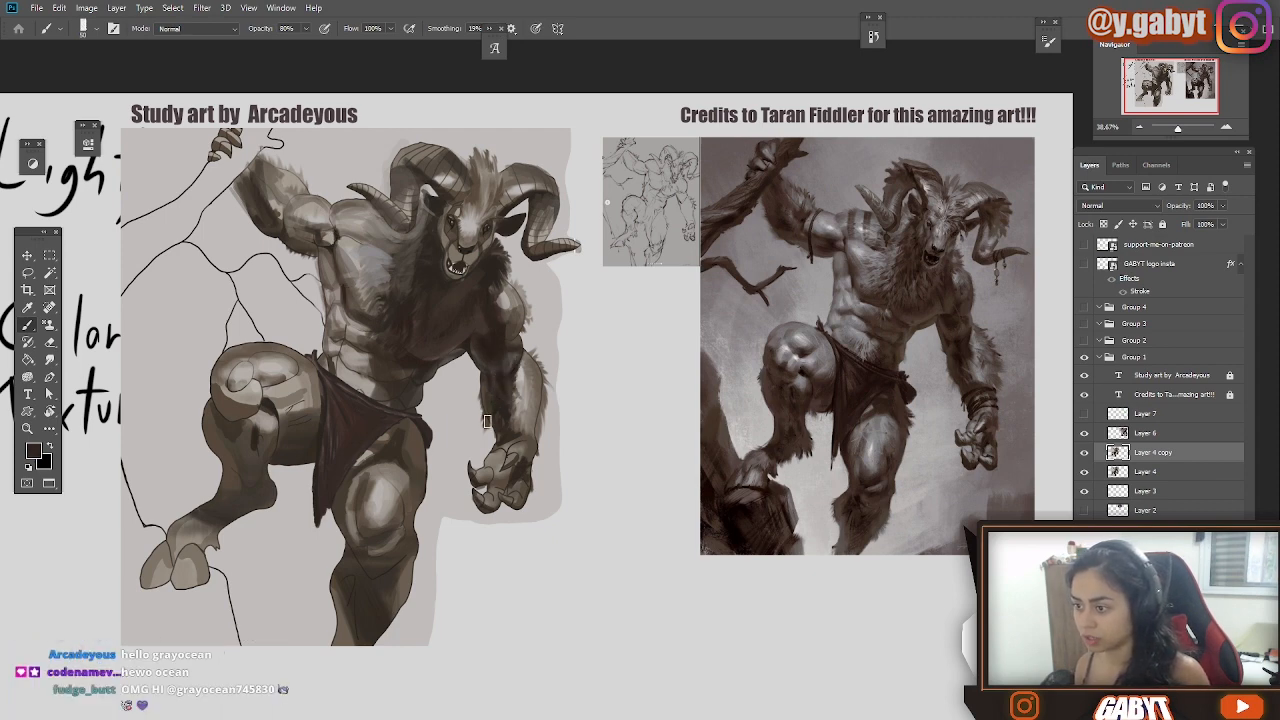
{"action": "left_click", "coordinate": [547, 469], "text": "alt"}
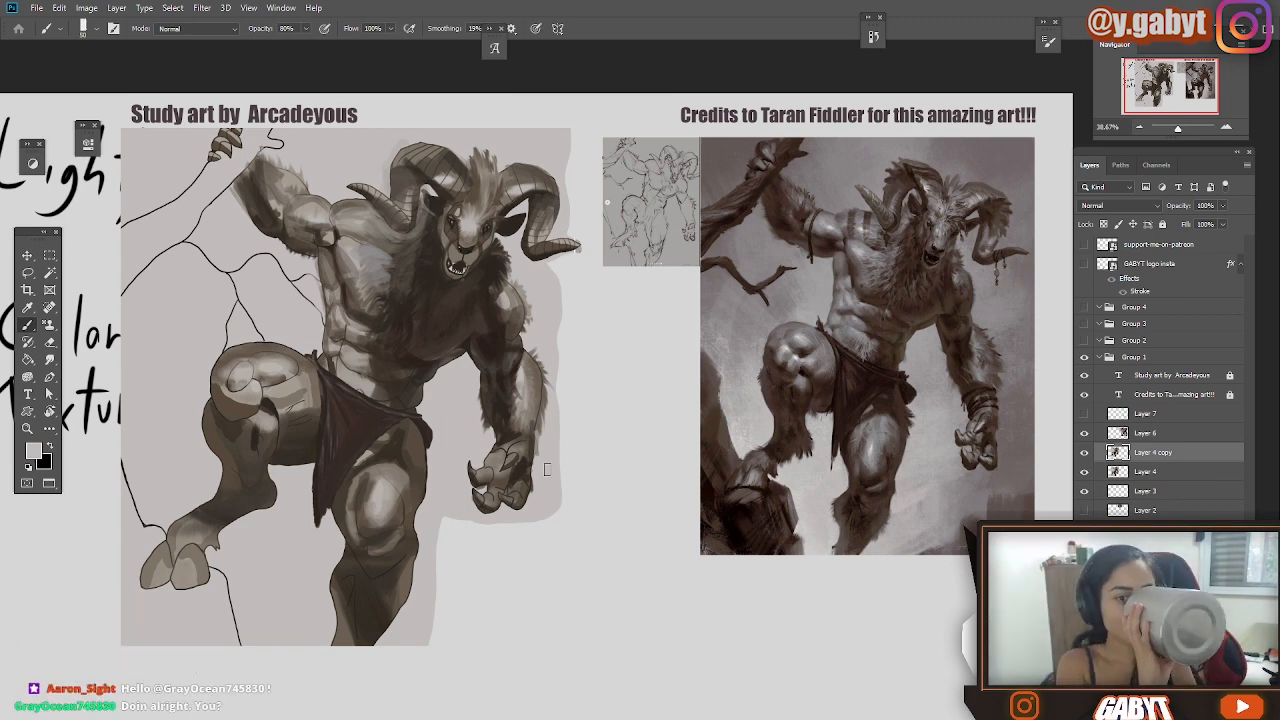
Paint darker folds into the loincloth and trim its lower tip with the backdrop tone.
{"action": "left_click_drag", "start_coordinate": [525, 120], "coordinate": [561, 98]}
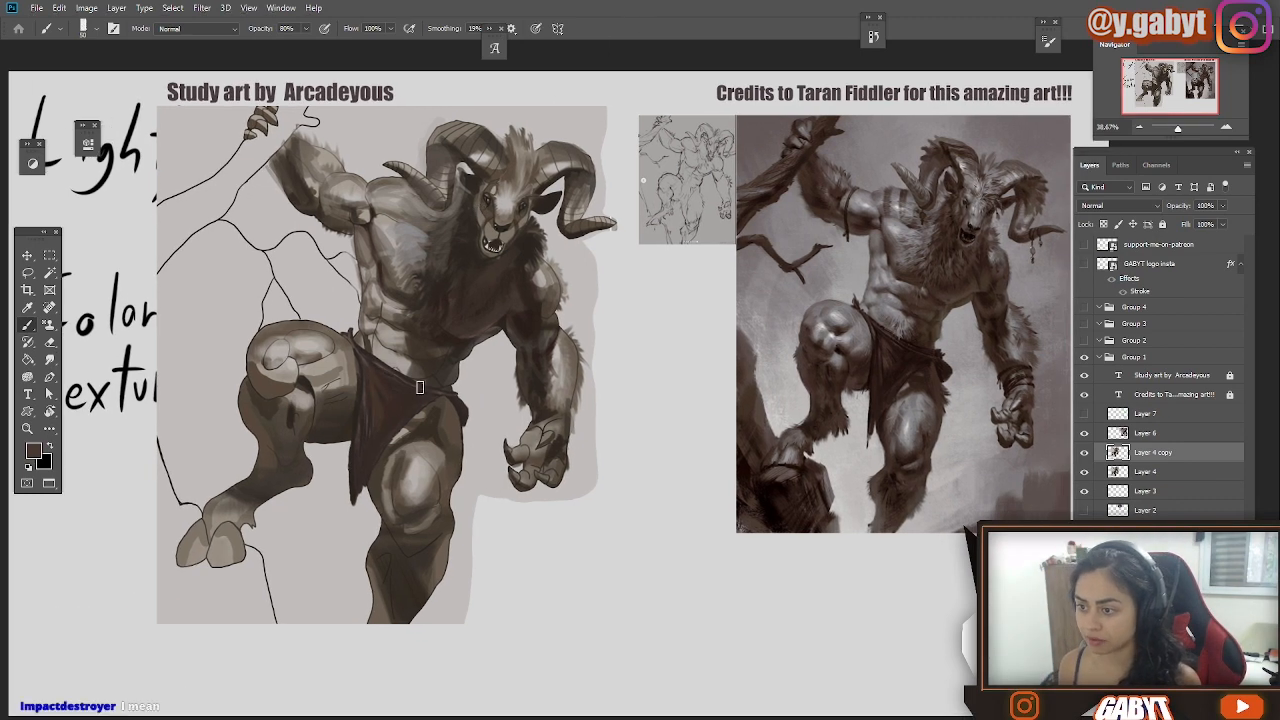
{"action": "left_click_drag", "start_coordinate": [378, 382], "coordinate": [352, 425]}
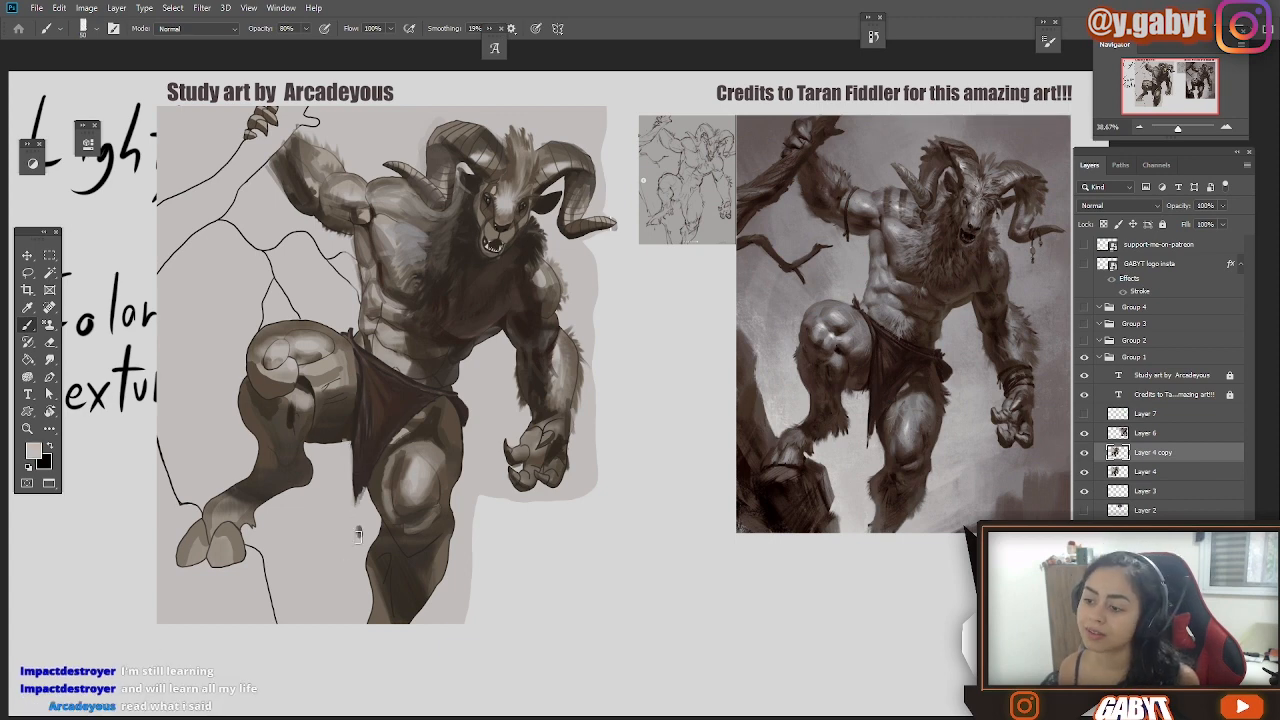
{"action": "key", "text": "x"}
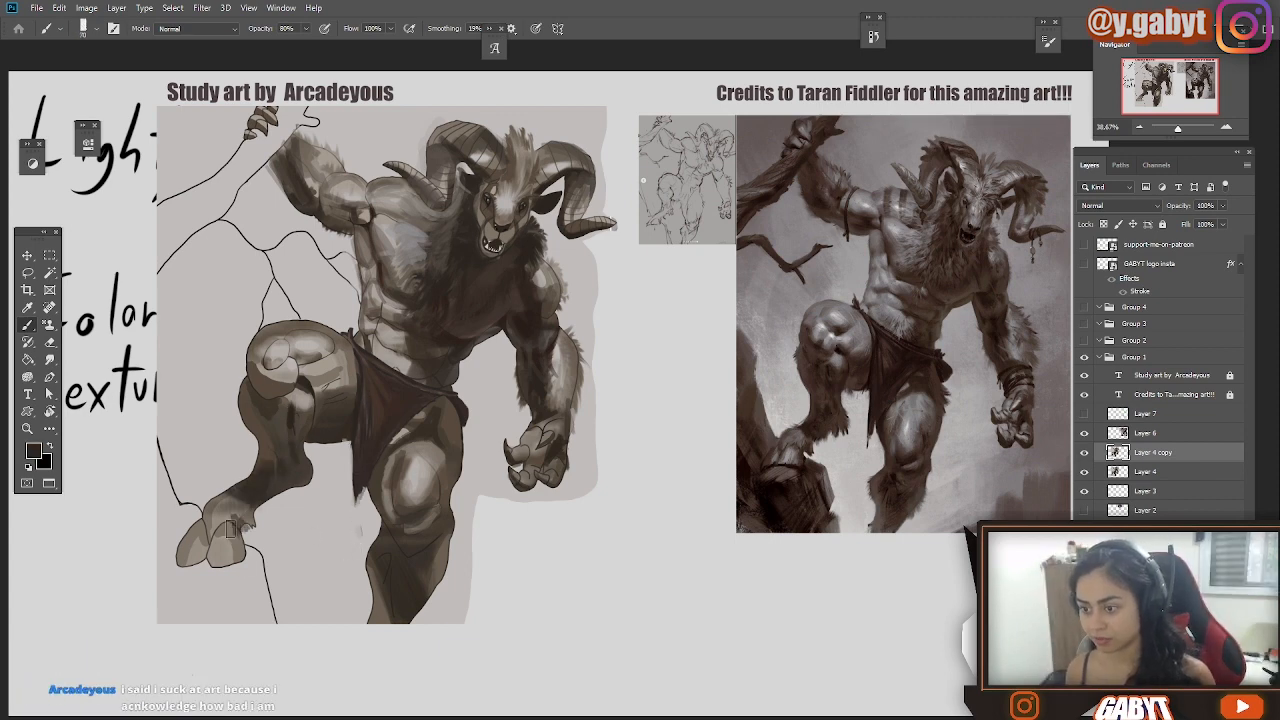
Shade the raised foot's hooves and model the raised knee with dark and mid tones sampled from the leg.
{"action": "left_click_drag", "start_coordinate": [229, 527], "coordinate": [195, 545]}
{"action": "left_click", "coordinate": [269, 411], "text": "alt"}
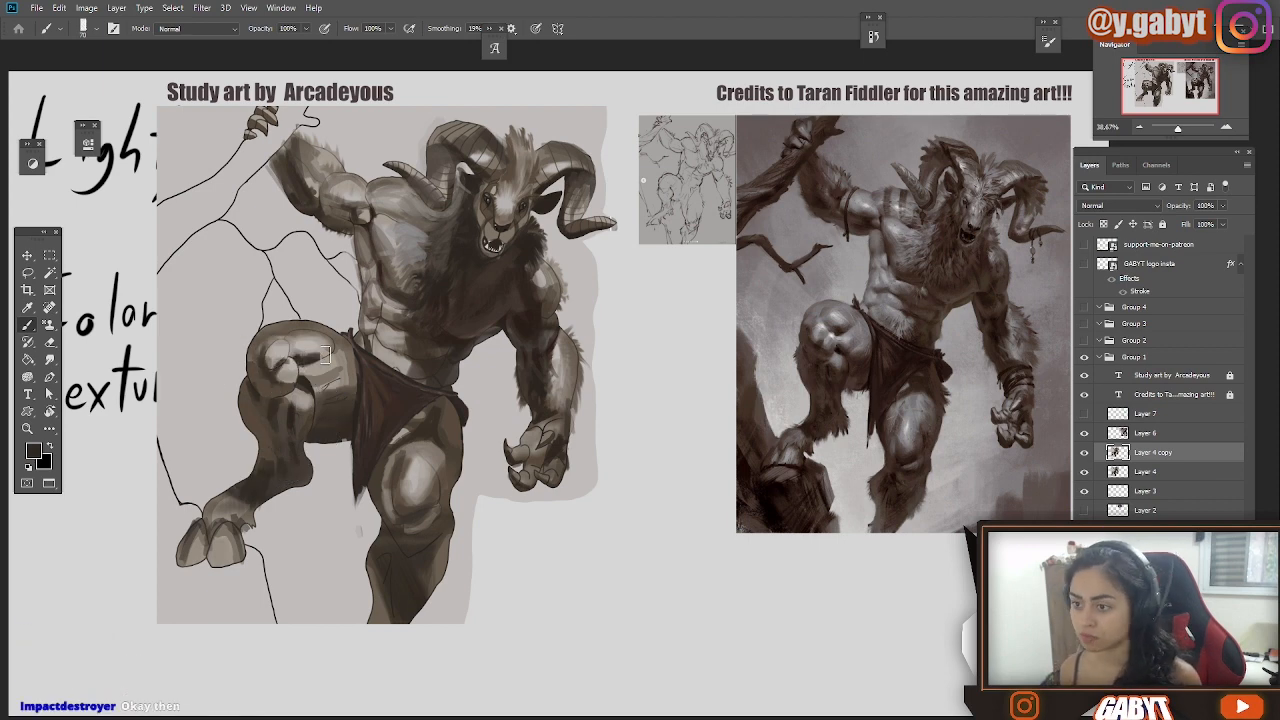
{"action": "key", "text": "alt"}
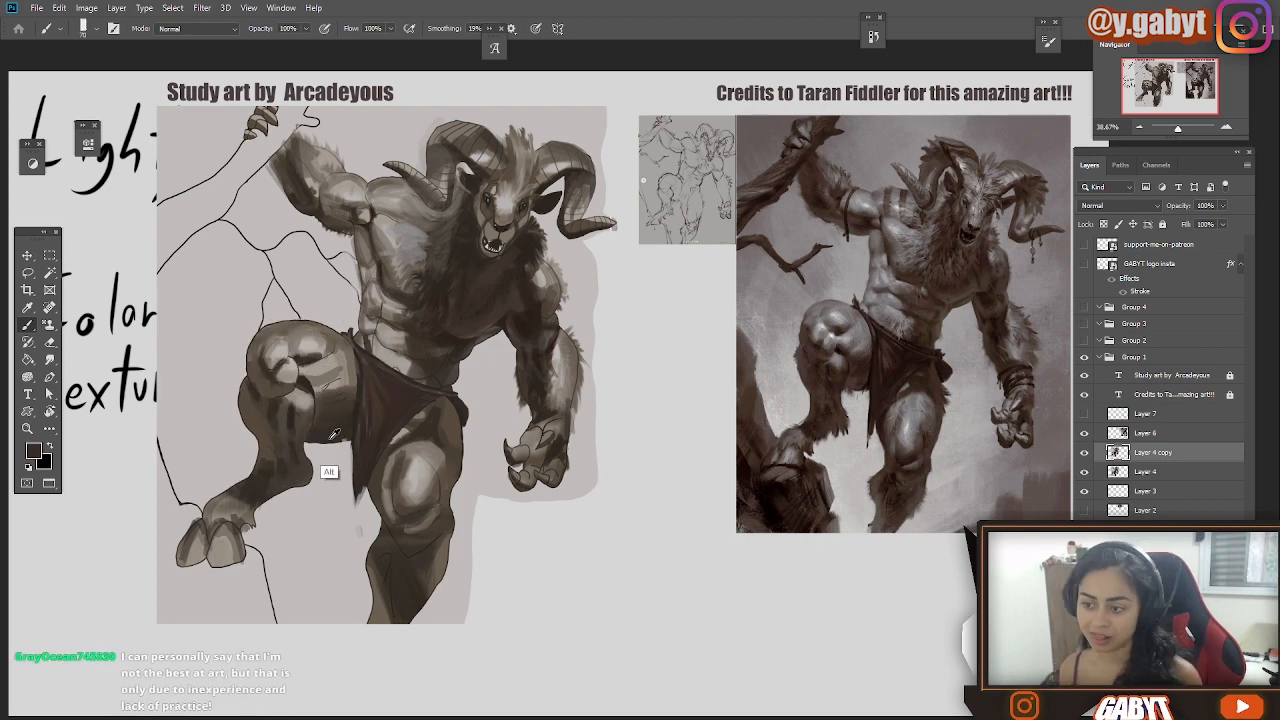
{"action": "left_click", "coordinate": [336, 372], "text": "alt"}
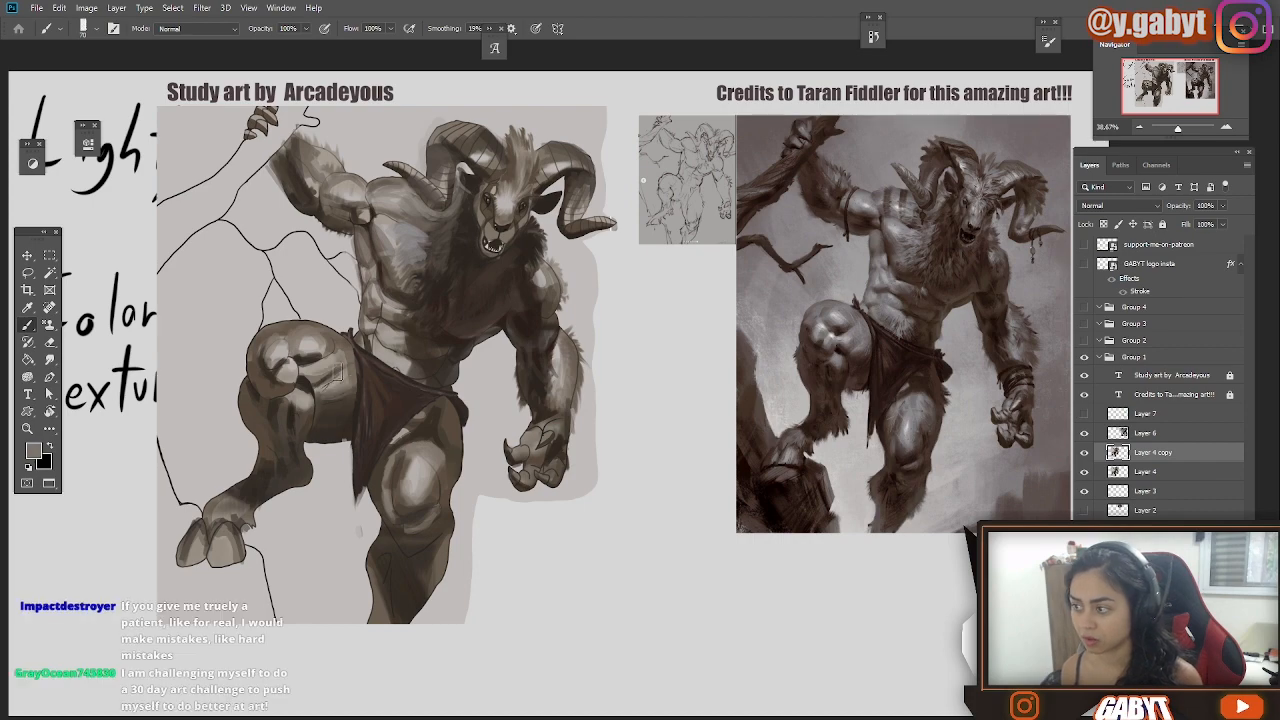
Paint dark muscle shadows on the raised leg's calf and under the thigh using tones sampled nearby.
{"action": "scroll", "coordinate": [367, 375], "scroll_direction": "up", "scroll_amount": 3}
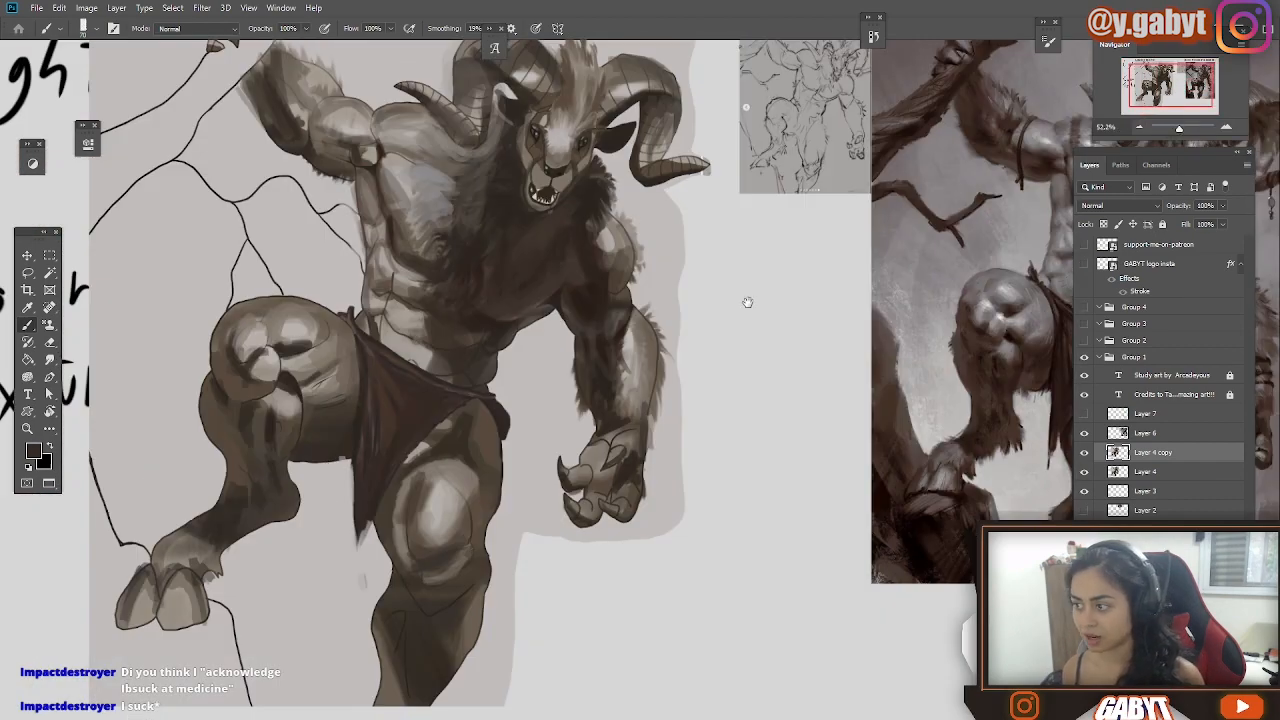
{"action": "left_click", "coordinate": [310, 478], "text": "alt"}
{"action": "mouse_move", "coordinate": [300, 470]}
{"action": "left_mouse_down"}
{"action": "mouse_move", "coordinate": [340, 472]}
{"action": "mouse_move", "coordinate": [306, 444]}
{"action": "left_mouse_up"}
{"action": "left_click", "coordinate": [325, 440], "text": "alt"}
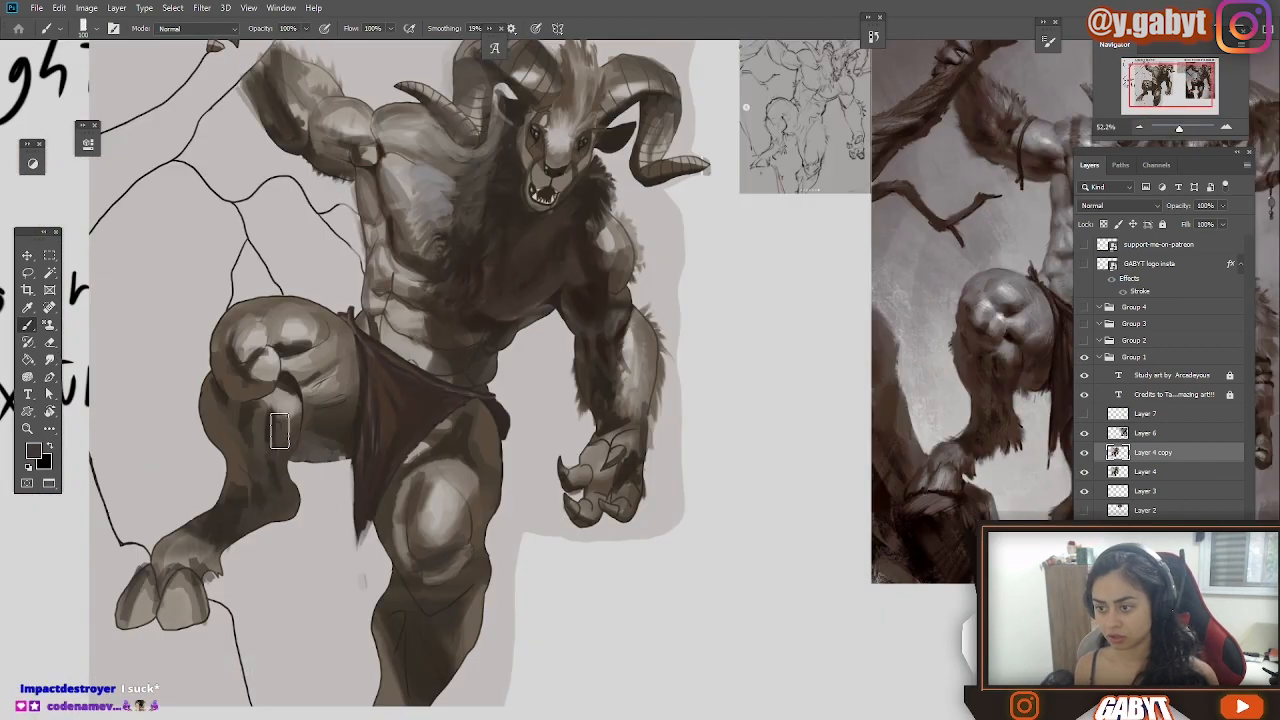
{"action": "key", "text": "bracketleft"}
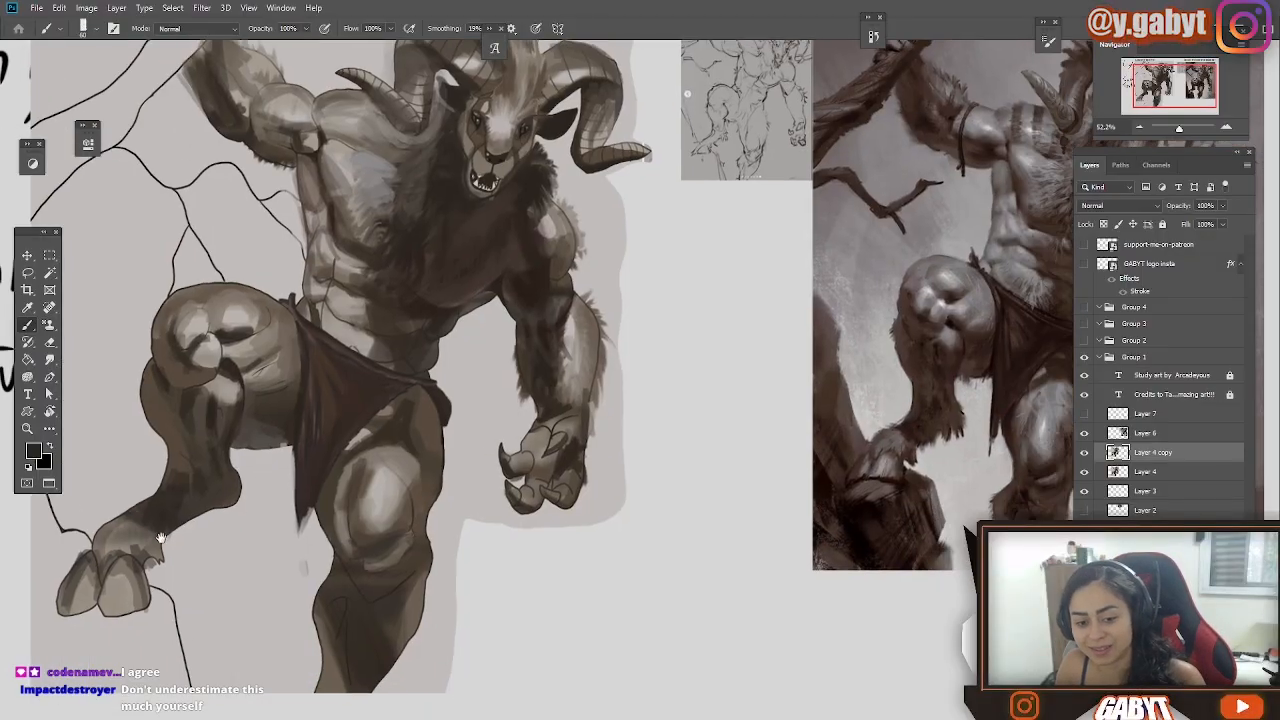
{"action": "mouse_move", "coordinate": [225, 460]}
{"action": "left_mouse_down"}
{"action": "mouse_move", "coordinate": [188, 505]}
{"action": "mouse_move", "coordinate": [210, 445]}
{"action": "left_mouse_up"}
Darken the standing leg's shin and the loincloth's hip knot with a dark brown and a tone sampled from the reference.
{"action": "scroll", "coordinate": [460, 533], "scroll_direction": "down", "scroll_amount": 2}
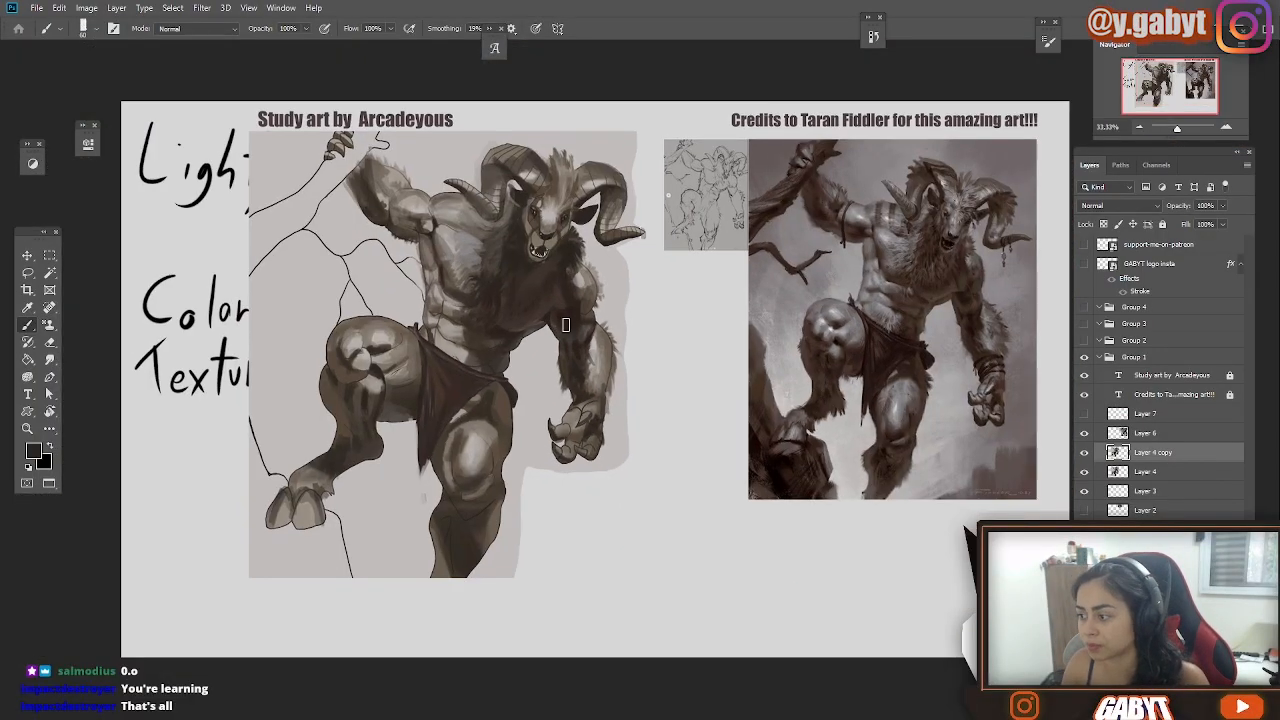
{"action": "mouse_move", "coordinate": [460, 532]}
{"action": "left_mouse_down"}
{"action": "mouse_move", "coordinate": [443, 563]}
{"action": "mouse_move", "coordinate": [475, 502]}
{"action": "mouse_move", "coordinate": [477, 514]}
{"action": "mouse_move", "coordinate": [449, 508]}
{"action": "mouse_move", "coordinate": [481, 516]}
{"action": "left_mouse_up"}
{"action": "left_click", "coordinate": [34, 451]}
{"action": "left_click", "coordinate": [463, 345]}
{"action": "left_click", "coordinate": [657, 188]}
{"action": "left_click", "coordinate": [877, 474], "text": "alt"}
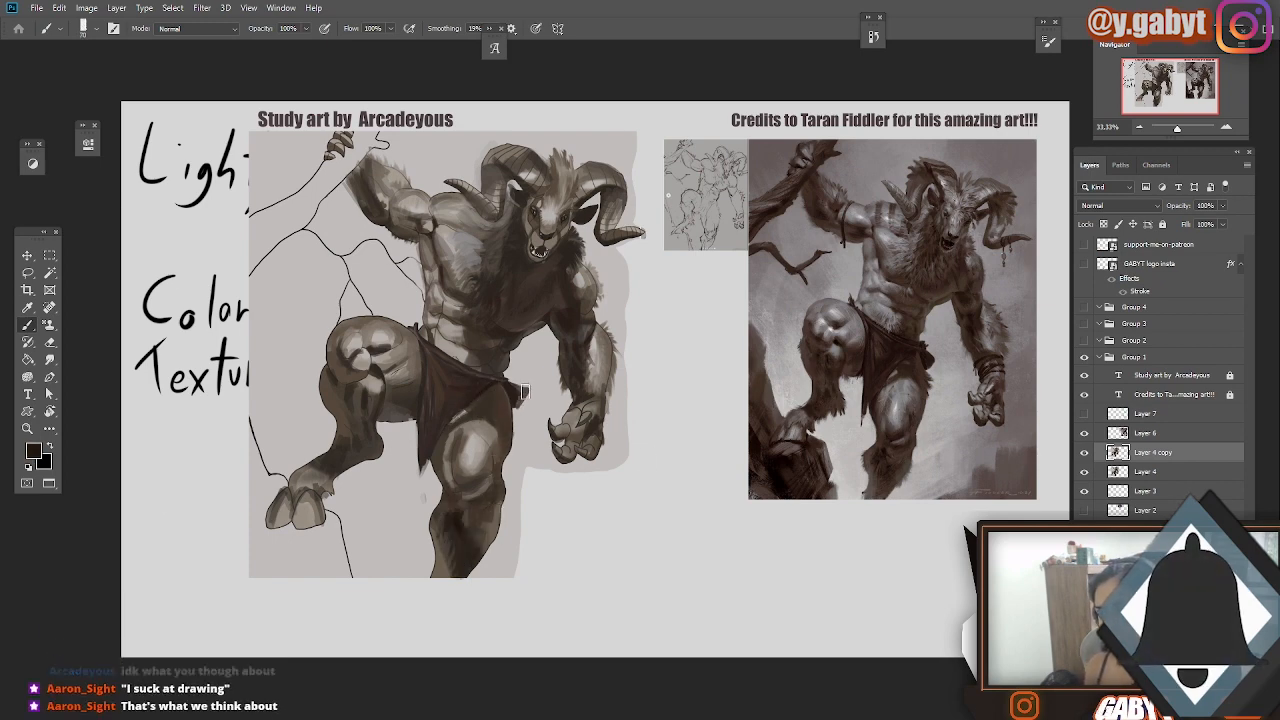
Pick a muted brown based on the reference's chest fur and shade the standing leg's upper thigh with sampled tones.
{"action": "left_click", "coordinate": [34, 451]}
{"action": "left_click", "coordinate": [939, 275]}
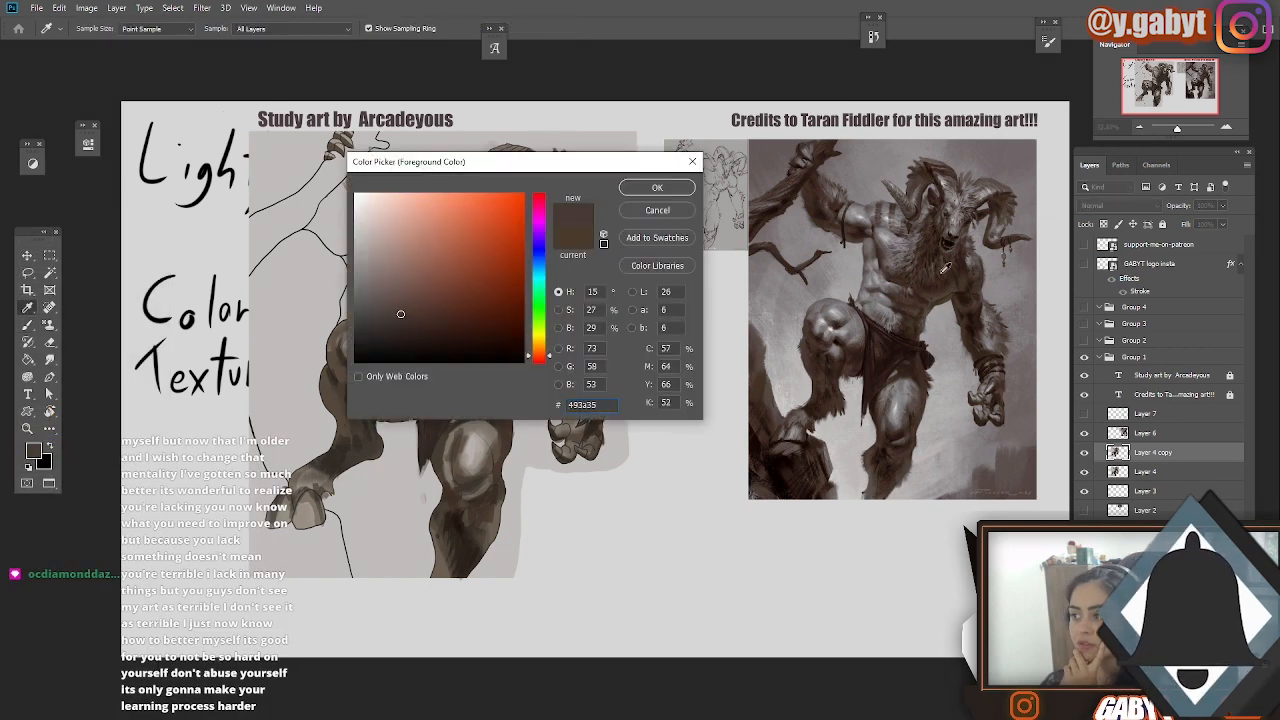
{"action": "left_click", "coordinate": [426, 323]}
{"action": "left_click", "coordinate": [407, 309]}
{"action": "key", "text": "Return"}
{"action": "key", "text": "b"}
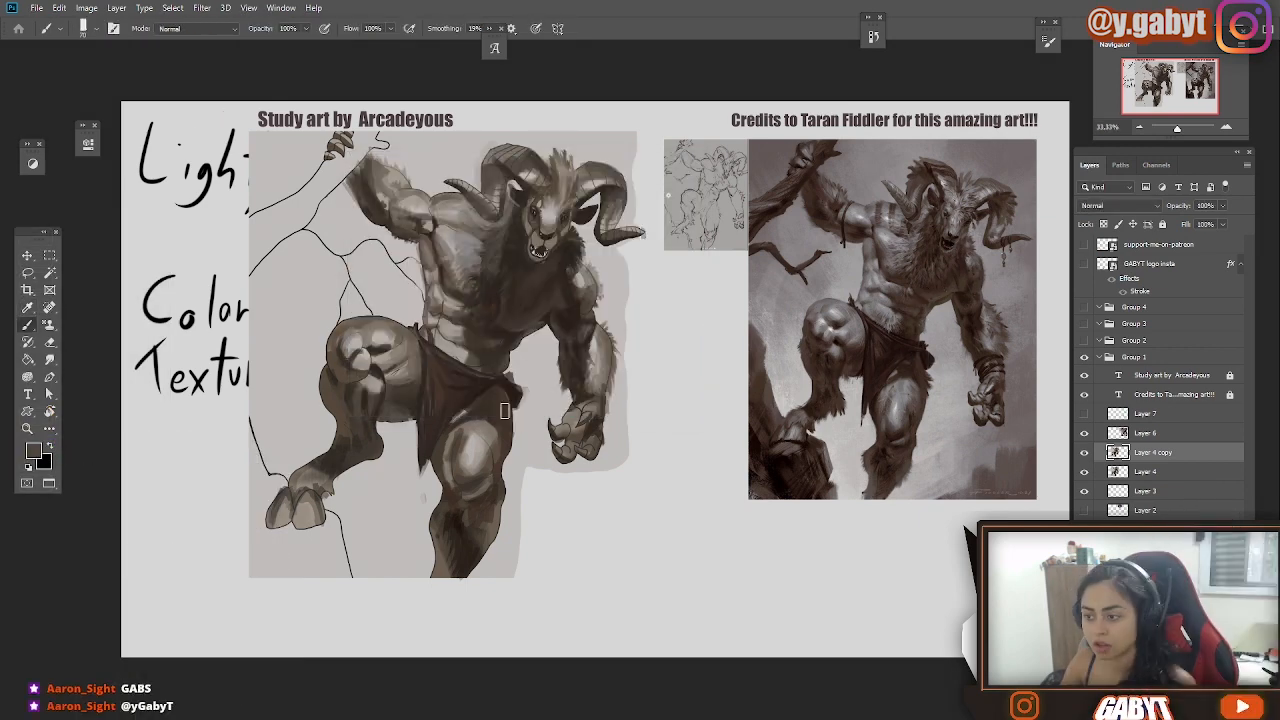
{"action": "left_click", "coordinate": [512, 338], "text": "alt"}
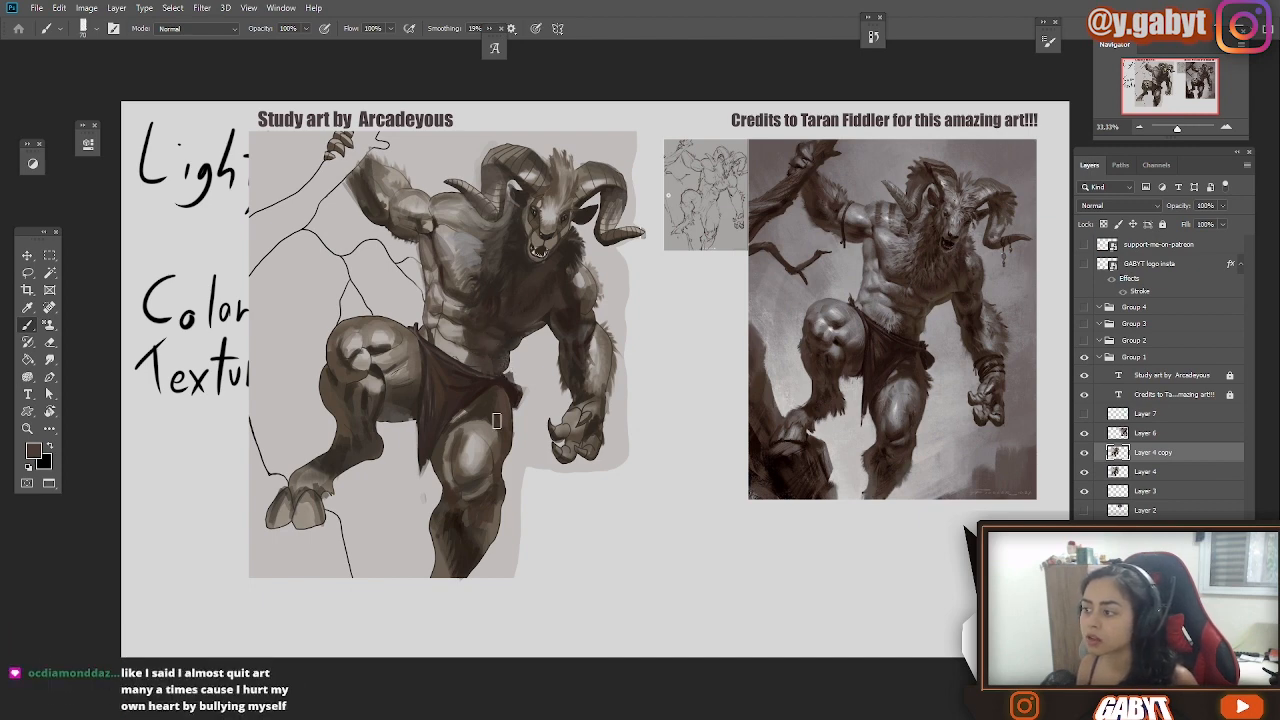
Touch up the loincloth's knot, the lowered arm and the fur beside the ear with tones sampled nearby.
{"action": "left_click", "coordinate": [513, 351], "text": "alt"}
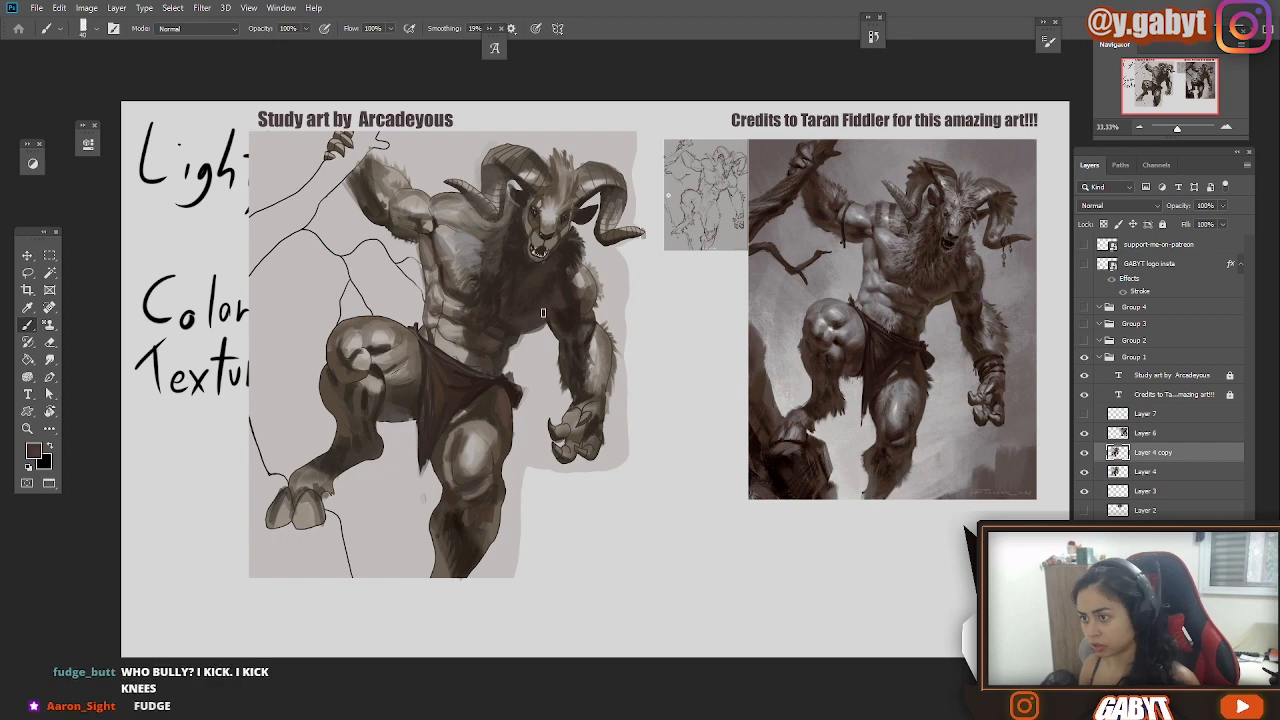
{"action": "left_click", "coordinate": [573, 315], "text": "alt"}
{"action": "left_click", "coordinate": [539, 218], "text": "alt"}
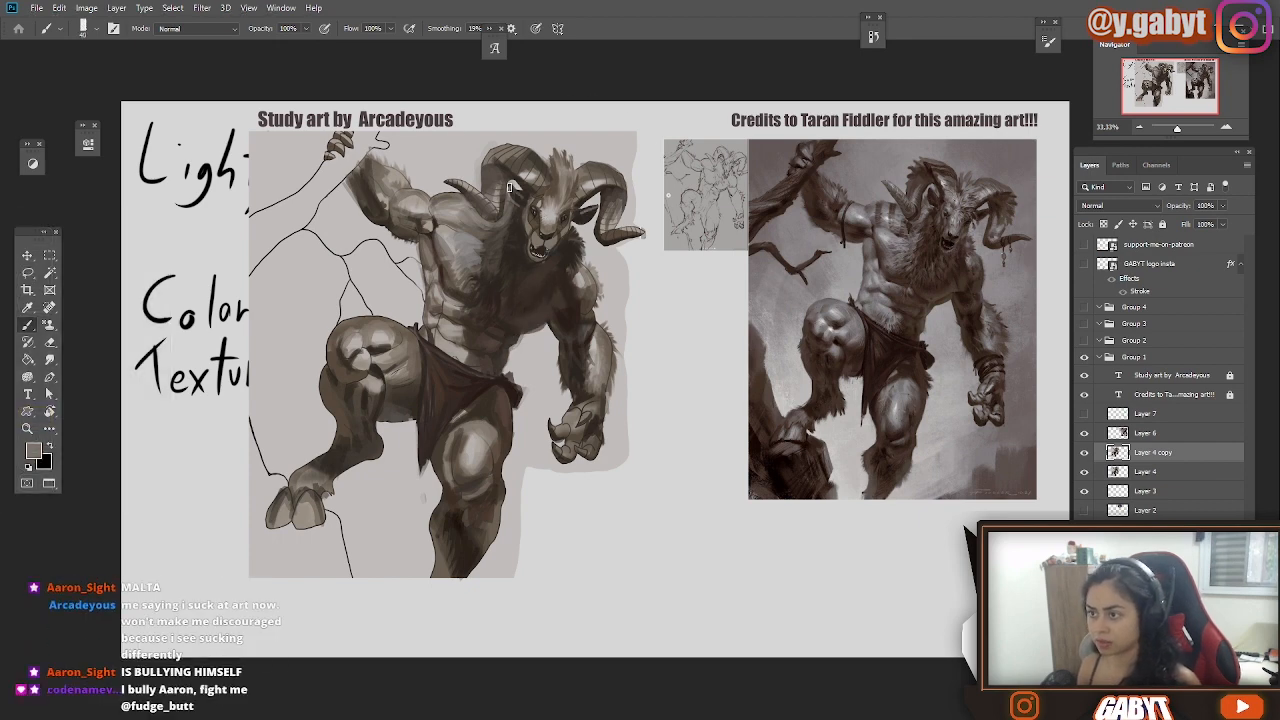
Sketch a boxy figure from two stacked boxes with small forms at its base in the empty canvas beside the creature.
{"action": "left_click_drag", "start_coordinate": [568, 624], "coordinate": [698, 508]}
{"action": "key", "text": "super"}
{"action": "key", "text": "super"}
{"action": "key", "text": "ctrl+z"}
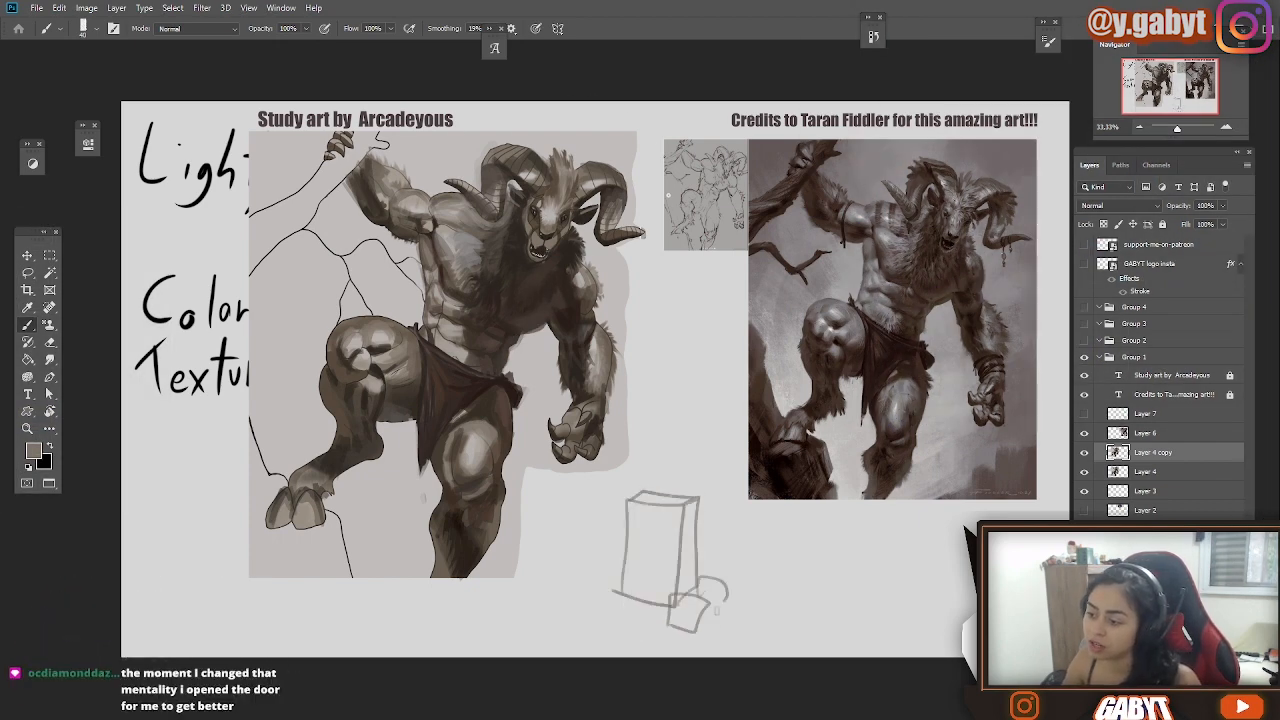
{"action": "left_click_drag", "start_coordinate": [717, 611], "coordinate": [706, 608]}
{"action": "left_click_drag", "start_coordinate": [616, 581], "coordinate": [617, 605]}
{"action": "left_click_drag", "start_coordinate": [632, 512], "coordinate": [678, 598]}
{"action": "key", "text": "ctrl+z"}
{"action": "left_click_drag", "start_coordinate": [635, 437], "coordinate": [680, 497]}
{"action": "left_click_drag", "start_coordinate": [635, 436], "coordinate": [708, 442]}
{"action": "left_click_drag", "start_coordinate": [701, 442], "coordinate": [699, 490]}
{"action": "left_click_drag", "start_coordinate": [700, 442], "coordinate": [680, 455]}
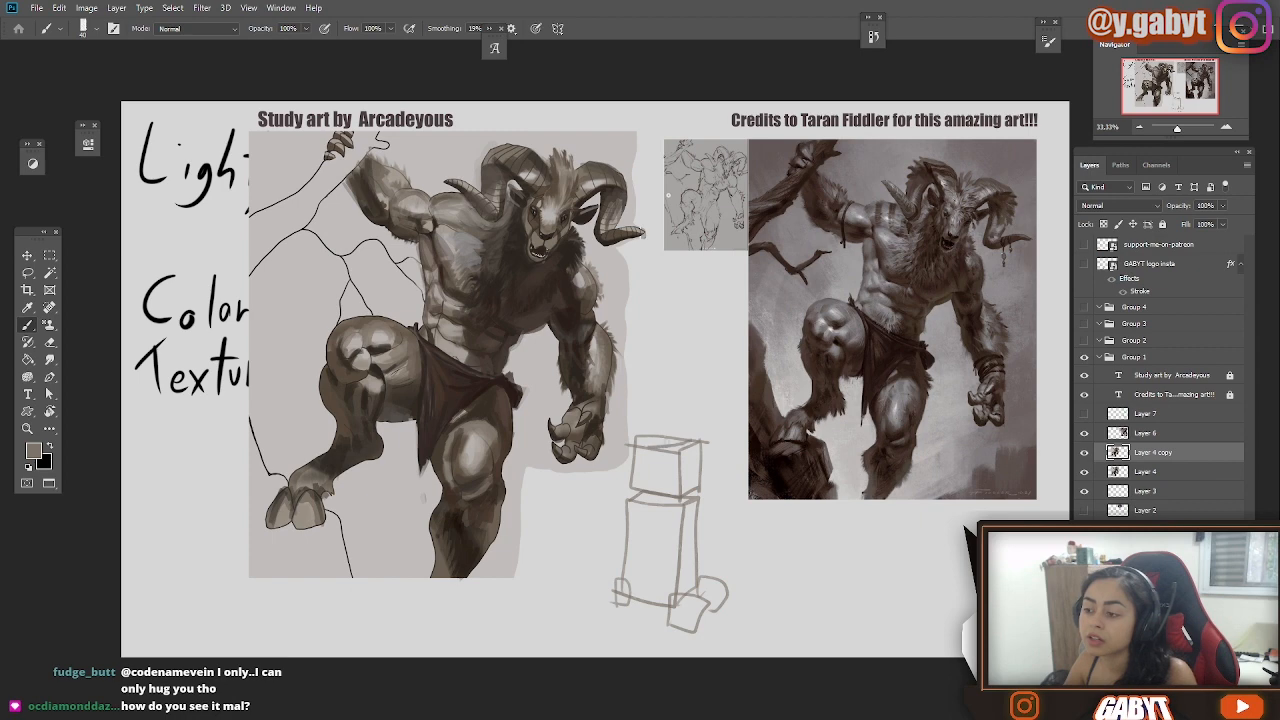
Lasso the stacked-box sketch, delete it and clear the selection.
{"action": "key", "text": "l"}
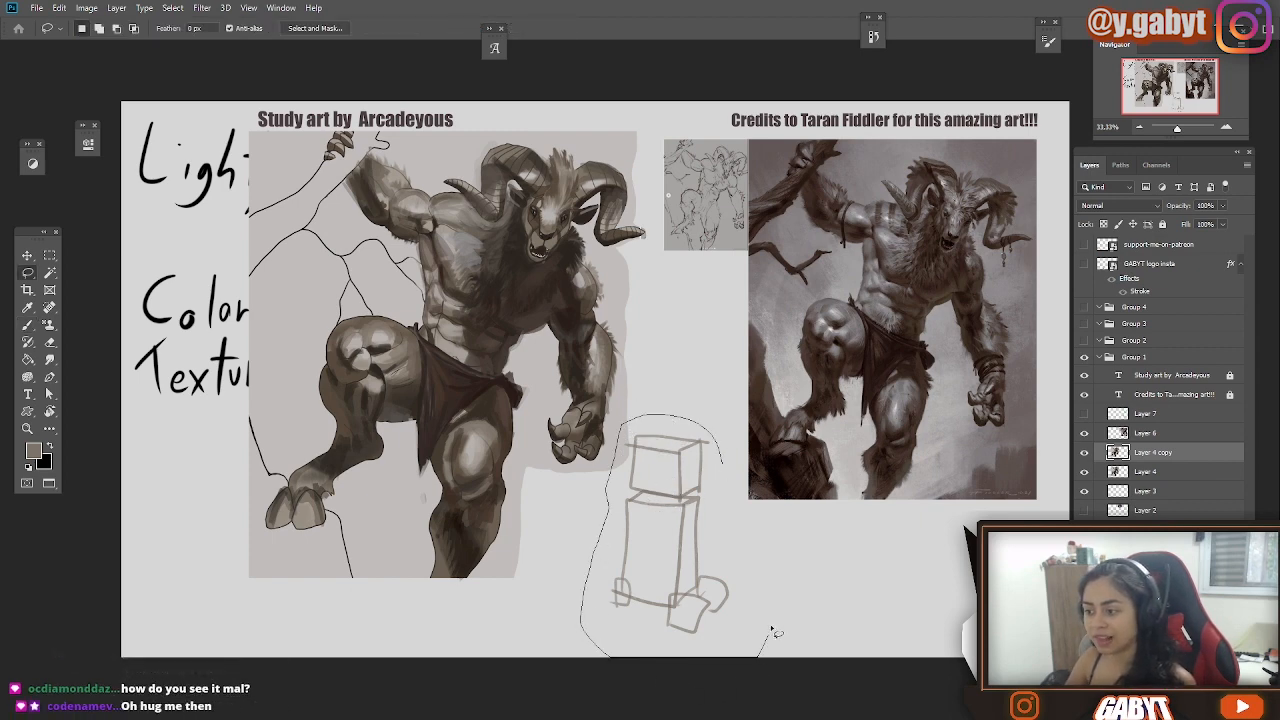
{"action": "key", "text": "Delete"}
{"action": "key", "text": "ctrl+d"}
{"action": "key", "text": "b"}
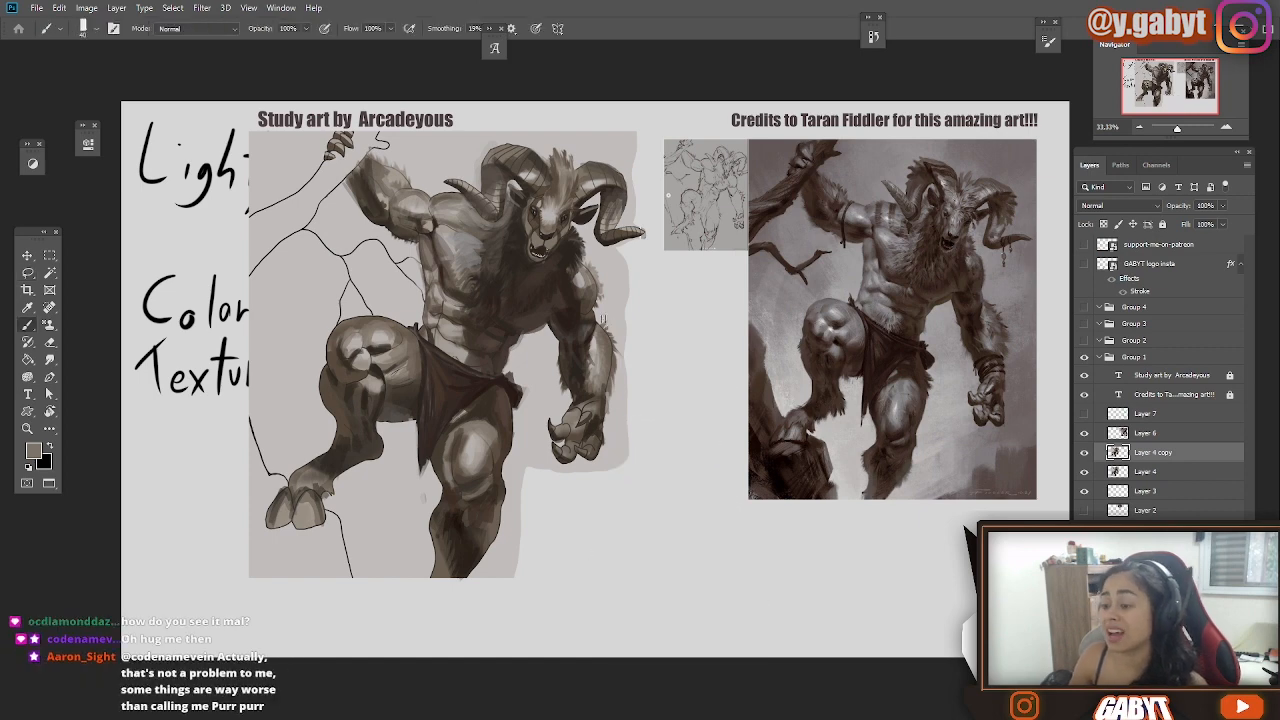
{"action": "left_click_drag", "start_coordinate": [666, 344], "coordinate": [750, 384]}
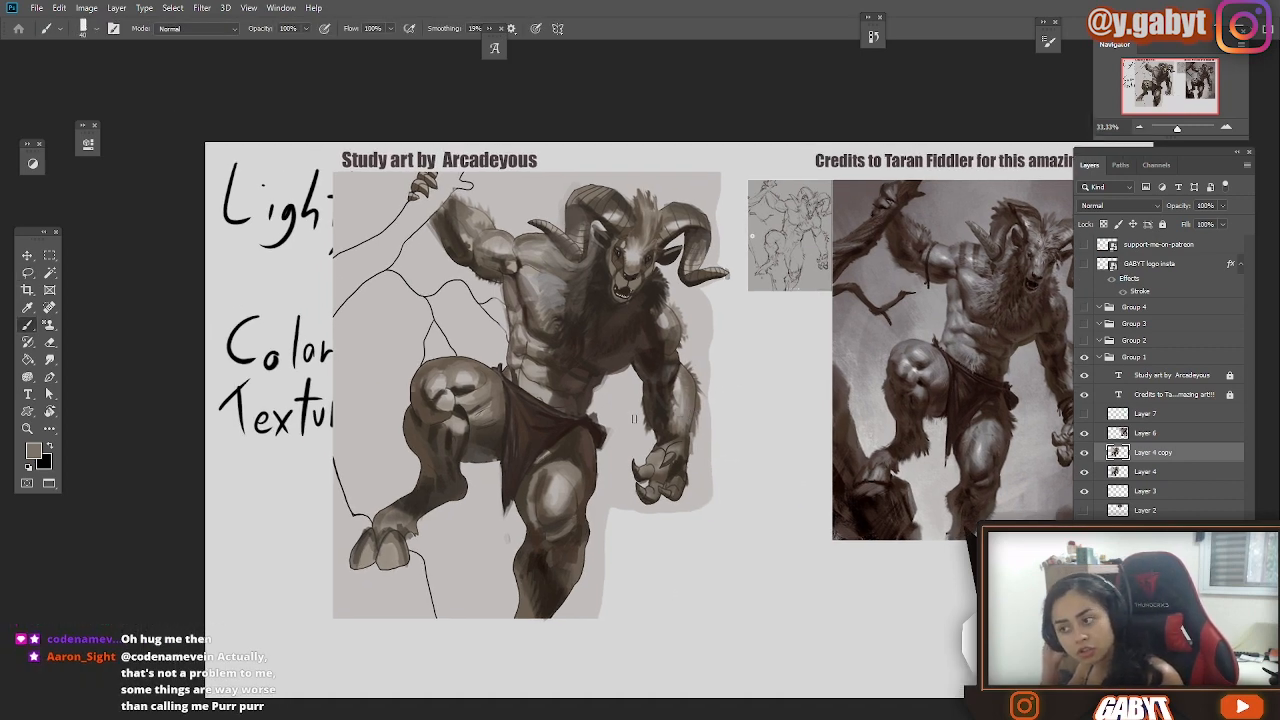
{"action": "left_click_drag", "start_coordinate": [633, 419], "coordinate": [565, 424]}
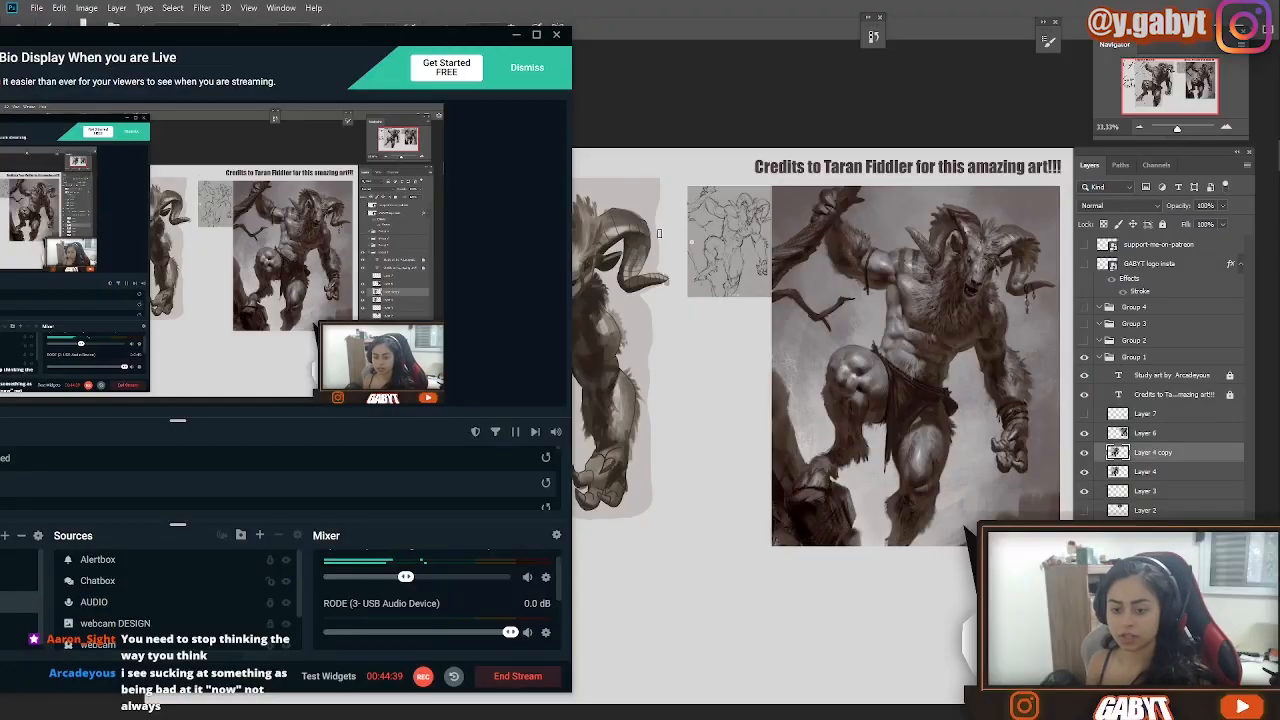
{"action": "left_click", "coordinate": [784, 24]}
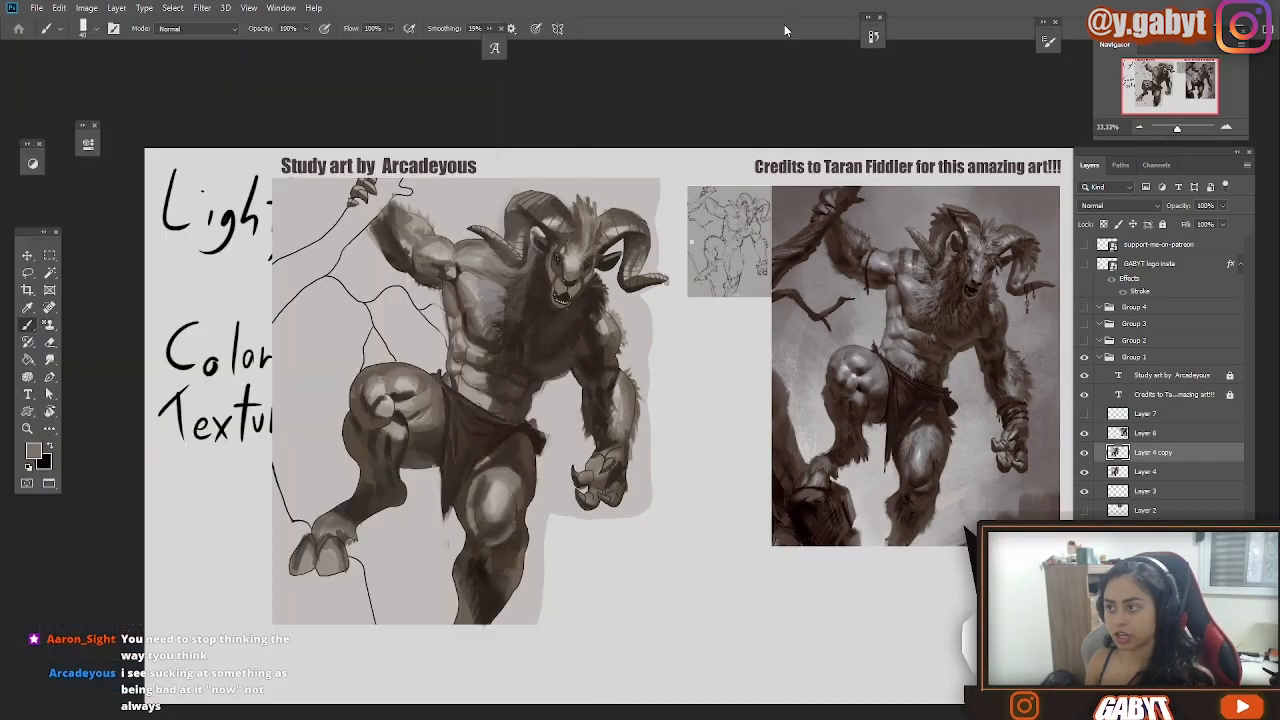
{"action": "key", "text": "ctrl+plus"}
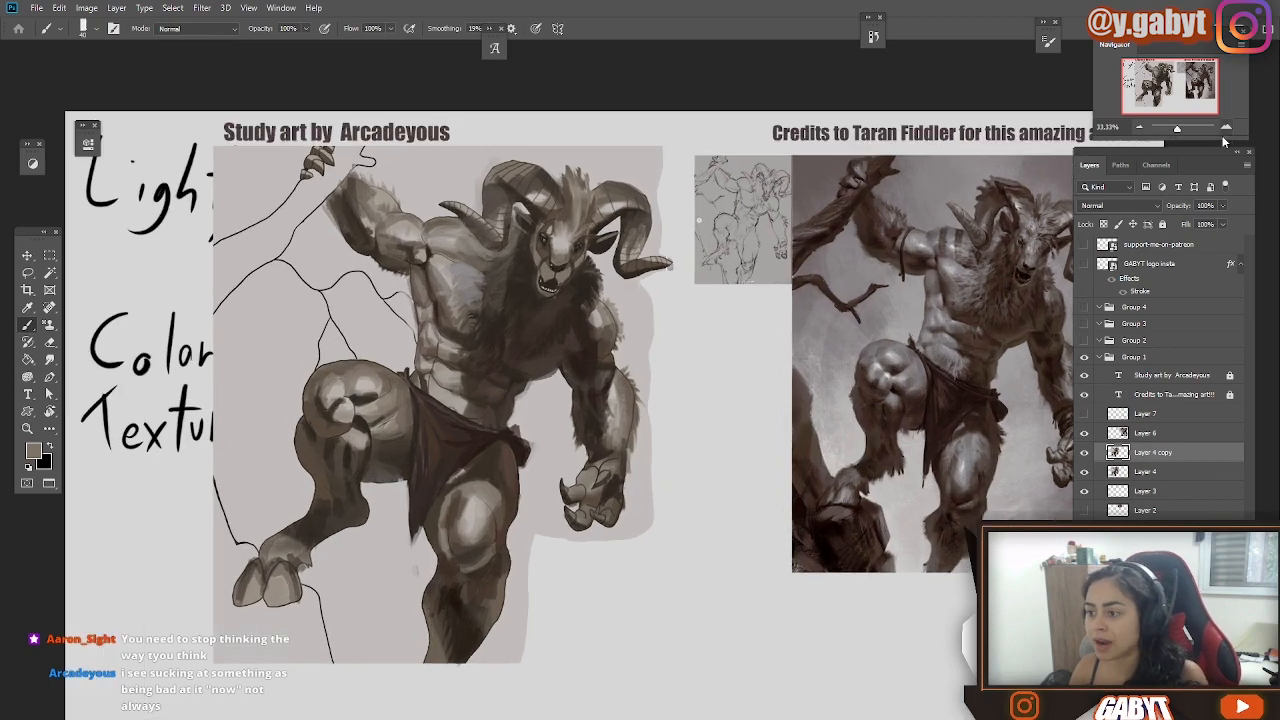
{"action": "left_click_drag", "start_coordinate": [811, 427], "coordinate": [692, 332]}
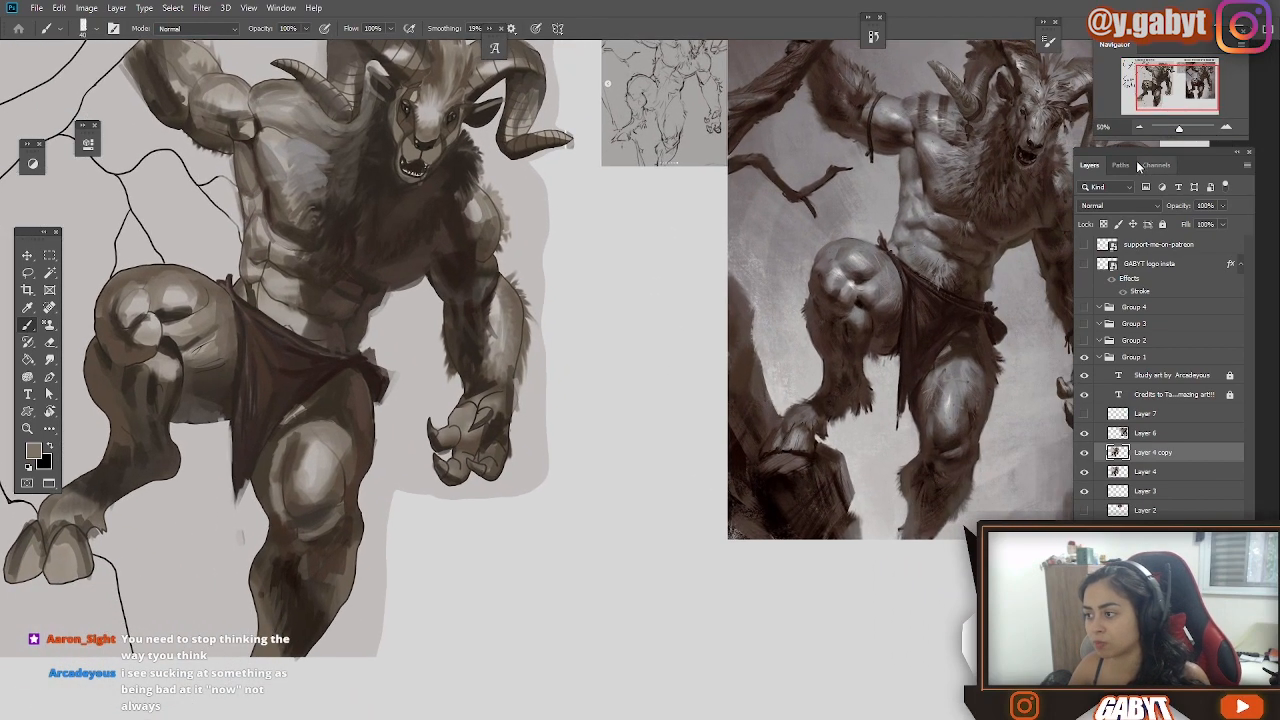
Cover the background around the creature with mid grey and block in the thick branch held by the raised hand in dark brown.
{"action": "key", "text": "ctrl+minus"}
{"action": "key", "text": "g"}
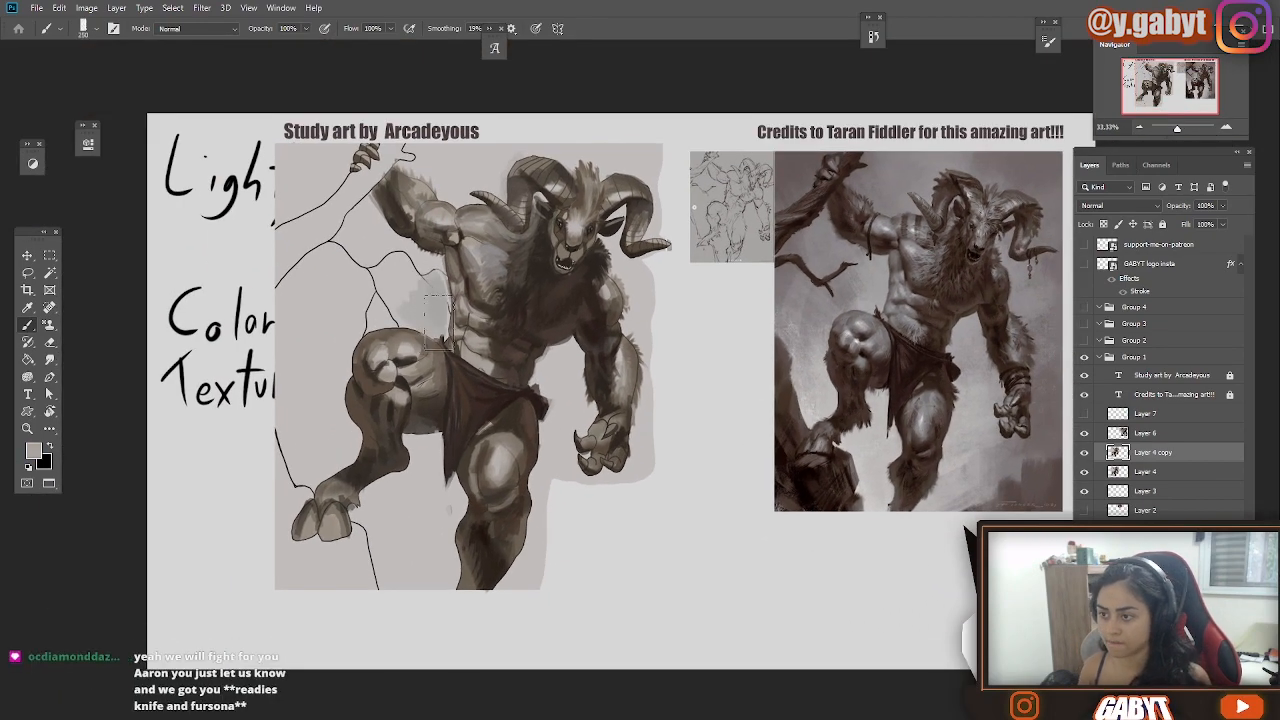
{"action": "left_click", "coordinate": [590, 420]}
{"action": "key", "text": "b"}
{"action": "left_click_drag", "start_coordinate": [400, 148], "coordinate": [312, 255]}
{"action": "key", "text": "bracketright"}
{"action": "left_click", "coordinate": [290, 158], "text": "alt"}
{"action": "left_click_drag", "start_coordinate": [290, 158], "coordinate": [326, 228]}
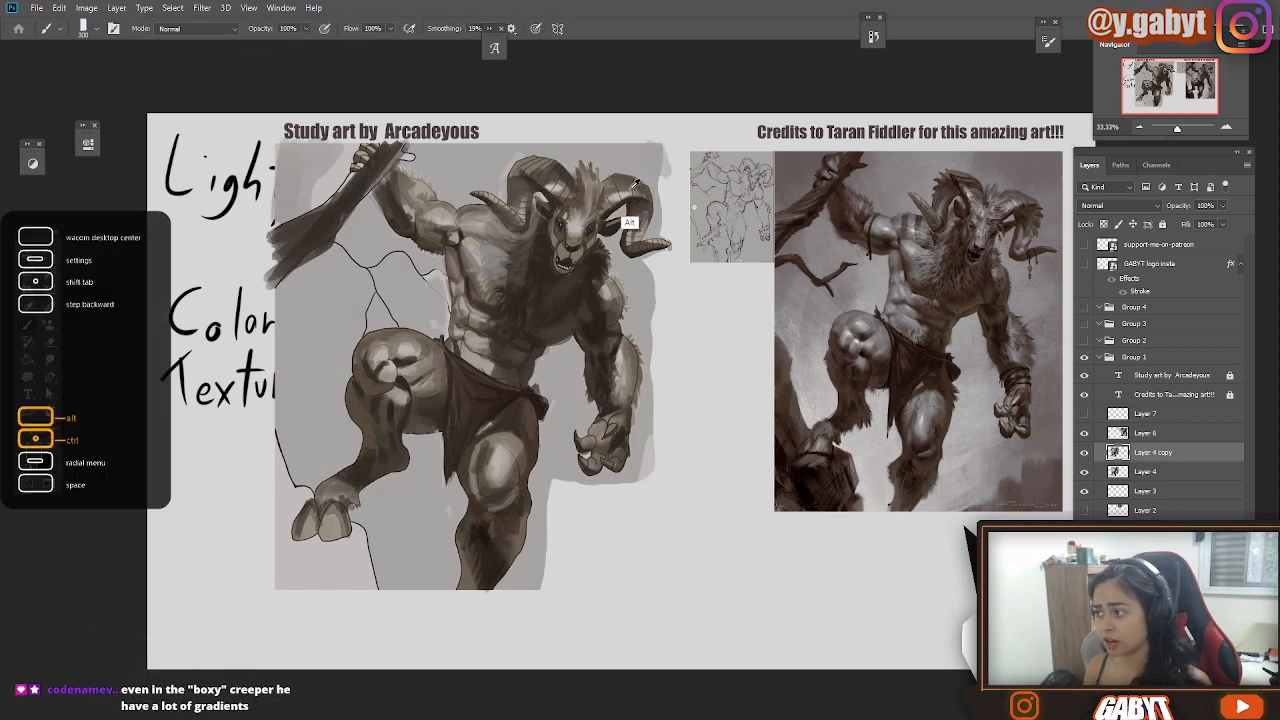
Rework the branch under the raised hand with sampled dark tones, roughening its edges and extending it past the hand.
{"action": "key", "text": "ctrl+z"}
{"action": "key", "text": "x"}
{"action": "left_click", "coordinate": [365, 207], "text": "alt"}
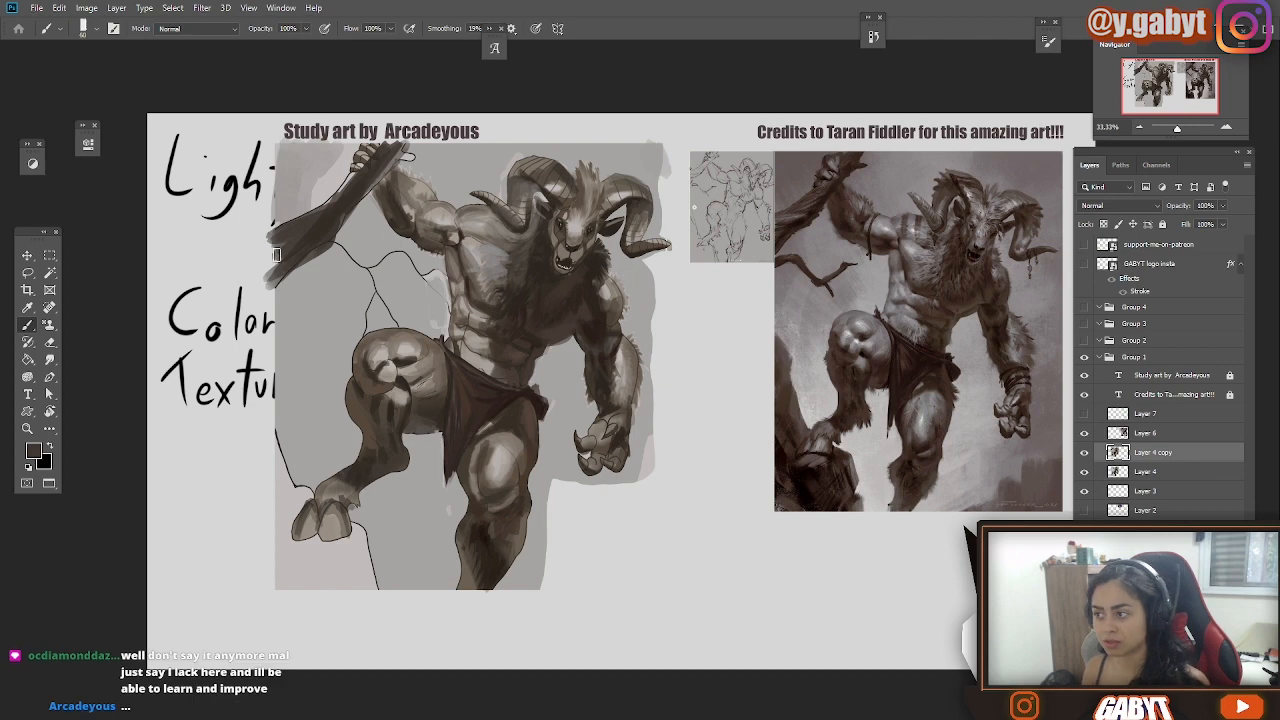
{"action": "left_click", "coordinate": [312, 212], "text": "alt"}
{"action": "key", "text": "bracketright"}
{"action": "key", "text": "bracketright"}
{"action": "left_click_drag", "start_coordinate": [325, 212], "coordinate": [276, 250]}
{"action": "mouse_move", "coordinate": [314, 218]}
{"action": "left_mouse_down"}
{"action": "mouse_move", "coordinate": [428, 149]}
{"action": "mouse_move", "coordinate": [434, 204]}
{"action": "left_mouse_up"}
{"action": "left_click_drag", "start_coordinate": [398, 165], "coordinate": [424, 190]}
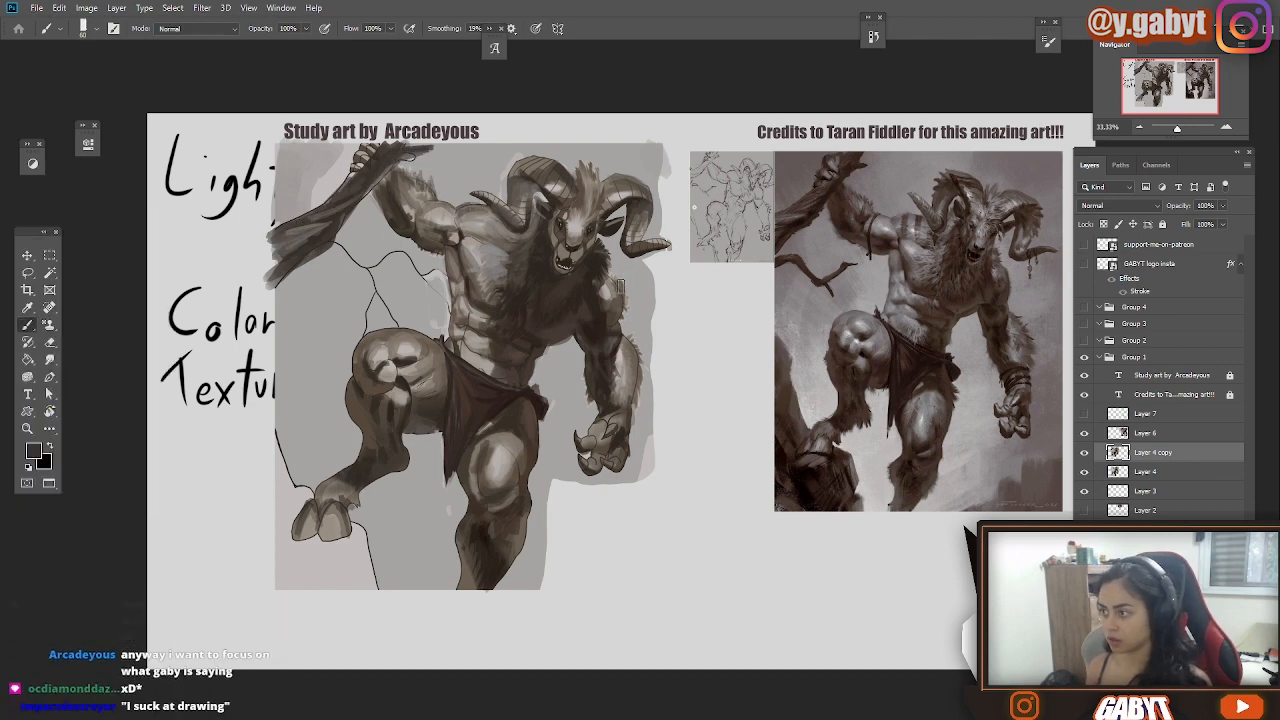
Clean the lowered arm's shoulder outline with background grey and darken its forearm fur and hand with sampled tones.
{"action": "left_click", "coordinate": [624, 306], "text": "alt"}
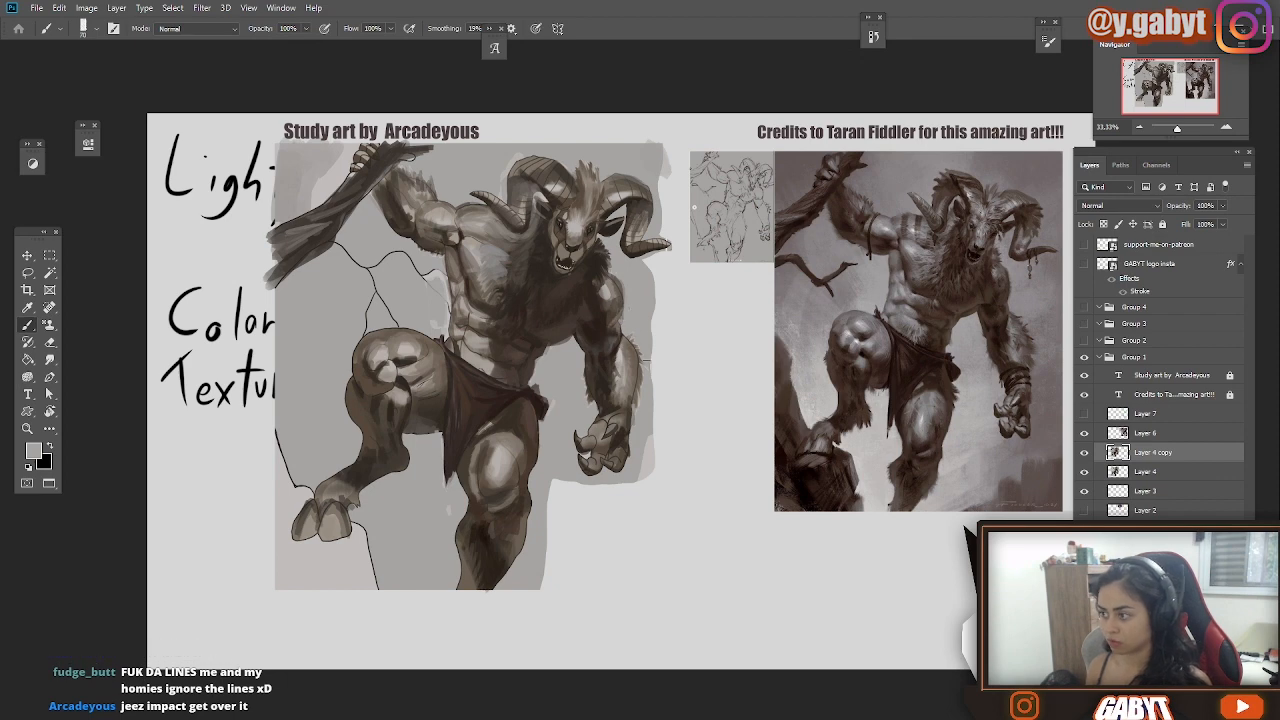
{"action": "left_click_drag", "start_coordinate": [590, 384], "coordinate": [596, 430]}
{"action": "left_click", "coordinate": [606, 398], "text": "alt"}
{"action": "left_click_drag", "start_coordinate": [639, 353], "coordinate": [636, 382]}
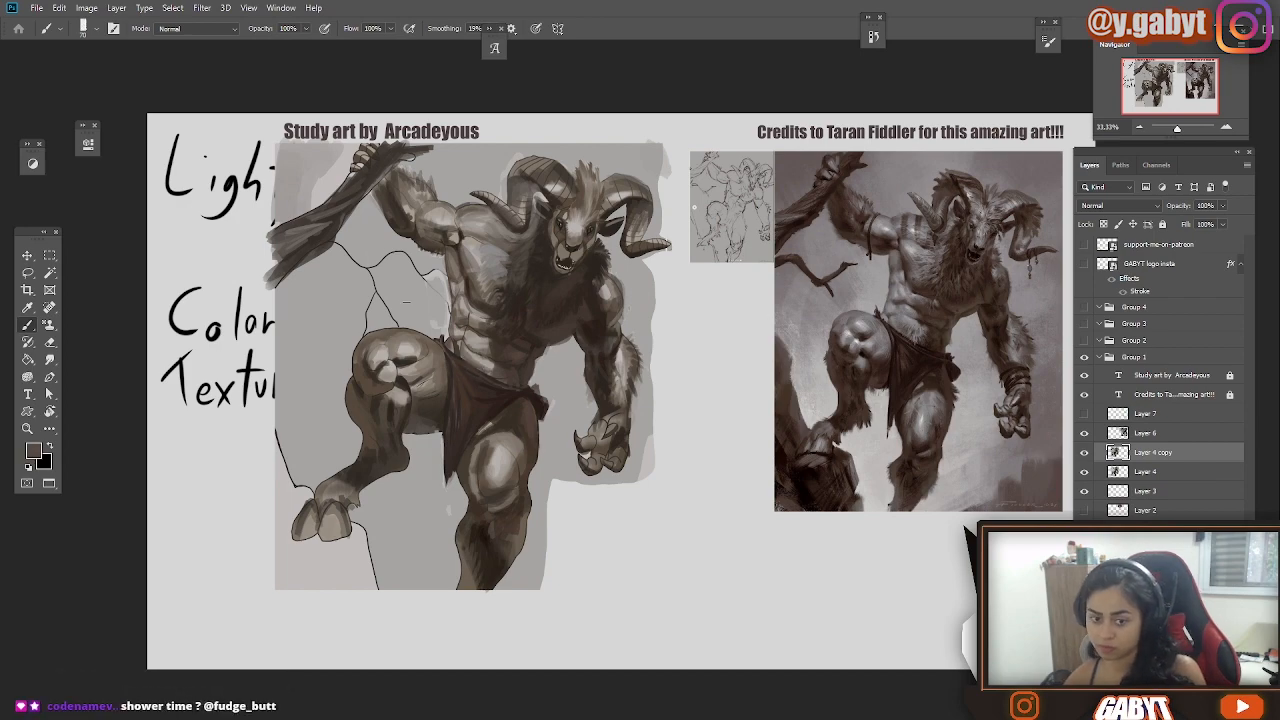
Sketch a cube in perspective in the empty canvas beside the standing leg and shade its side faces.
{"action": "mouse_move", "coordinate": [614, 532]}
{"action": "left_mouse_down"}
{"action": "mouse_move", "coordinate": [714, 634]}
{"action": "mouse_move", "coordinate": [760, 620]}
{"action": "left_mouse_up"}
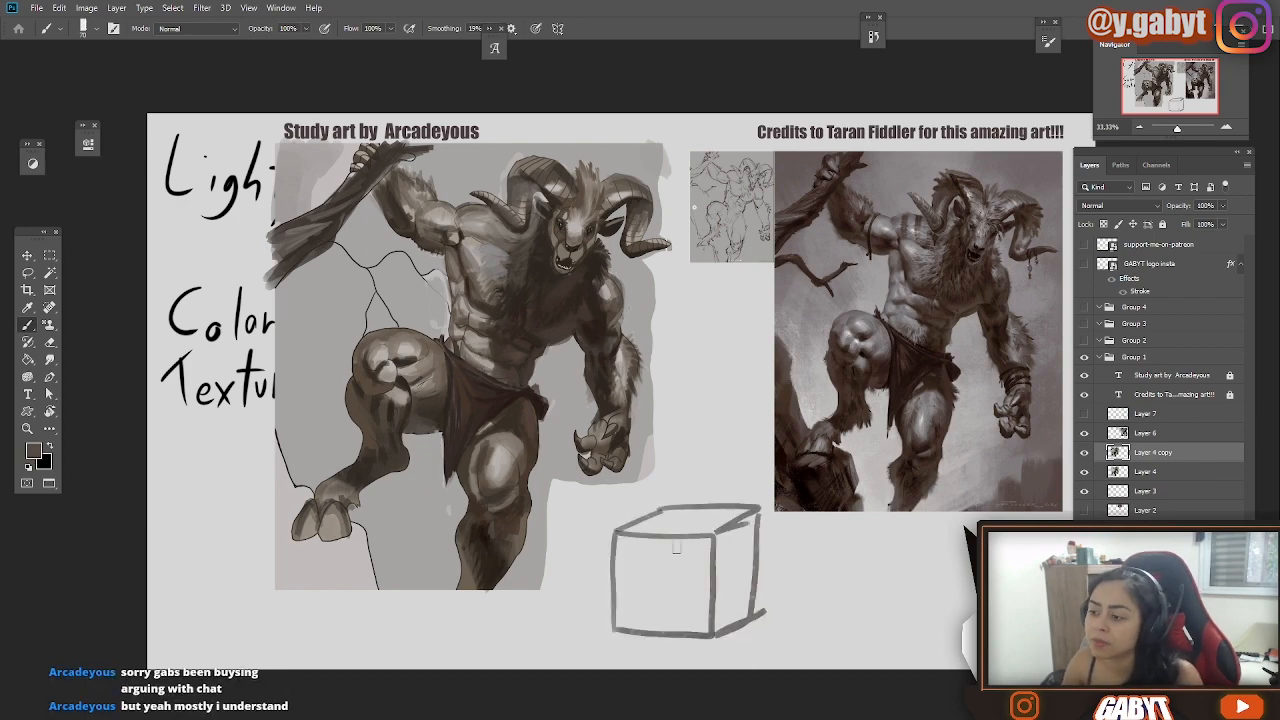
{"action": "mouse_move", "coordinate": [640, 524]}
{"action": "left_mouse_down"}
{"action": "mouse_move", "coordinate": [742, 516]}
{"action": "mouse_move", "coordinate": [738, 604]}
{"action": "left_mouse_up"}
{"action": "left_click_drag", "start_coordinate": [664, 560], "coordinate": [664, 610]}
Examine the rendering of light and shadow on the reference's torso and raised knee up close.
{"action": "key", "text": "ctrl+plus"}
{"action": "key", "text": "ctrl+plus"}
{"action": "key", "text": "ctrl+plus"}
{"action": "left_click_drag", "start_coordinate": [1170, 86], "coordinate": [1202, 76]}
{"action": "key", "text": "ctrl+plus"}
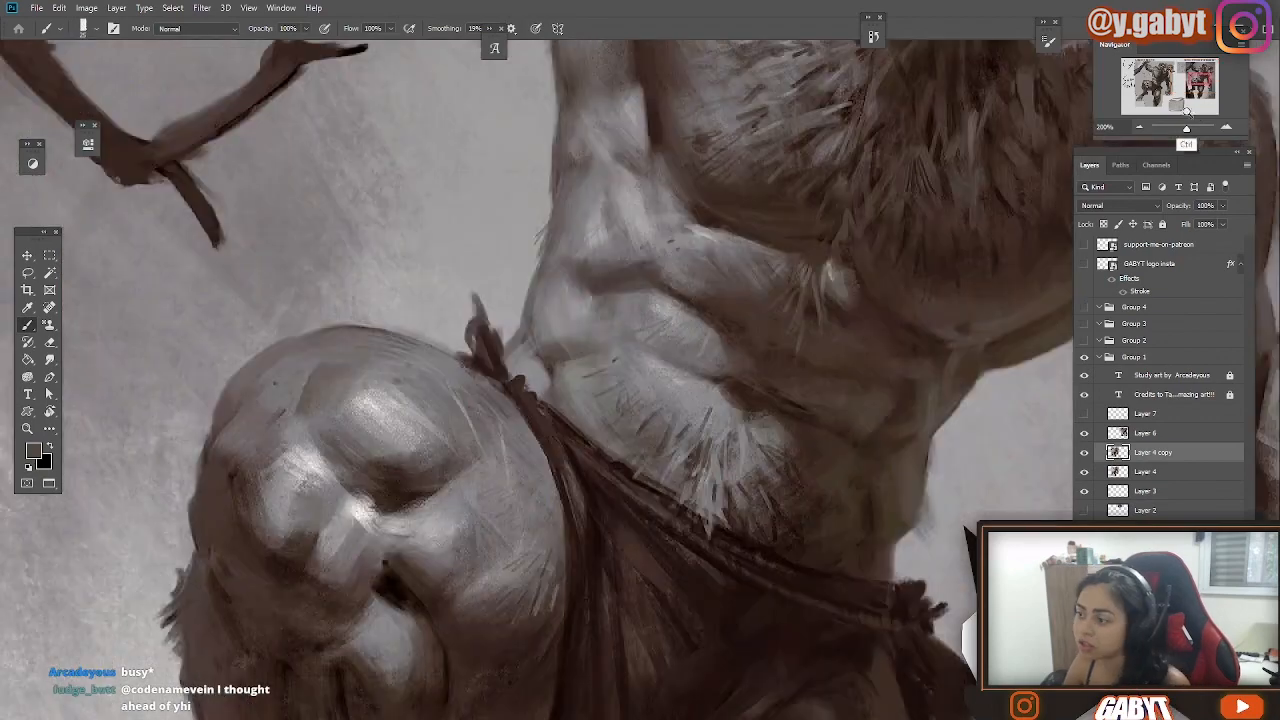
{"action": "left_click_drag", "start_coordinate": [1187, 128], "coordinate": [1178, 128]}
{"action": "left_click_drag", "start_coordinate": [520, 406], "coordinate": [877, 395]}
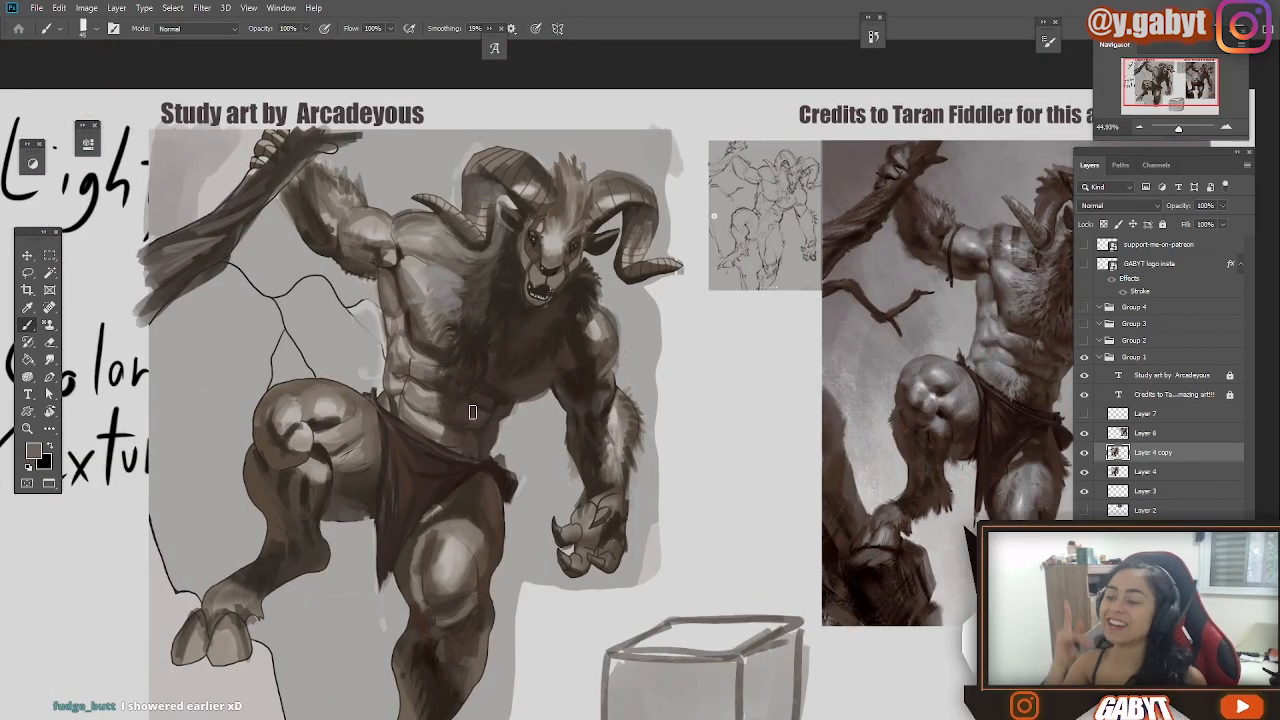
{"action": "mouse_move", "coordinate": [472, 412]}
{"action": "left_mouse_down"}
{"action": "mouse_move", "coordinate": [332, 399]}
{"action": "mouse_move", "coordinate": [368, 498]}
{"action": "left_mouse_up"}
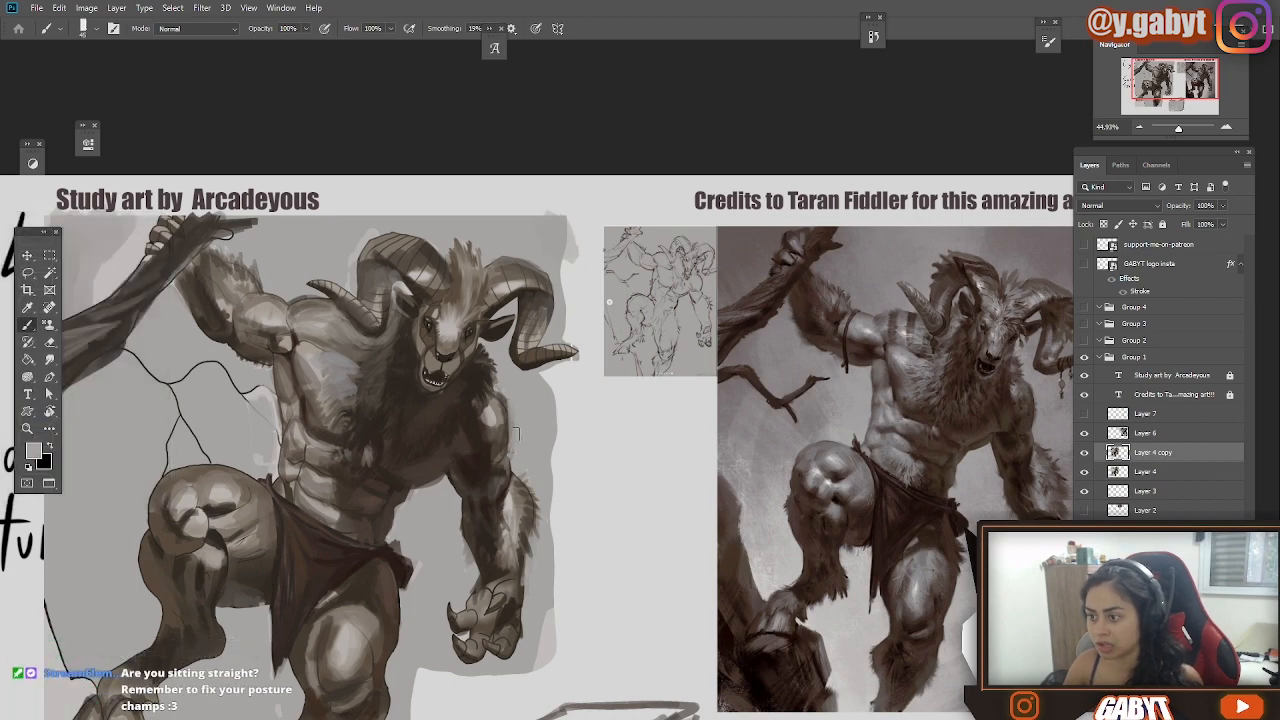
Refine the creature's chest fur and shoulder outline with sampled dark and background tones.
{"action": "key", "text": "alt"}
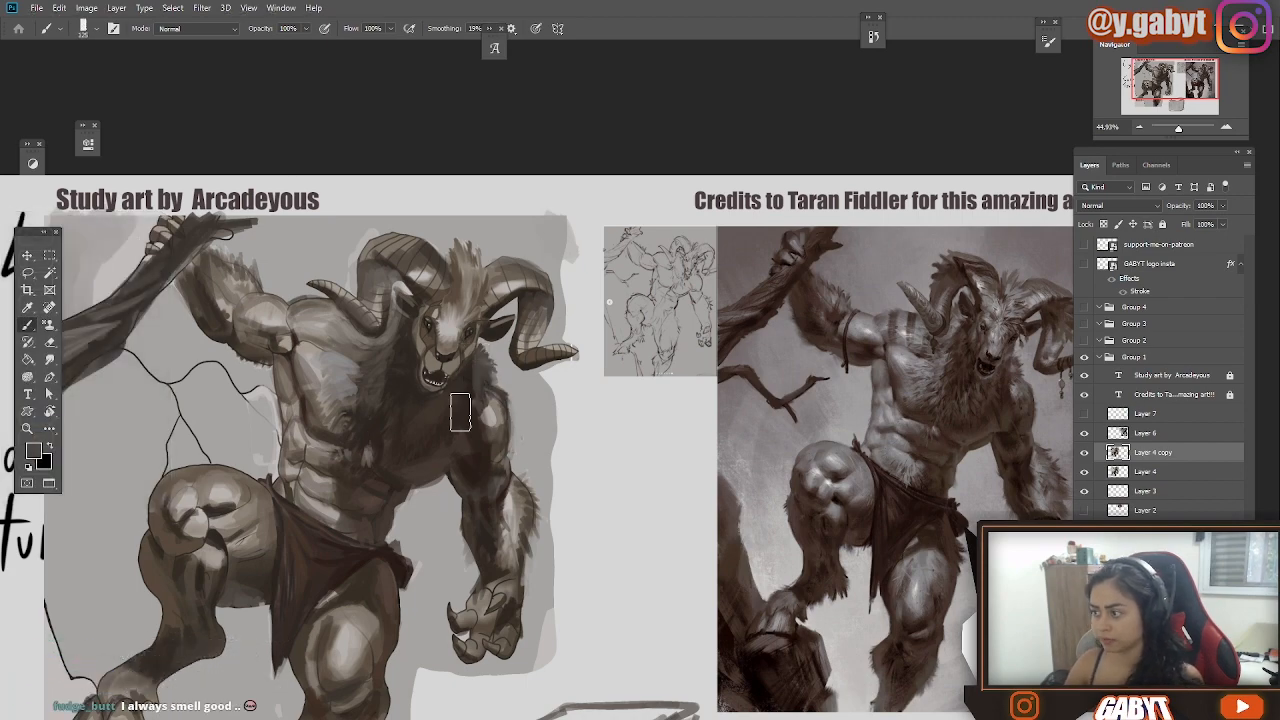
{"action": "left_click_drag", "start_coordinate": [435, 411], "coordinate": [404, 303]}
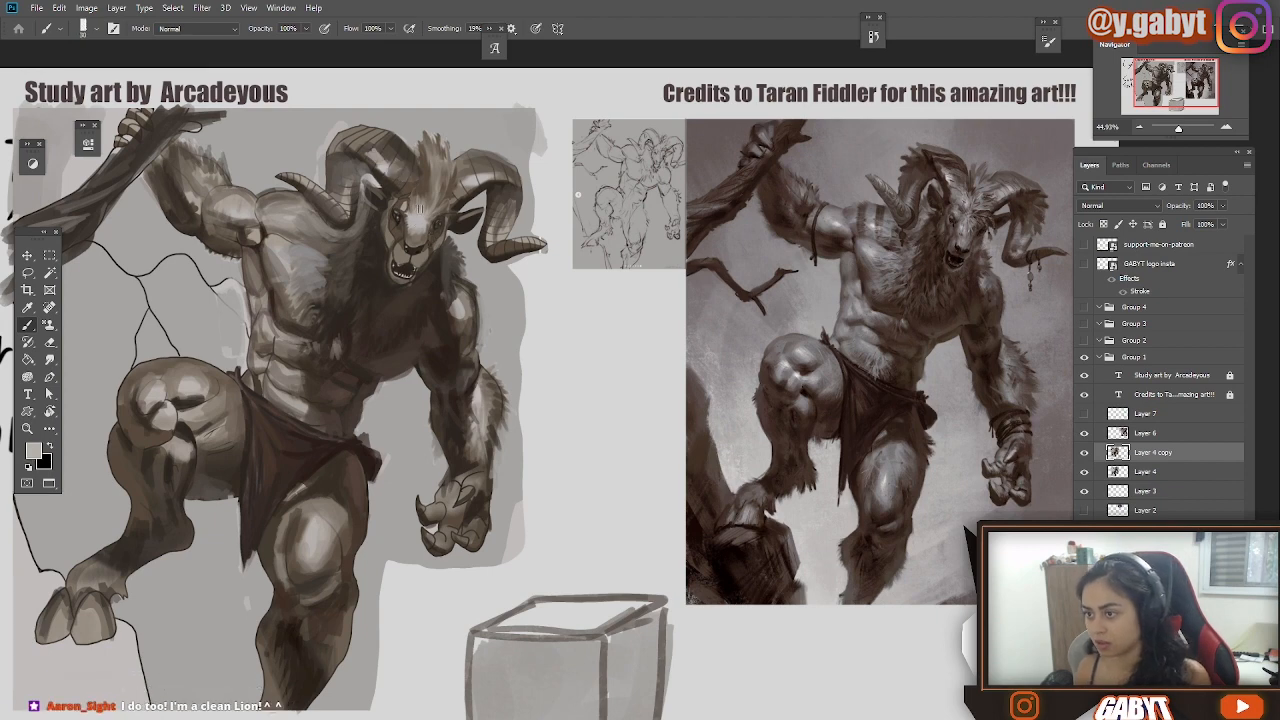
{"action": "key", "text": "ctrl+alt"}
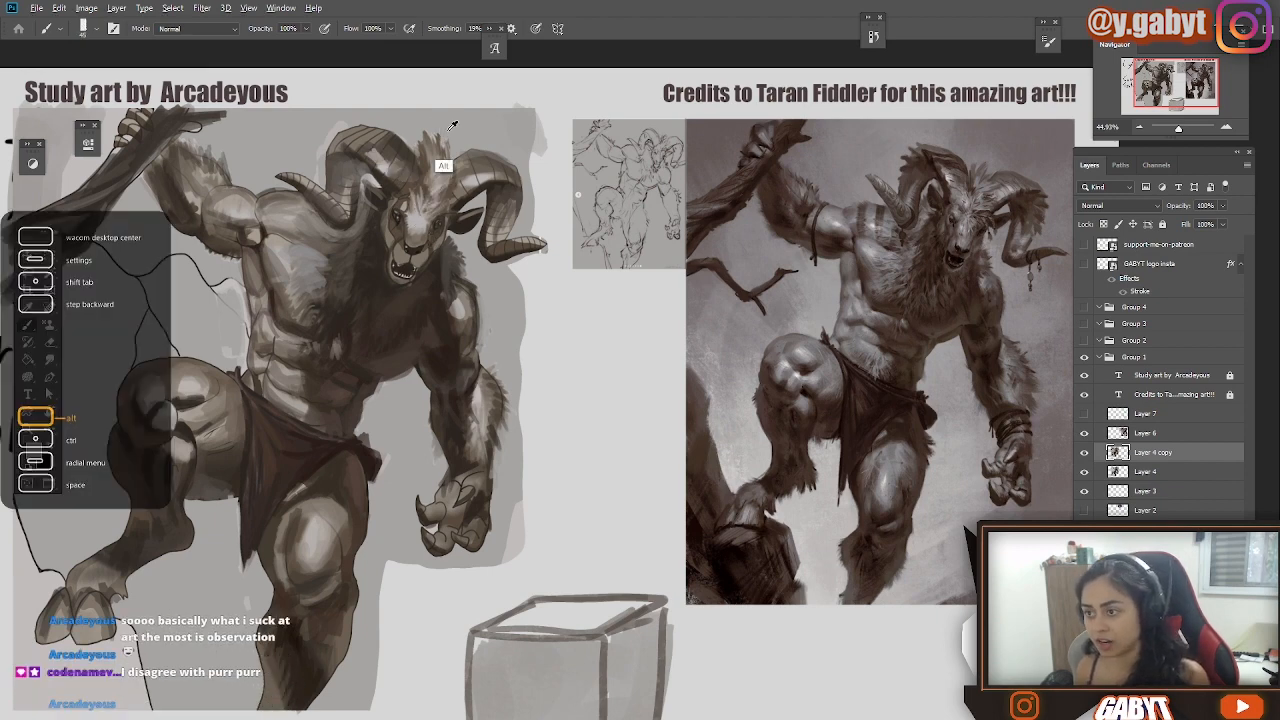
{"action": "key", "text": "ctrl+alt+z"}
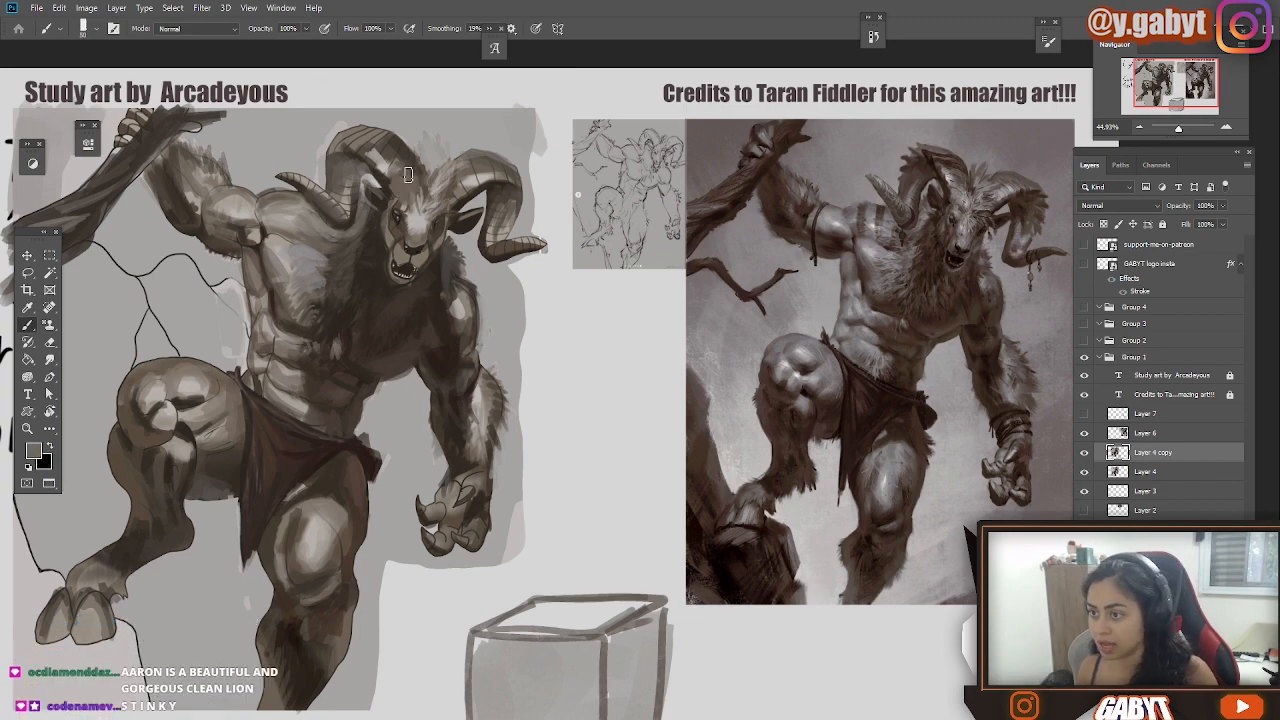
Move Layer 4 copy above Layer 6 and shrink the brush for marking the reference's head.
{"action": "key", "text": "ctrl+plus"}
{"action": "key", "text": "ctrl+plus"}
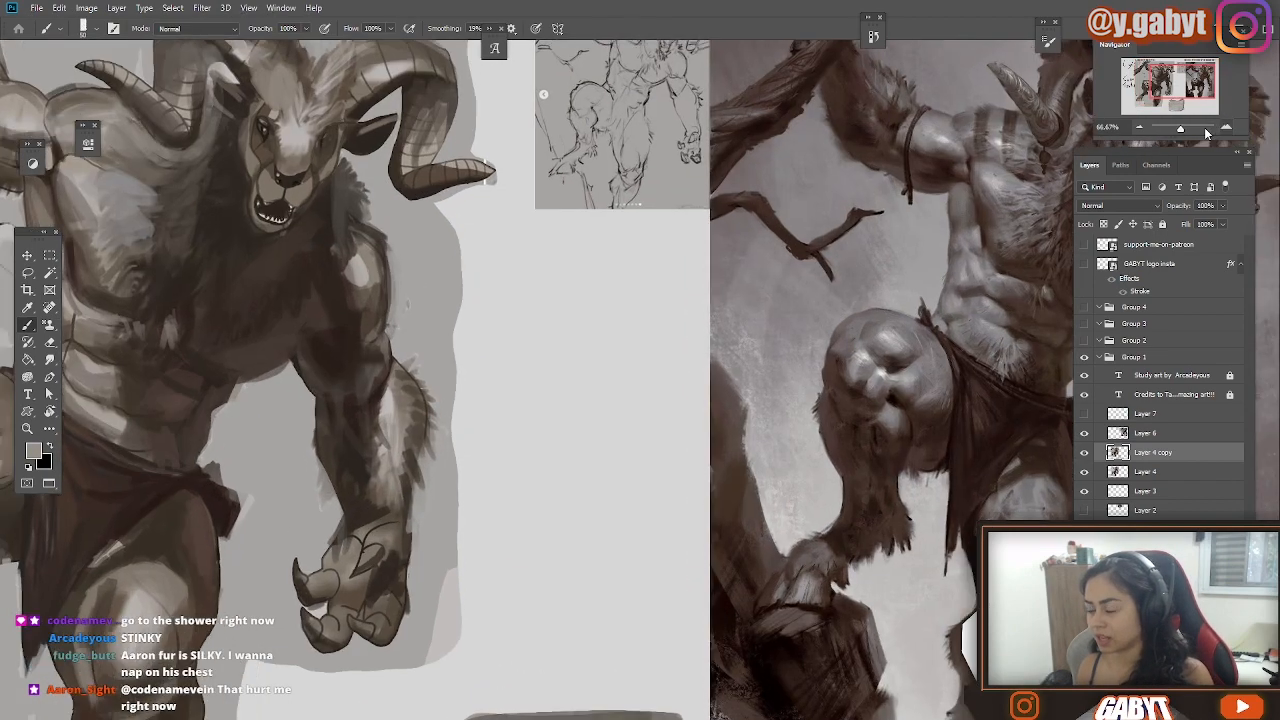
{"action": "left_click_drag", "start_coordinate": [952, 100], "coordinate": [385, 341]}
{"action": "key", "text": "ctrl+plus"}
{"action": "key", "text": "bracketleft"}
{"action": "key", "text": "bracketleft"}
{"action": "key", "text": "bracketleft"}
{"action": "key", "text": "bracketleft"}
{"action": "key", "text": "ctrl+bracketright"}
Draw light parallel guide lines between the reference creature's horns and remove them.
{"action": "left_click_drag", "start_coordinate": [635, 326], "coordinate": [476, 275]}
{"action": "key", "text": "ctrl+z"}
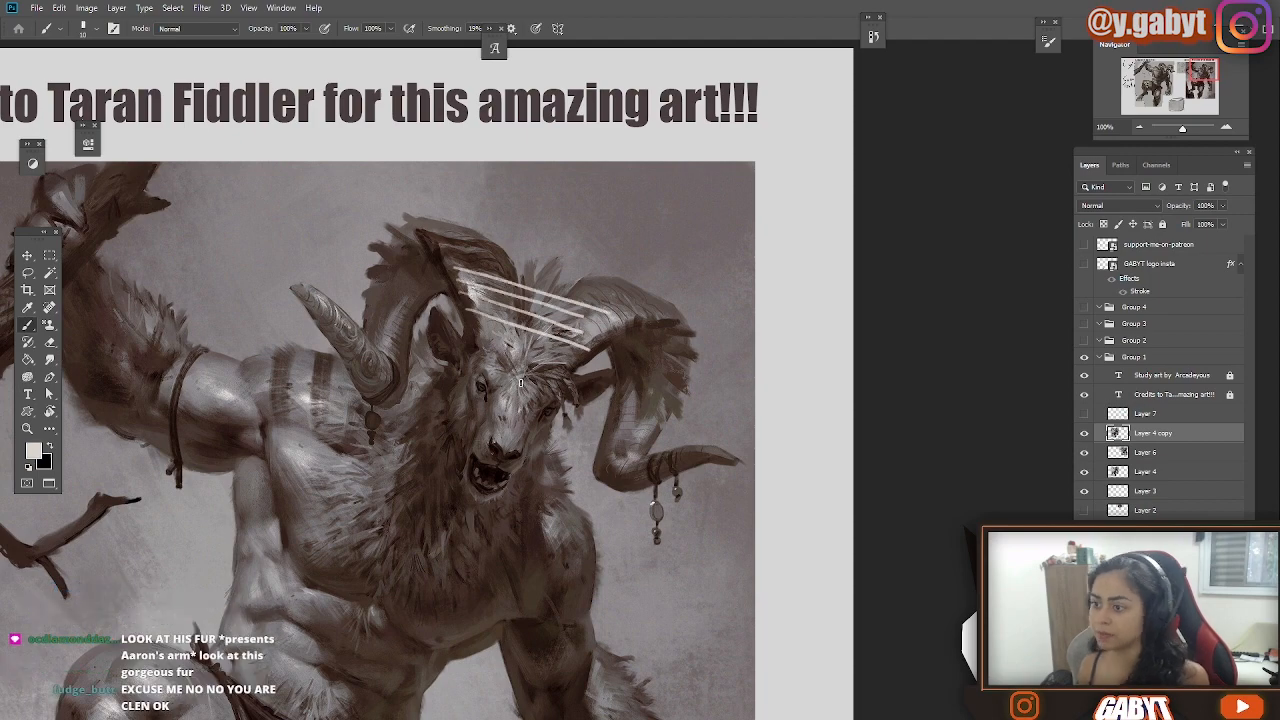
{"action": "key", "text": "l"}
{"action": "mouse_move", "coordinate": [520, 382]}
{"action": "left_mouse_down"}
{"action": "mouse_move", "coordinate": [545, 430]}
{"action": "mouse_move", "coordinate": [531, 484]}
{"action": "left_mouse_up"}
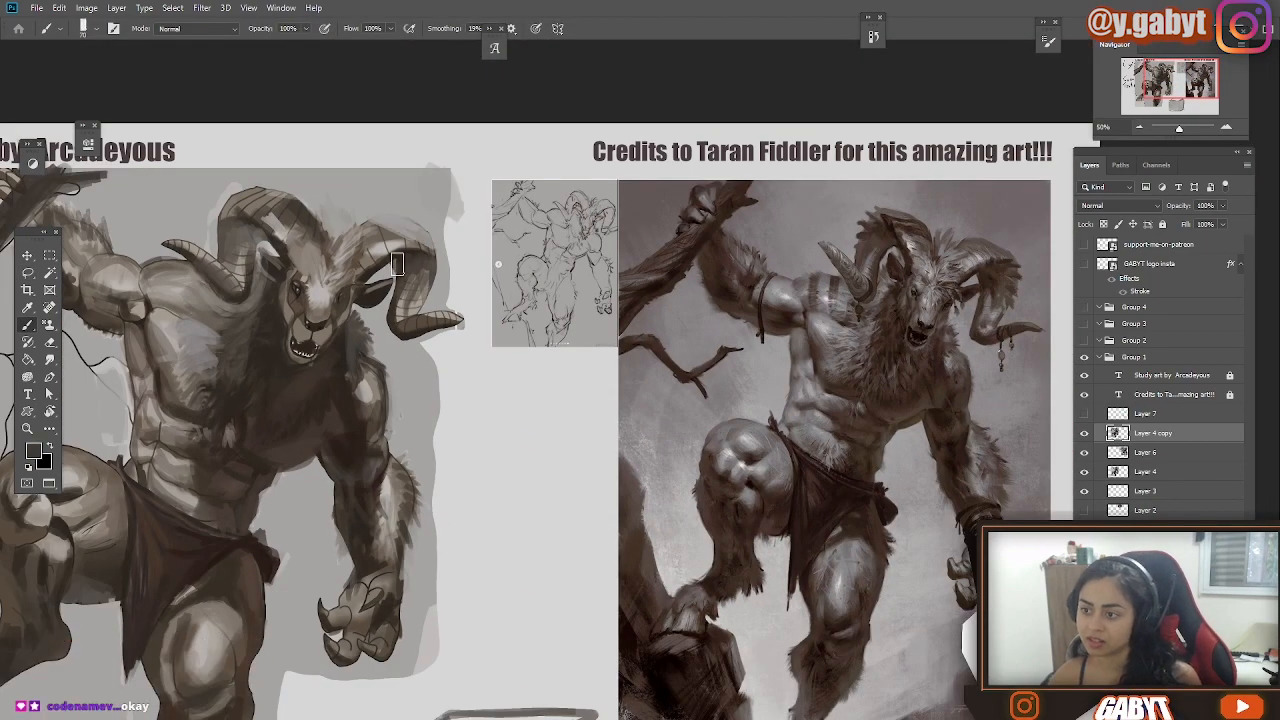
Paint dark shadows over the line work on both of the creature's curled horns, sampling tones from the horn.
{"action": "mouse_move", "coordinate": [383, 234]}
{"action": "left_mouse_down"}
{"action": "mouse_move", "coordinate": [433, 264]}
{"action": "mouse_move", "coordinate": [426, 296]}
{"action": "mouse_move", "coordinate": [428, 252]}
{"action": "left_mouse_up"}
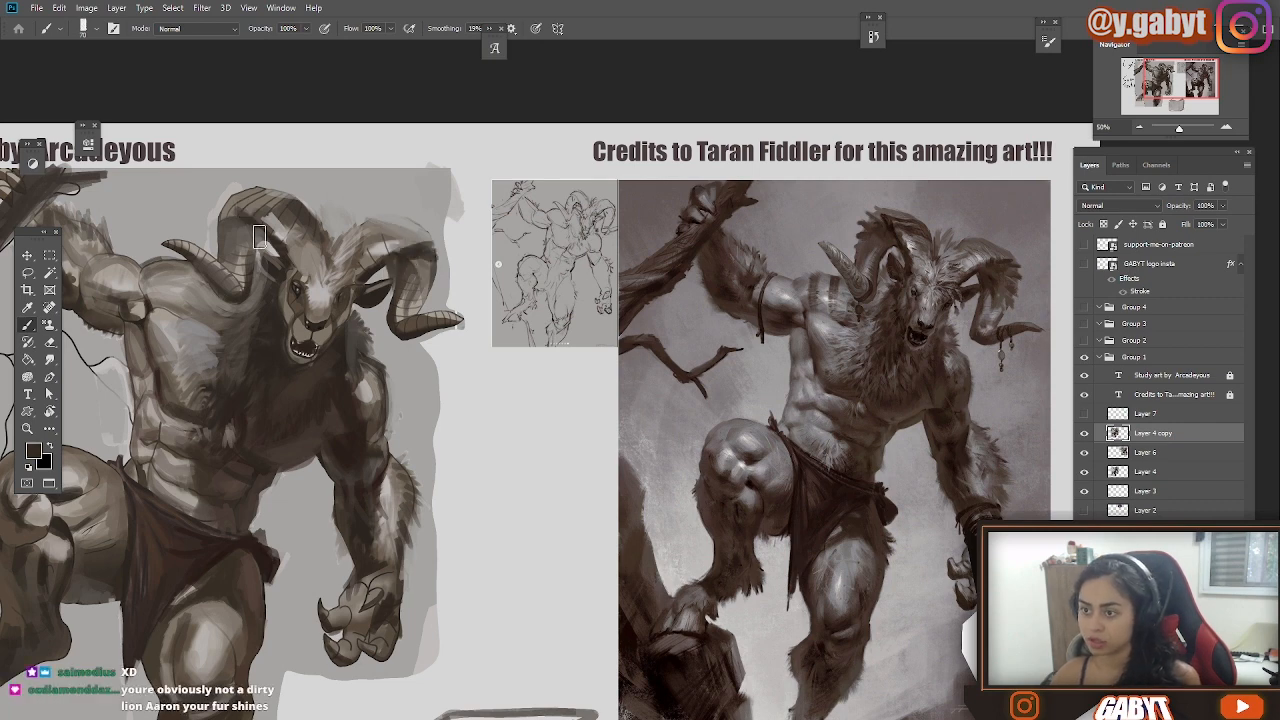
{"action": "mouse_move", "coordinate": [234, 208]}
{"action": "left_mouse_down"}
{"action": "mouse_move", "coordinate": [404, 242]}
{"action": "mouse_move", "coordinate": [347, 226]}
{"action": "left_mouse_up"}
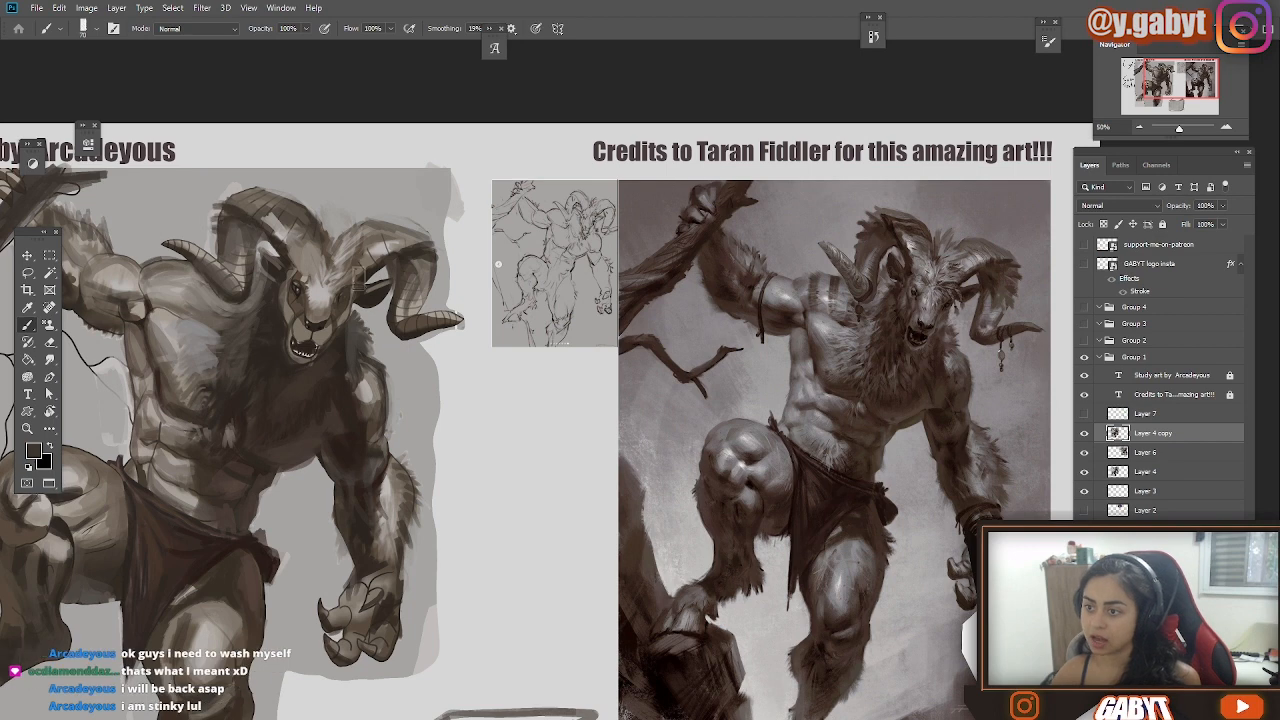
{"action": "left_click", "coordinate": [280, 212], "text": "alt"}
{"action": "left_click_drag", "start_coordinate": [272, 212], "coordinate": [286, 228]}
Darken and lengthen the curled horn's outer tip with a smaller brush and clean its edge with background grey.
{"action": "key", "text": "bracketleft"}
{"action": "key", "text": "bracketleft"}
{"action": "key", "text": "bracketleft"}
{"action": "key", "text": "bracketleft"}
{"action": "key", "text": "bracketleft"}
{"action": "key", "text": "bracketleft"}
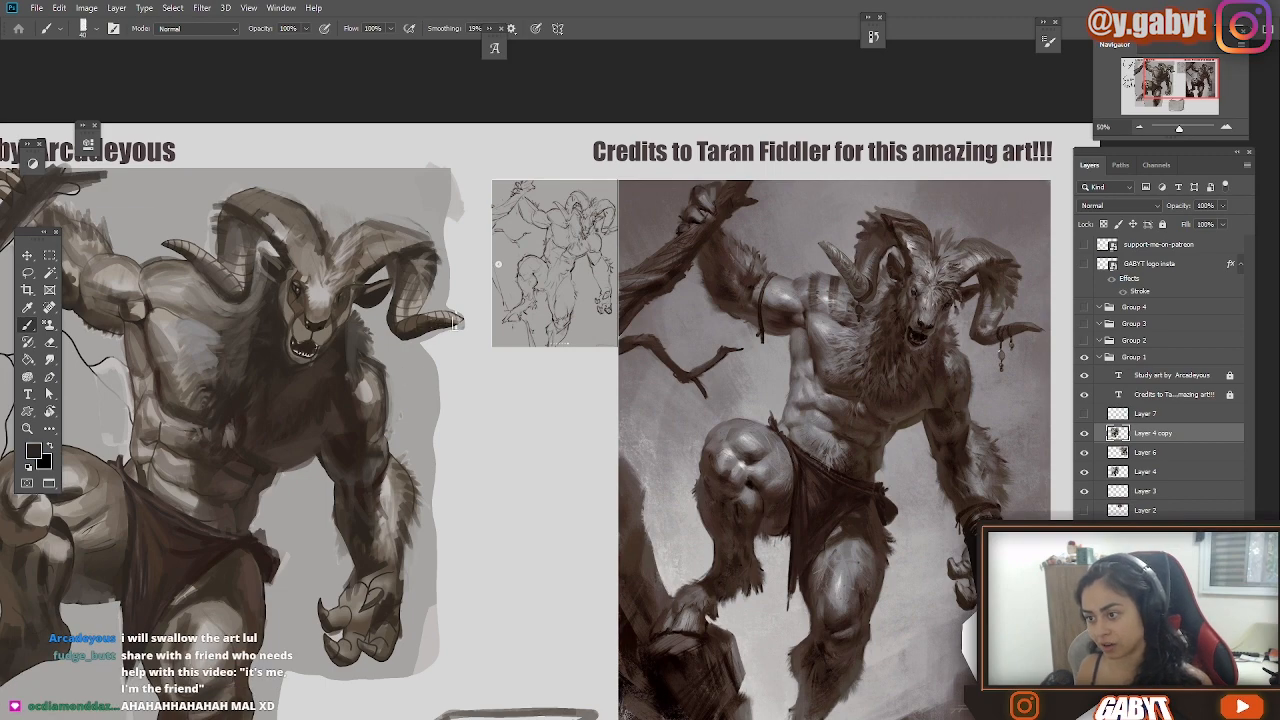
{"action": "left_click_drag", "start_coordinate": [453, 321], "coordinate": [425, 320]}
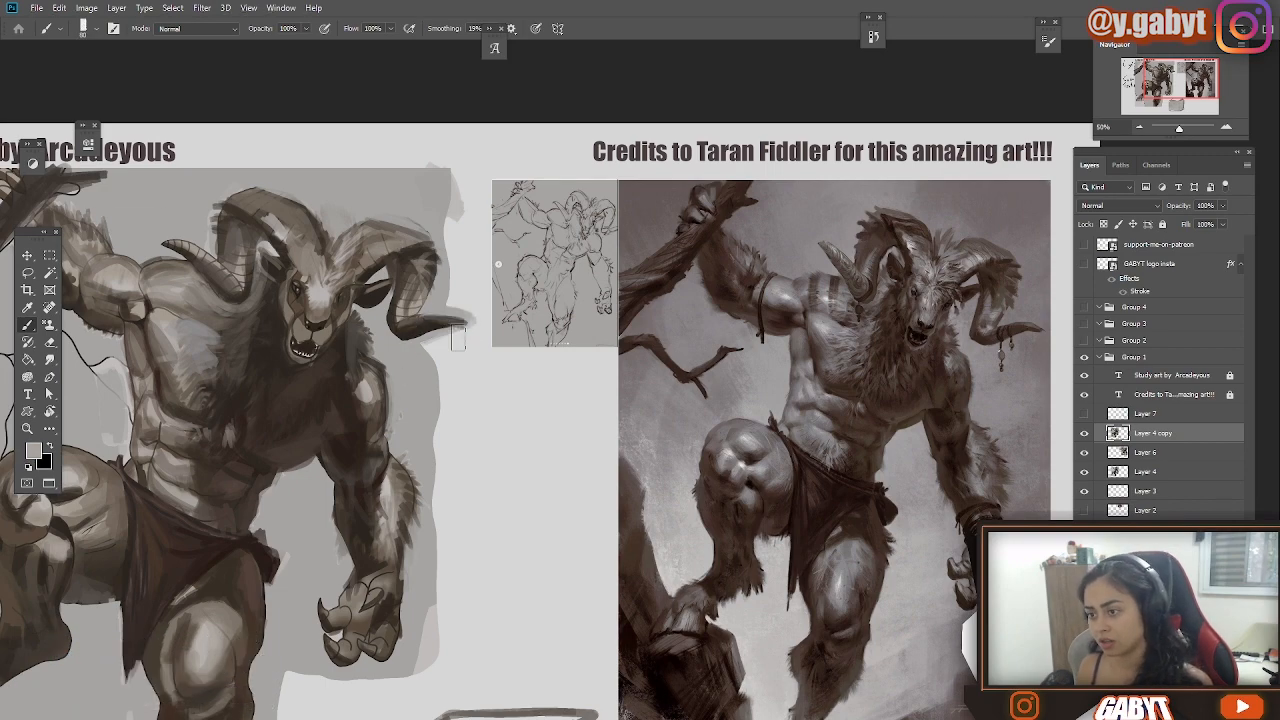
Add dark ridge strokes and ragged edges to the upper curves of both horns with sampled tones.
{"action": "left_click_drag", "start_coordinate": [277, 235], "coordinate": [310, 228]}
{"action": "key", "text": "bracketright"}
{"action": "key", "text": "bracketright"}
{"action": "key", "text": "bracketright"}
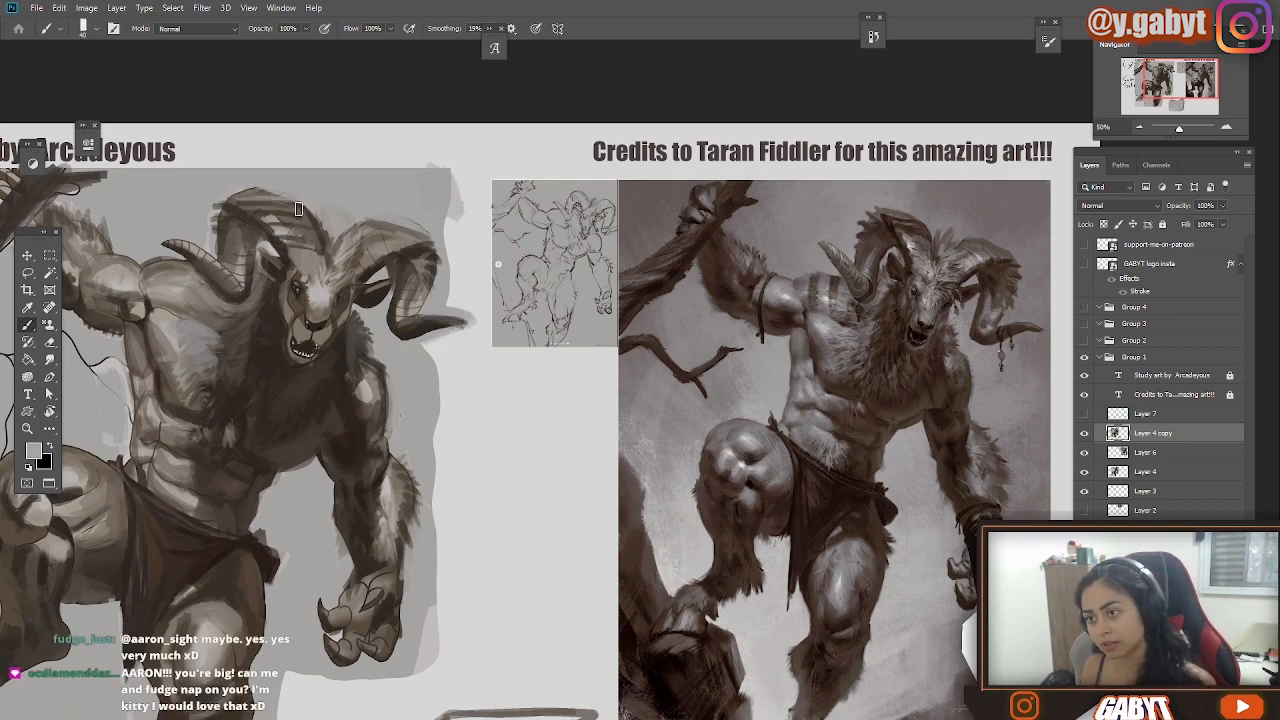
{"action": "left_click", "coordinate": [223, 193], "text": "alt"}
{"action": "key", "text": "bracketleft"}
{"action": "key", "text": "bracketleft"}
{"action": "key", "text": "bracketleft"}
{"action": "left_click", "coordinate": [397, 250], "text": "alt"}
{"action": "left_click_drag", "start_coordinate": [402, 249], "coordinate": [421, 232]}
Hide and show Layer 4 copy to compare the repainted creature with the original study.
{"action": "key", "text": "ctrl+minus"}
{"action": "key", "text": "ctrl+minus"}
{"action": "left_click", "coordinate": [1084, 434]}
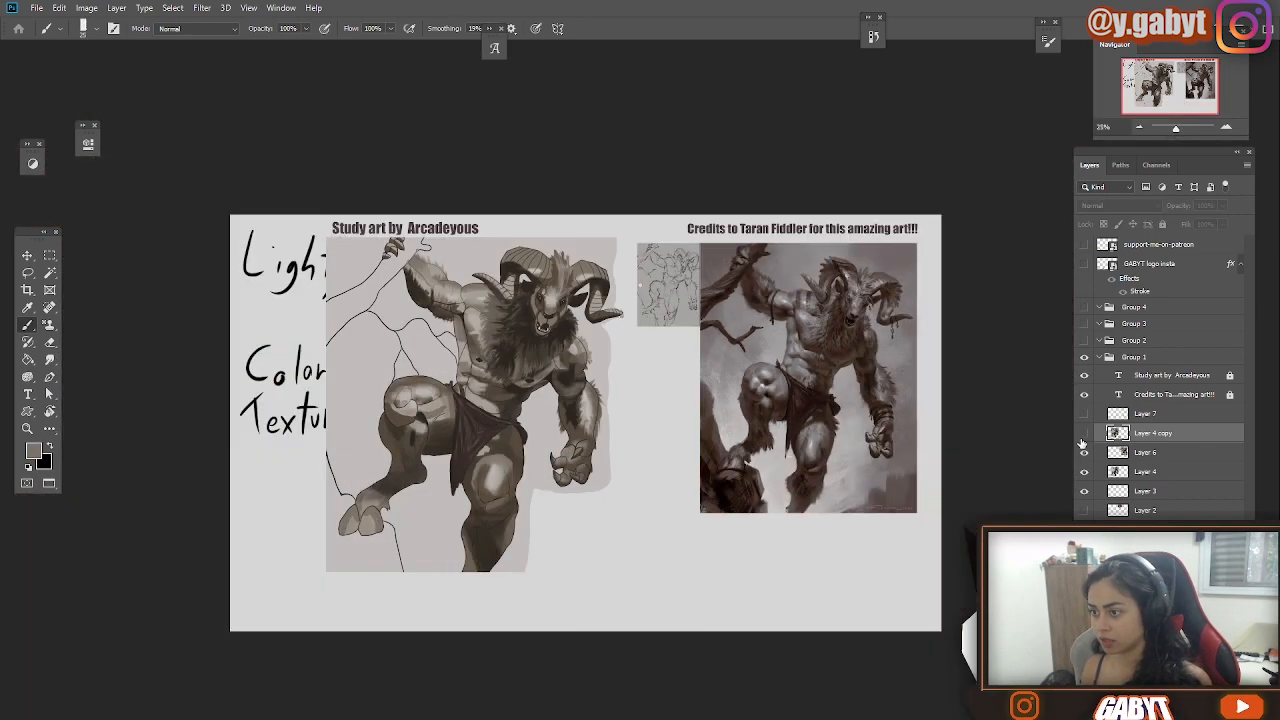
{"action": "left_click", "coordinate": [1084, 434]}
{"action": "left_click_drag", "start_coordinate": [1180, 126], "coordinate": [1178, 128]}
{"action": "left_click_drag", "start_coordinate": [284, 276], "coordinate": [265, 330]}
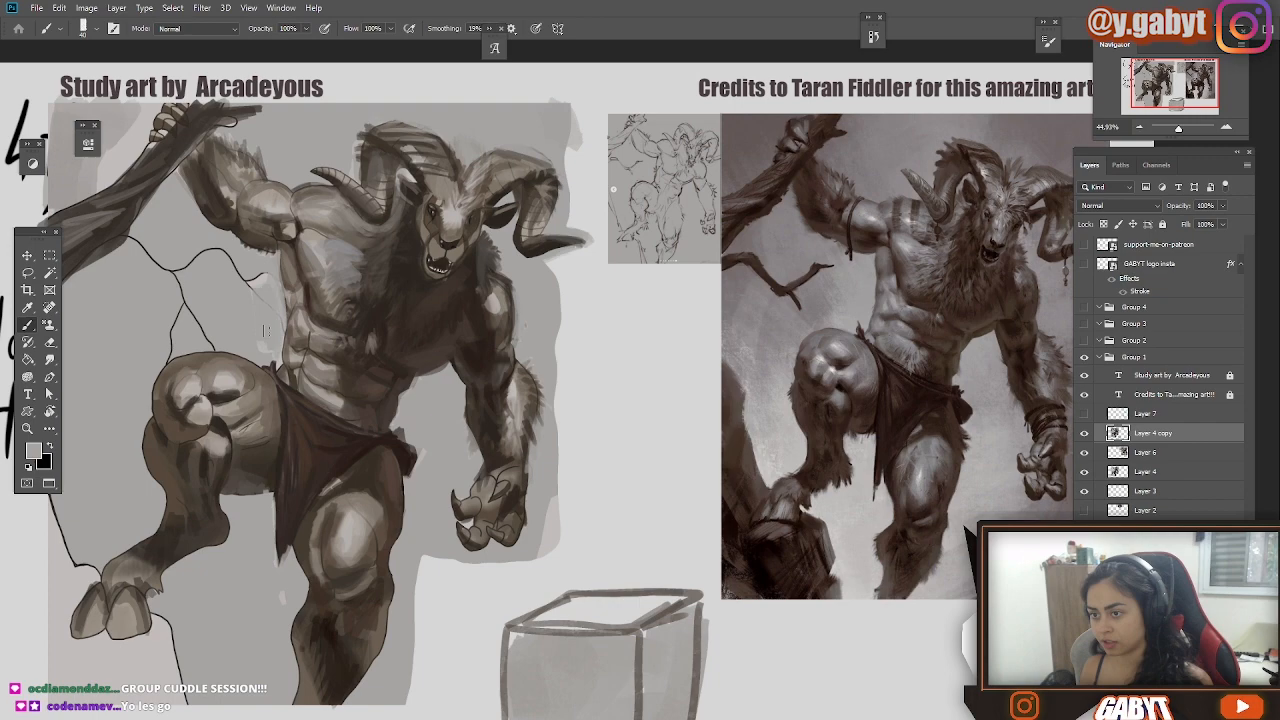
Paint short dark fur strokes along the creature's raised arm with a smaller brush and tones sampled from the arm.
{"action": "left_click", "coordinate": [250, 232], "text": "alt"}
{"action": "key", "text": "bracketleft"}
{"action": "key", "text": "bracketleft"}
{"action": "key", "text": "bracketleft"}
{"action": "key", "text": "bracketleft"}
{"action": "key", "text": "bracketleft"}
{"action": "key", "text": "bracketleft"}
{"action": "mouse_move", "coordinate": [238, 222]}
{"action": "left_mouse_down"}
{"action": "mouse_move", "coordinate": [134, 264]}
{"action": "mouse_move", "coordinate": [216, 280]}
{"action": "left_mouse_up"}
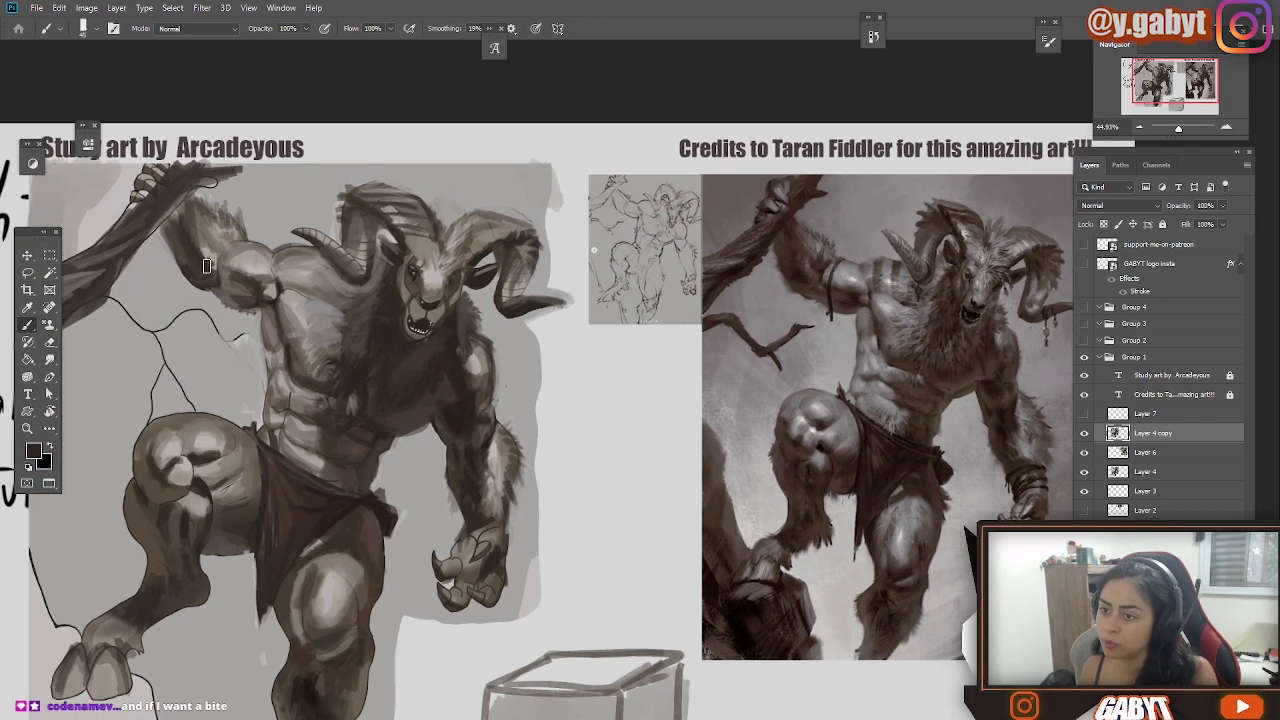
{"action": "left_click", "coordinate": [198, 250], "text": "alt"}
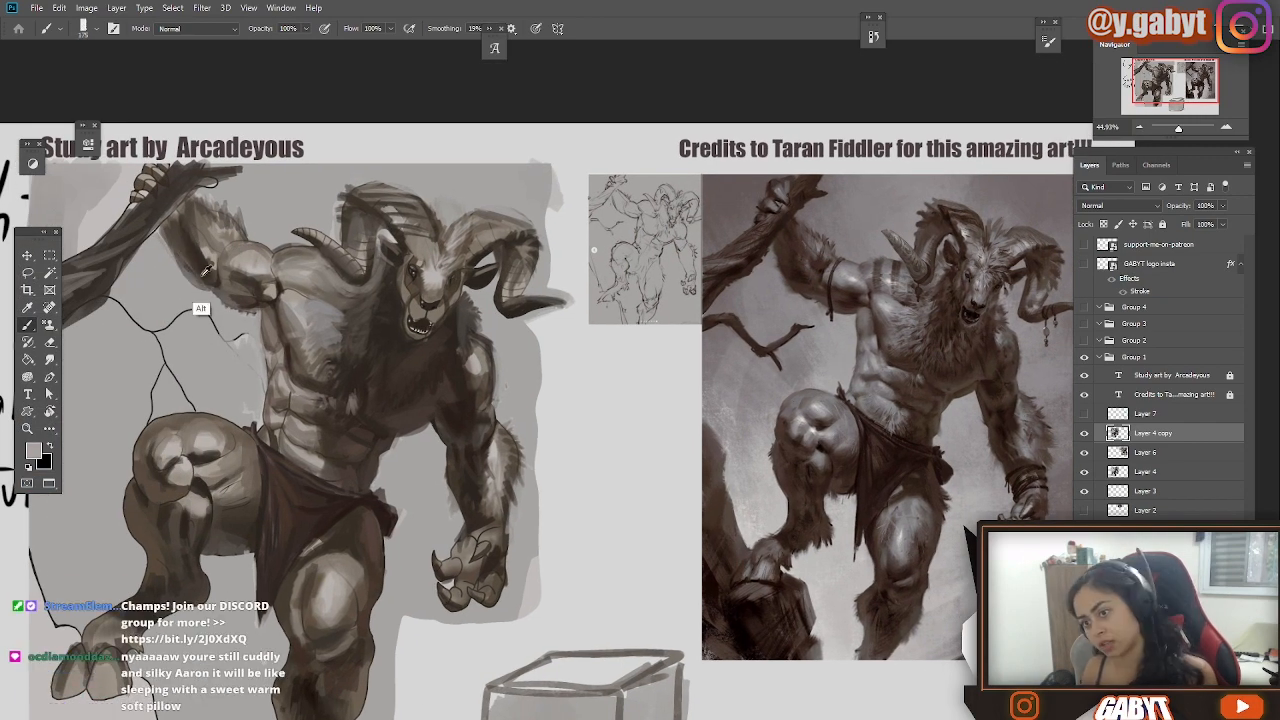
Draw straight dark and light test strokes across the study and the reference to compare their values.
{"action": "left_click_drag", "start_coordinate": [434, 413], "coordinate": [405, 340]}
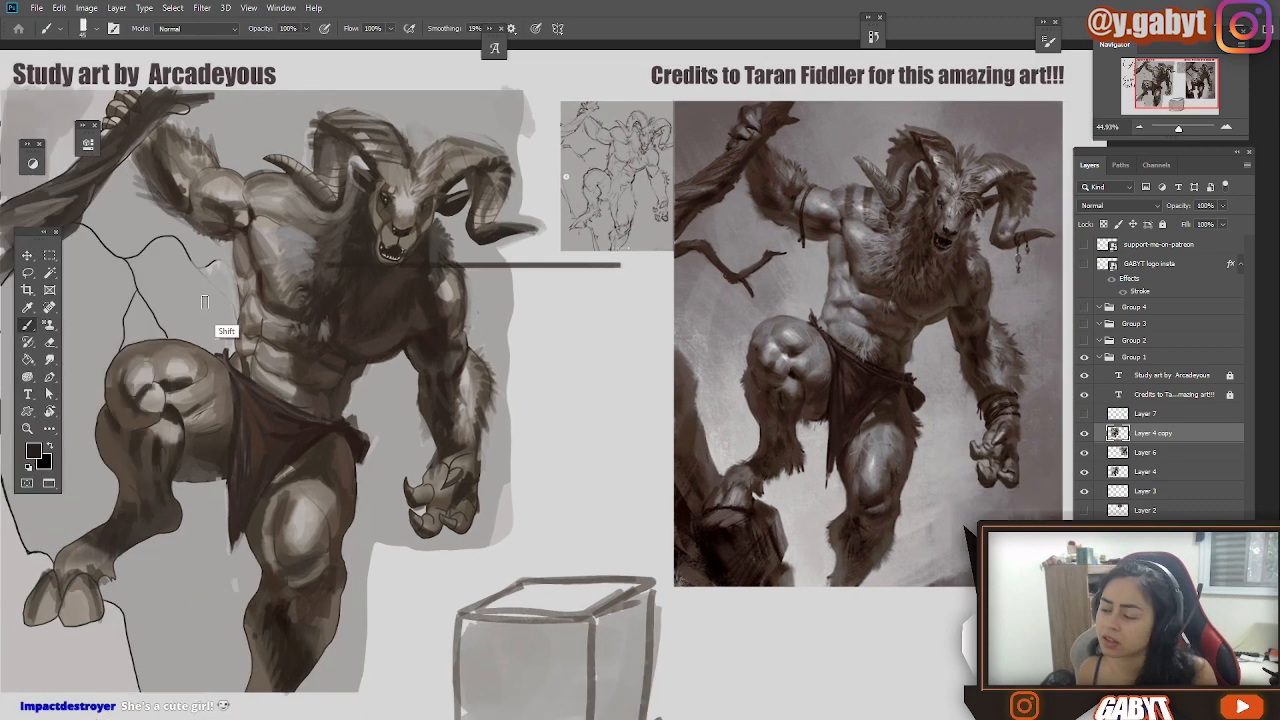
{"action": "left_click", "coordinate": [864, 230], "text": "alt"}
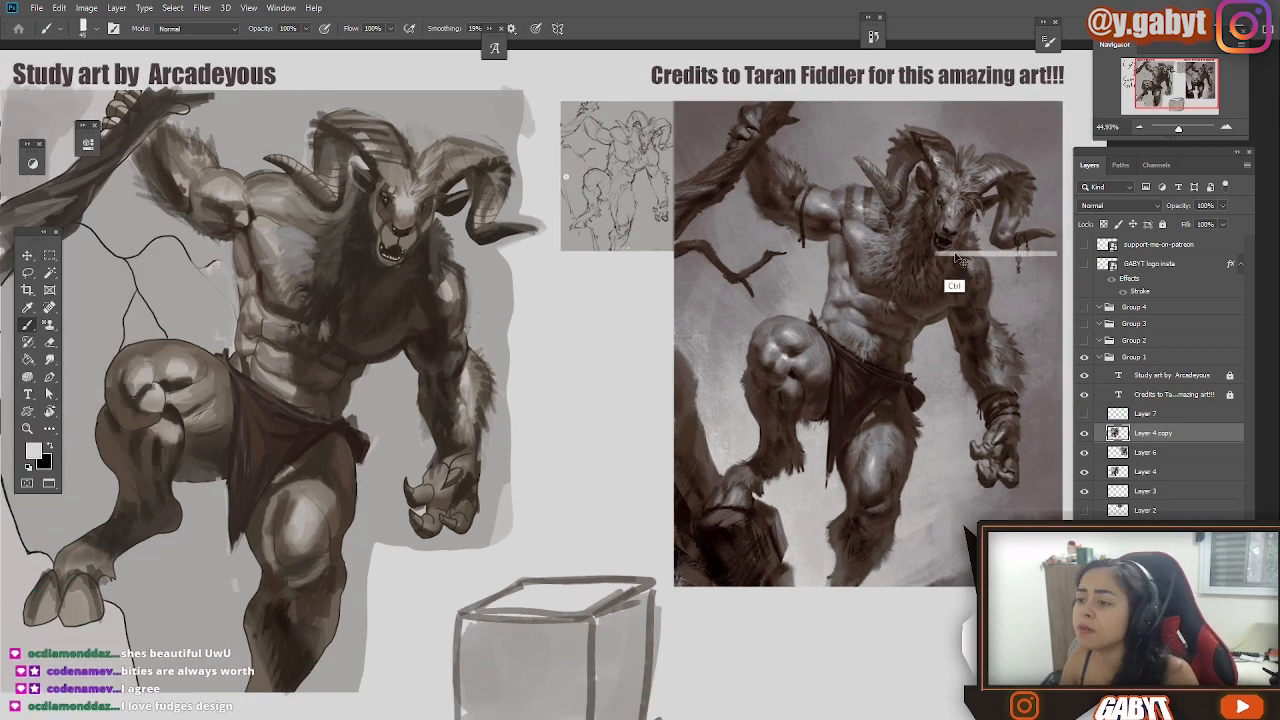
{"action": "left_click_drag", "start_coordinate": [634, 337], "coordinate": [669, 362]}
{"action": "left_click_drag", "start_coordinate": [482, 279], "coordinate": [465, 289]}
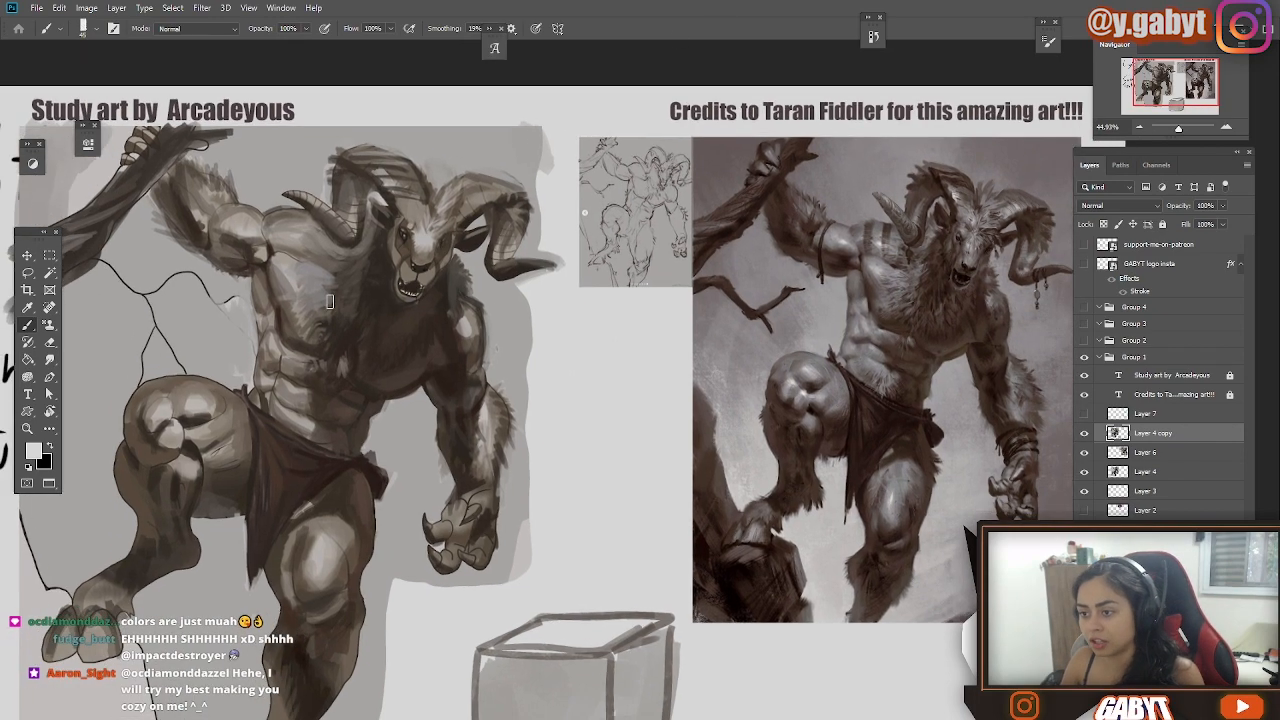
Repaint the small curled horn above the shoulder and refine the shoulder shading with sampled tones.
{"action": "left_click_drag", "start_coordinate": [373, 502], "coordinate": [357, 526]}
{"action": "left_click_drag", "start_coordinate": [409, 341], "coordinate": [440, 332]}
{"action": "left_click_drag", "start_coordinate": [393, 216], "coordinate": [408, 246]}
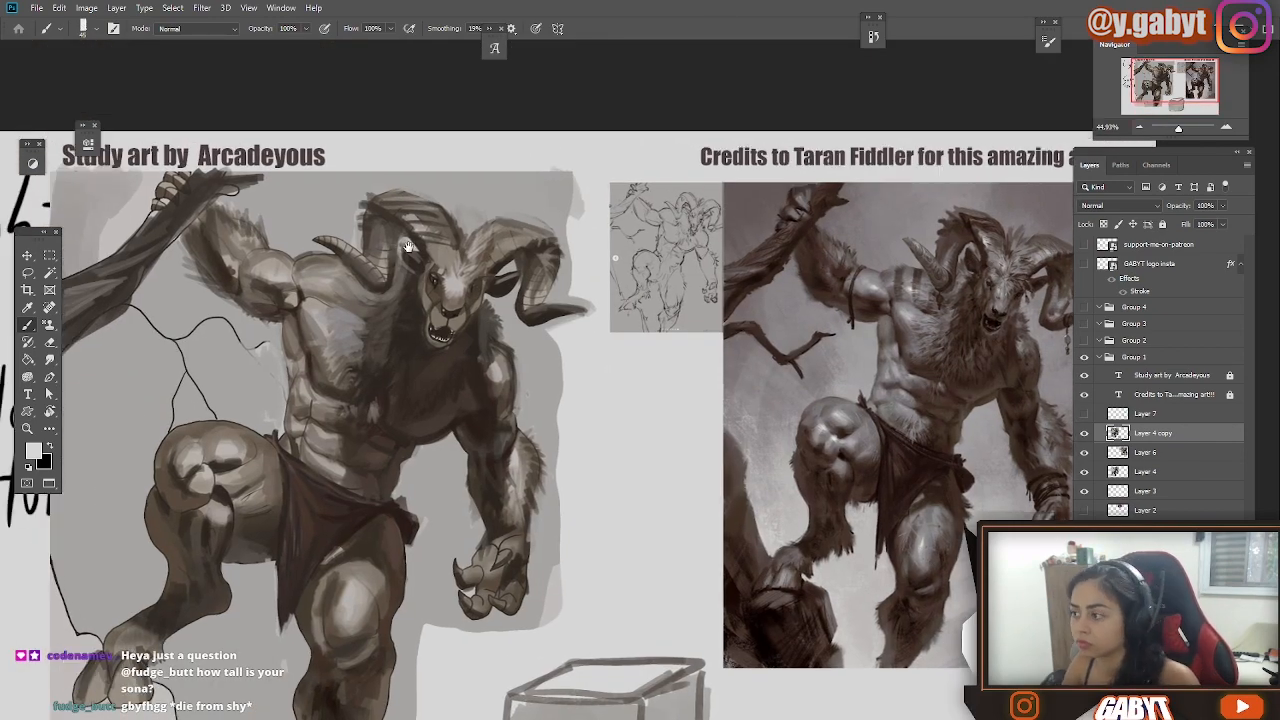
{"action": "mouse_move", "coordinate": [512, 305]}
{"action": "left_mouse_down"}
{"action": "mouse_move", "coordinate": [450, 240]}
{"action": "mouse_move", "coordinate": [525, 260]}
{"action": "left_mouse_up"}
{"action": "left_click", "coordinate": [465, 250], "text": "alt"}
{"action": "mouse_move", "coordinate": [256, 172]}
{"action": "left_mouse_down"}
{"action": "mouse_move", "coordinate": [296, 205]}
{"action": "mouse_move", "coordinate": [225, 212]}
{"action": "left_mouse_up"}
{"action": "left_click", "coordinate": [733, 218], "text": "alt"}
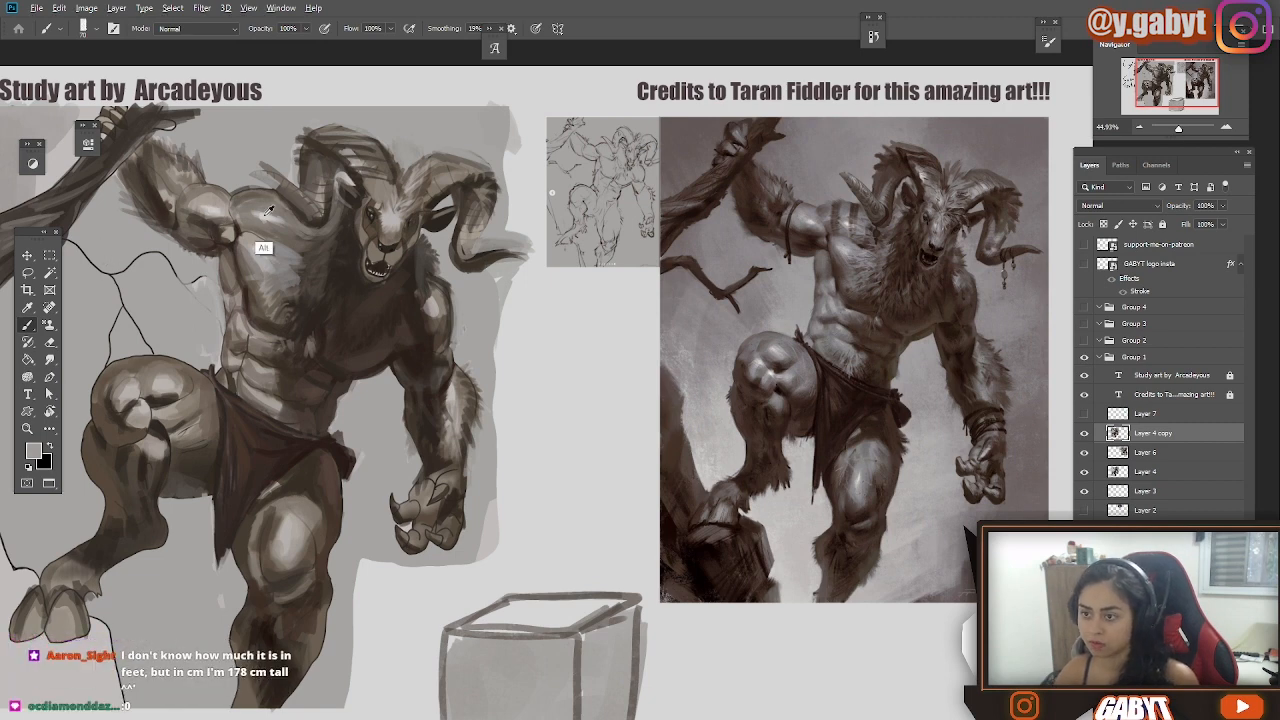
Shade the bent leg below the knee with a larger brush and a tone sampled from the leg.
{"action": "right_click", "coordinate": [165, 410]}
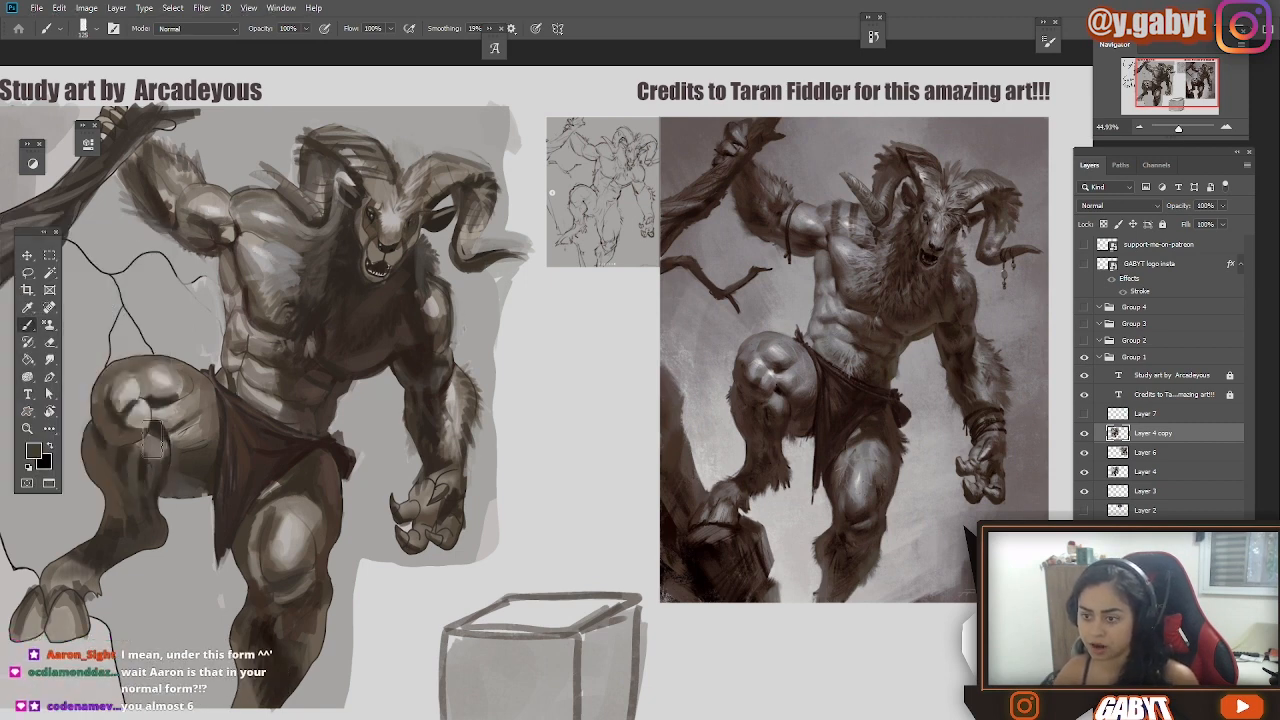
{"action": "left_click", "coordinate": [208, 490], "text": "alt"}
{"action": "left_click_drag", "start_coordinate": [285, 530], "coordinate": [414, 476]}
Lasso the bent leg, copy it to a new layer, nudge it slightly inward and merge it back down.
{"action": "key", "text": "l"}
{"action": "mouse_move", "coordinate": [322, 469]}
{"action": "left_mouse_down"}
{"action": "mouse_move", "coordinate": [326, 454]}
{"action": "mouse_move", "coordinate": [180, 486]}
{"action": "mouse_move", "coordinate": [322, 470]}
{"action": "left_mouse_up"}
{"action": "key", "text": "ctrl+j"}
{"action": "key", "text": "ctrl+t"}
{"action": "left_click_drag", "start_coordinate": [268, 420], "coordinate": [285, 427]}
{"action": "key", "text": "Return"}
{"action": "key", "text": "b"}
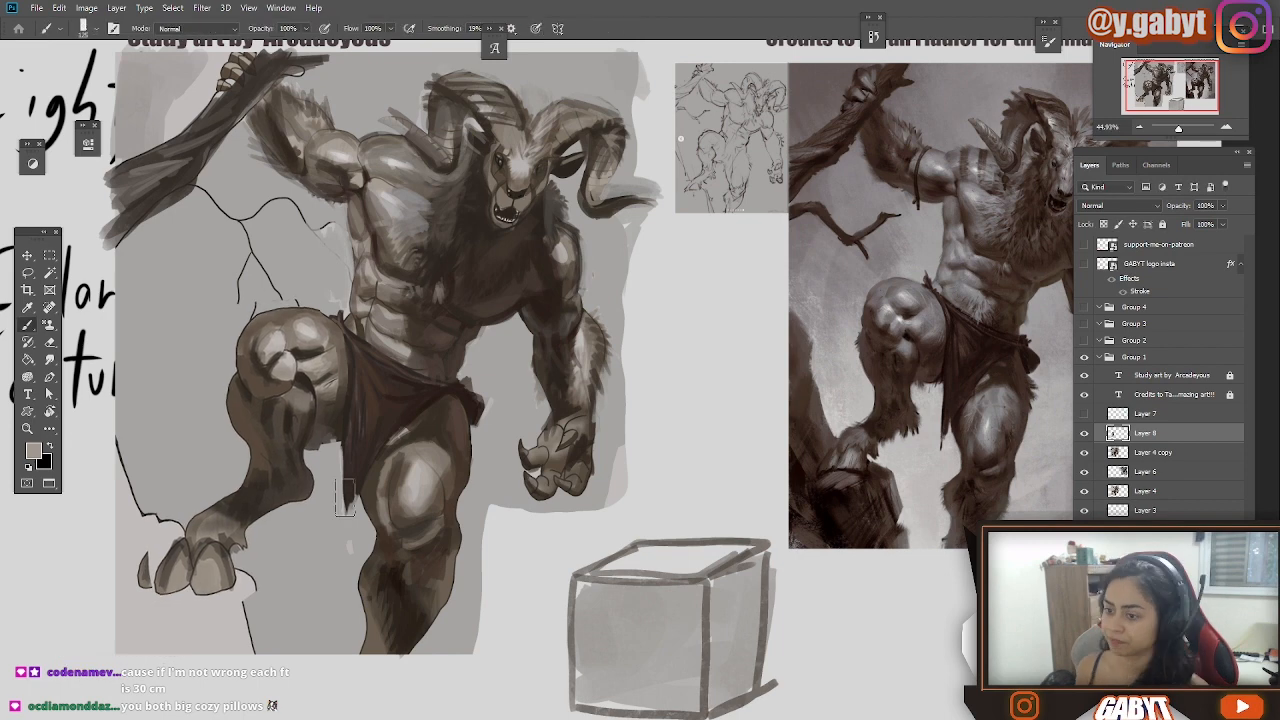
{"action": "key", "text": "ctrl+e"}
Block in the dark rock around and beneath the raised foot with a tone sampled from the reference's rock.
{"action": "mouse_move", "coordinate": [143, 556]}
{"action": "left_mouse_down"}
{"action": "mouse_move", "coordinate": [251, 578]}
{"action": "mouse_move", "coordinate": [142, 632]}
{"action": "mouse_move", "coordinate": [137, 588]}
{"action": "mouse_move", "coordinate": [235, 625]}
{"action": "left_mouse_up"}
{"action": "left_click", "coordinate": [815, 485], "text": "alt"}
{"action": "left_click_drag", "start_coordinate": [125, 460], "coordinate": [140, 600]}
Paint fur and darker tones on the lower leg and toes, and add a dark contact shadow beneath the foot.
{"action": "left_click", "coordinate": [300, 476], "text": "alt"}
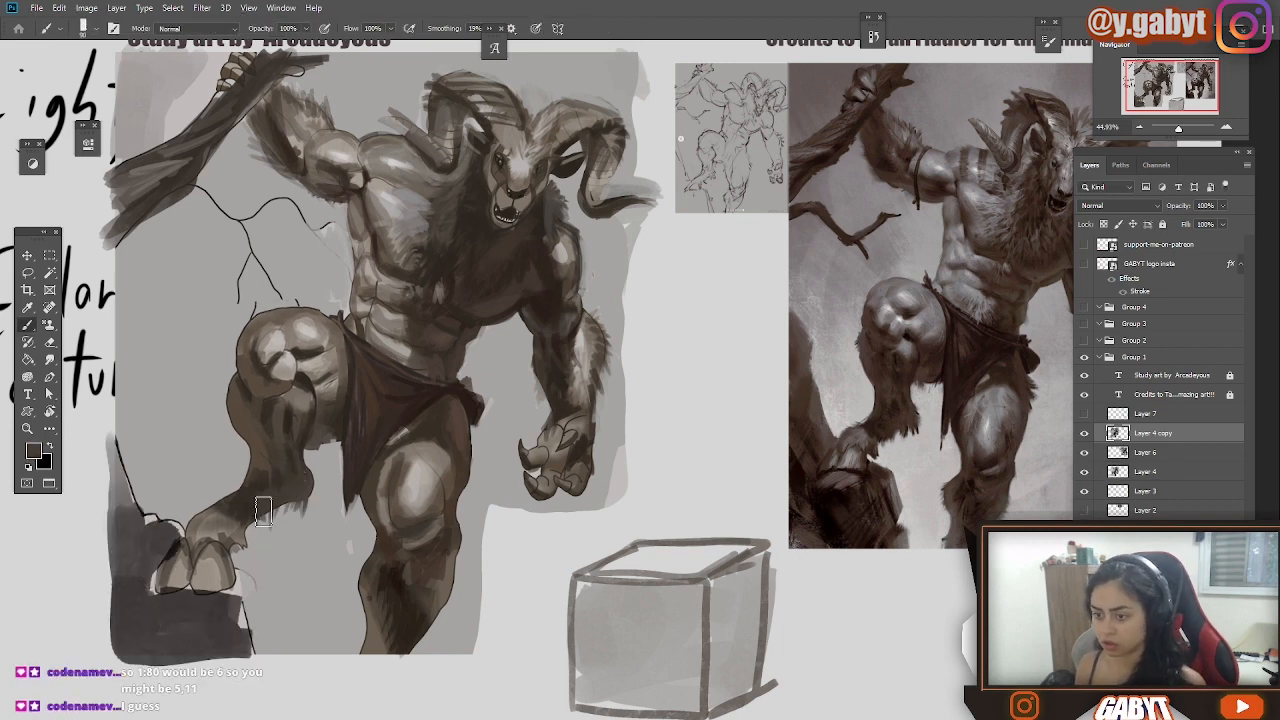
{"action": "mouse_move", "coordinate": [190, 515]}
{"action": "left_mouse_down"}
{"action": "mouse_move", "coordinate": [263, 585]}
{"action": "mouse_move", "coordinate": [177, 551]}
{"action": "mouse_move", "coordinate": [185, 585]}
{"action": "left_mouse_up"}
{"action": "left_click", "coordinate": [150, 615], "text": "alt"}
{"action": "left_click_drag", "start_coordinate": [240, 600], "coordinate": [189, 601]}
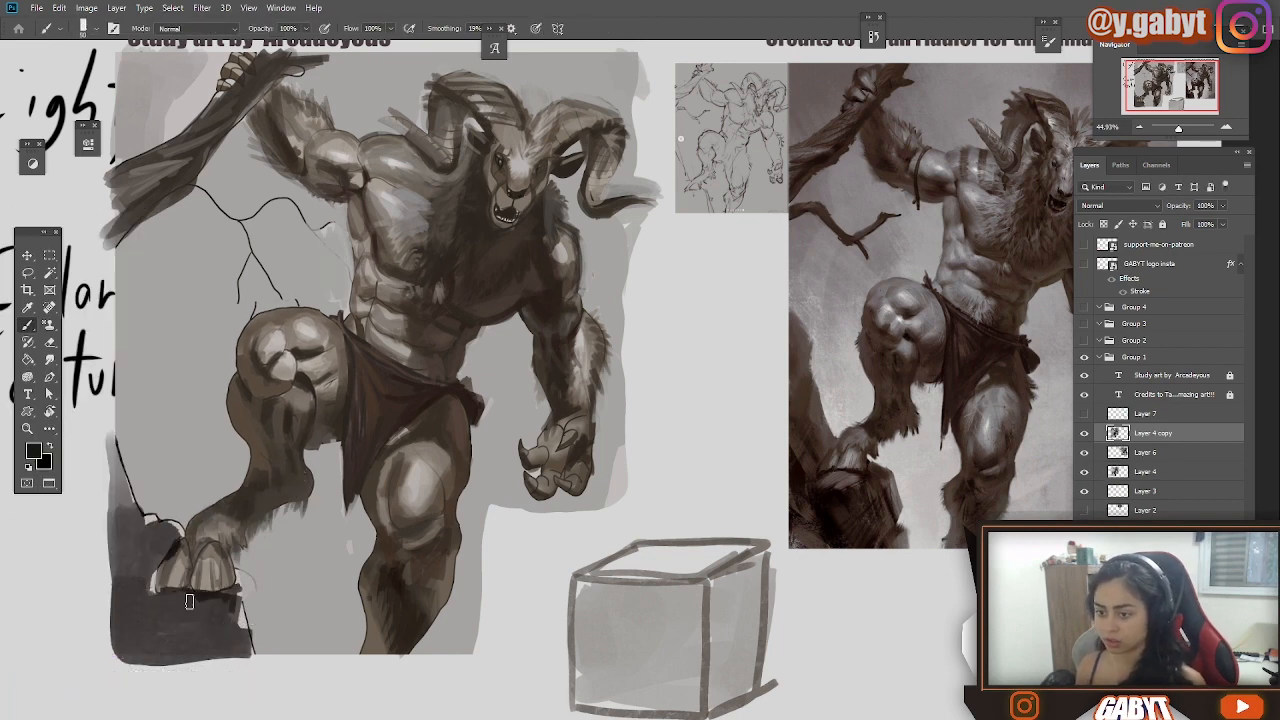
Paint a dark band around the raised upper arm and several wrapped bands around the lowered wrist.
{"action": "left_click", "coordinate": [347, 368], "text": "alt"}
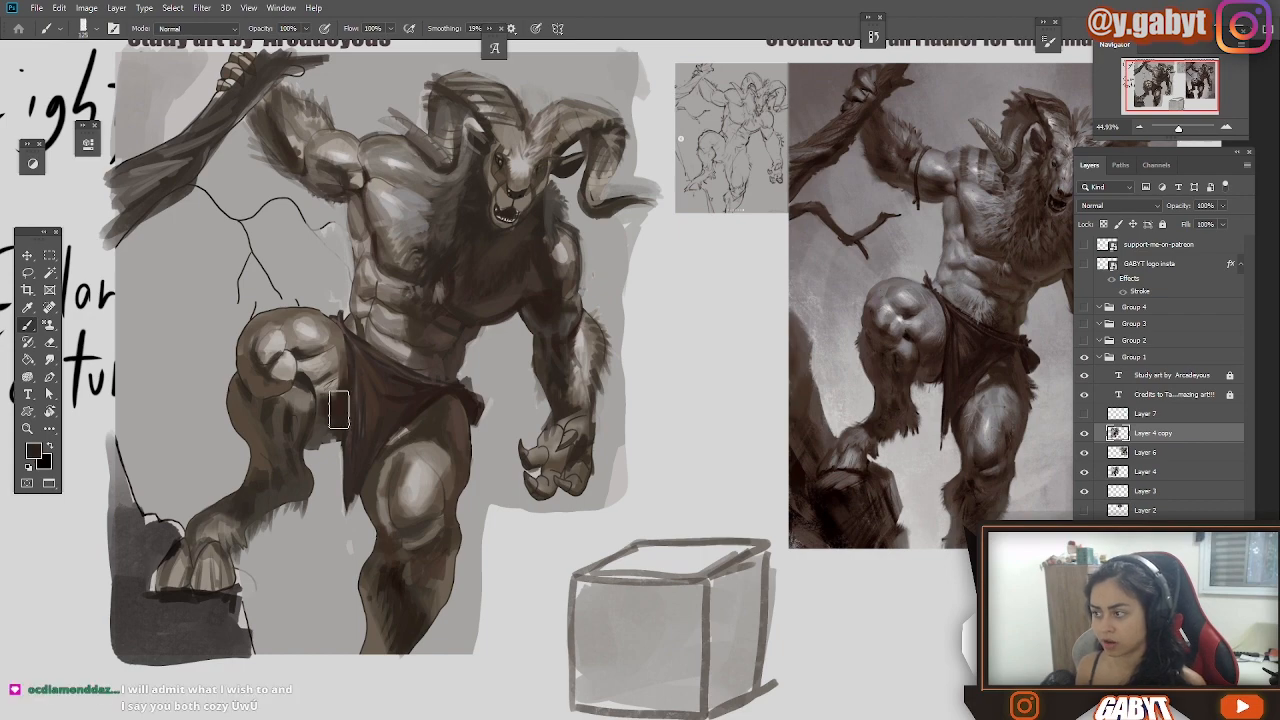
{"action": "left_click_drag", "start_coordinate": [406, 250], "coordinate": [340, 332]}
{"action": "left_click_drag", "start_coordinate": [265, 212], "coordinate": [253, 267]}
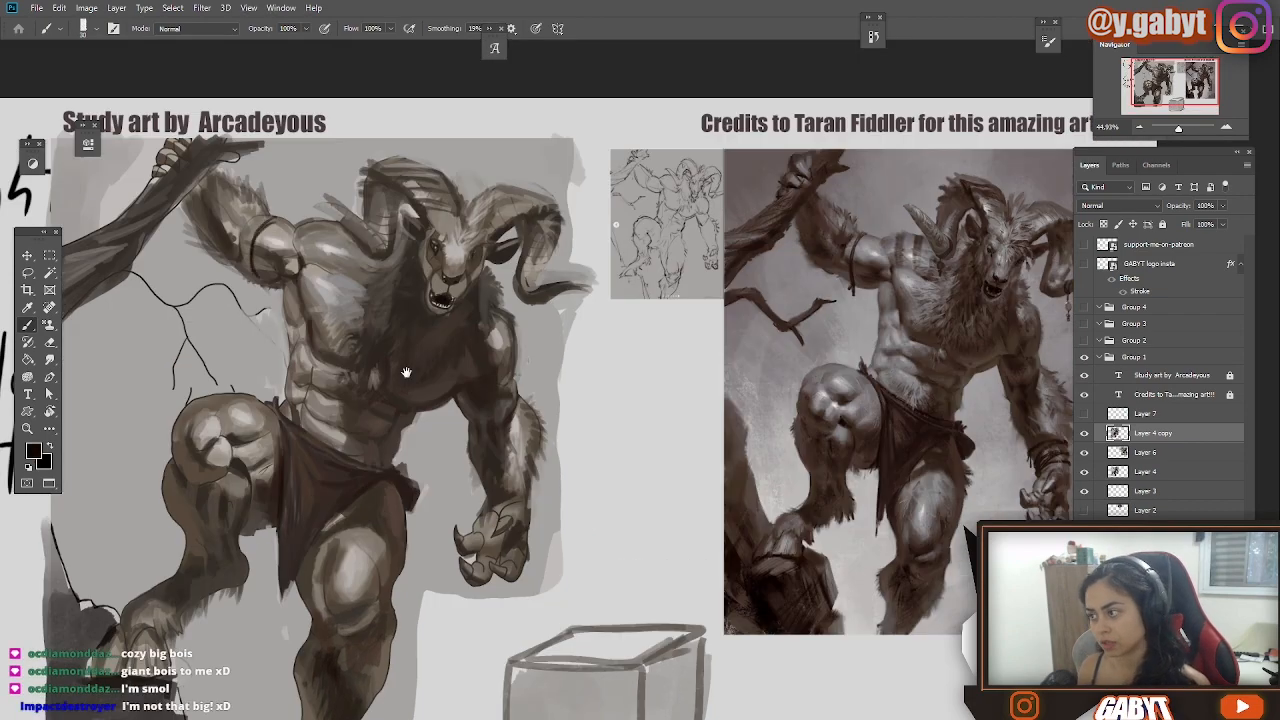
{"action": "left_click_drag", "start_coordinate": [406, 371], "coordinate": [301, 254]}
{"action": "left_click_drag", "start_coordinate": [378, 352], "coordinate": [424, 352]}
{"action": "mouse_move", "coordinate": [379, 370]}
{"action": "left_mouse_down"}
{"action": "mouse_move", "coordinate": [511, 394]}
{"action": "mouse_move", "coordinate": [525, 426]}
{"action": "left_mouse_up"}
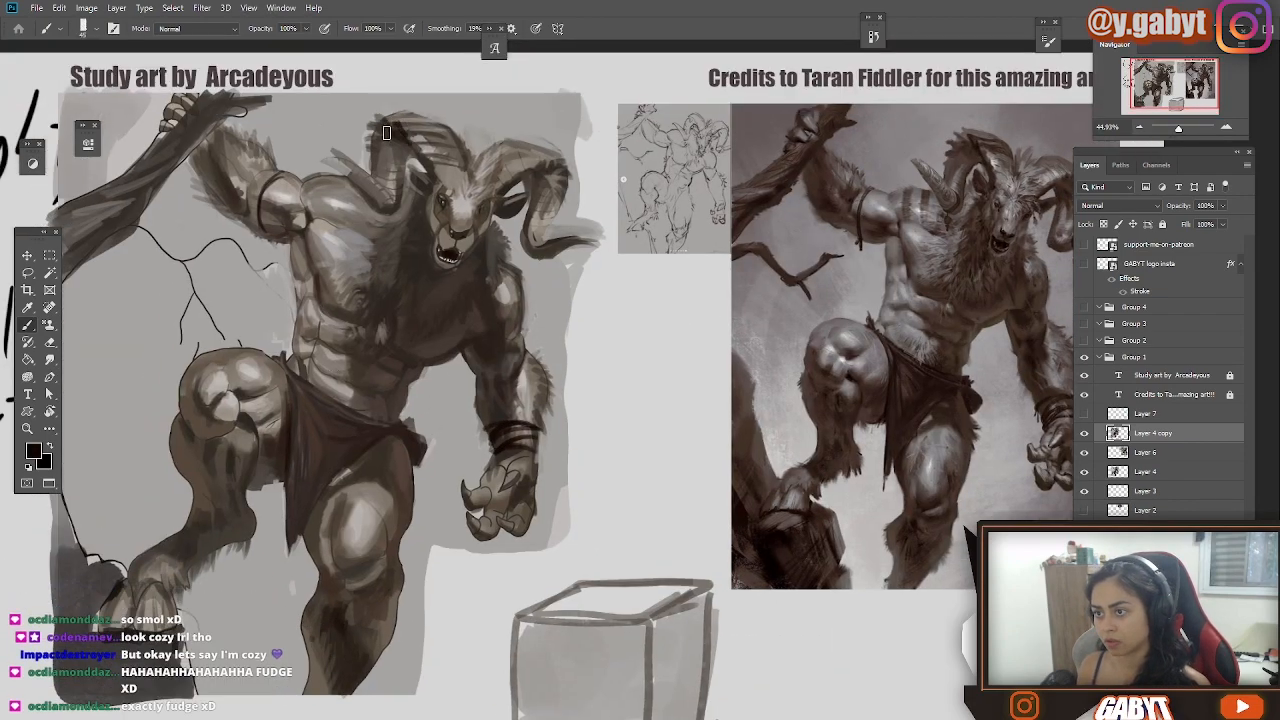
Add a dark contour to the central horn and dark bands around the outer horn's tip.
{"action": "left_click_drag", "start_coordinate": [386, 131], "coordinate": [270, 144]}
{"action": "key", "text": "bracketleft"}
{"action": "key", "text": "bracketleft"}
{"action": "key", "text": "bracketleft"}
{"action": "key", "text": "bracketleft"}
{"action": "left_click_drag", "start_coordinate": [304, 319], "coordinate": [453, 245]}
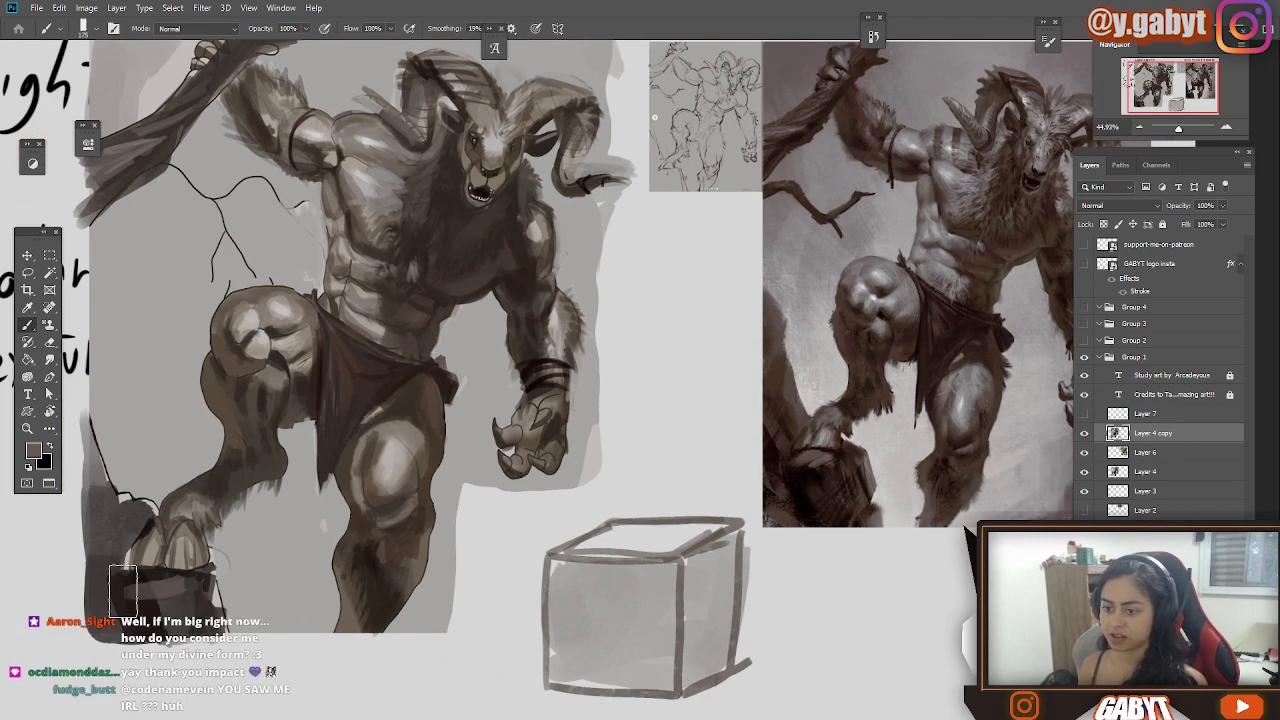
Shape the rock block under the foot with a lighter top plane and refine the calf's fur edge.
{"action": "left_click_drag", "start_coordinate": [316, 387], "coordinate": [316, 457]}
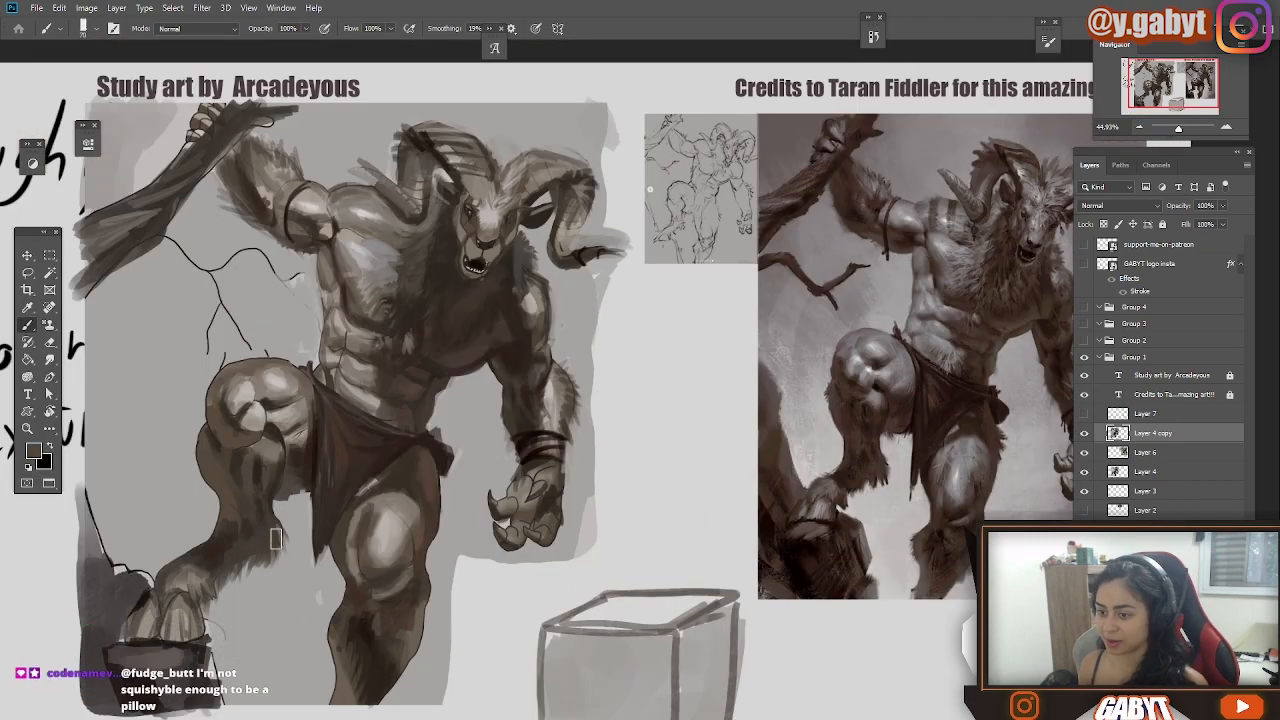
{"action": "left_click_drag", "start_coordinate": [276, 538], "coordinate": [256, 426]}
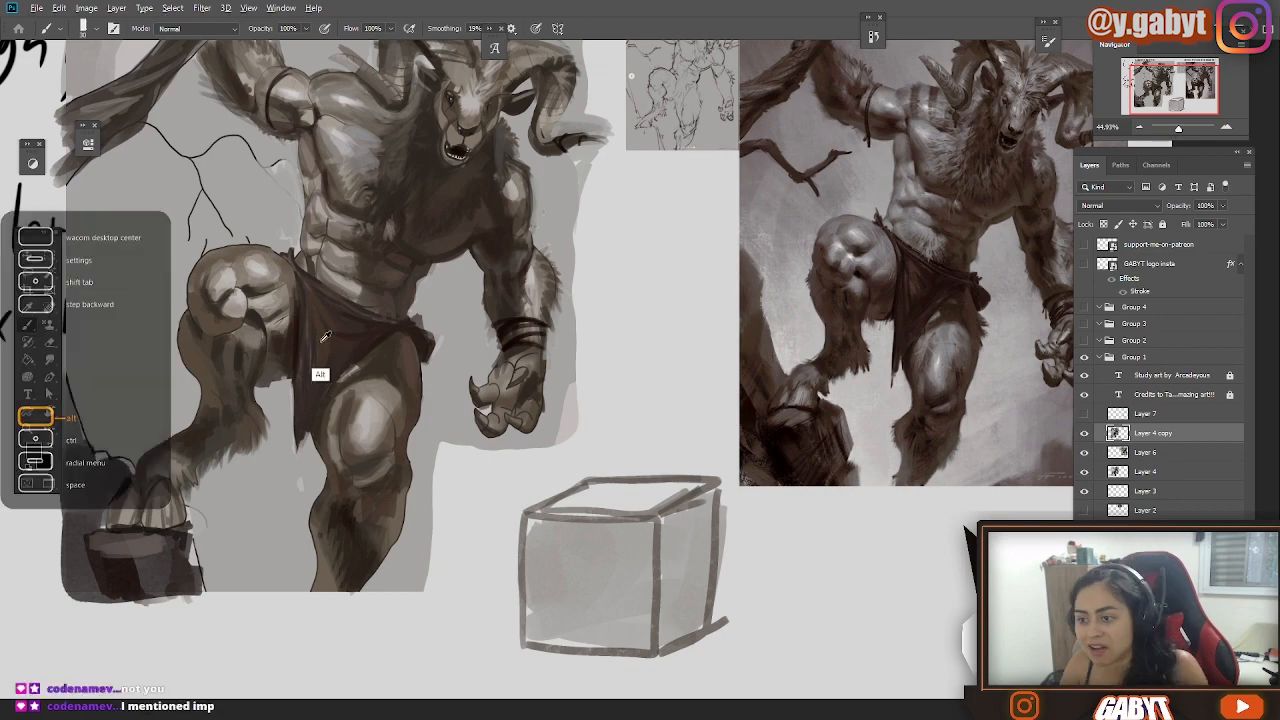
{"action": "scroll", "coordinate": [333, 395], "scroll_direction": "up", "scroll_amount": 3}
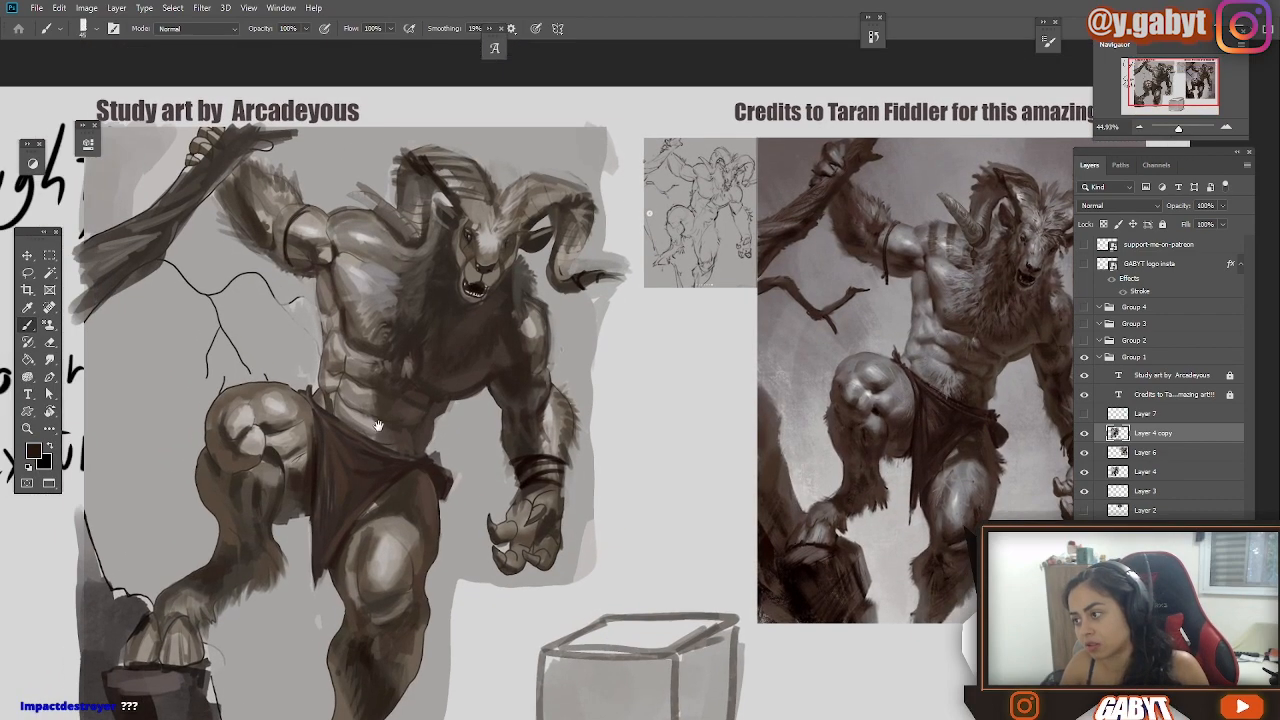
Paint a light tuft of fur on the lower abdomen just above the loincloth with sampled tones.
{"action": "right_click", "coordinate": [388, 440]}
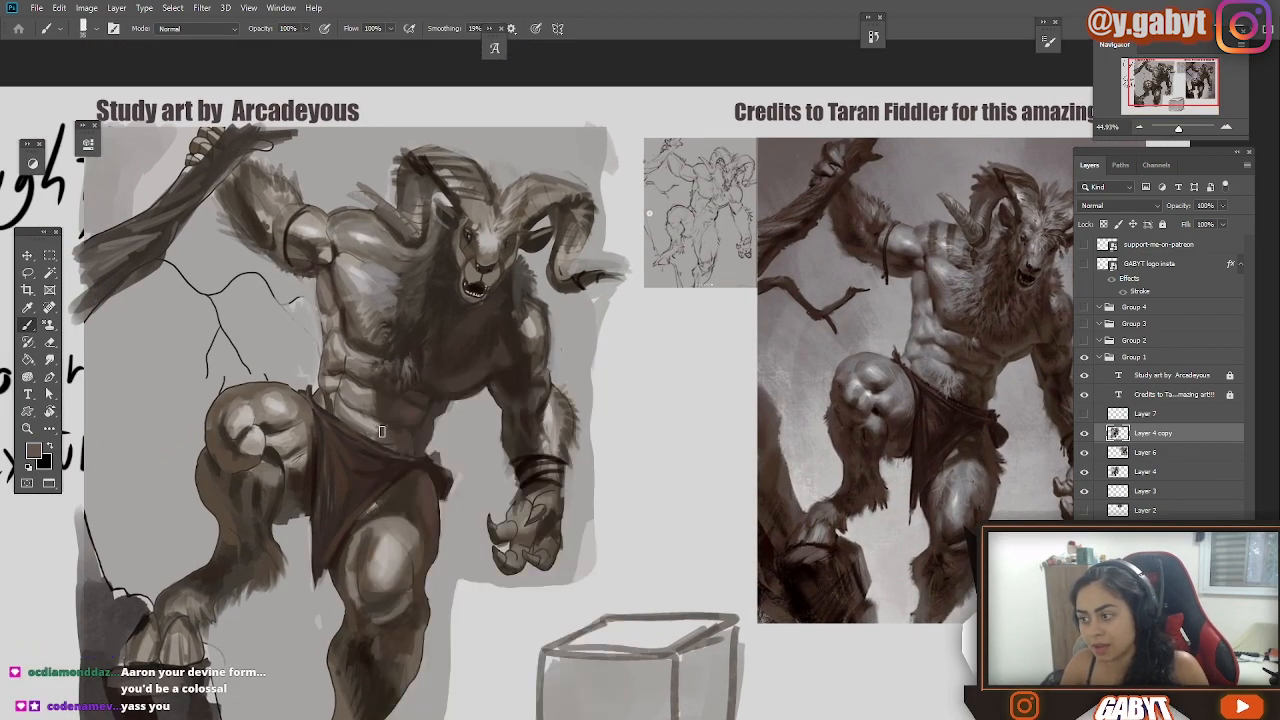
{"action": "left_click", "coordinate": [384, 432], "text": "alt"}
{"action": "mouse_move", "coordinate": [380, 428]}
{"action": "left_mouse_down"}
{"action": "mouse_move", "coordinate": [365, 447]}
{"action": "mouse_move", "coordinate": [334, 398]}
{"action": "mouse_move", "coordinate": [357, 406]}
{"action": "left_mouse_up"}
{"action": "left_click", "coordinate": [330, 396], "text": "alt"}
{"action": "left_click", "coordinate": [328, 402], "text": "alt"}
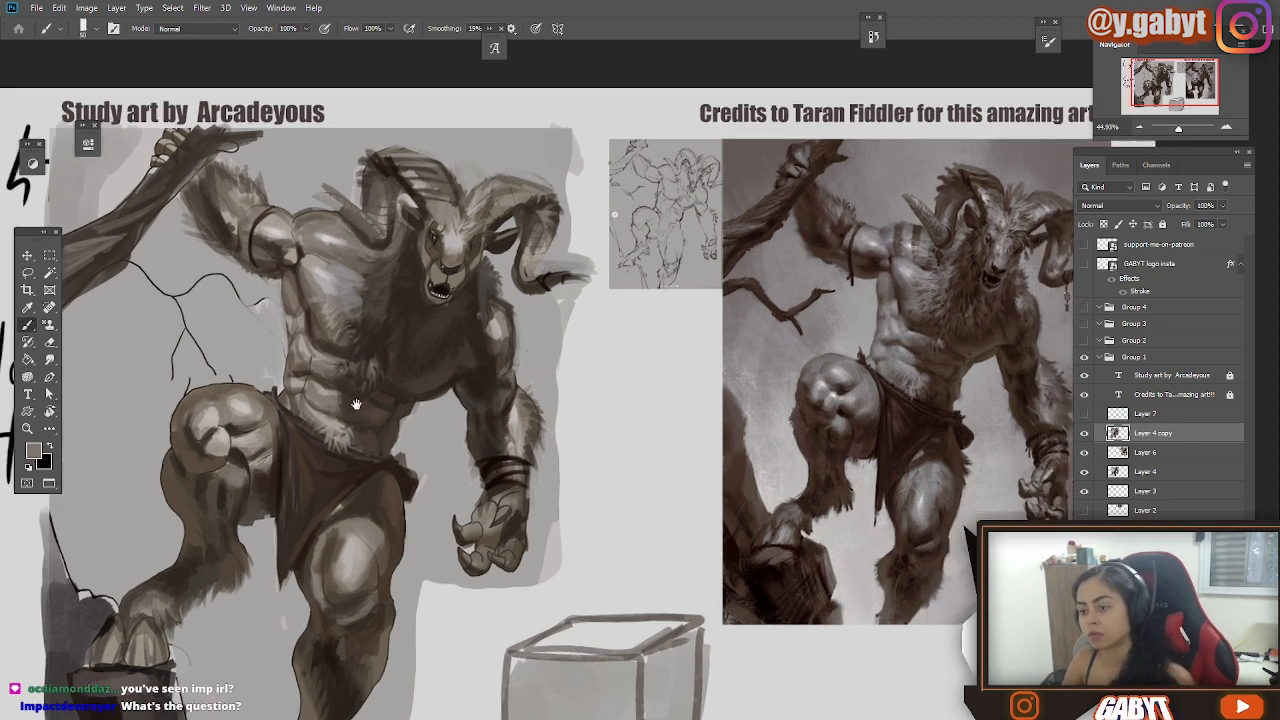
Add dark accents beside the creature's eye and shade the lowered arm with sampled tones.
{"action": "left_click", "coordinate": [398, 400], "text": "alt"}
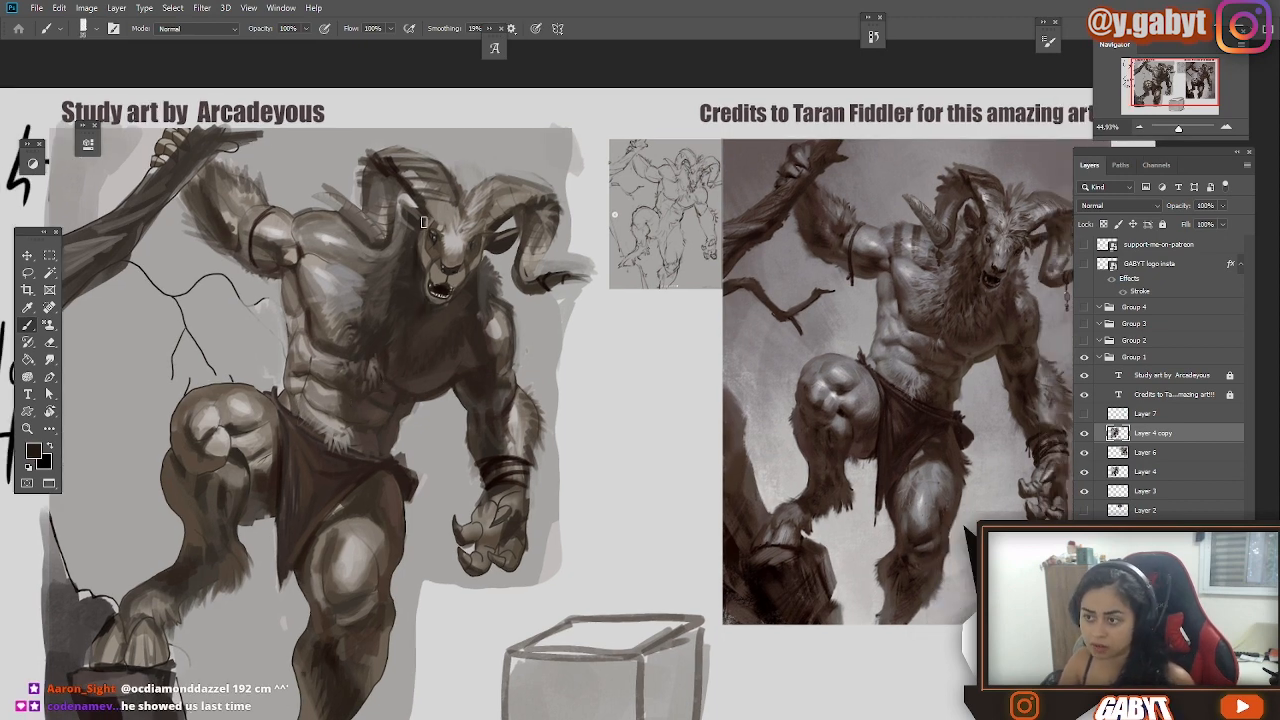
{"action": "left_click_drag", "start_coordinate": [424, 222], "coordinate": [422, 248]}
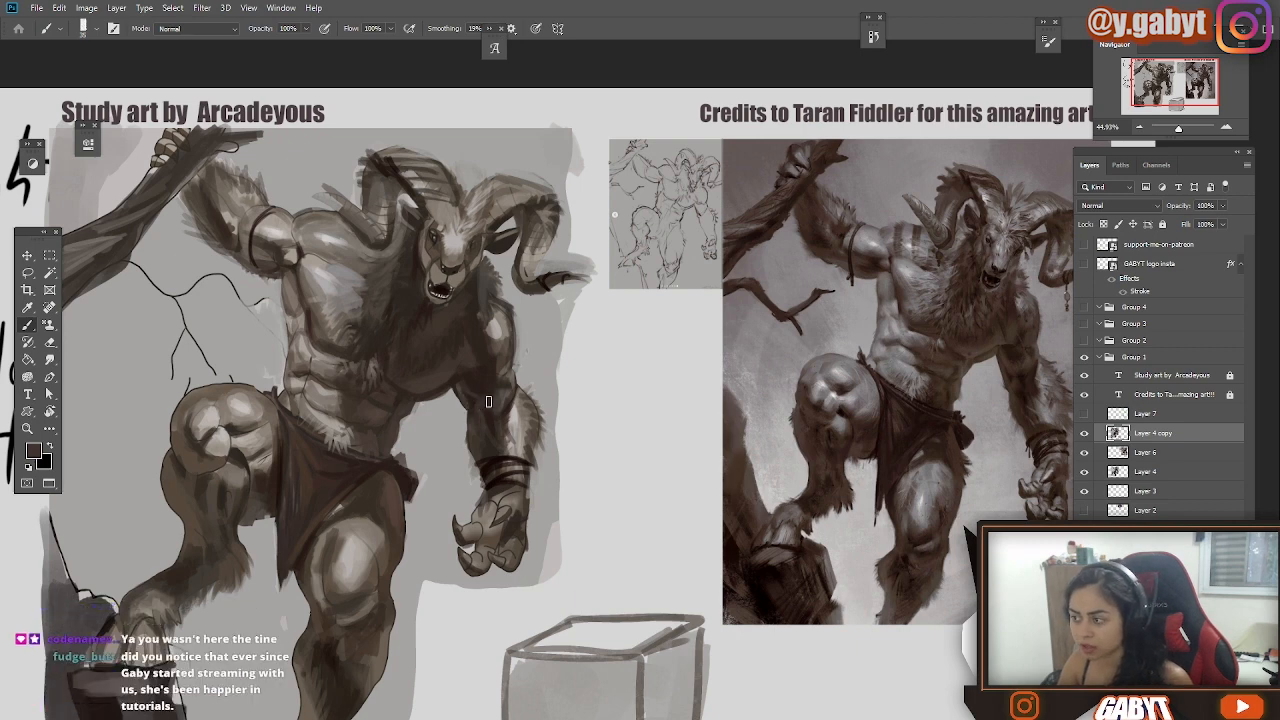
{"action": "left_click", "coordinate": [512, 378], "text": "alt"}
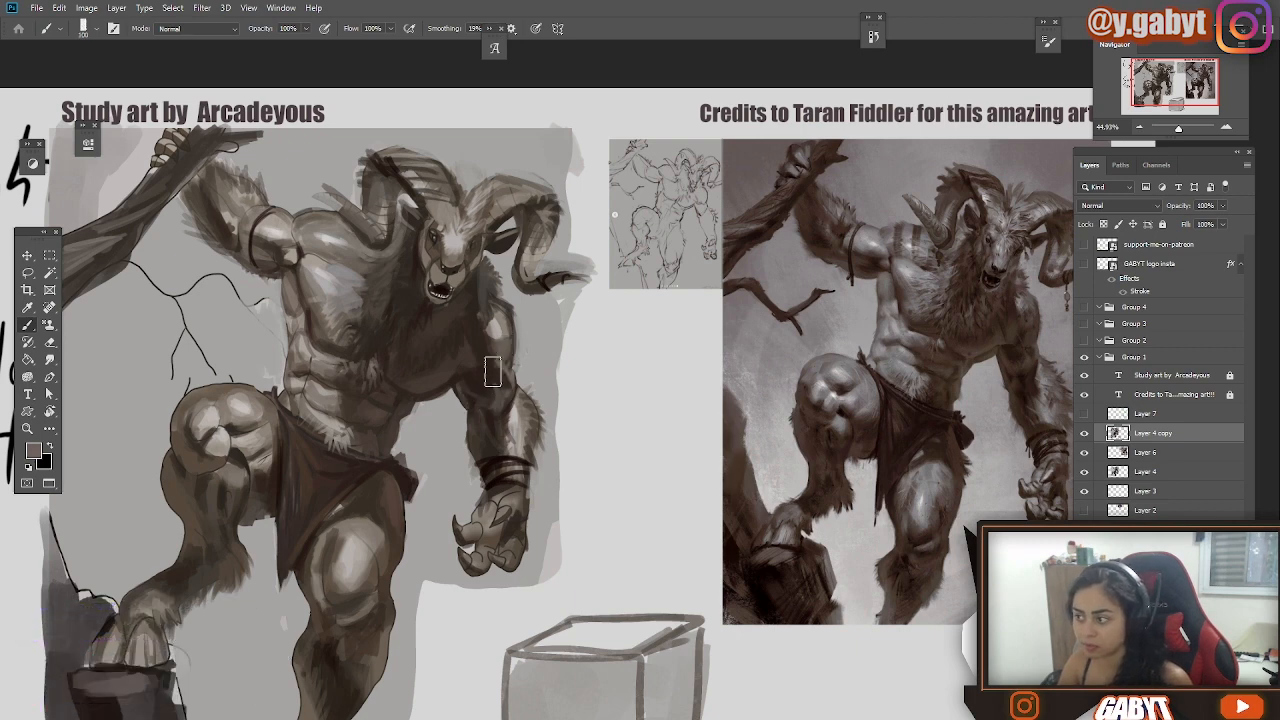
{"action": "left_click_drag", "start_coordinate": [545, 475], "coordinate": [505, 455]}
Copy the lowered arm to a new layer, narrow it to about 92% width, tilt it outward and merge it down.
{"action": "key", "text": "l"}
{"action": "left_click_drag", "start_coordinate": [465, 280], "coordinate": [410, 365]}
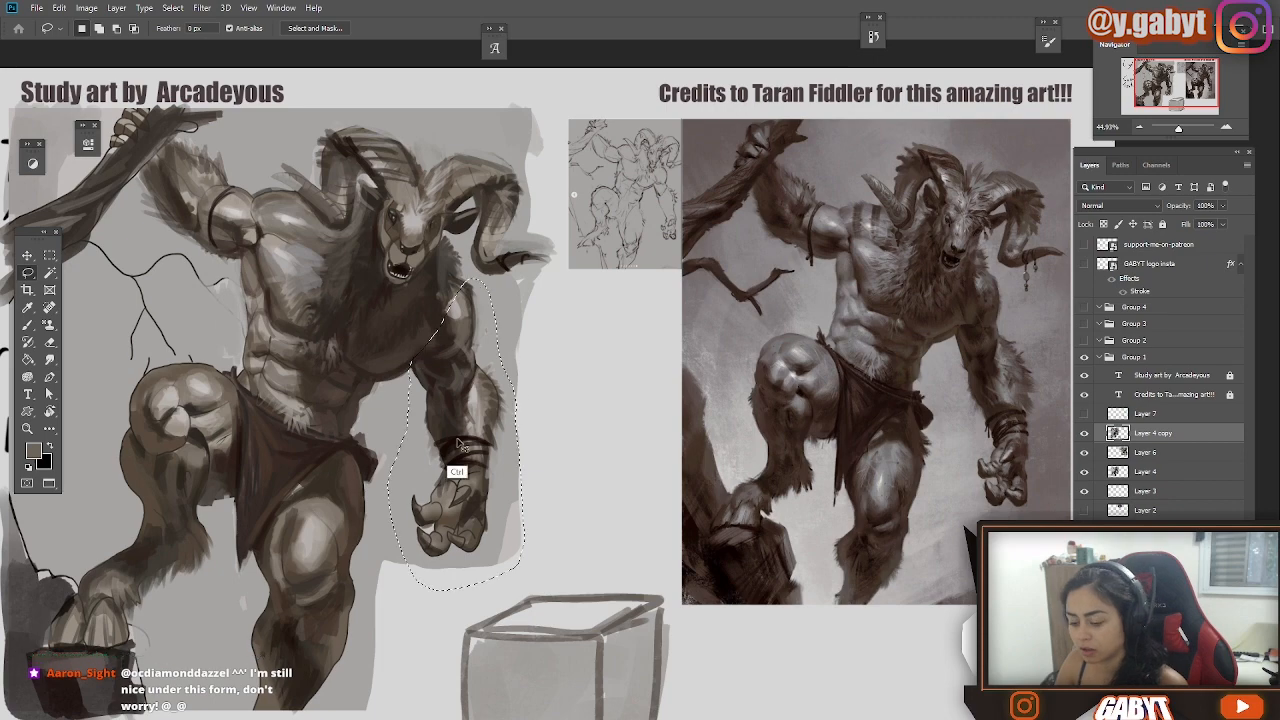
{"action": "key", "text": "ctrl+j"}
{"action": "key", "text": "ctrl+t"}
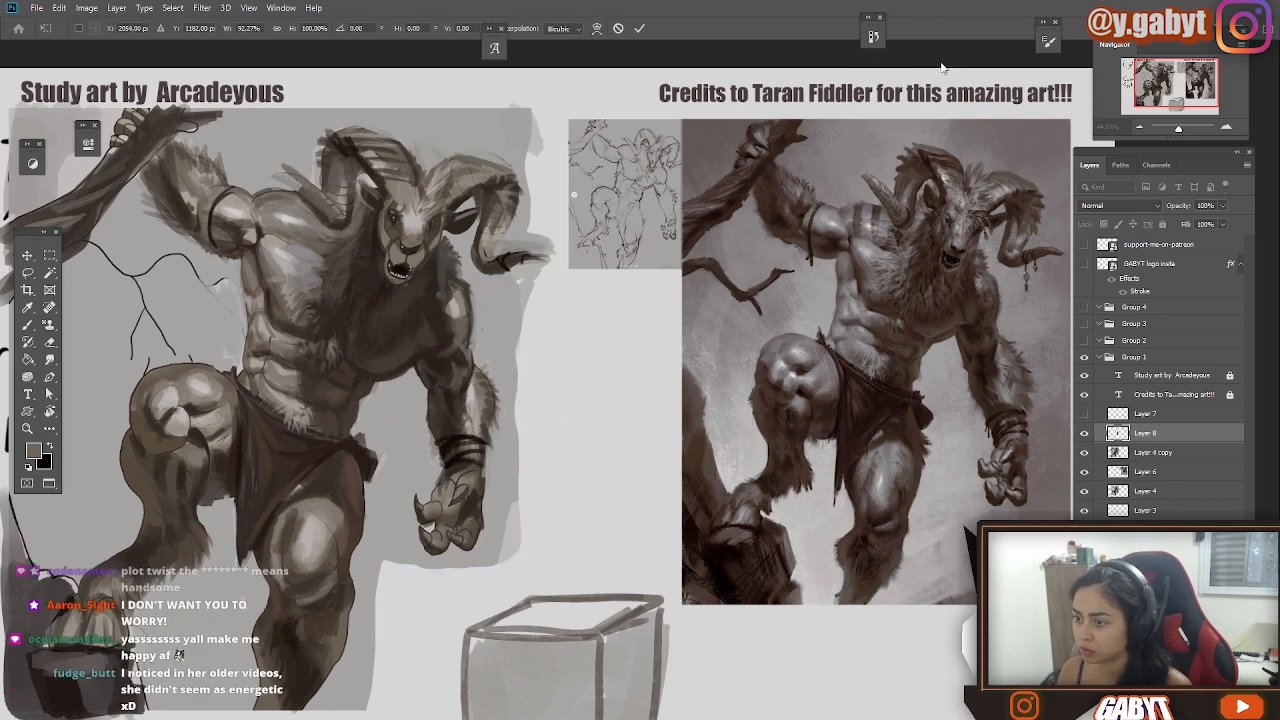
{"action": "left_click_drag", "start_coordinate": [862, 402], "coordinate": [848, 358]}
{"action": "key", "text": "Return"}
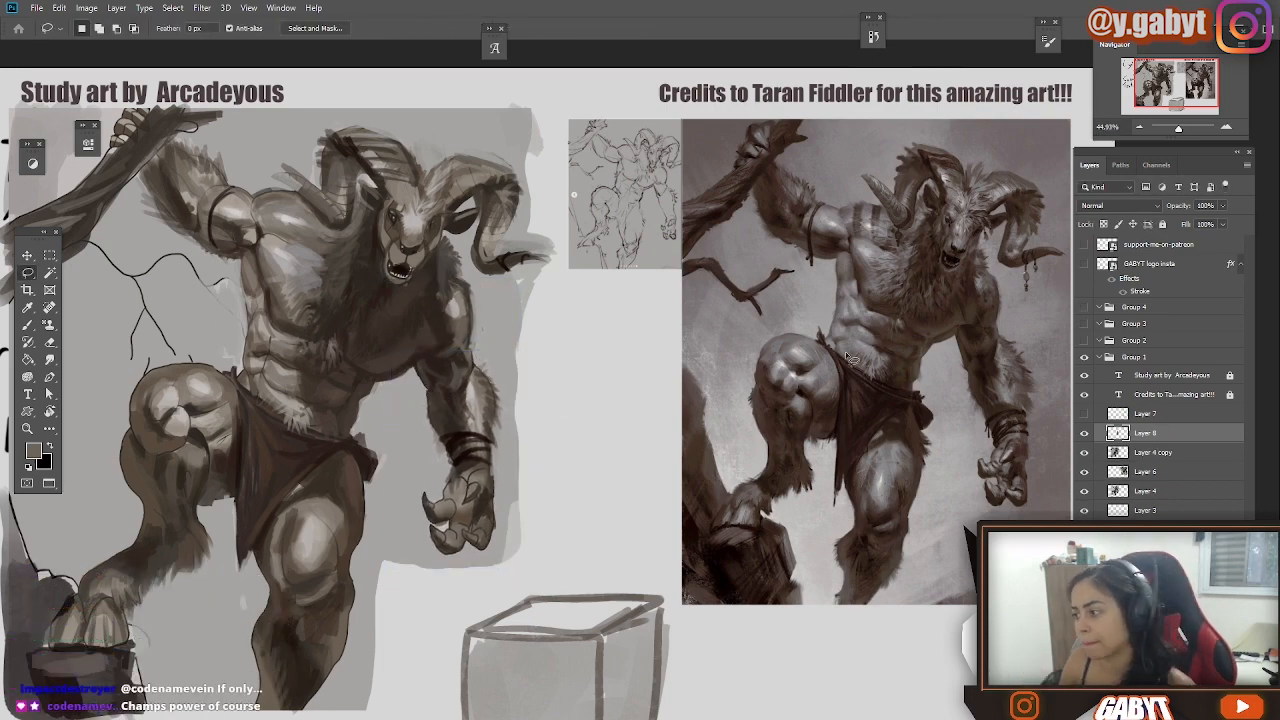
{"action": "key", "text": "ctrl+e"}
{"action": "key", "text": "b"}
{"action": "left_click_drag", "start_coordinate": [974, 286], "coordinate": [1054, 262]}
{"action": "key", "text": "l"}
{"action": "left_click_drag", "start_coordinate": [634, 537], "coordinate": [640, 530]}
{"action": "key", "text": "Delete"}
Touch up the shading of the lowered forearm and hand around the wrist bands.
{"action": "key", "text": "b"}
{"action": "left_click_drag", "start_coordinate": [826, 416], "coordinate": [815, 351]}
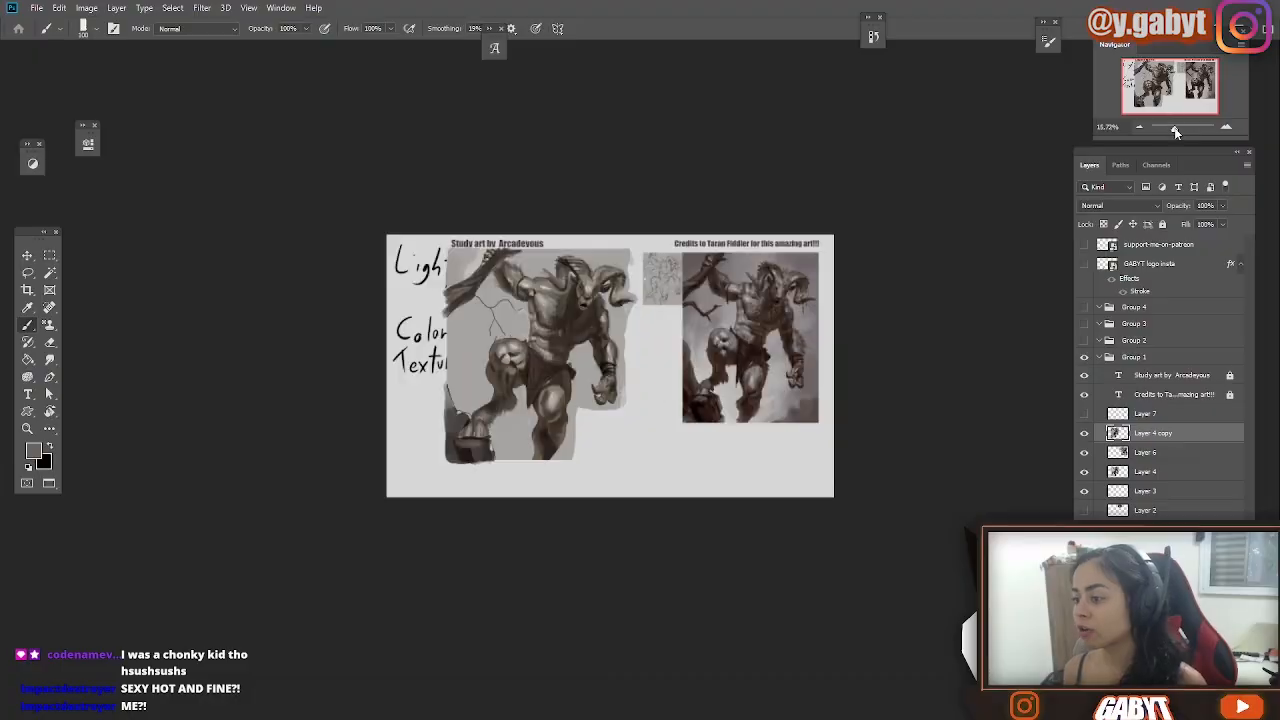
{"action": "scroll", "coordinate": [537, 330], "scroll_direction": "up", "scroll_amount": 3}
{"action": "scroll", "coordinate": [537, 330], "scroll_direction": "down", "scroll_amount": 1}
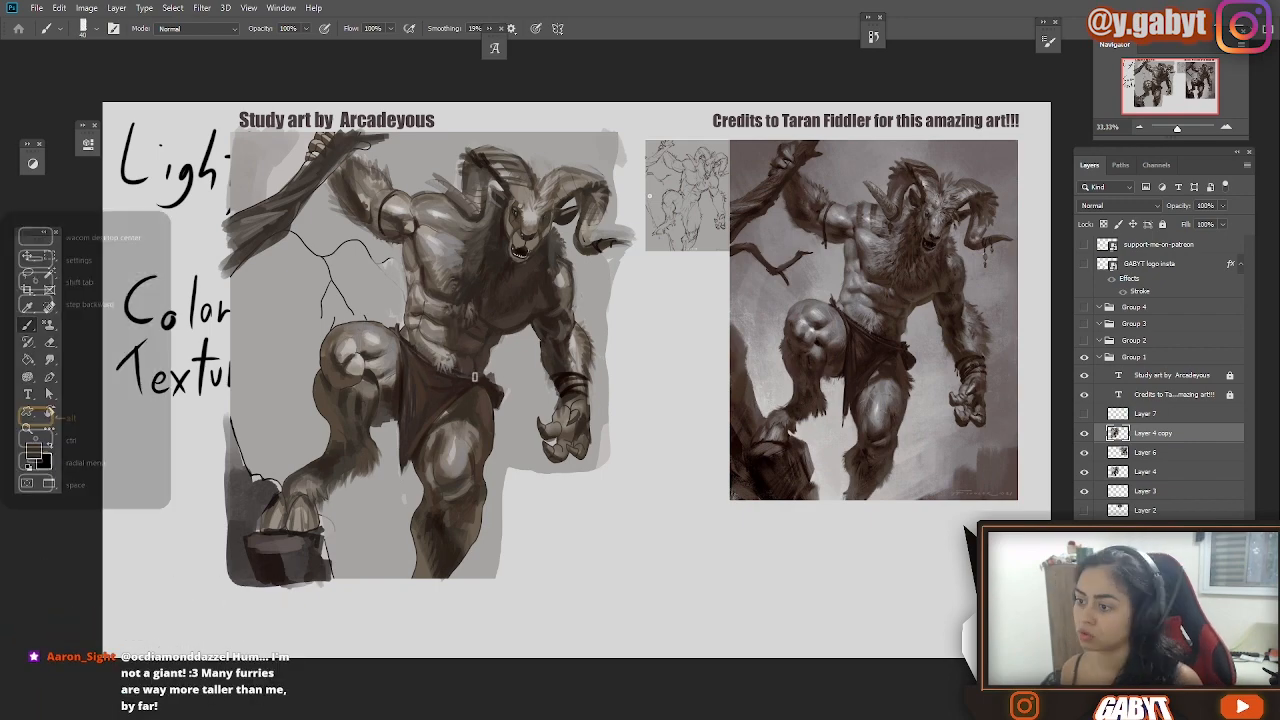
{"action": "left_click_drag", "start_coordinate": [1177, 128], "coordinate": [1177, 128]}
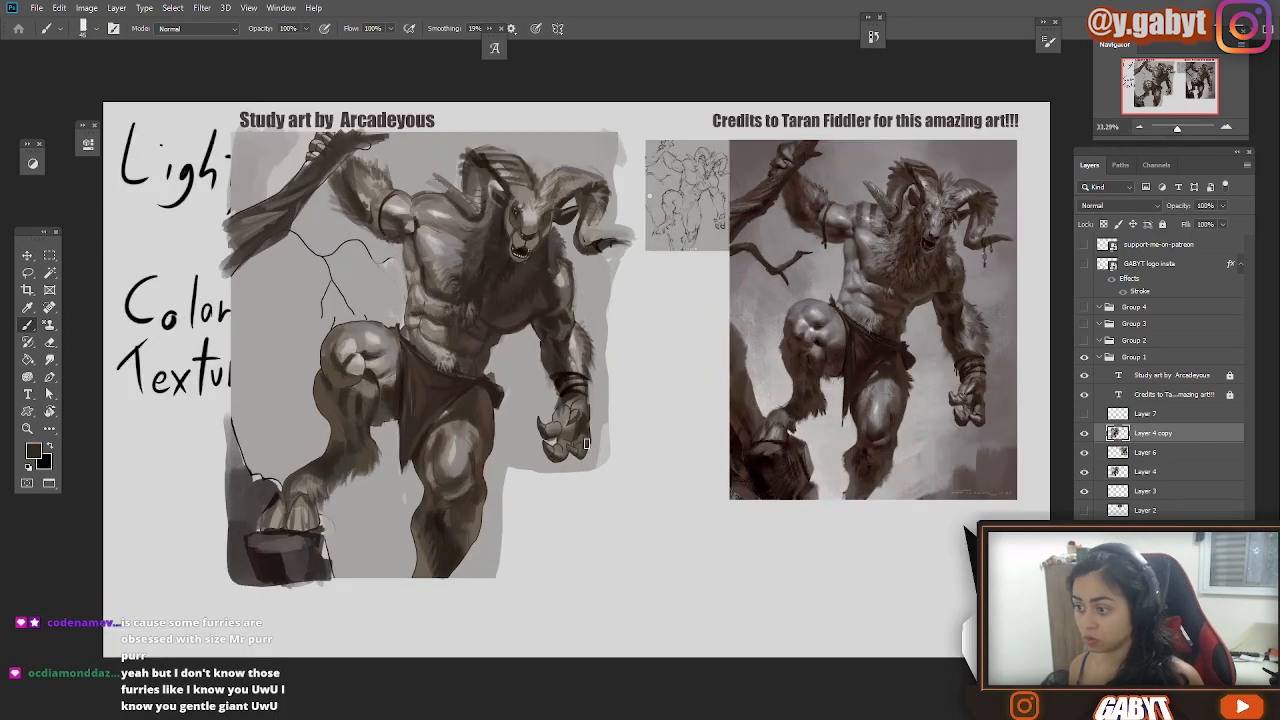
{"action": "left_click_drag", "start_coordinate": [545, 372], "coordinate": [562, 374]}
{"action": "left_click_drag", "start_coordinate": [415, 357], "coordinate": [316, 439]}
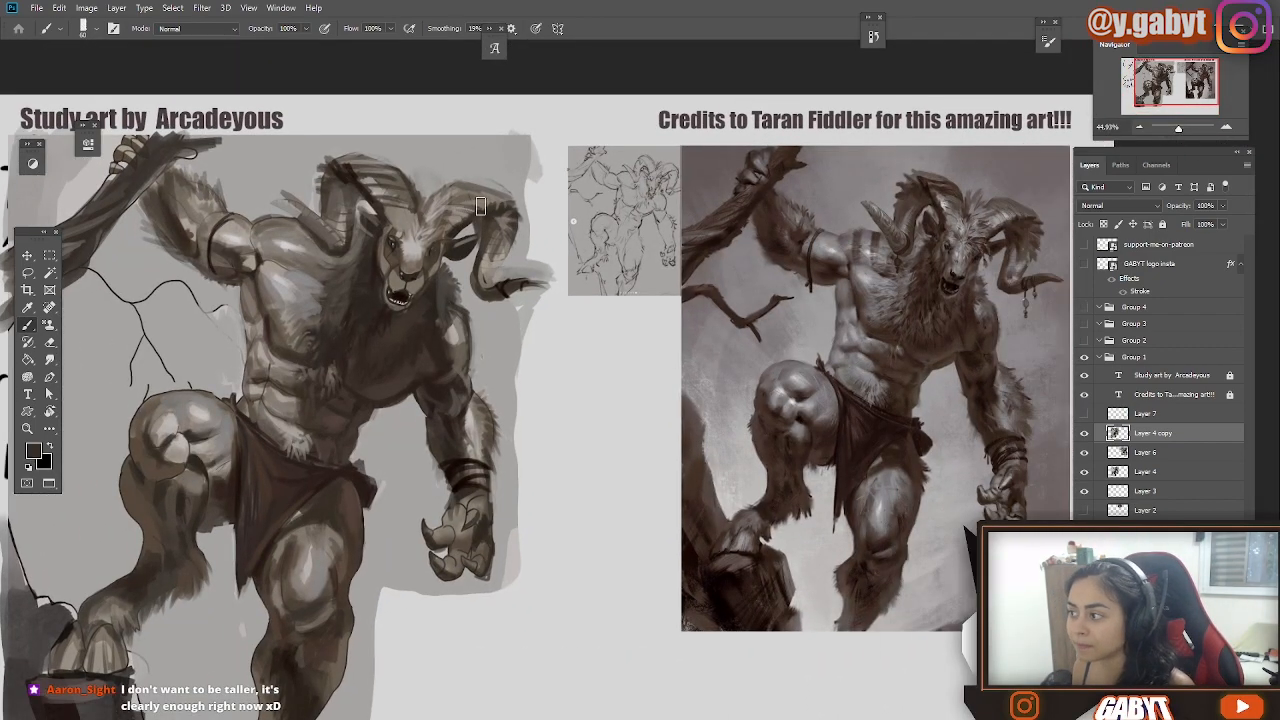
Refine the shading on the horns and brow with sampled tones and darken the raised arm's fur.
{"action": "left_click", "coordinate": [445, 197], "text": "alt"}
{"action": "mouse_move", "coordinate": [445, 197]}
{"action": "left_mouse_down"}
{"action": "mouse_move", "coordinate": [411, 181]}
{"action": "mouse_move", "coordinate": [399, 193]}
{"action": "left_mouse_up"}
{"action": "left_click", "coordinate": [400, 200], "text": "alt"}
{"action": "left_click", "coordinate": [374, 198], "text": "alt"}
{"action": "scroll", "coordinate": [390, 190], "scroll_direction": "down", "scroll_amount": 7}
{"action": "scroll", "coordinate": [259, 205], "scroll_direction": "up", "scroll_amount": 6}
{"action": "left_click_drag", "start_coordinate": [259, 205], "coordinate": [305, 207]}
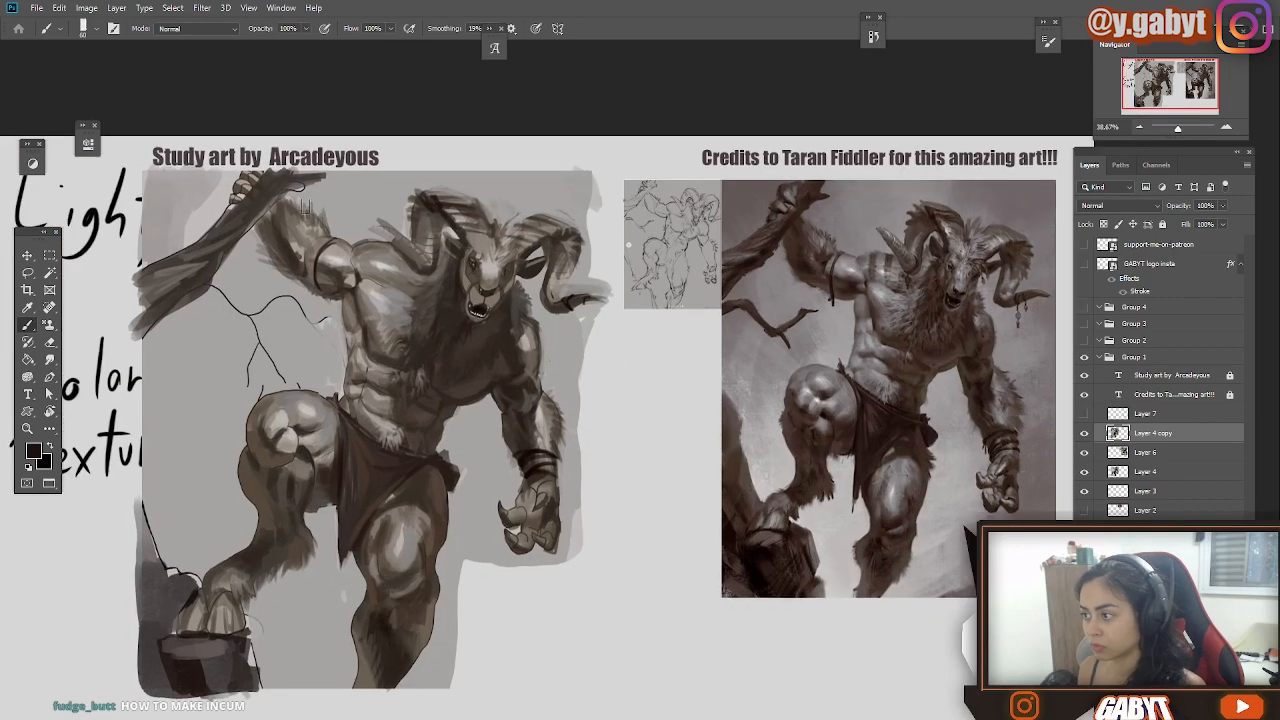
Paint thin straps hanging from the armband and outer horn tip, and clean the bent leg's outline with background grey.
{"action": "left_click", "coordinate": [916, 296], "text": "alt"}
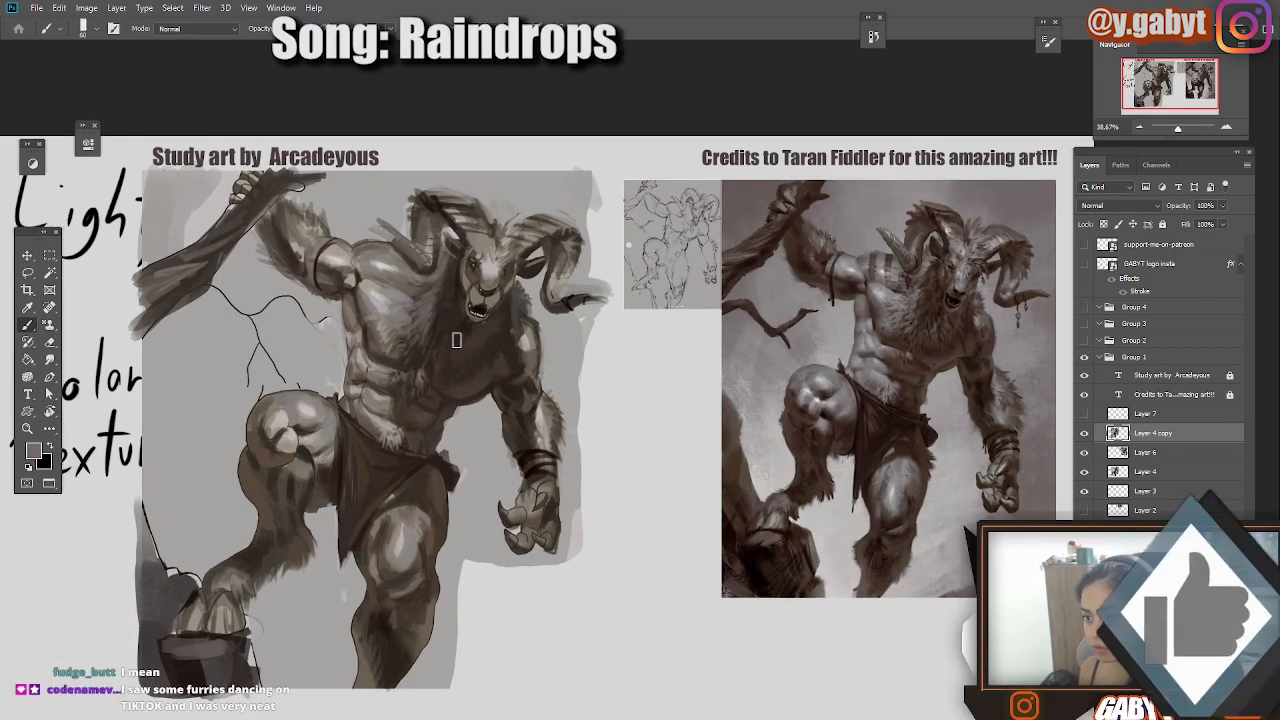
{"action": "left_click", "coordinate": [354, 292], "text": "alt"}
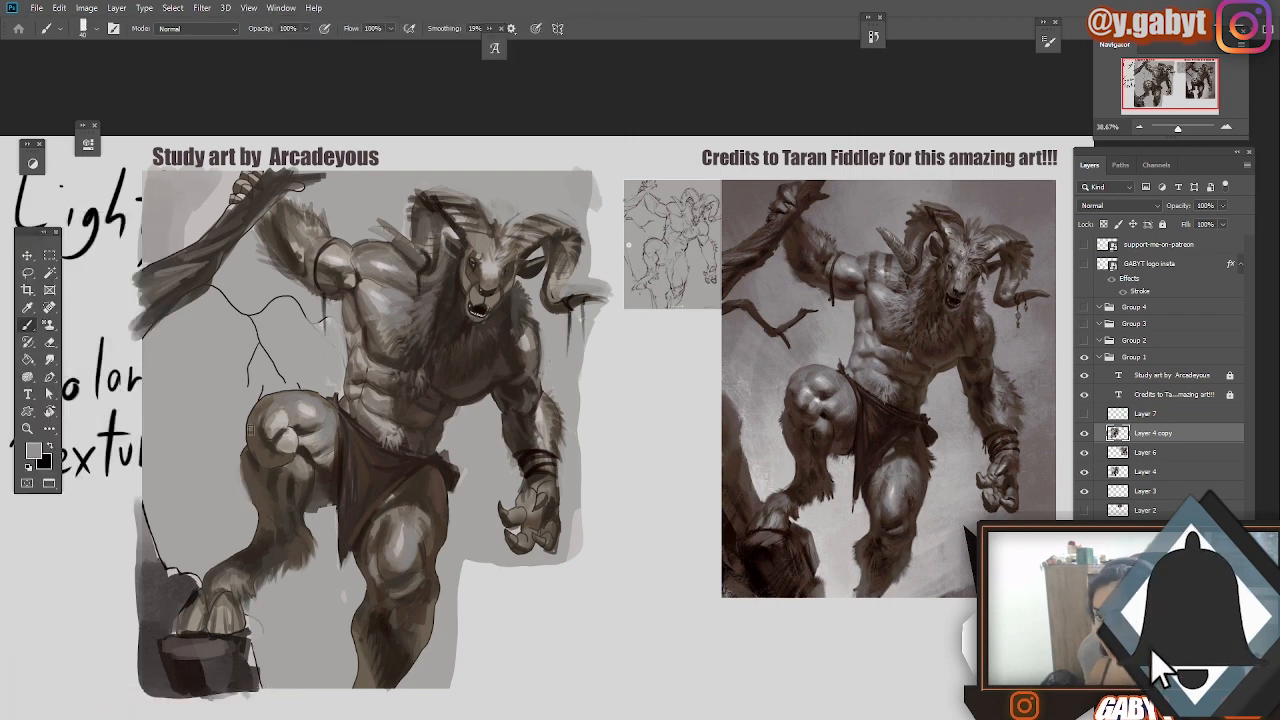
Examine the reference creature's chest fur, abdomen and hanging horn ornaments up close.
{"action": "scroll", "coordinate": [390, 360], "scroll_direction": "right", "scroll_amount": 1}
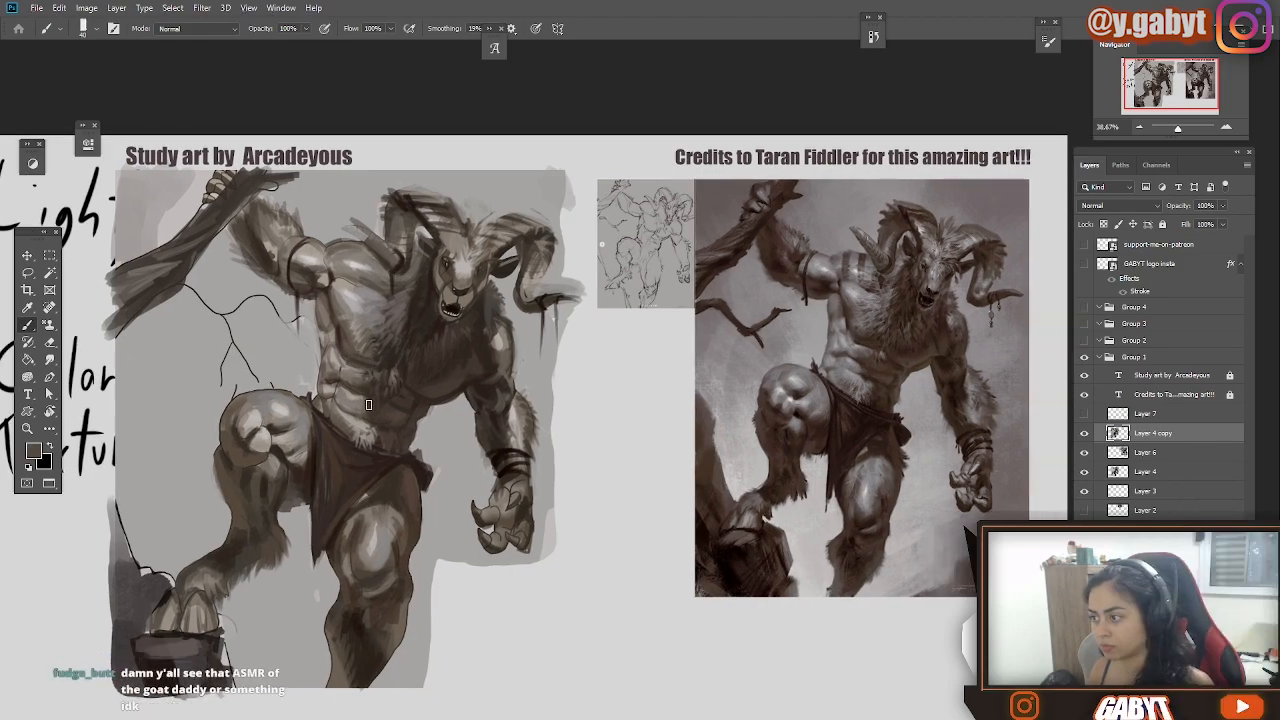
{"action": "left_click_drag", "start_coordinate": [732, 380], "coordinate": [860, 380]}
{"action": "left_click_drag", "start_coordinate": [537, 323], "coordinate": [360, 357]}
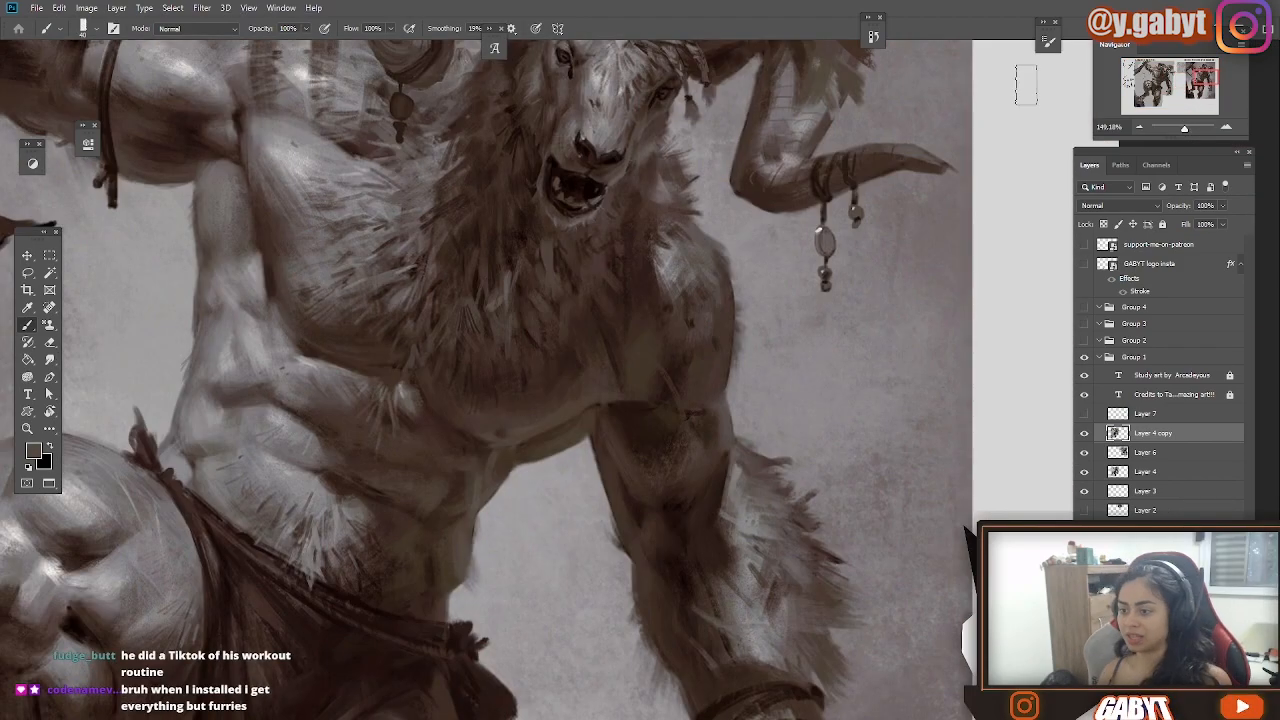
Copy the reference creature's head from Layer 6 onto its own layer with a freehand lasso selection.
{"action": "left_click", "coordinate": [1139, 127]}
{"action": "left_click", "coordinate": [1139, 127]}
{"action": "left_click", "coordinate": [1139, 127]}
{"action": "left_click_drag", "start_coordinate": [465, 312], "coordinate": [768, 272]}
{"action": "left_click", "coordinate": [1226, 127]}
{"action": "left_click_drag", "start_coordinate": [408, 374], "coordinate": [361, 266]}
{"action": "left_click", "coordinate": [1145, 452]}
{"action": "key", "text": "l"}
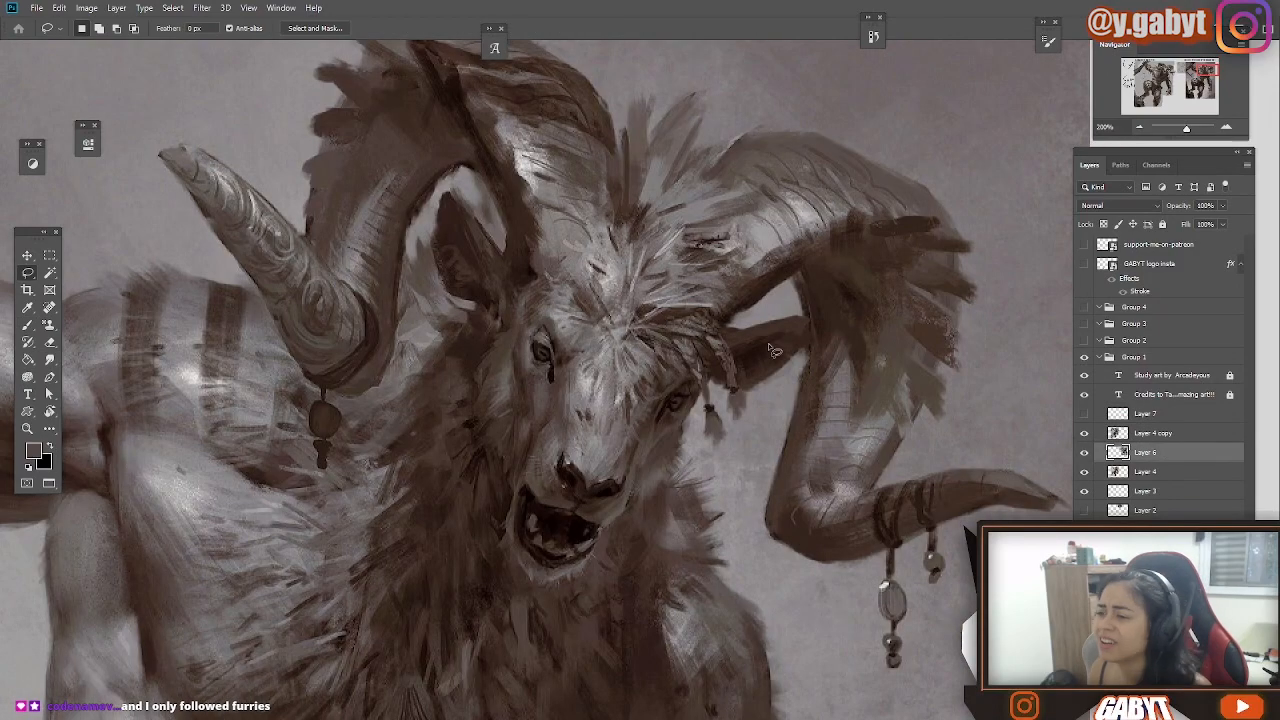
{"action": "left_click_drag", "start_coordinate": [660, 92], "coordinate": [648, 94]}
{"action": "key", "text": "ctrl+j"}
Place the copied reference head beside the study's head and move its layer above Layer 7.
{"action": "key", "text": "ctrl+t"}
{"action": "left_click_drag", "start_coordinate": [880, 397], "coordinate": [534, 329]}
{"action": "key", "text": "Return"}
{"action": "left_click_drag", "start_coordinate": [1145, 452], "coordinate": [1145, 407]}
On Layer 4 copy, darken the inside of the mouth and repaint the nose in dark brown.
{"action": "left_click", "coordinate": [1153, 452]}
{"action": "key", "text": "b"}
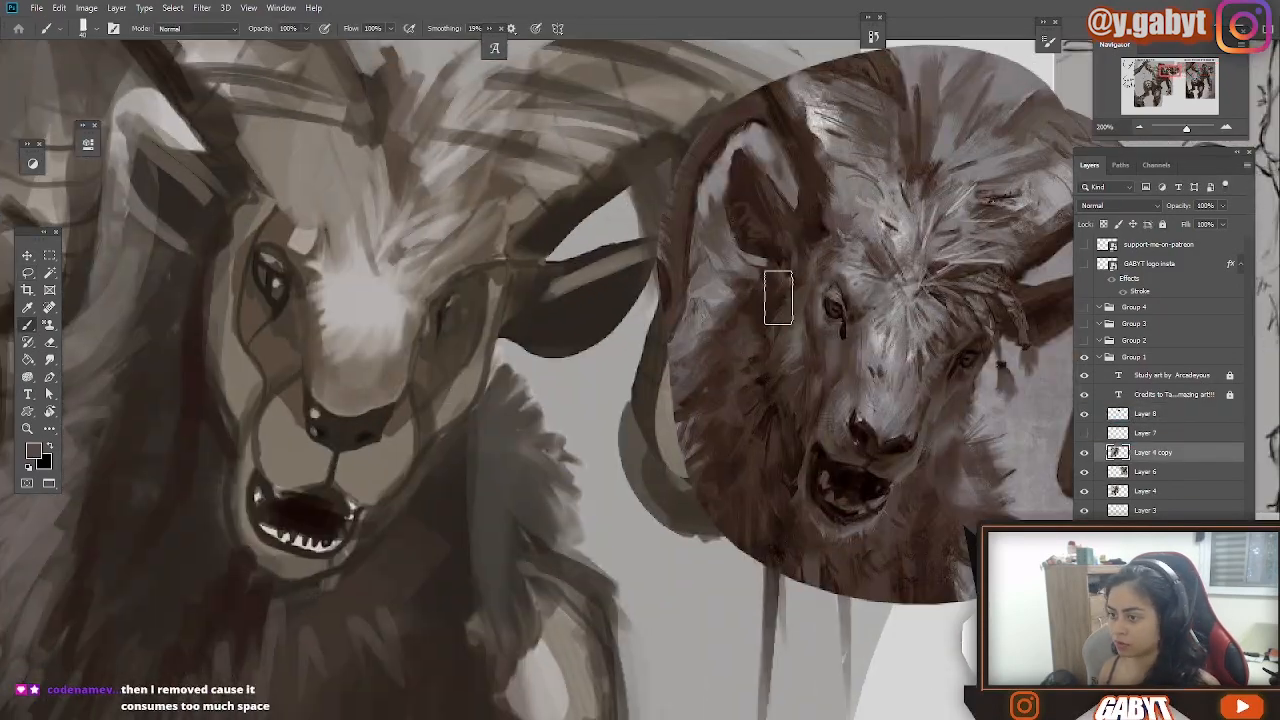
{"action": "left_click_drag", "start_coordinate": [300, 488], "coordinate": [335, 500]}
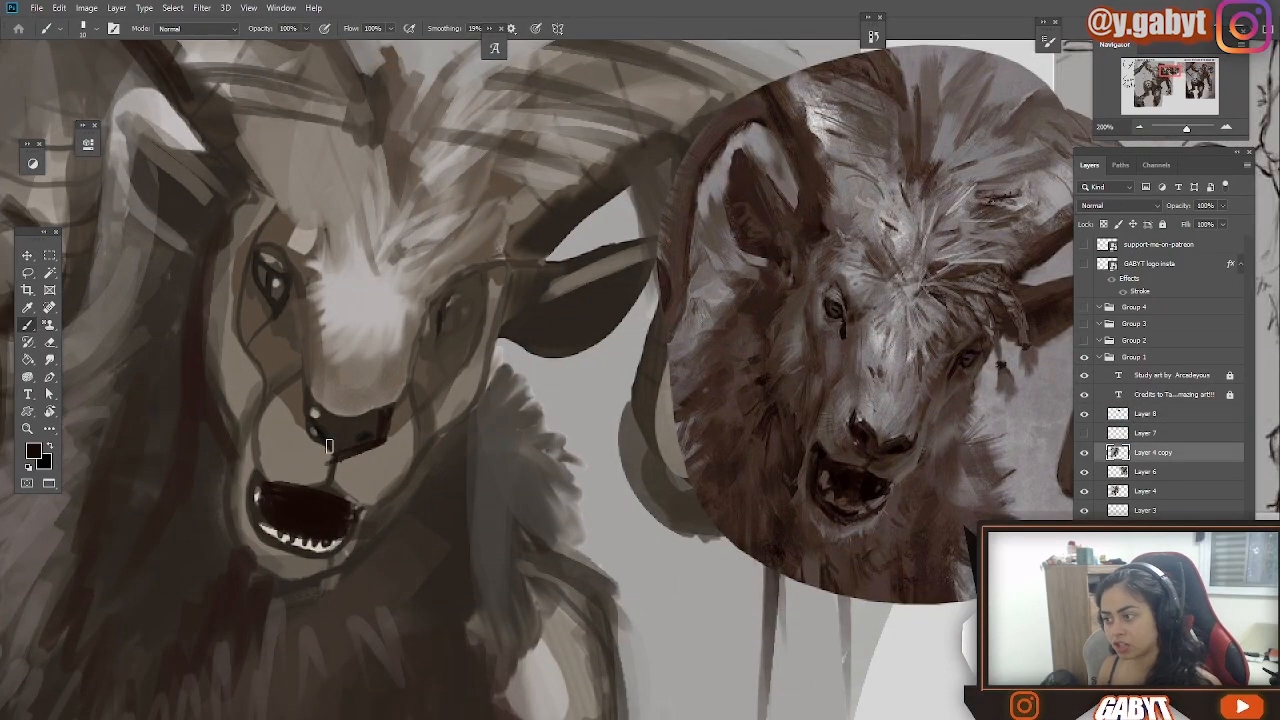
{"action": "left_click", "coordinate": [367, 408], "text": "alt"}
{"action": "left_click_drag", "start_coordinate": [318, 430], "coordinate": [334, 462]}
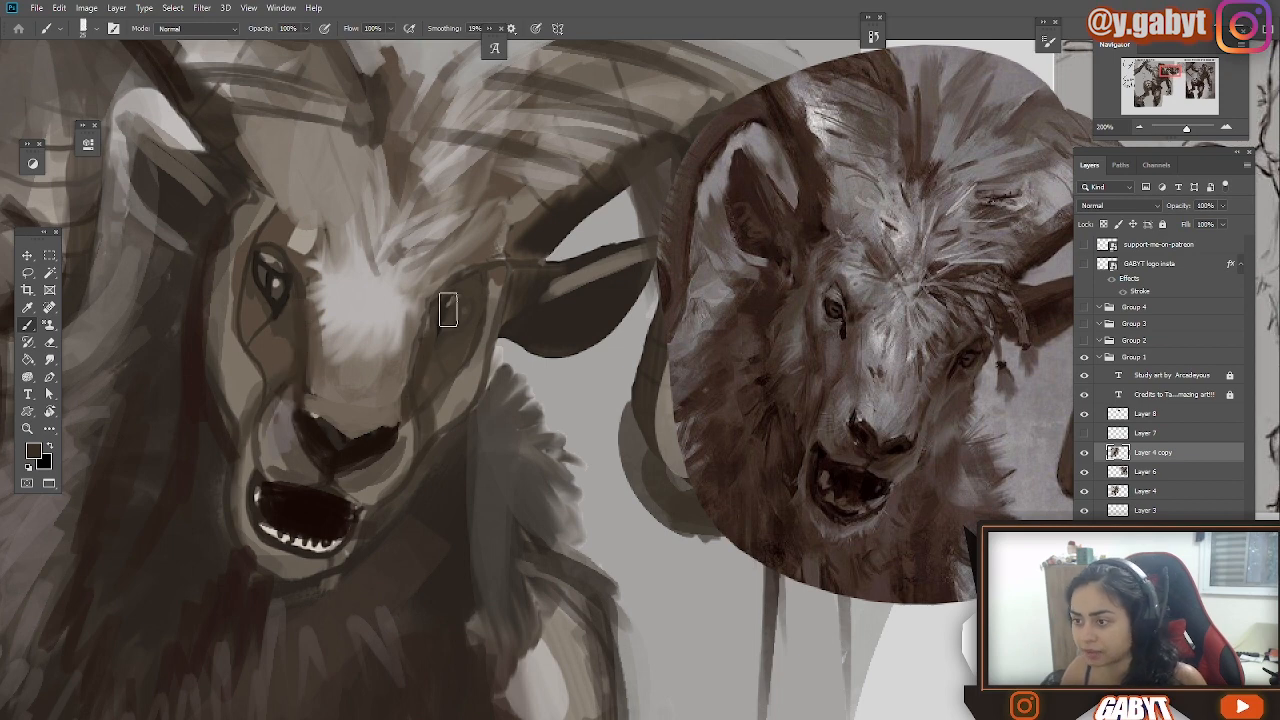
Redraw both eyes with dark, angled lids and deepen the shading around the cheeks, jaw and chin.
{"action": "left_click_drag", "start_coordinate": [274, 297], "coordinate": [258, 262]}
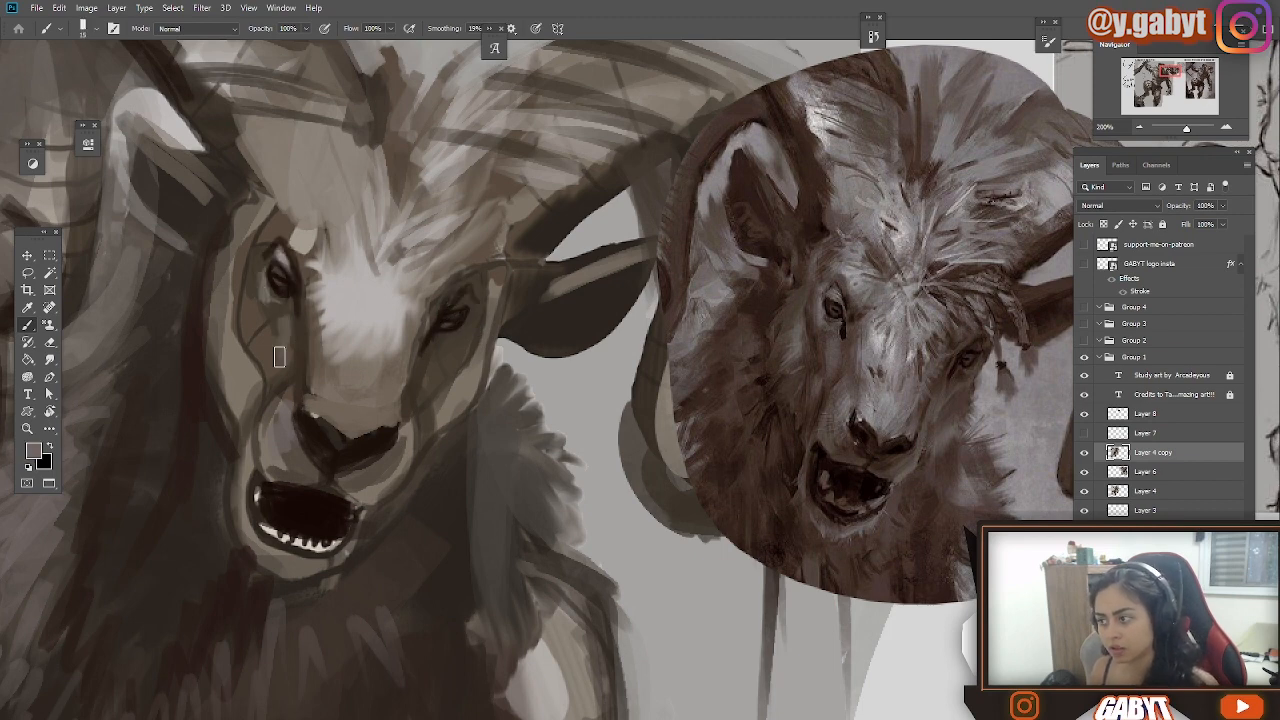
{"action": "left_click", "coordinate": [290, 300], "text": "alt"}
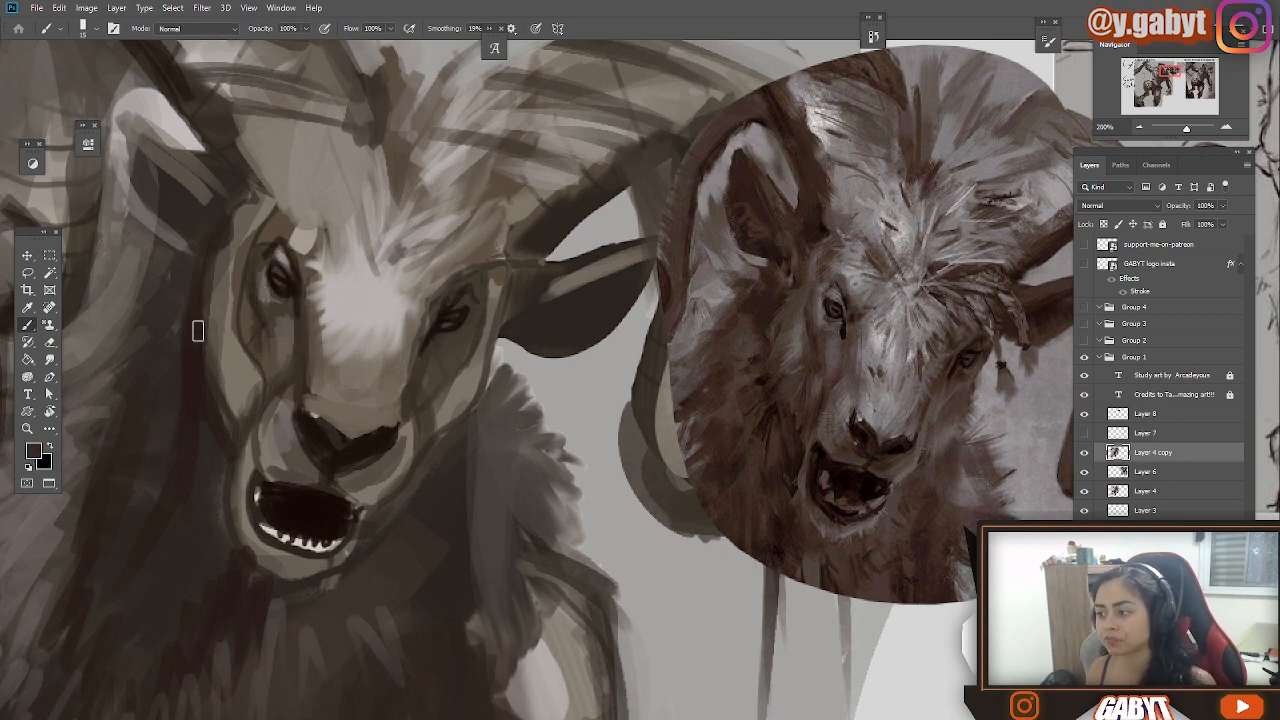
{"action": "mouse_move", "coordinate": [244, 586]}
{"action": "left_mouse_down"}
{"action": "mouse_move", "coordinate": [251, 409]}
{"action": "mouse_move", "coordinate": [284, 580]}
{"action": "left_mouse_up"}
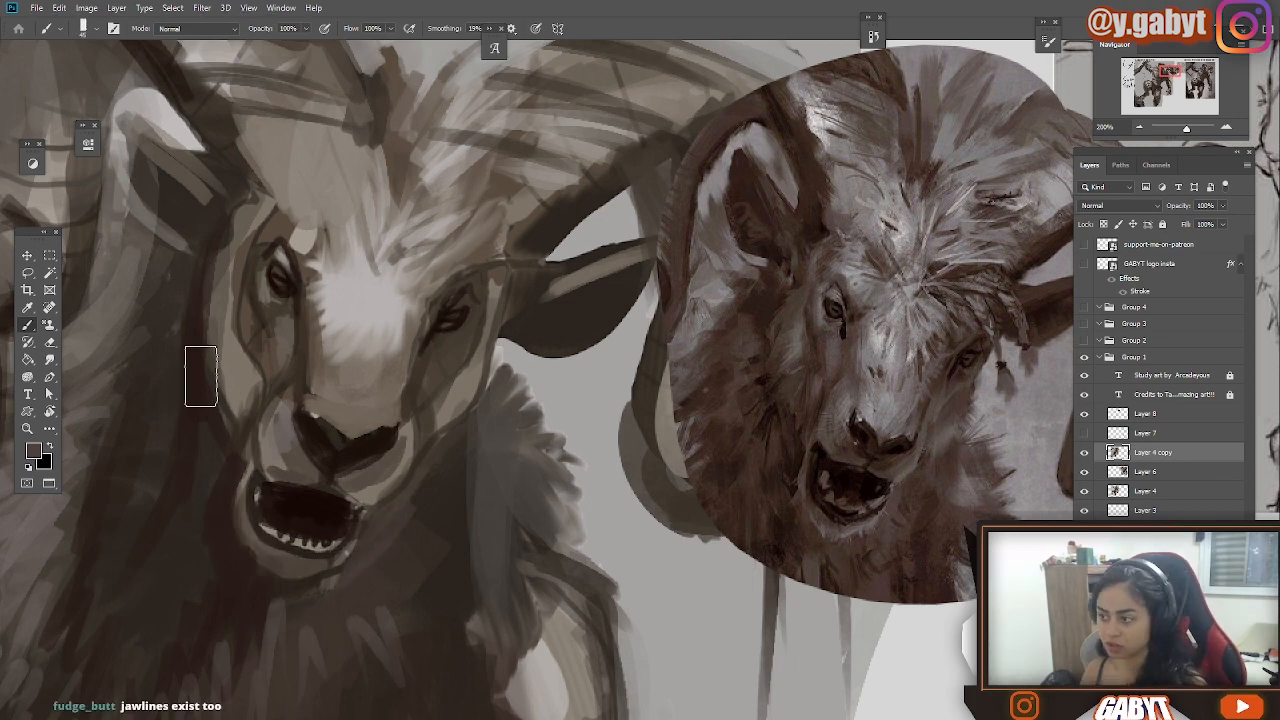
{"action": "key", "text": "bracketright"}
{"action": "key", "text": "bracketright"}
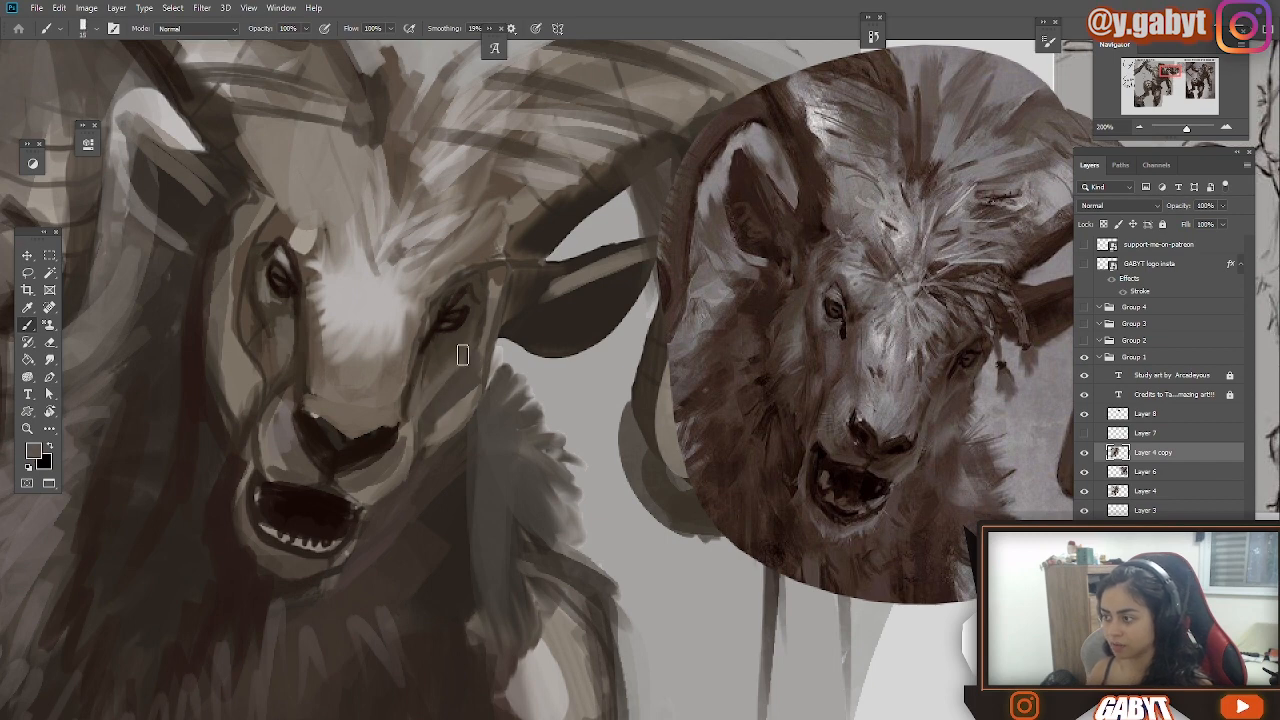
Copy the upper face with a lasso selection, rotate it about 4.8 degrees clockwise, and merge it back into the painting.
{"action": "key", "text": "l"}
{"action": "mouse_move", "coordinate": [392, 428]}
{"action": "left_mouse_down"}
{"action": "mouse_move", "coordinate": [476, 254]}
{"action": "mouse_move", "coordinate": [388, 424]}
{"action": "left_mouse_up"}
{"action": "key", "text": "ctrl+j"}
{"action": "left_click", "coordinate": [680, 274]}
{"action": "key", "text": "ctrl+t"}
{"action": "left_click_drag", "start_coordinate": [618, 386], "coordinate": [610, 406]}
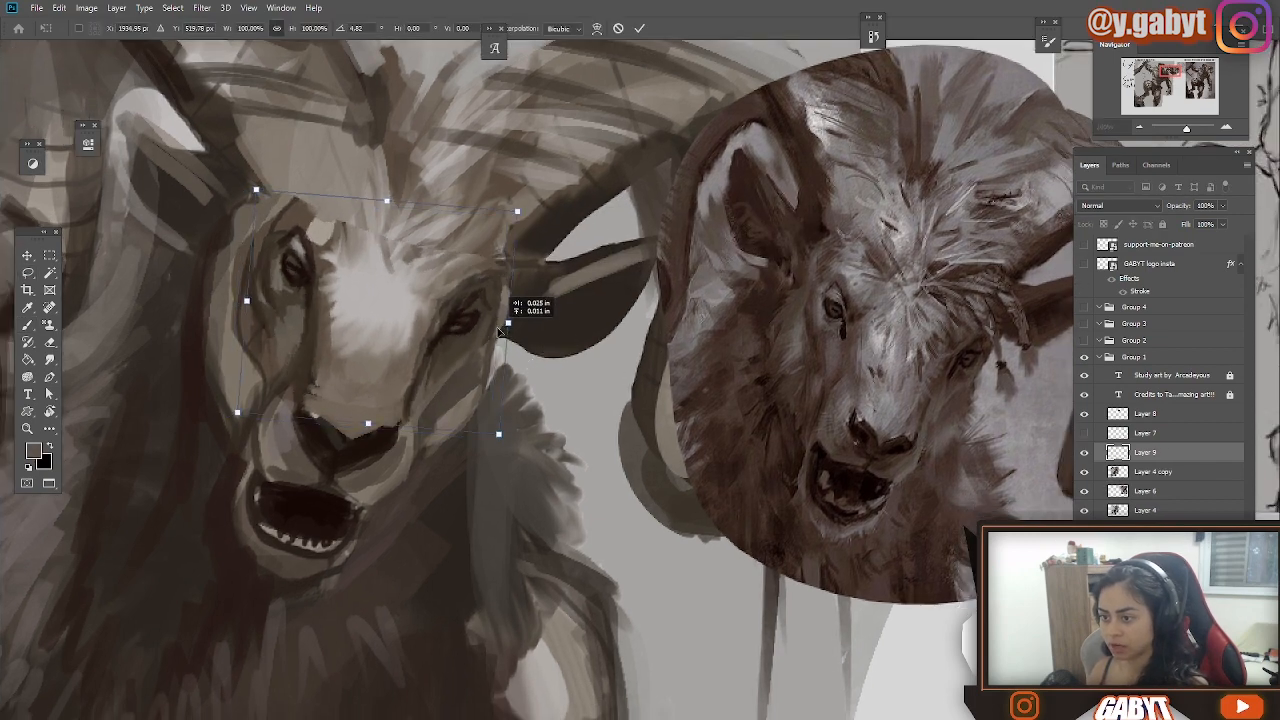
{"action": "left_click_drag", "start_coordinate": [508, 322], "coordinate": [513, 328]}
{"action": "key", "text": "Return"}
{"action": "key", "text": "ctrl+e"}
Blend the face edges with sampled tones, adding cheek fur strokes and darker shading in the near ear.
{"action": "key", "text": "b"}
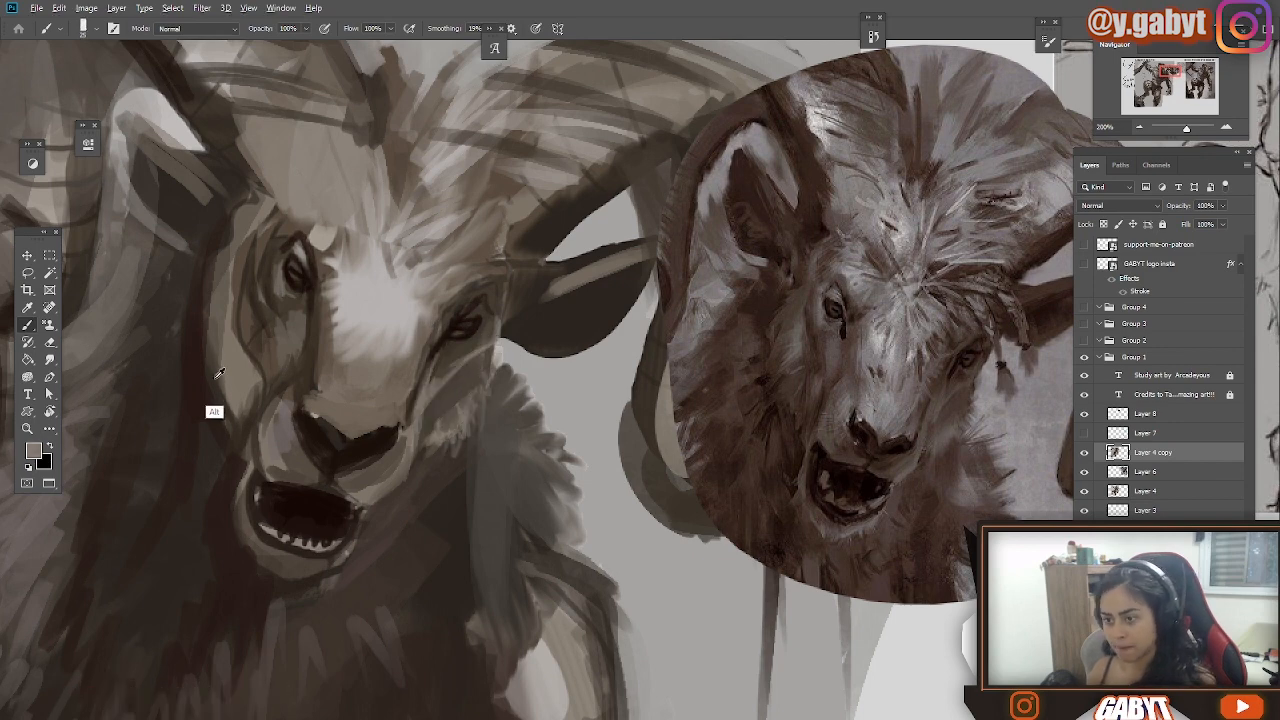
{"action": "left_click", "coordinate": [220, 290], "text": "alt"}
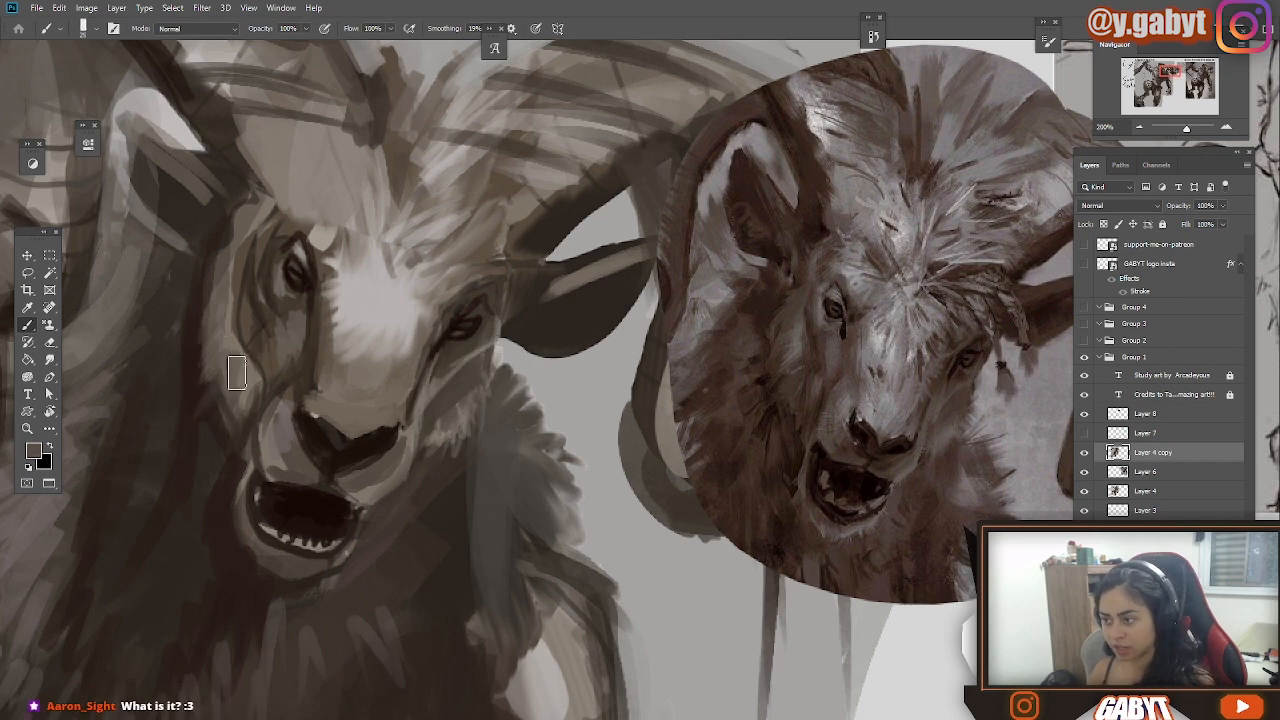
{"action": "left_click", "coordinate": [236, 256], "text": "alt"}
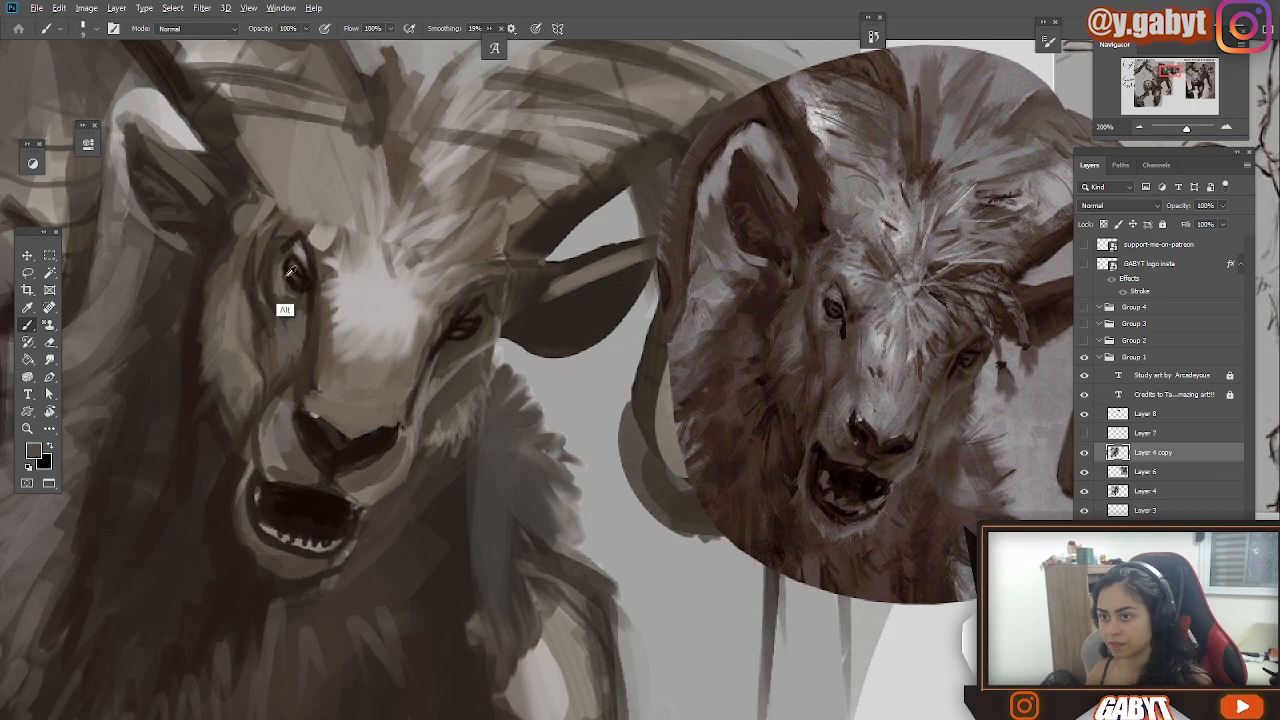
{"action": "left_click", "coordinate": [290, 356], "text": "alt"}
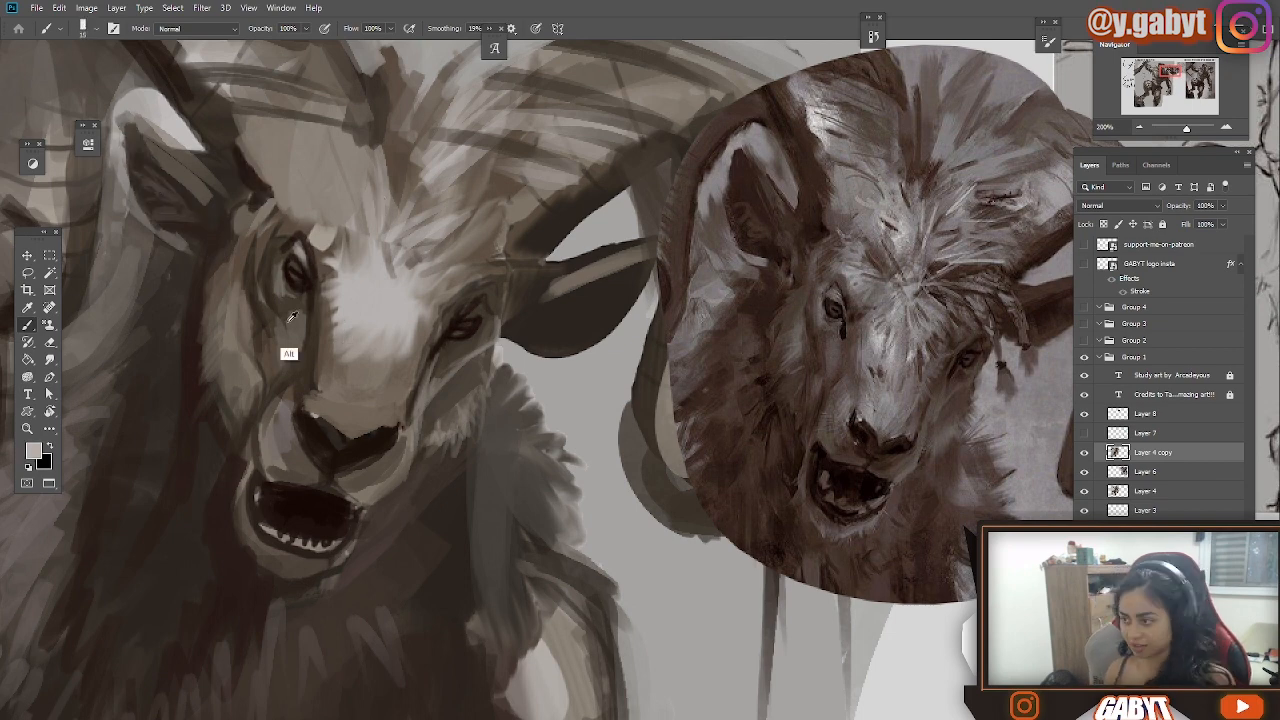
Tone down the bright patch on the nose bridge and add light accents around the nostrils.
{"action": "left_click_drag", "start_coordinate": [362, 420], "coordinate": [382, 305]}
{"action": "mouse_move", "coordinate": [390, 240]}
{"action": "left_mouse_down"}
{"action": "mouse_move", "coordinate": [403, 332]}
{"action": "mouse_move", "coordinate": [382, 239]}
{"action": "left_mouse_up"}
{"action": "left_click", "coordinate": [340, 342], "text": "alt"}
{"action": "key", "text": "bracketleft"}
{"action": "key", "text": "bracketleft"}
{"action": "key", "text": "bracketleft"}
{"action": "left_click_drag", "start_coordinate": [310, 432], "coordinate": [313, 448]}
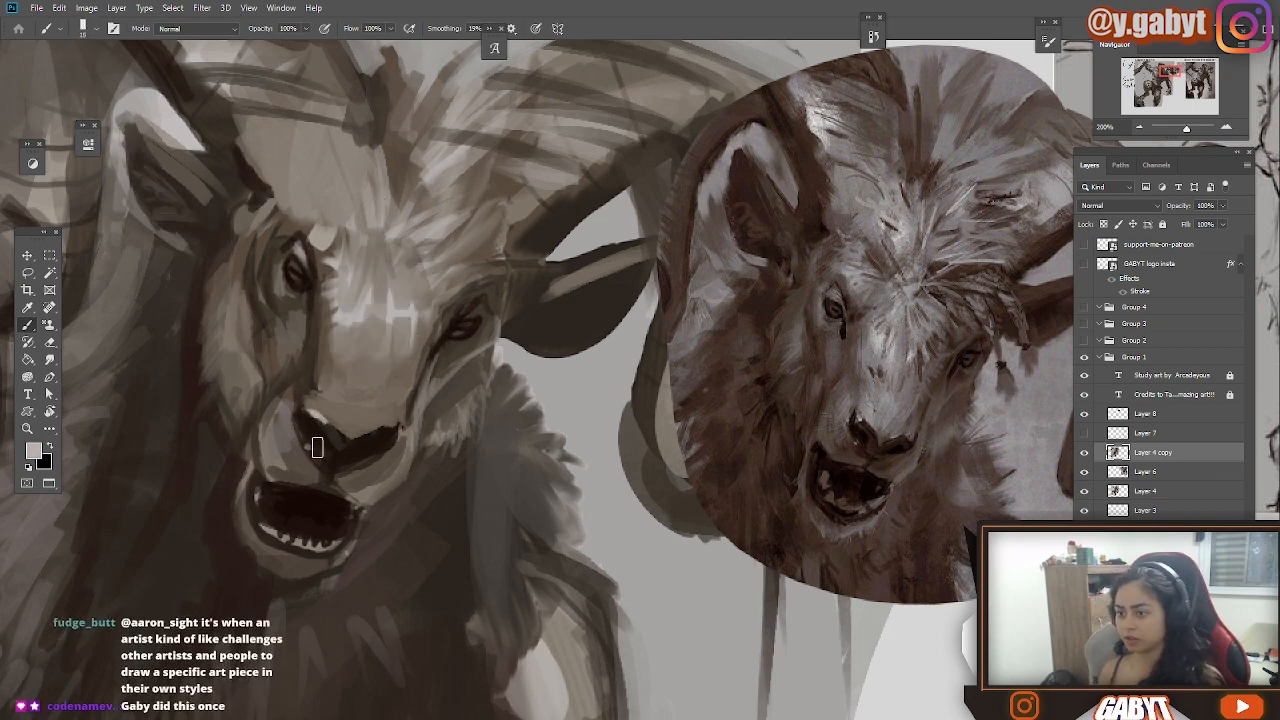
Shade the side of the nose bridge and the forehead above the eye with sampled tones.
{"action": "left_click_drag", "start_coordinate": [281, 304], "coordinate": [311, 340]}
{"action": "left_click", "coordinate": [316, 335], "text": "alt"}
{"action": "key", "text": "bracketright"}
{"action": "key", "text": "bracketright"}
{"action": "key", "text": "bracketright"}
{"action": "mouse_move", "coordinate": [370, 293]}
{"action": "left_mouse_down"}
{"action": "mouse_move", "coordinate": [363, 329]}
{"action": "mouse_move", "coordinate": [333, 255]}
{"action": "left_mouse_up"}
{"action": "left_click", "coordinate": [343, 250], "text": "alt"}
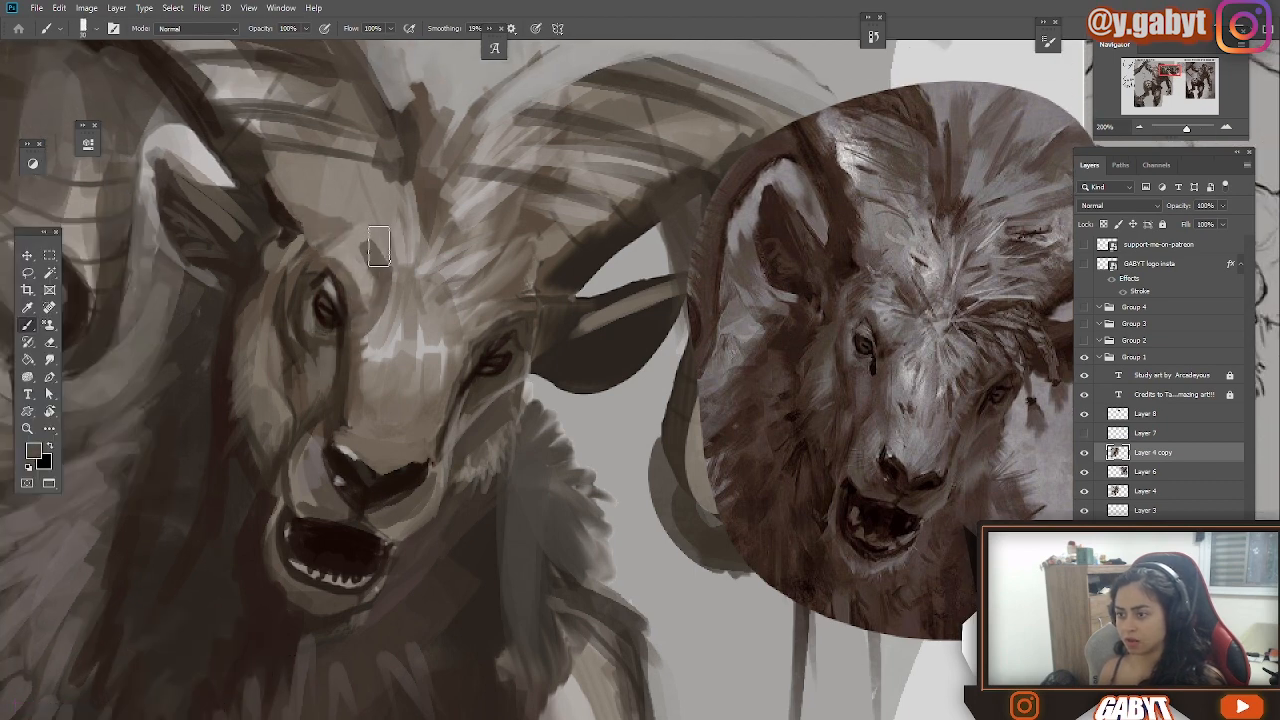
Repaint the far ear in reddish brown and trim its outline with light background grey.
{"action": "left_click_drag", "start_coordinate": [555, 368], "coordinate": [505, 352]}
{"action": "left_click", "coordinate": [747, 318], "text": "alt"}
{"action": "key", "text": "bracketright"}
{"action": "key", "text": "bracketright"}
{"action": "key", "text": "bracketright"}
{"action": "left_click_drag", "start_coordinate": [592, 308], "coordinate": [541, 332]}
{"action": "scroll", "coordinate": [556, 304], "scroll_direction": "up", "scroll_amount": 2}
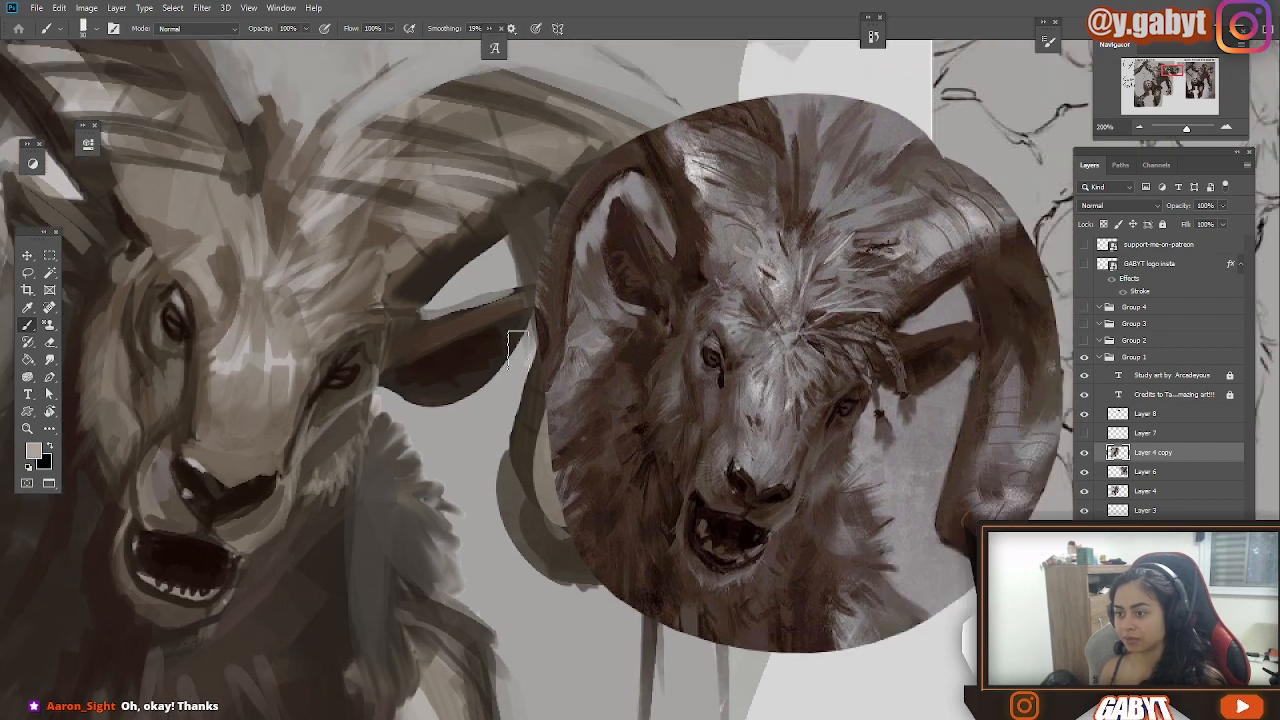
{"action": "scroll", "coordinate": [437, 395], "scroll_direction": "down", "scroll_amount": 1}
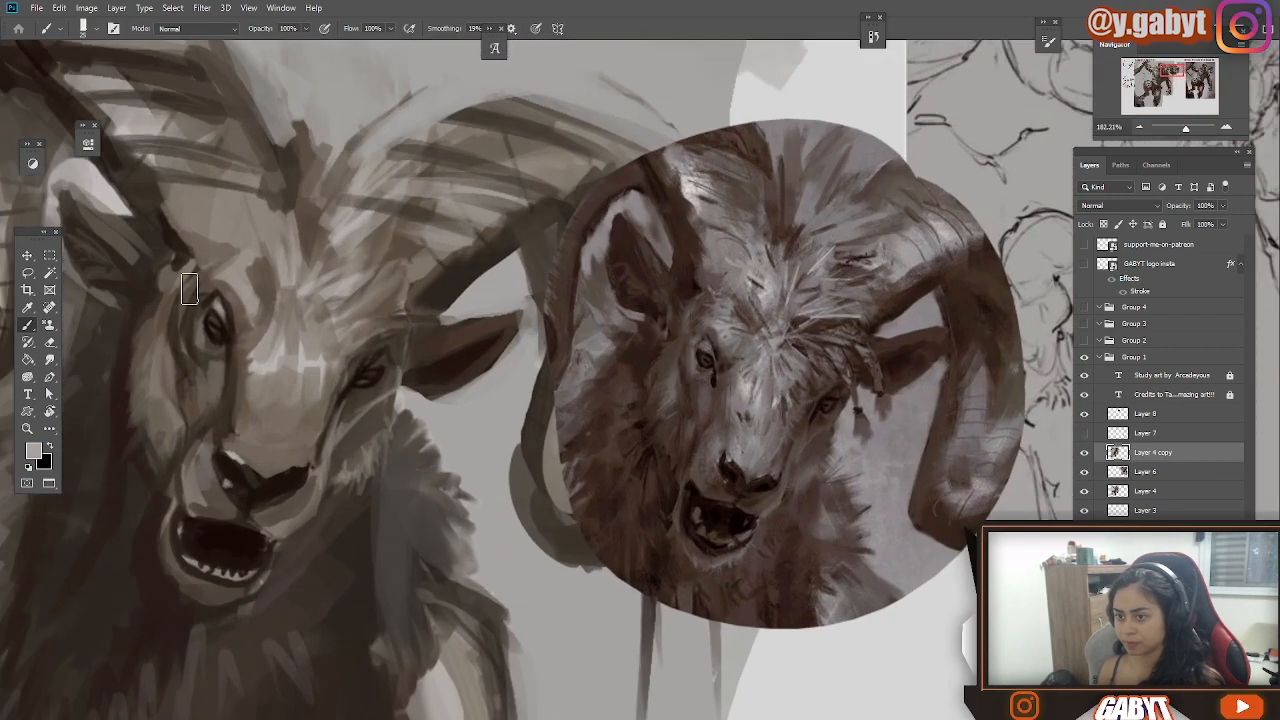
Paint dark hair tufts between the horns and rework the brow and horn bases with sampled tones.
{"action": "left_click_drag", "start_coordinate": [424, 350], "coordinate": [420, 309]}
{"action": "left_click", "coordinate": [485, 280], "text": "alt"}
{"action": "left_click_drag", "start_coordinate": [532, 256], "coordinate": [462, 280]}
{"action": "left_click_drag", "start_coordinate": [378, 341], "coordinate": [533, 424]}
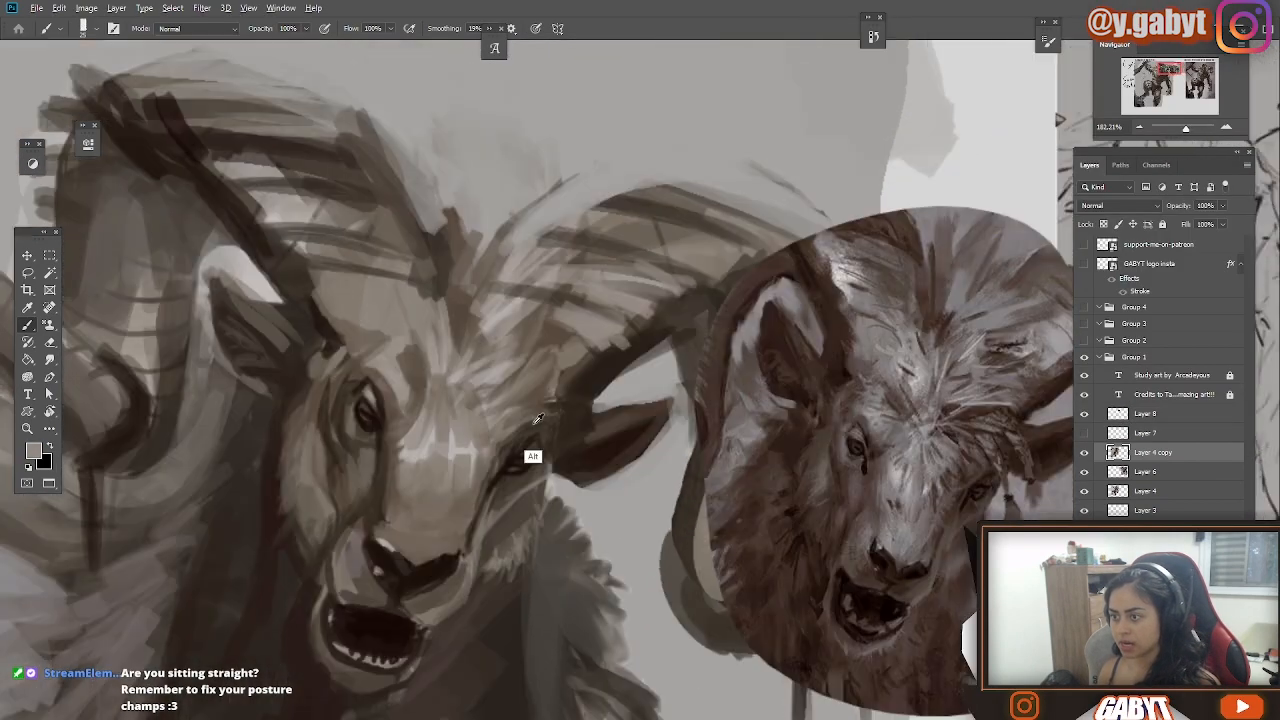
{"action": "left_click", "coordinate": [438, 297], "text": "alt"}
{"action": "left_click_drag", "start_coordinate": [472, 232], "coordinate": [442, 305]}
{"action": "left_click_drag", "start_coordinate": [316, 325], "coordinate": [265, 236]}
{"action": "left_click_drag", "start_coordinate": [193, 423], "coordinate": [239, 319]}
{"action": "left_click_drag", "start_coordinate": [298, 310], "coordinate": [288, 374]}
Rework the dark neck fur beside the jaw with a sampled brown and varying brush sizes.
{"action": "left_click", "coordinate": [269, 479], "text": "alt"}
{"action": "left_click_drag", "start_coordinate": [260, 578], "coordinate": [314, 534]}
{"action": "key", "text": "bracketright"}
{"action": "key", "text": "bracketright"}
{"action": "key", "text": "bracketright"}
{"action": "key", "text": "bracketright"}
{"action": "key", "text": "bracketright"}
{"action": "key", "text": "bracketright"}
{"action": "key", "text": "bracketright"}
{"action": "key", "text": "bracketright"}
{"action": "key", "text": "bracketright"}
{"action": "key", "text": "bracketright"}
{"action": "key", "text": "bracketright"}
{"action": "key", "text": "bracketright"}
{"action": "key", "text": "bracketright"}
{"action": "key", "text": "bracketright"}
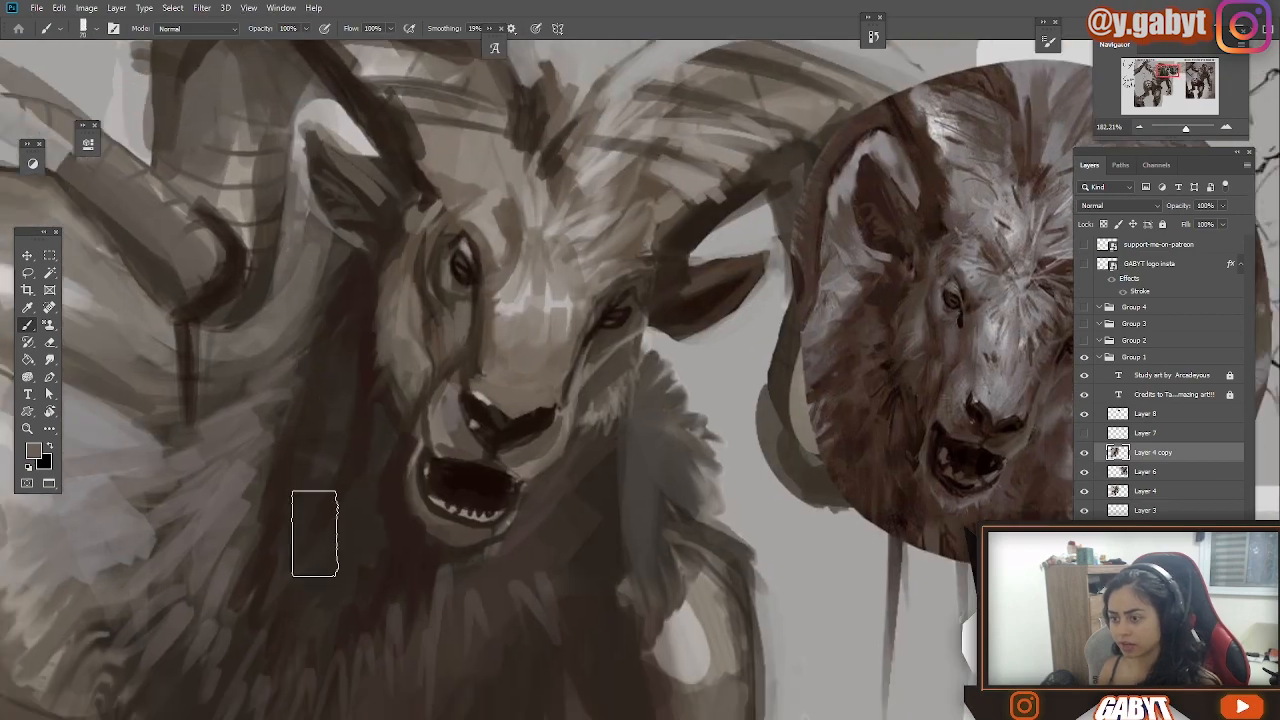
{"action": "key", "text": "bracketleft"}
{"action": "key", "text": "bracketleft"}
{"action": "key", "text": "bracketleft"}
{"action": "key", "text": "bracketleft"}
{"action": "key", "text": "bracketleft"}
{"action": "key", "text": "bracketleft"}
{"action": "key", "text": "bracketleft"}
{"action": "key", "text": "bracketleft"}
{"action": "key", "text": "bracketleft"}
{"action": "key", "text": "bracketleft"}
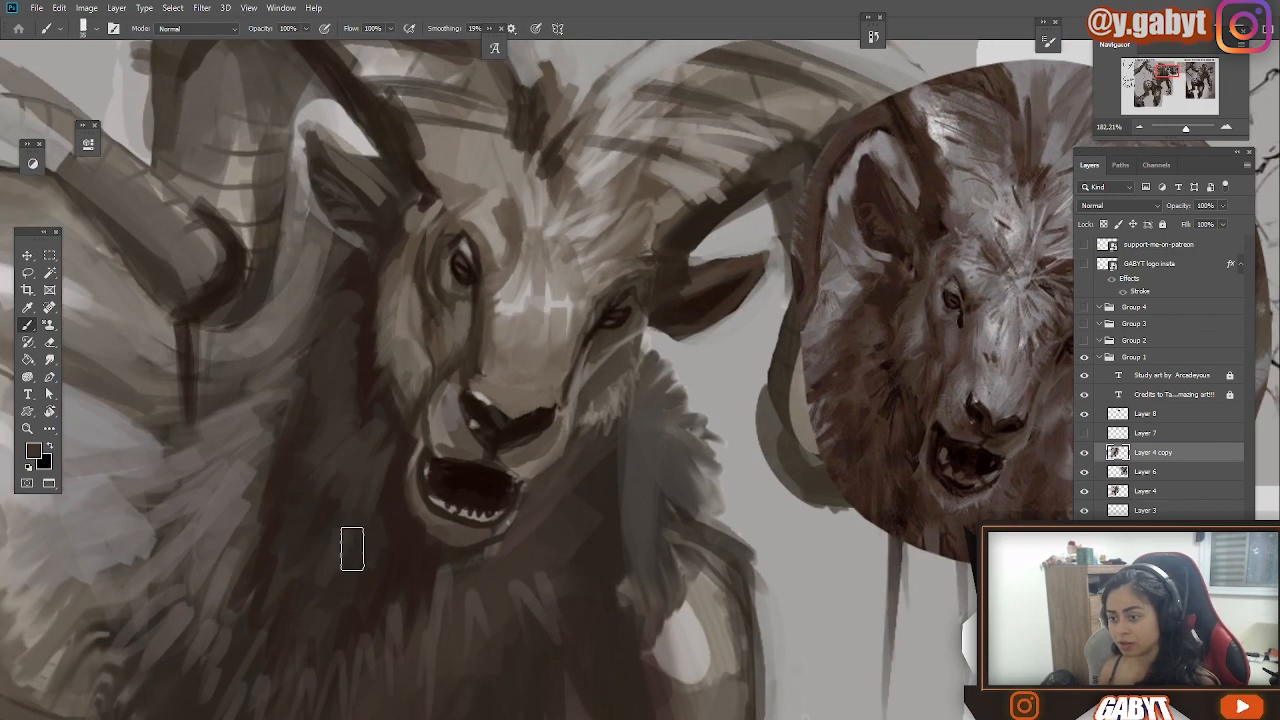
Paint short fur strokes on the chin and refine the teeth and inside of the open mouth.
{"action": "left_click", "coordinate": [466, 535], "text": "alt"}
{"action": "left_click_drag", "start_coordinate": [495, 536], "coordinate": [485, 550]}
{"action": "left_click_drag", "start_coordinate": [486, 534], "coordinate": [473, 552]}
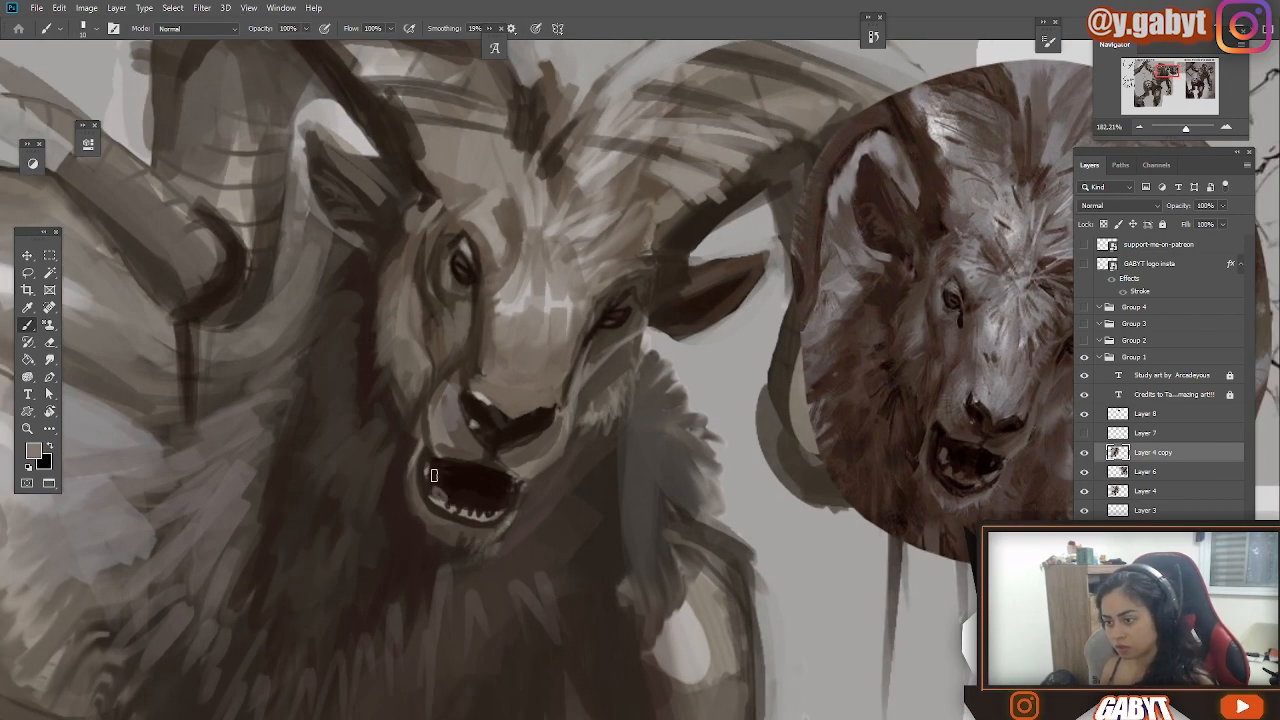
{"action": "left_click_drag", "start_coordinate": [608, 356], "coordinate": [543, 449]}
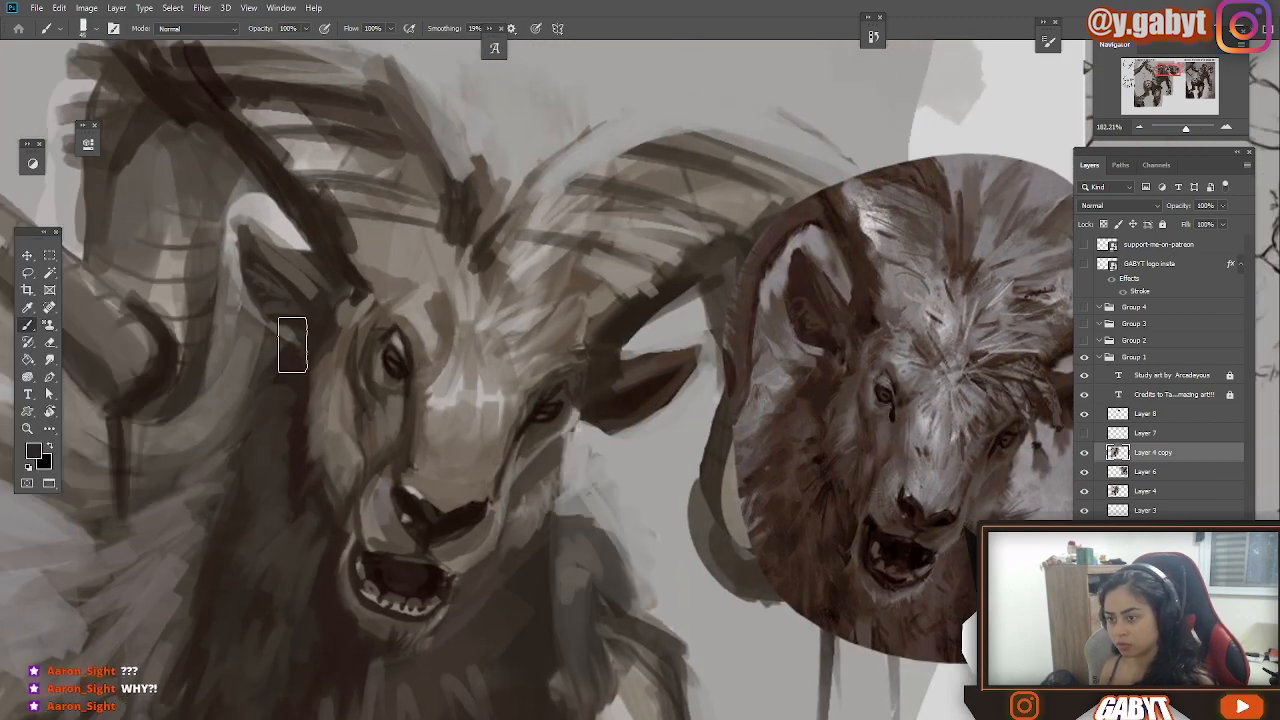
Blend the dark fur below the near ear and along the neck with a larger brush.
{"action": "key", "text": "bracketright"}
{"action": "key", "text": "bracketright"}
{"action": "key", "text": "bracketright"}
{"action": "key", "text": "bracketright"}
{"action": "key", "text": "bracketright"}
{"action": "key", "text": "bracketright"}
{"action": "key", "text": "bracketright"}
{"action": "key", "text": "bracketright"}
{"action": "key", "text": "bracketright"}
{"action": "key", "text": "bracketright"}
{"action": "key", "text": "2"}
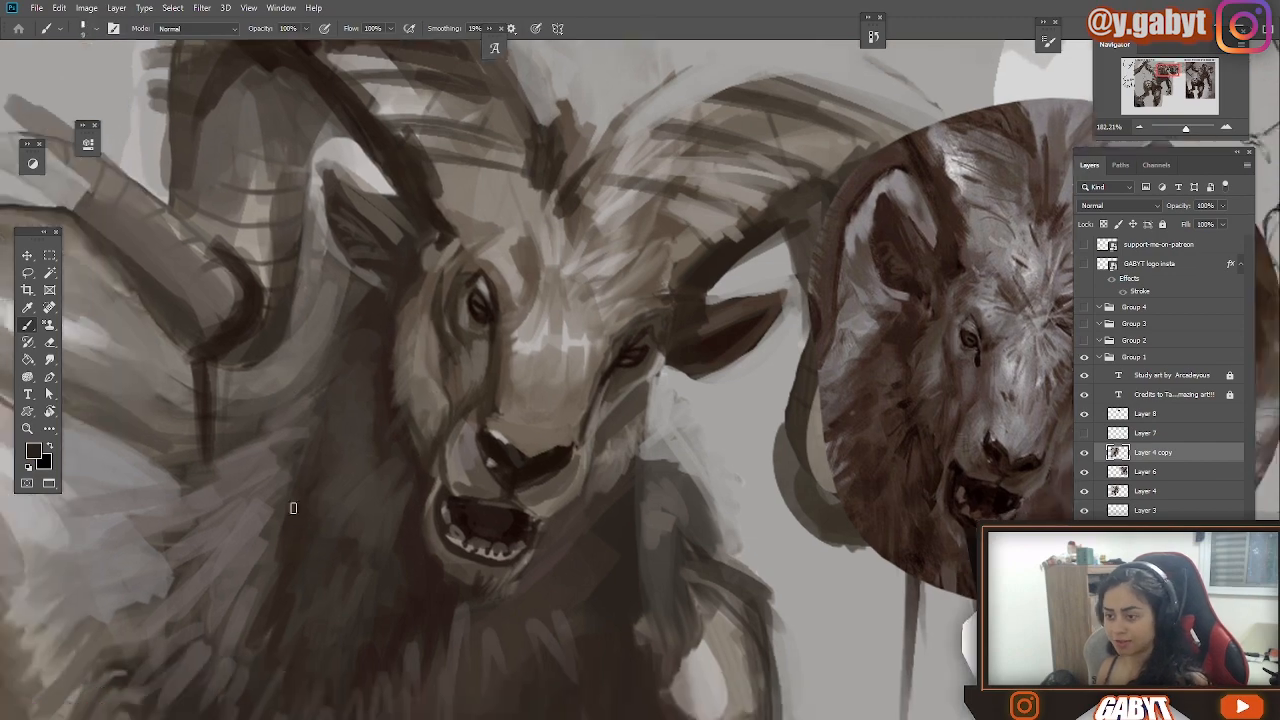
Refine the lowered forearm, fingers and claws with sampled light and dark tones to match the reference.
{"action": "key", "text": "ctrl+1"}
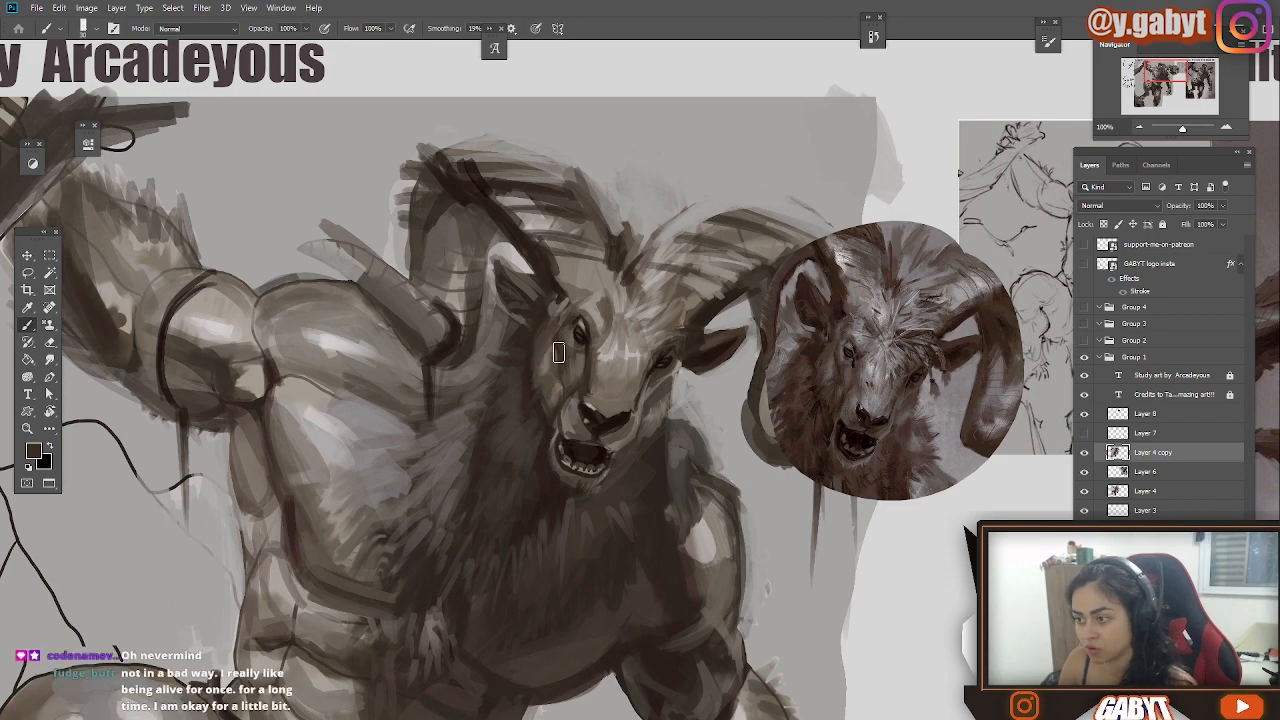
{"action": "scroll", "coordinate": [564, 572], "scroll_direction": "down", "scroll_amount": 3}
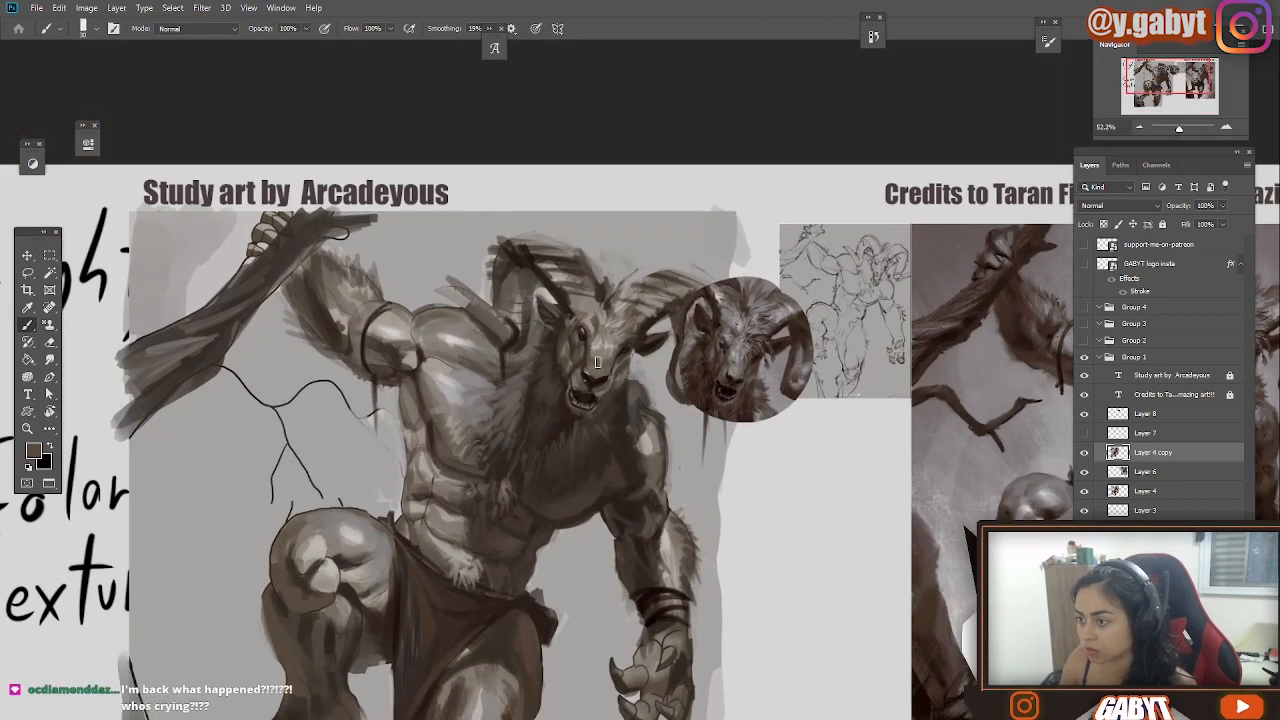
{"action": "left_click_drag", "start_coordinate": [630, 342], "coordinate": [665, 288]}
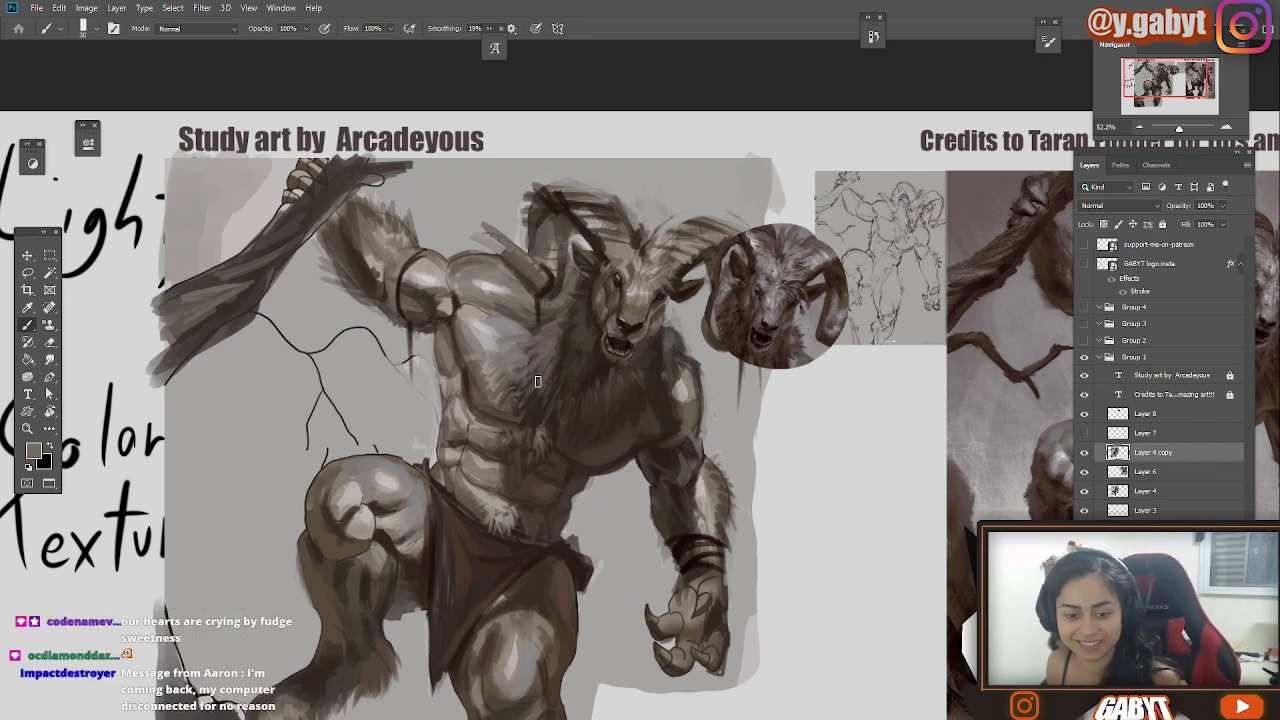
{"action": "scroll", "coordinate": [537, 381], "scroll_direction": "up", "scroll_amount": 3}
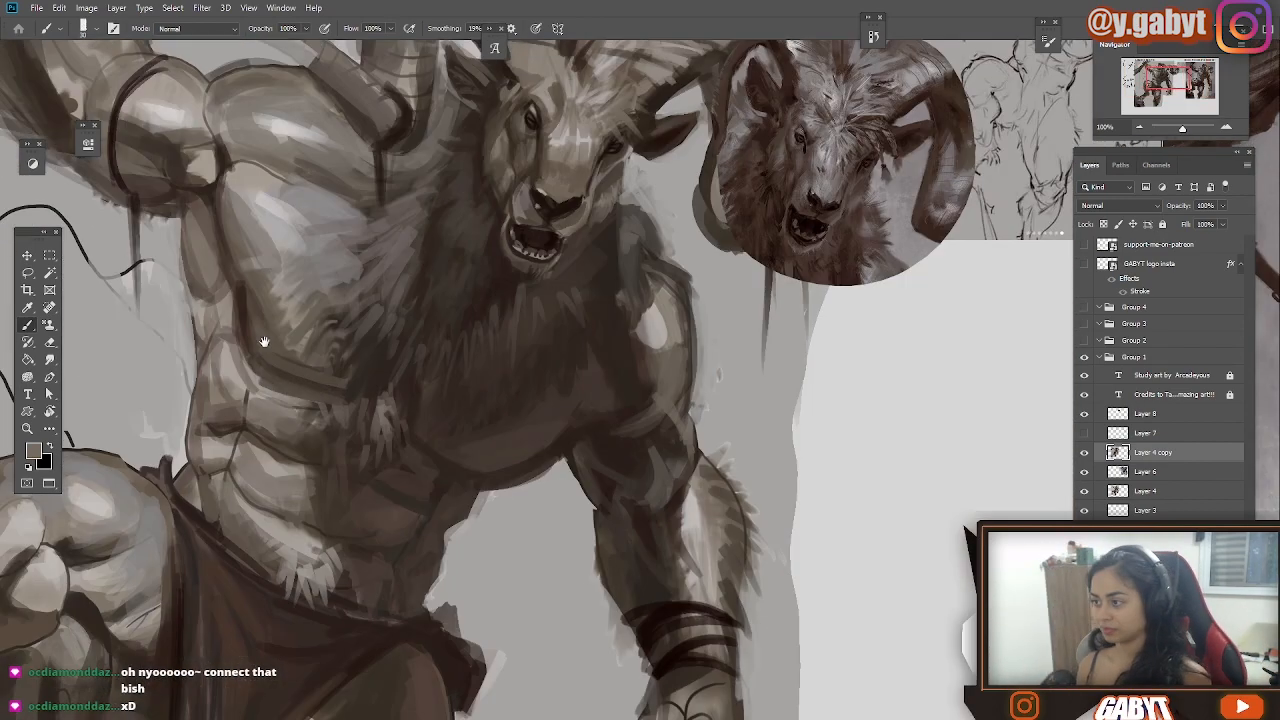
{"action": "scroll", "coordinate": [273, 262], "scroll_direction": "down", "scroll_amount": 3}
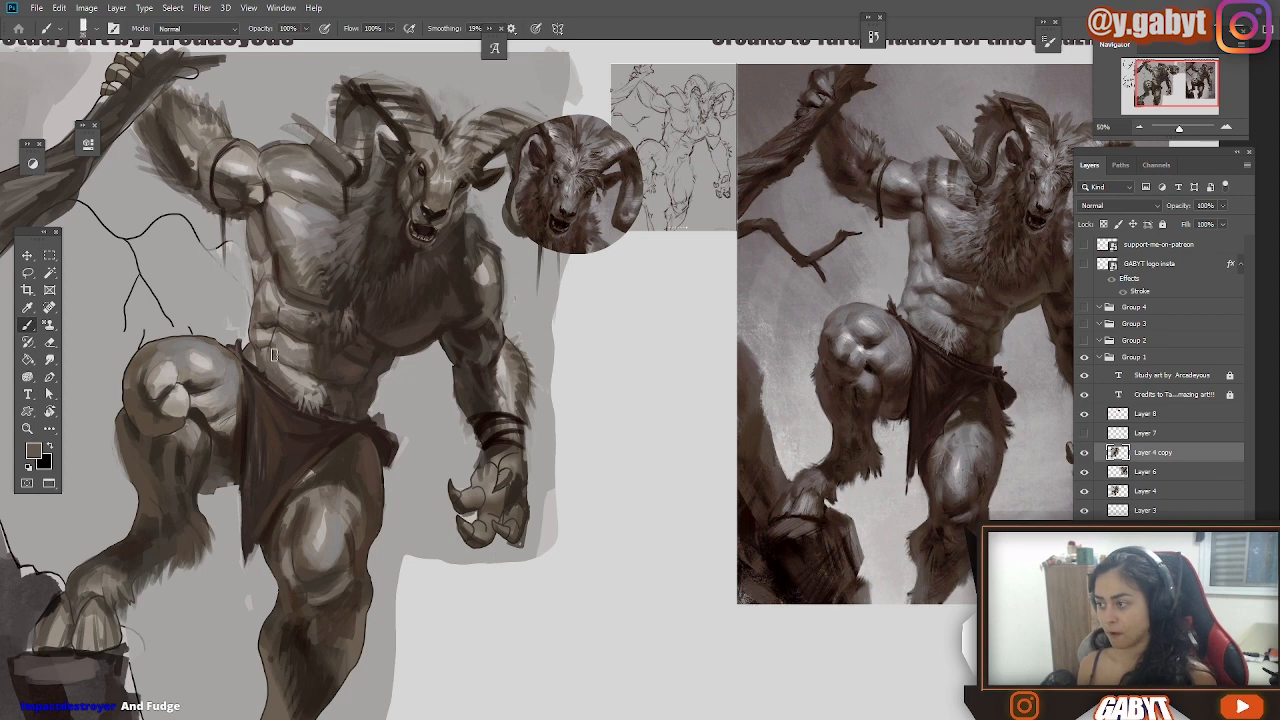
{"action": "scroll", "coordinate": [300, 350], "scroll_direction": "right", "scroll_amount": 2}
{"action": "scroll", "coordinate": [380, 345], "scroll_direction": "down", "scroll_amount": 1}
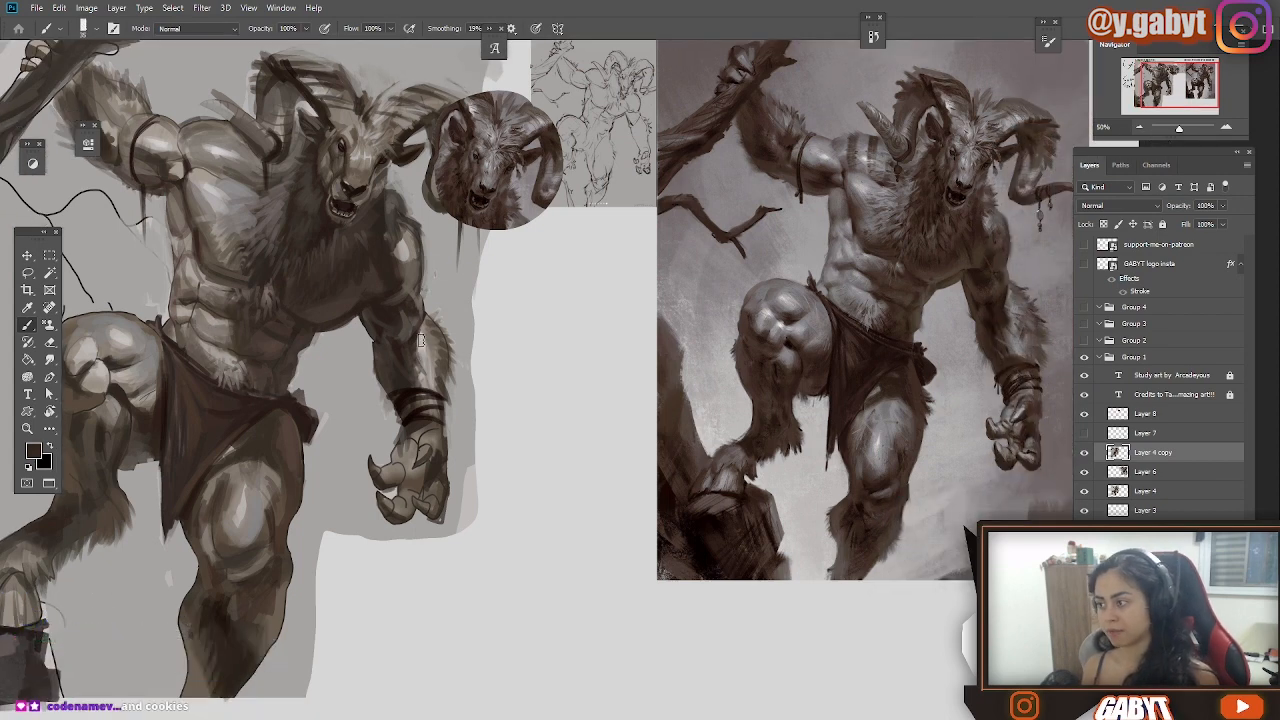
{"action": "left_click", "coordinate": [412, 372], "text": "alt"}
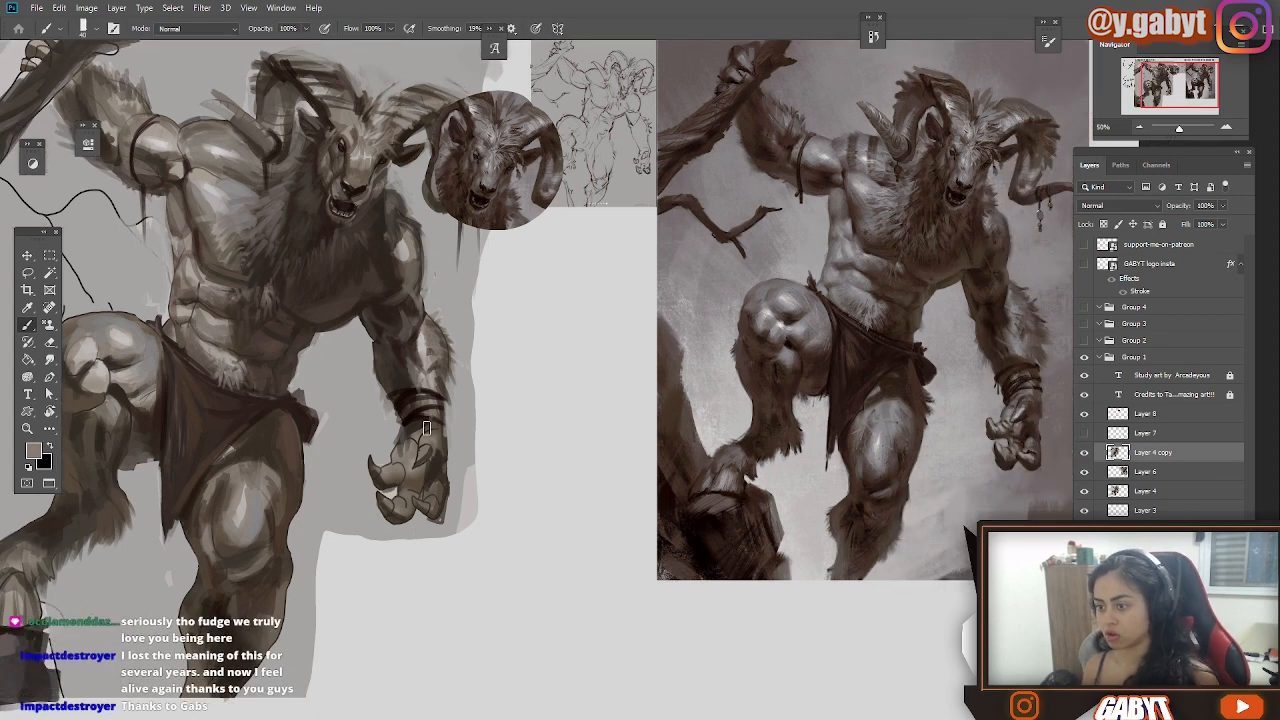
{"action": "left_click", "coordinate": [395, 472], "text": "alt"}
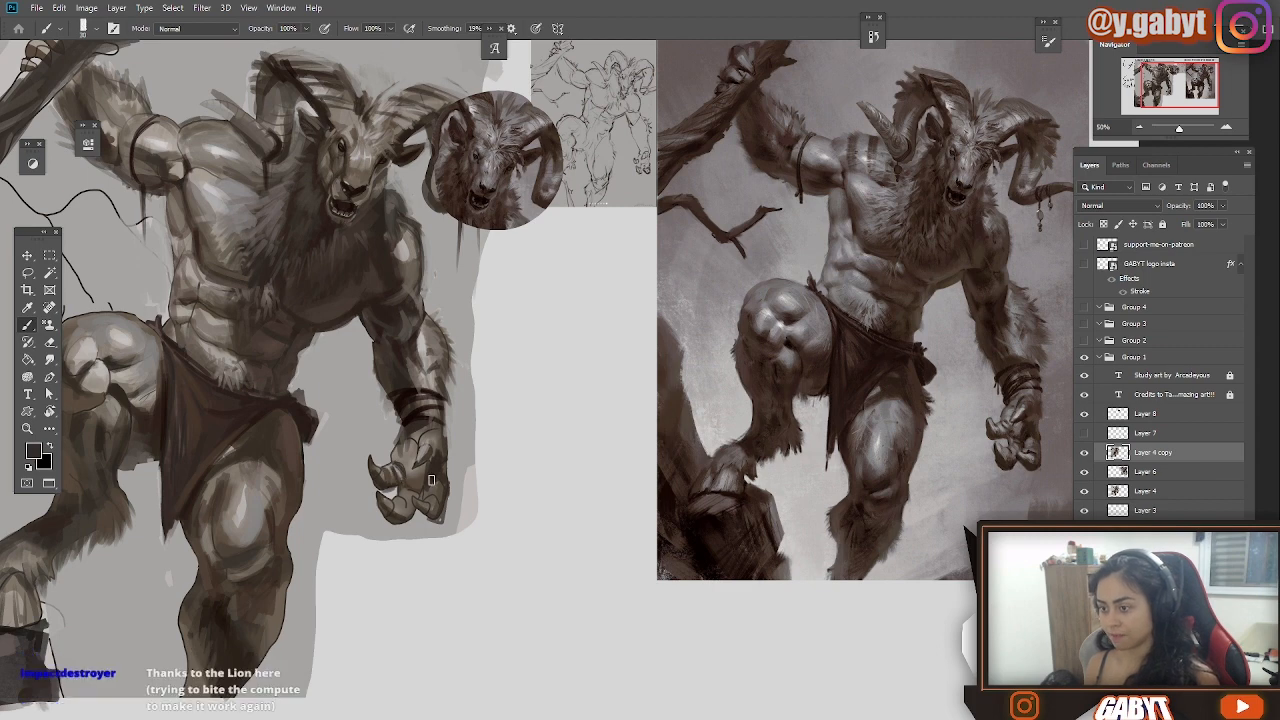
{"action": "left_click", "coordinate": [429, 502], "text": "alt"}
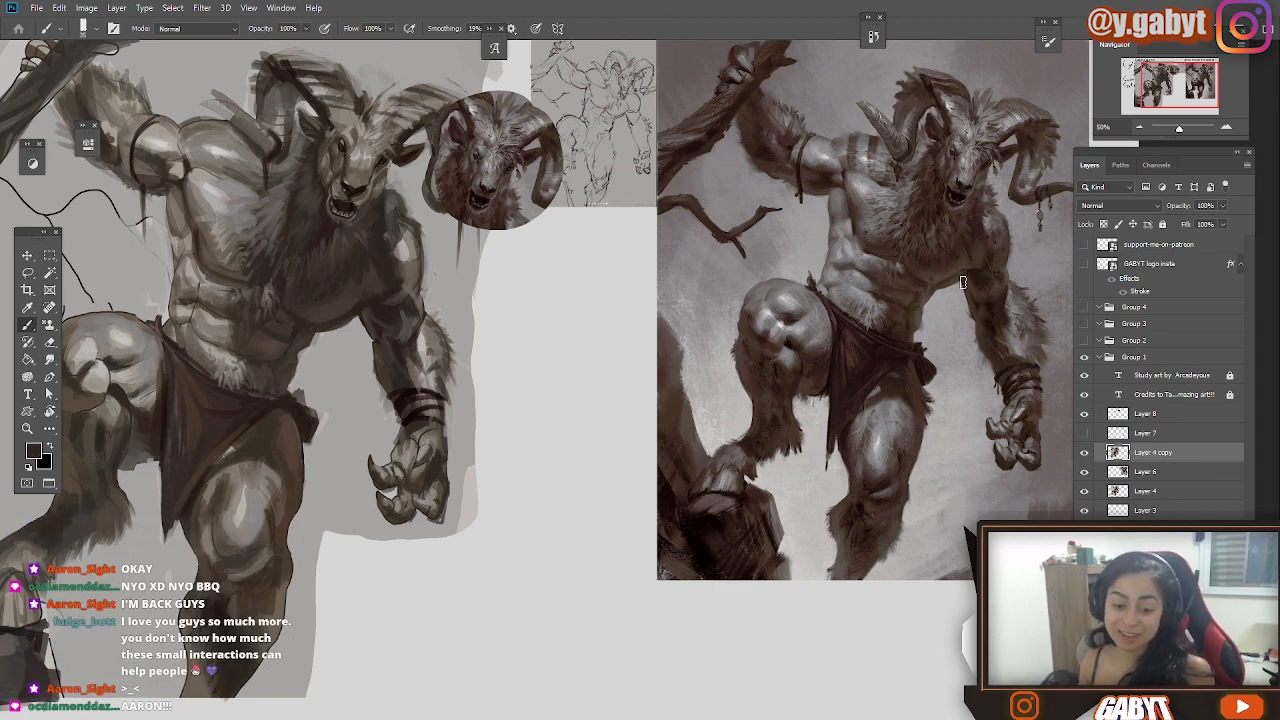
Hide Layer 8 with the copied reference head and make Layer 4 copy the active layer again.
{"action": "left_click_drag", "start_coordinate": [557, 163], "coordinate": [752, 197]}
{"action": "left_click", "coordinate": [1145, 413]}
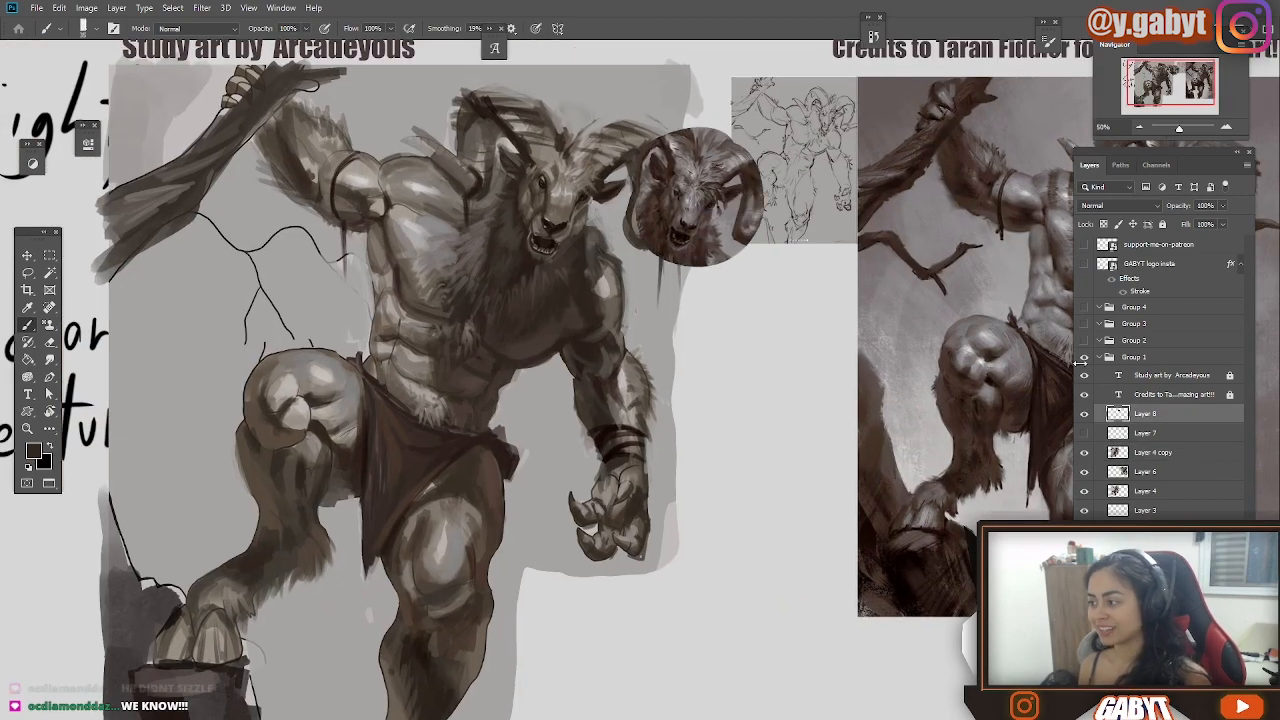
{"action": "left_click", "coordinate": [1084, 413]}
{"action": "left_click", "coordinate": [1139, 127]}
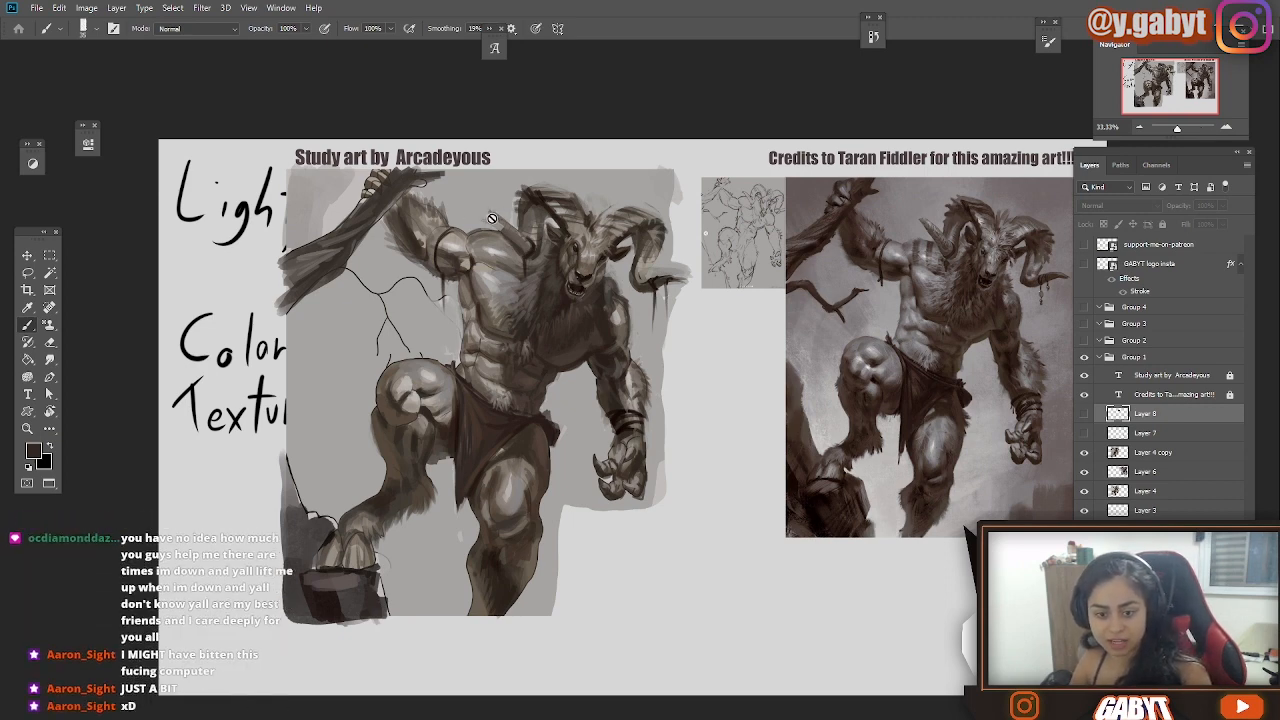
{"action": "left_click_drag", "start_coordinate": [492, 218], "coordinate": [404, 190]}
{"action": "left_click", "coordinate": [1153, 452]}
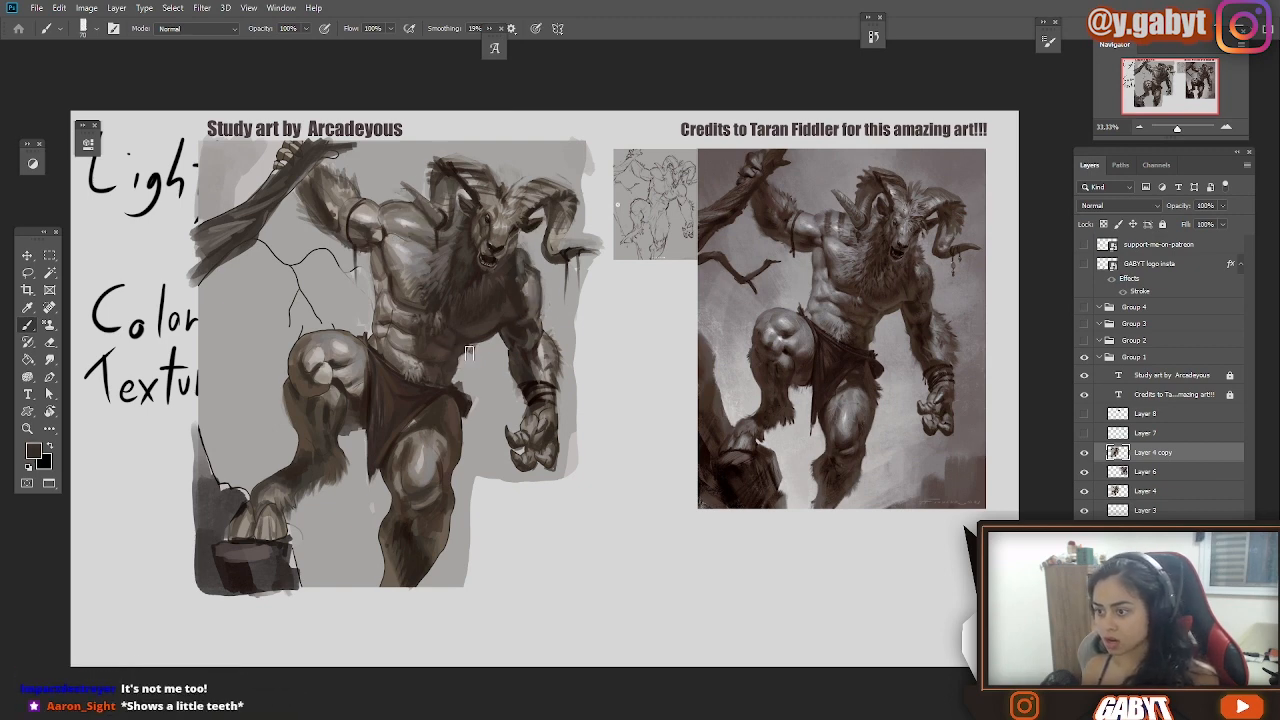
Block in grey background tones and the bent branch beside the raised knee, using colours sampled from the study and reference.
{"action": "left_click", "coordinate": [380, 308], "text": "alt"}
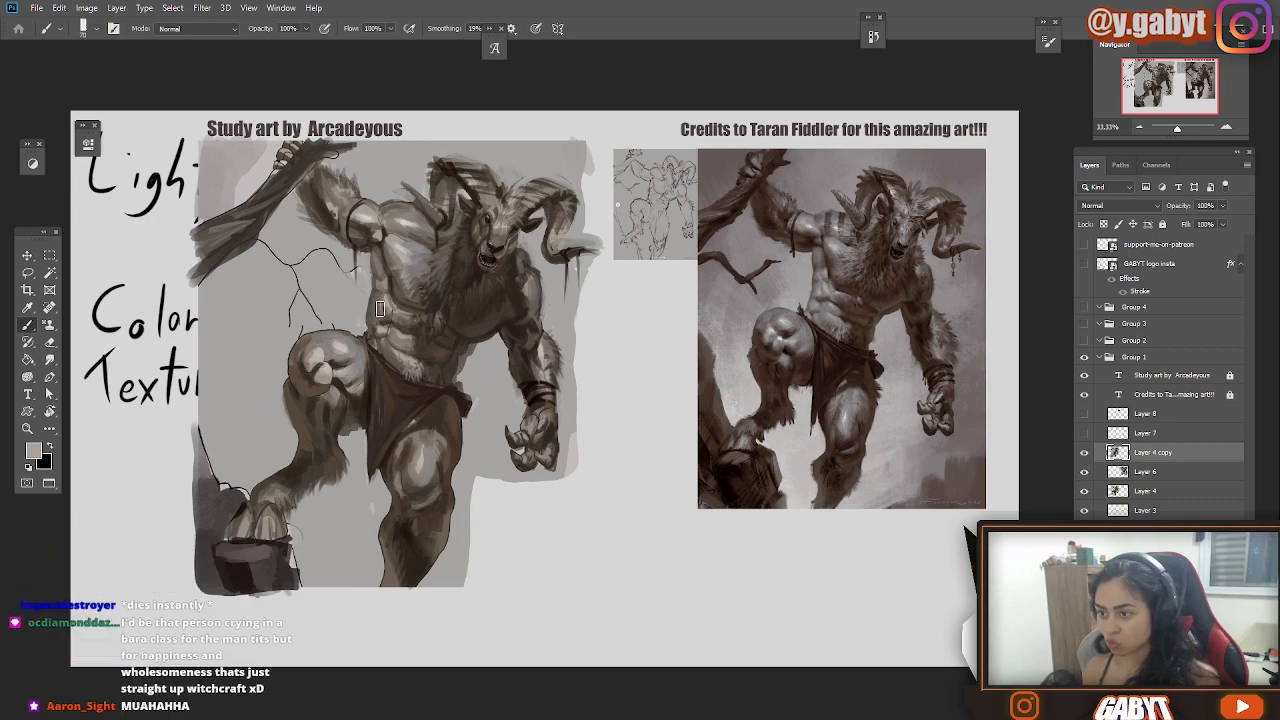
{"action": "scroll", "coordinate": [372, 338], "scroll_direction": "up", "scroll_amount": 2}
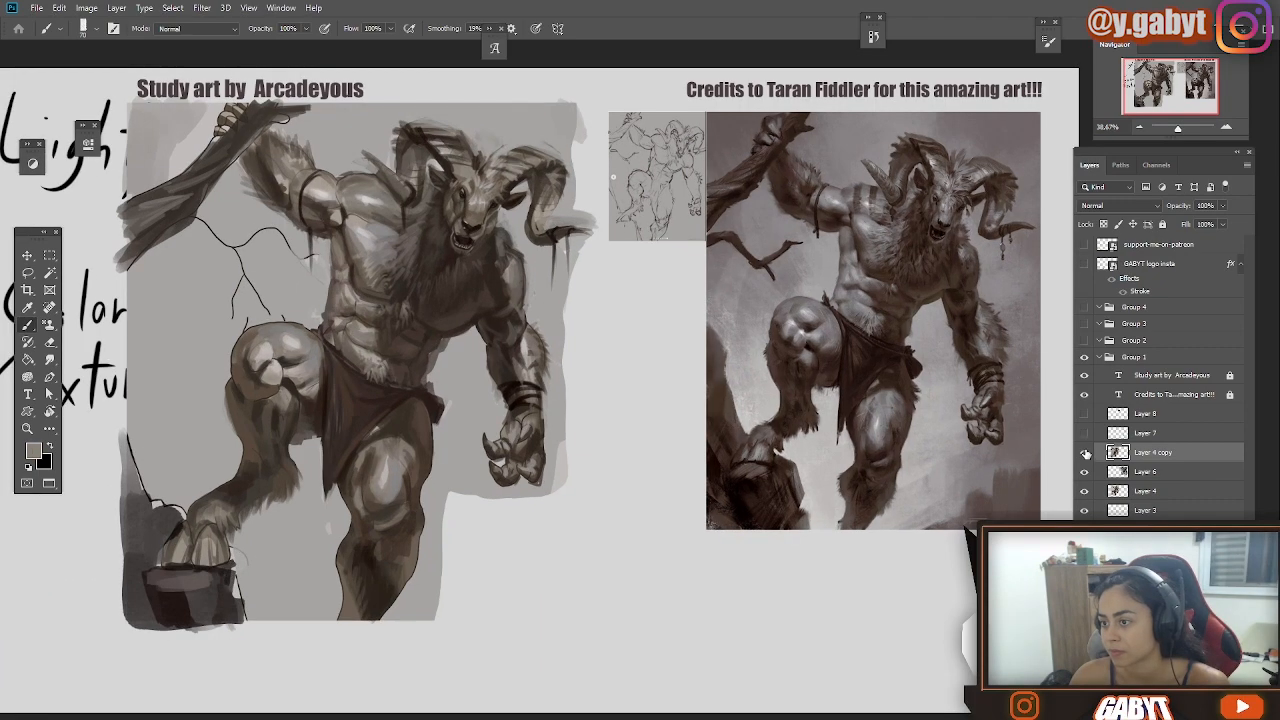
{"action": "mouse_move", "coordinate": [268, 297]}
{"action": "left_mouse_down"}
{"action": "mouse_move", "coordinate": [310, 280]}
{"action": "mouse_move", "coordinate": [270, 500]}
{"action": "mouse_move", "coordinate": [303, 263]}
{"action": "mouse_move", "coordinate": [291, 283]}
{"action": "mouse_move", "coordinate": [390, 266]}
{"action": "mouse_move", "coordinate": [322, 280]}
{"action": "mouse_move", "coordinate": [335, 195]}
{"action": "mouse_move", "coordinate": [258, 138]}
{"action": "left_mouse_up"}
{"action": "left_click", "coordinate": [831, 204], "text": "alt"}
{"action": "mouse_move", "coordinate": [660, 140]}
{"action": "left_mouse_down"}
{"action": "mouse_move", "coordinate": [547, 164]}
{"action": "mouse_move", "coordinate": [440, 165]}
{"action": "left_mouse_up"}
{"action": "left_click_drag", "start_coordinate": [330, 200], "coordinate": [278, 106]}
{"action": "key", "text": "bracketleft"}
{"action": "key", "text": "bracketleft"}
{"action": "key", "text": "bracketleft"}
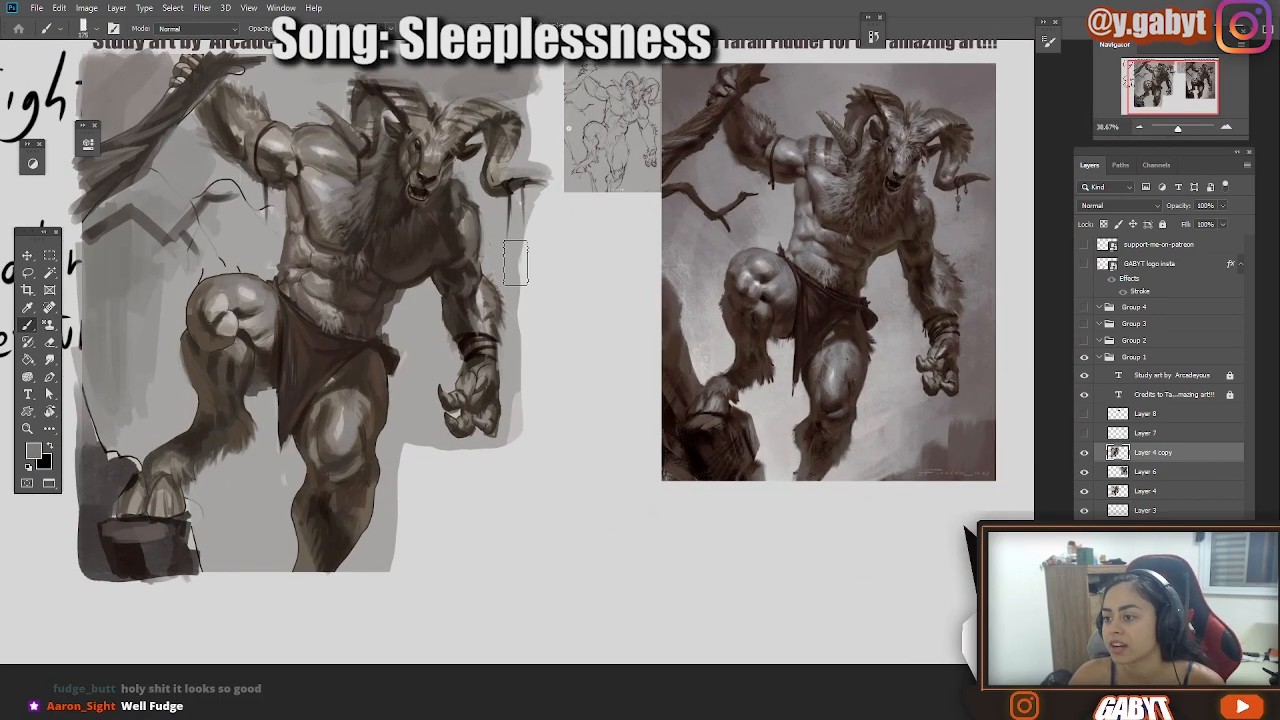
Fill the background along the lowered arm's side with grey and block in the mauve shapes below the hand.
{"action": "left_click_drag", "start_coordinate": [517, 262], "coordinate": [523, 288]}
{"action": "left_click", "coordinate": [518, 263], "text": "alt"}
{"action": "mouse_move", "coordinate": [525, 235]}
{"action": "left_mouse_down"}
{"action": "mouse_move", "coordinate": [522, 450]}
{"action": "mouse_move", "coordinate": [445, 550]}
{"action": "mouse_move", "coordinate": [484, 485]}
{"action": "mouse_move", "coordinate": [406, 433]}
{"action": "mouse_move", "coordinate": [417, 480]}
{"action": "mouse_move", "coordinate": [452, 493]}
{"action": "left_mouse_up"}
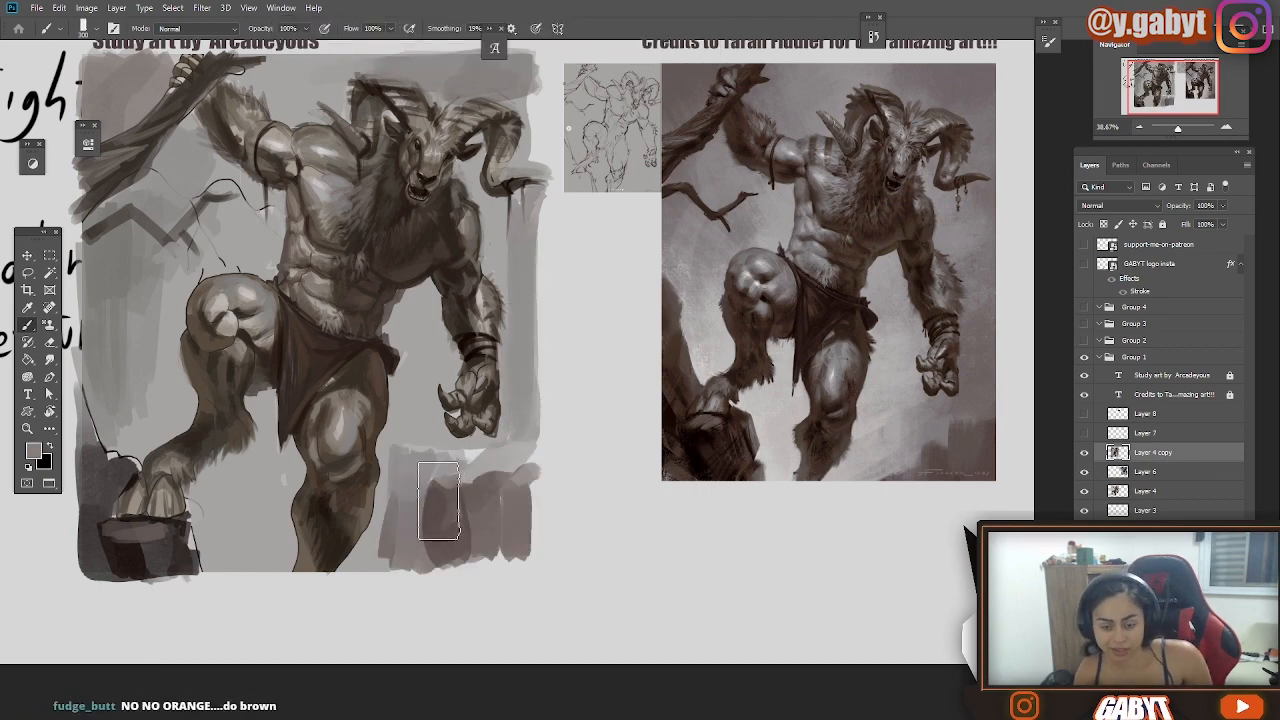
Paint dark stripes across the raised arm's shoulder and lay lighter background tones behind the legs.
{"action": "left_click_drag", "start_coordinate": [352, 347], "coordinate": [350, 446]}
{"action": "left_click_drag", "start_coordinate": [384, 227], "coordinate": [469, 243]}
{"action": "left_click", "coordinate": [483, 205], "text": "alt"}
{"action": "left_click_drag", "start_coordinate": [603, 230], "coordinate": [589, 222]}
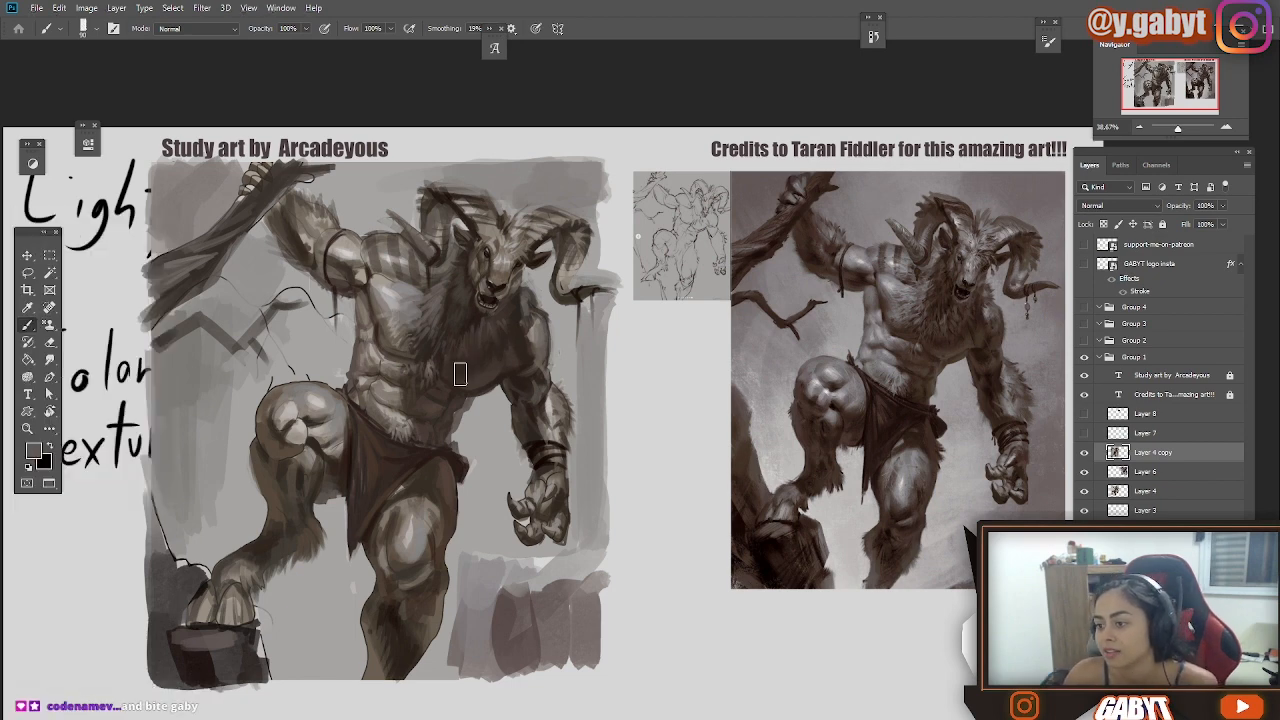
{"action": "left_click", "coordinate": [514, 296], "text": "alt"}
{"action": "left_click_drag", "start_coordinate": [514, 296], "coordinate": [534, 292]}
Block in the dark rock mass beside the raised foot and refine its edges with a smaller brush.
{"action": "mouse_move", "coordinate": [350, 510]}
{"action": "left_mouse_down"}
{"action": "mouse_move", "coordinate": [345, 600]}
{"action": "mouse_move", "coordinate": [320, 600]}
{"action": "mouse_move", "coordinate": [310, 630]}
{"action": "left_mouse_up"}
{"action": "left_click", "coordinate": [193, 573], "text": "alt"}
{"action": "left_click_drag", "start_coordinate": [193, 573], "coordinate": [209, 530]}
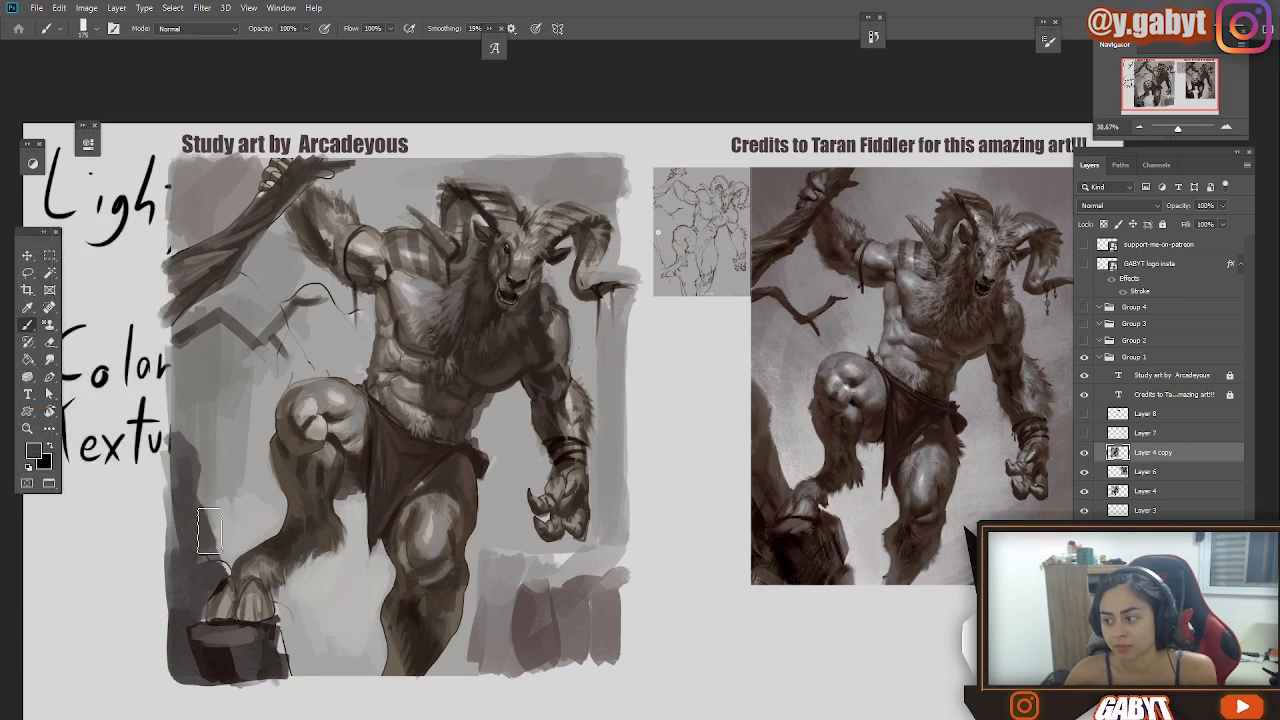
{"action": "key", "text": "bracketleft"}
{"action": "key", "text": "bracketleft"}
{"action": "key", "text": "bracketleft"}
{"action": "key", "text": "bracketleft"}
{"action": "key", "text": "bracketleft"}
{"action": "left_click", "coordinate": [222, 592], "text": "alt"}
{"action": "mouse_move", "coordinate": [336, 470]}
{"action": "left_mouse_down"}
{"action": "mouse_move", "coordinate": [426, 449]}
{"action": "mouse_move", "coordinate": [376, 435]}
{"action": "left_mouse_up"}
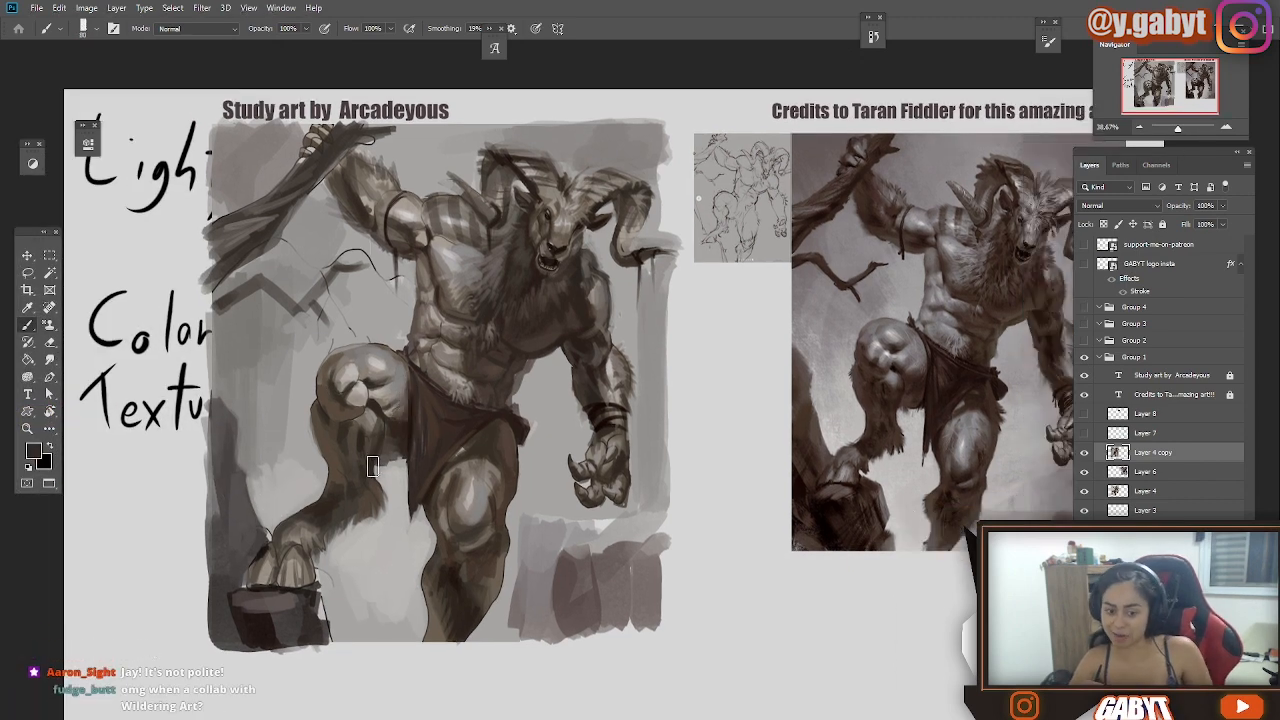
Brush broad grey tones into the background around the raised leg and the dark rock mass beside it.
{"action": "scroll", "coordinate": [496, 235], "scroll_direction": "up", "scroll_amount": 3}
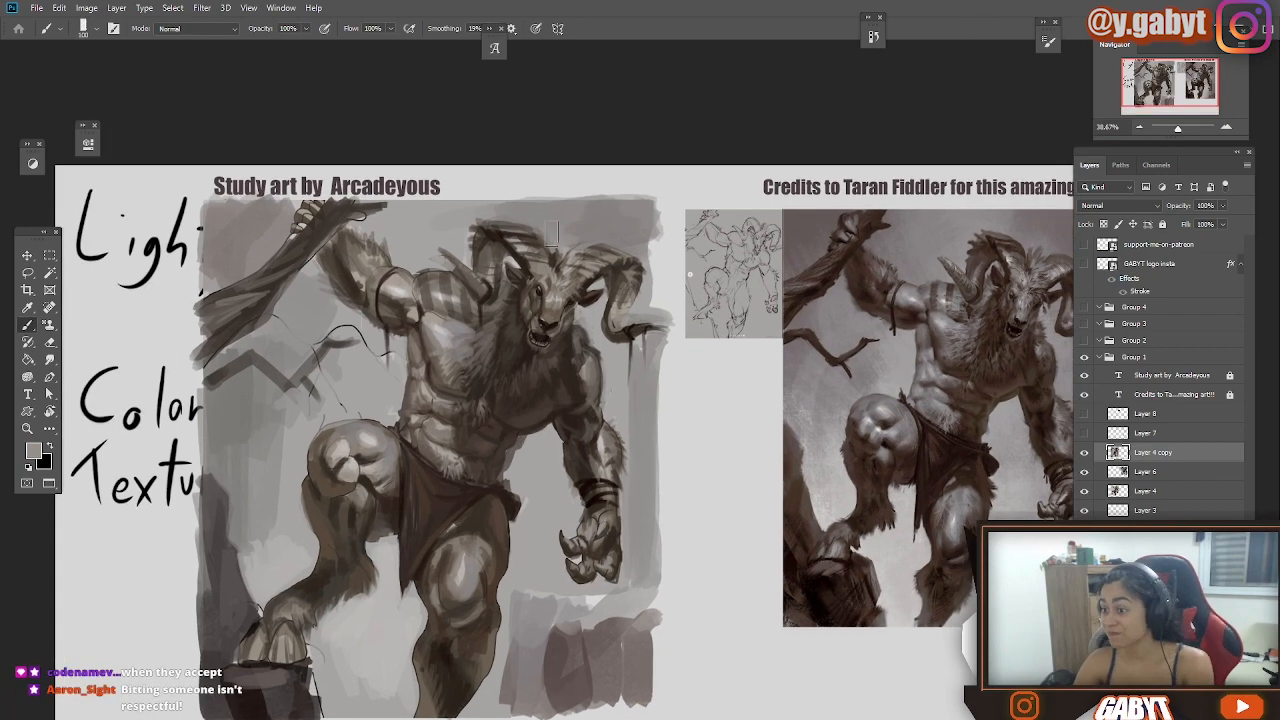
{"action": "scroll", "coordinate": [551, 232], "scroll_direction": "down", "scroll_amount": 3}
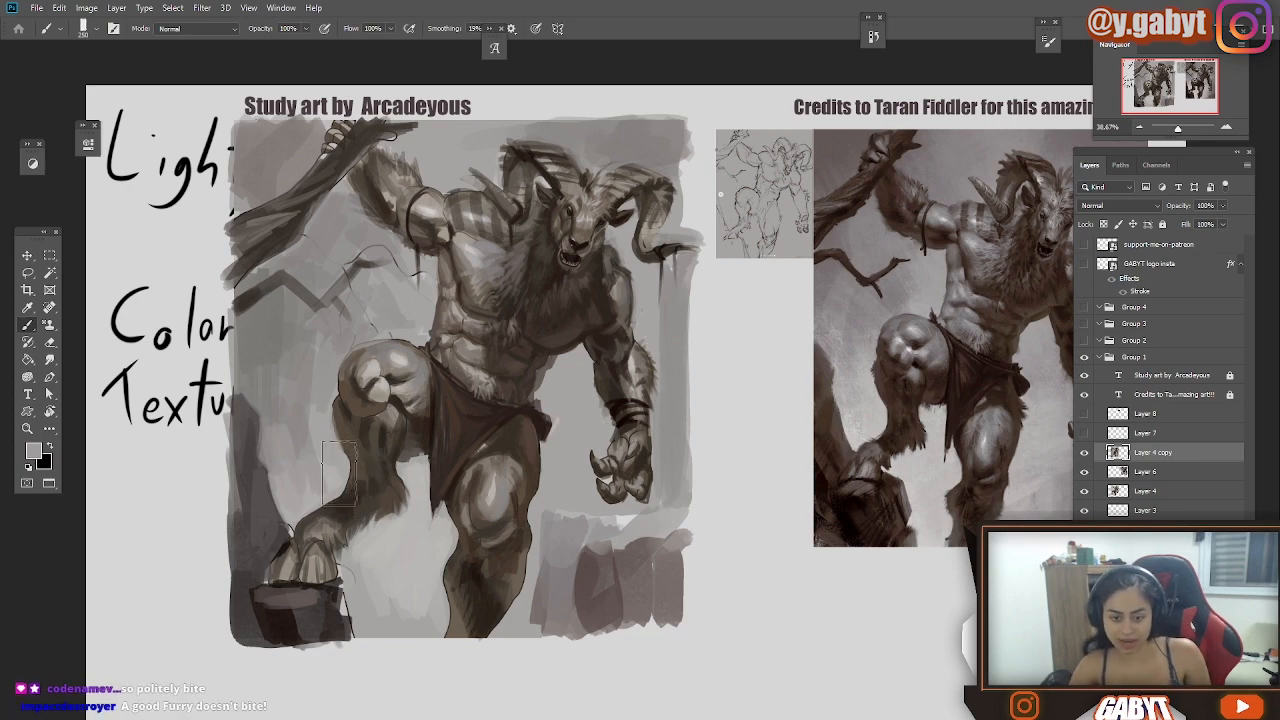
{"action": "scroll", "coordinate": [294, 286], "scroll_direction": "up", "scroll_amount": 1}
{"action": "scroll", "coordinate": [380, 300], "scroll_direction": "down", "scroll_amount": 1}
{"action": "left_click_drag", "start_coordinate": [240, 360], "coordinate": [258, 470]}
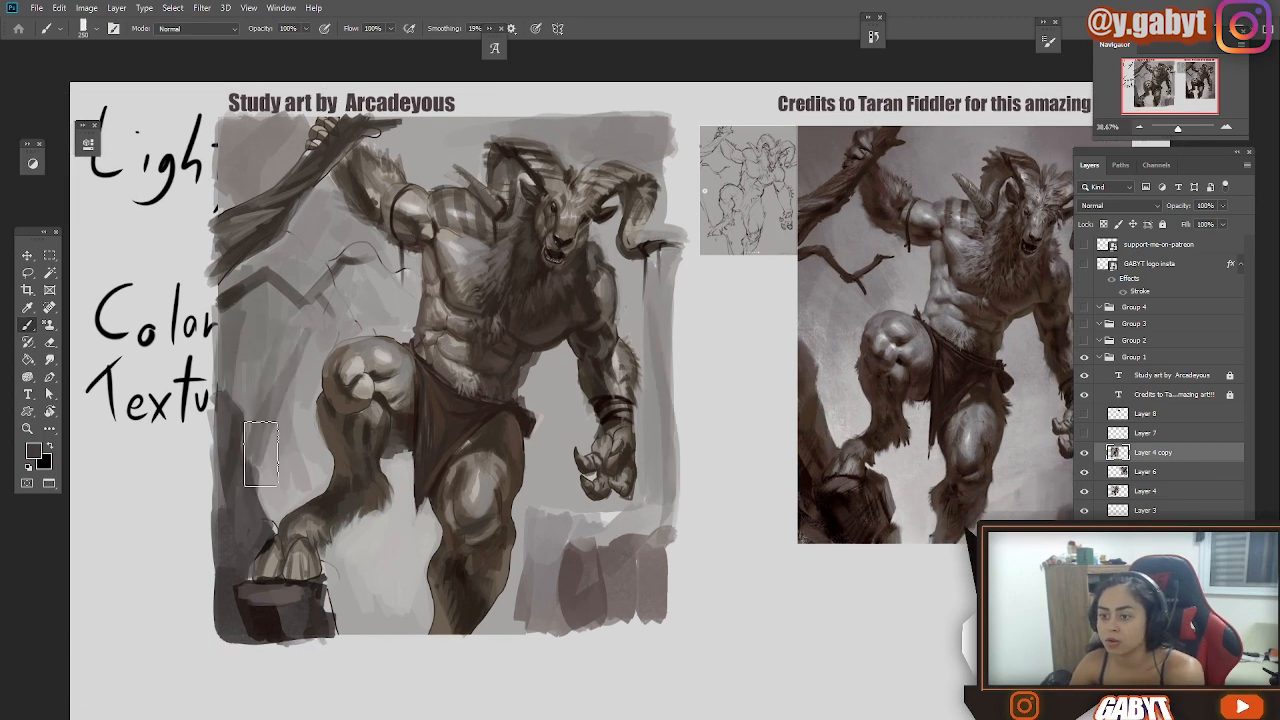
Paint background tones between the lowered arm and standing leg, toggling Layer 4 copy to compare the repaint with the earlier version.
{"action": "left_click_drag", "start_coordinate": [555, 450], "coordinate": [585, 540]}
{"action": "mouse_move", "coordinate": [668, 329]}
{"action": "left_mouse_down"}
{"action": "mouse_move", "coordinate": [611, 377]}
{"action": "mouse_move", "coordinate": [620, 505]}
{"action": "left_mouse_up"}
{"action": "left_click_drag", "start_coordinate": [611, 310], "coordinate": [580, 235]}
{"action": "left_click", "coordinate": [1086, 454]}
{"action": "left_click", "coordinate": [1086, 454]}
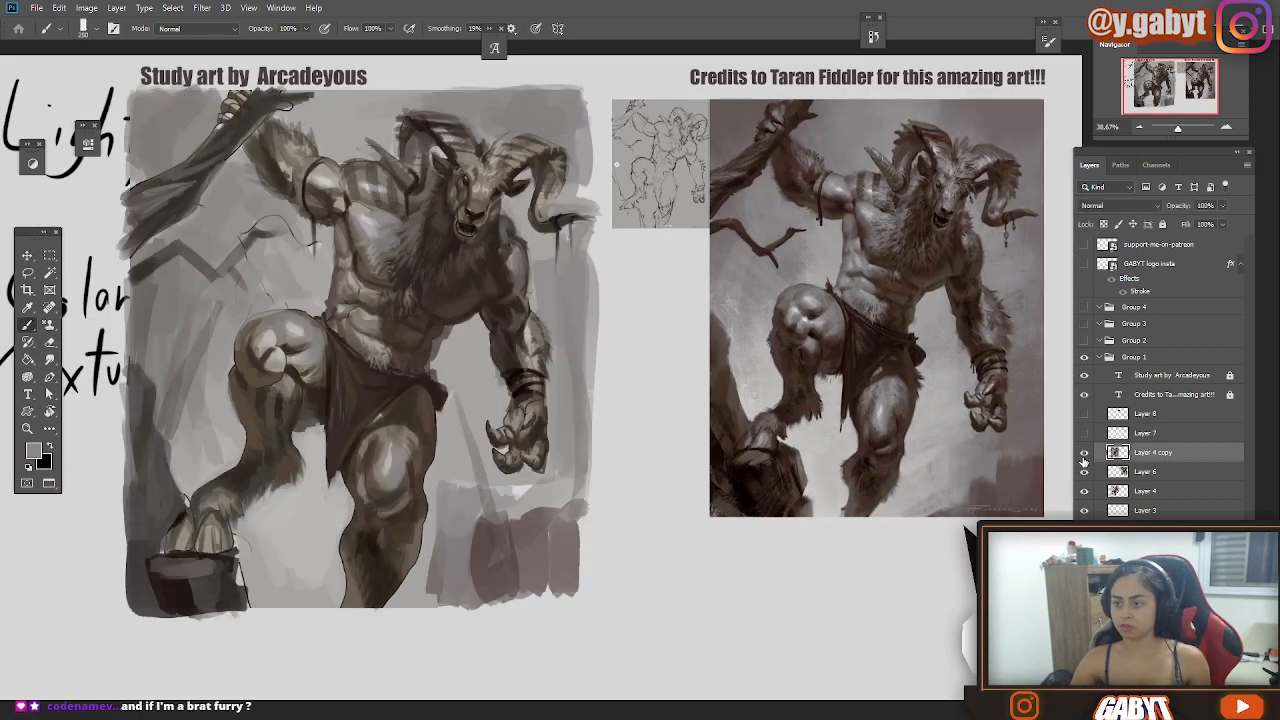
{"action": "left_click", "coordinate": [1085, 454]}
{"action": "scroll", "coordinate": [457, 235], "scroll_direction": "up", "scroll_amount": 1}
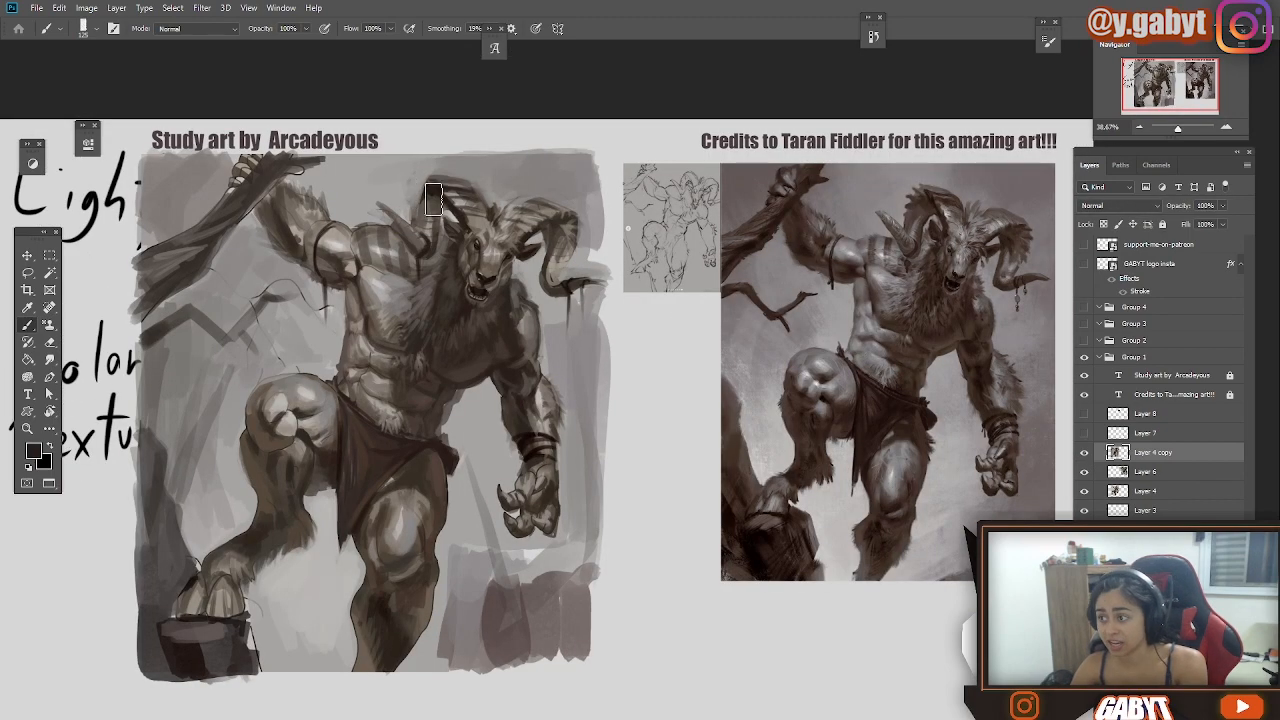
Clean up the edges around the horns, lowered forearm and hand with tones sampled from the study and reference.
{"action": "left_click", "coordinate": [440, 178], "text": "alt"}
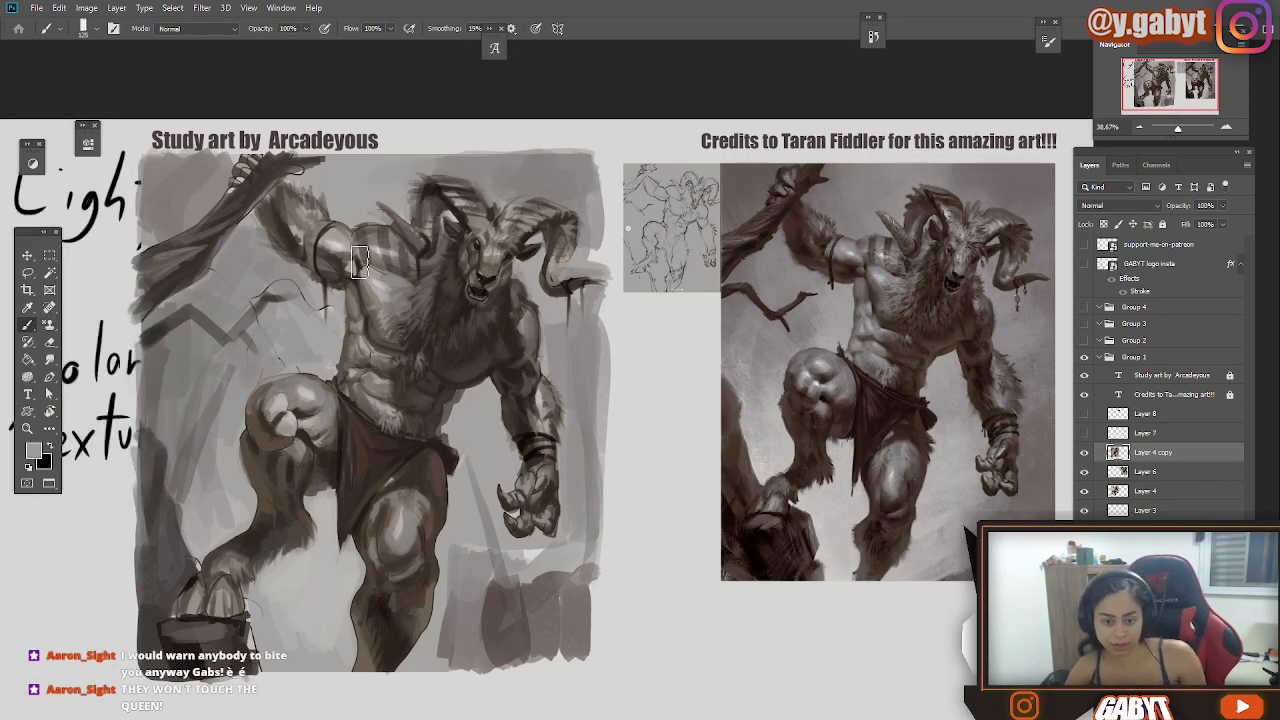
{"action": "left_click", "coordinate": [550, 453], "text": "alt"}
{"action": "left_click_drag", "start_coordinate": [550, 450], "coordinate": [490, 507]}
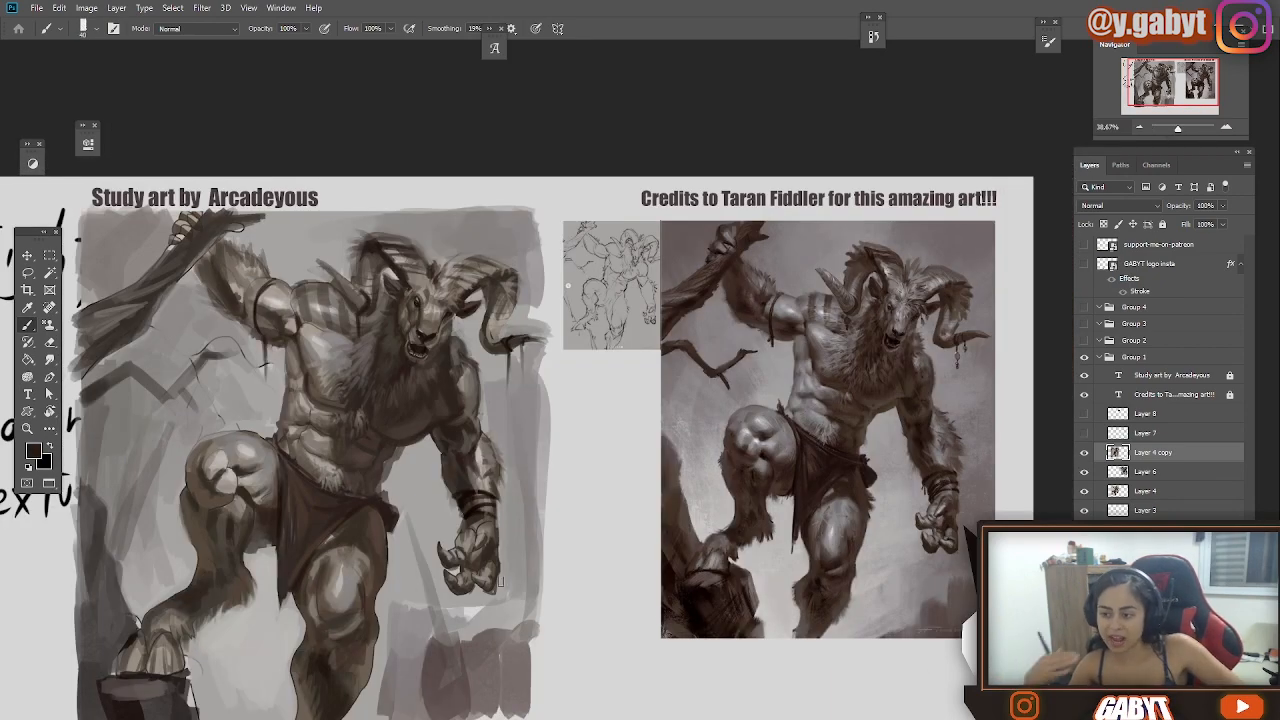
{"action": "left_click", "coordinate": [514, 522], "text": "alt"}
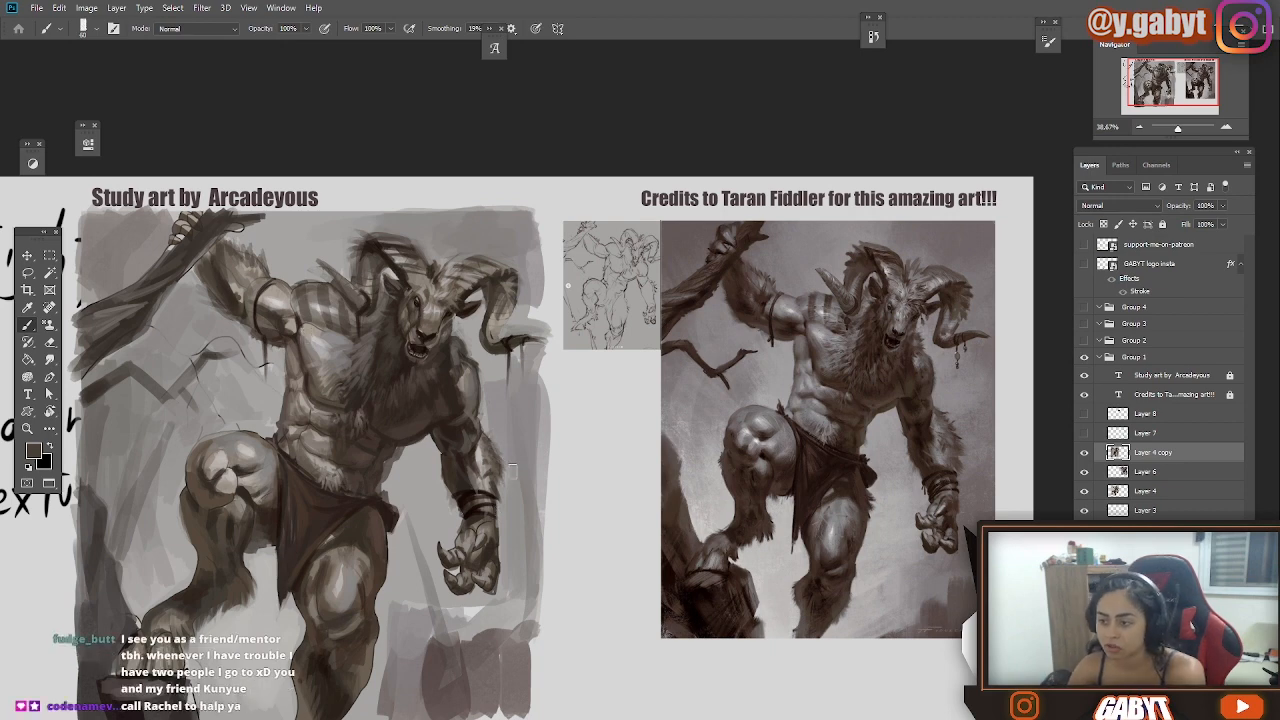
{"action": "left_click", "coordinate": [950, 491], "text": "alt"}
{"action": "left_click_drag", "start_coordinate": [362, 518], "coordinate": [370, 544]}
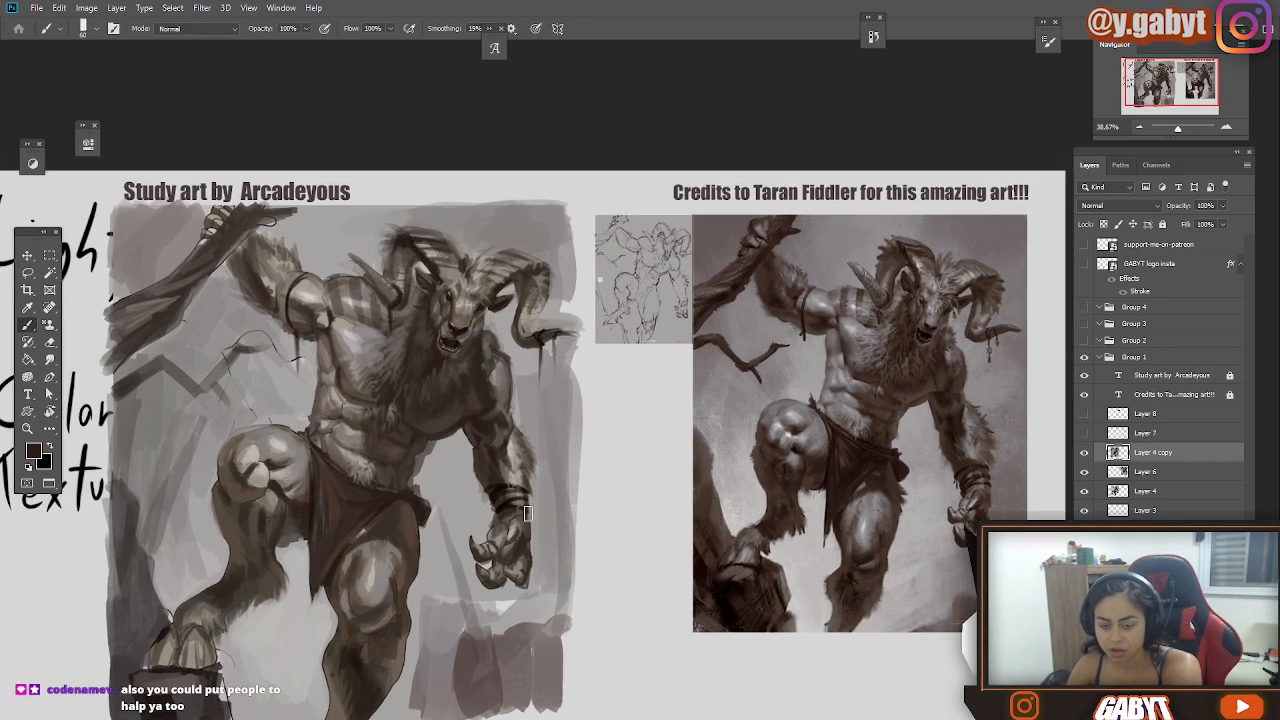
Refine the loincloth's dark folds and its hanging edge over the thighs.
{"action": "left_click_drag", "start_coordinate": [431, 345], "coordinate": [423, 371]}
{"action": "left_click_drag", "start_coordinate": [406, 473], "coordinate": [406, 375]}
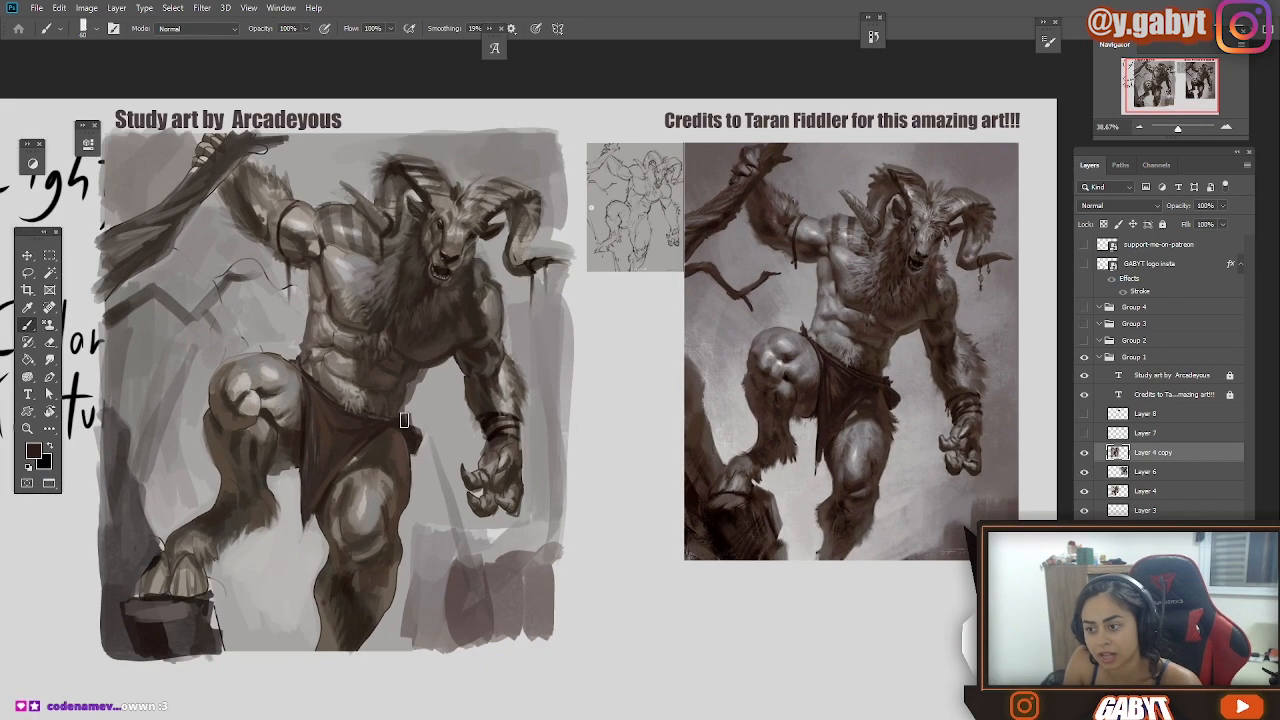
{"action": "left_click_drag", "start_coordinate": [338, 448], "coordinate": [383, 437]}
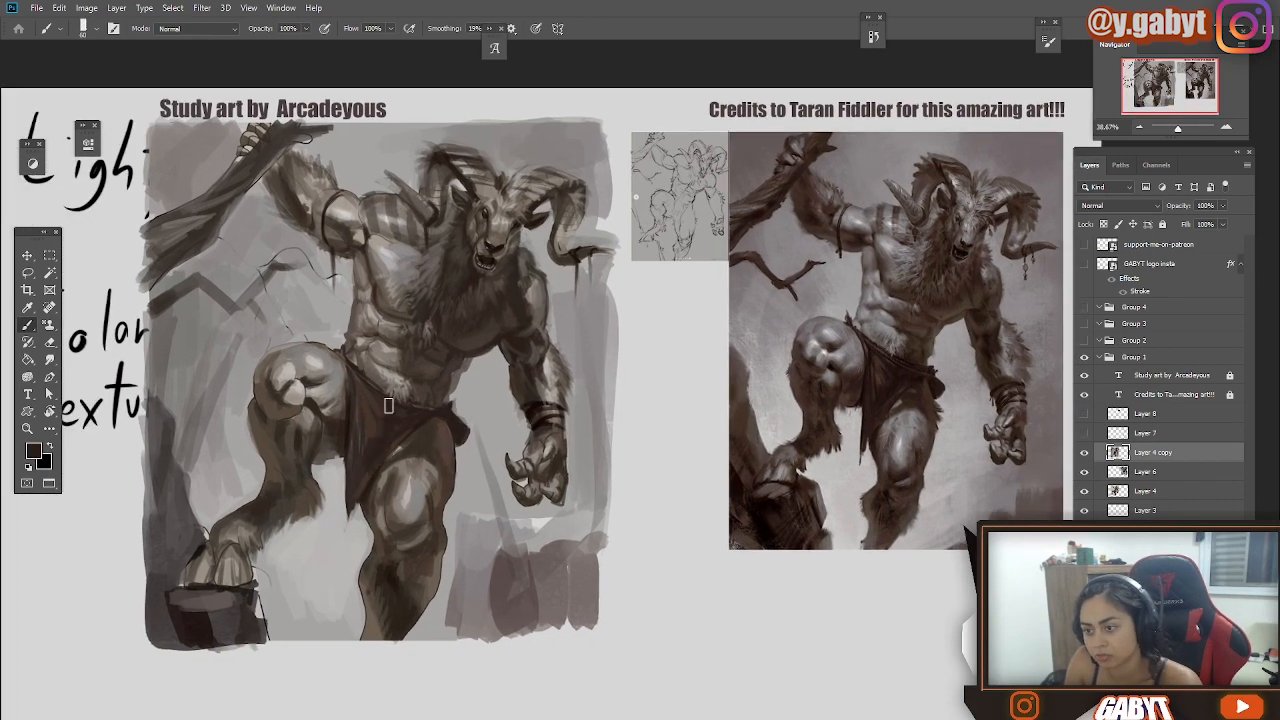
{"action": "left_click_drag", "start_coordinate": [373, 565], "coordinate": [398, 591]}
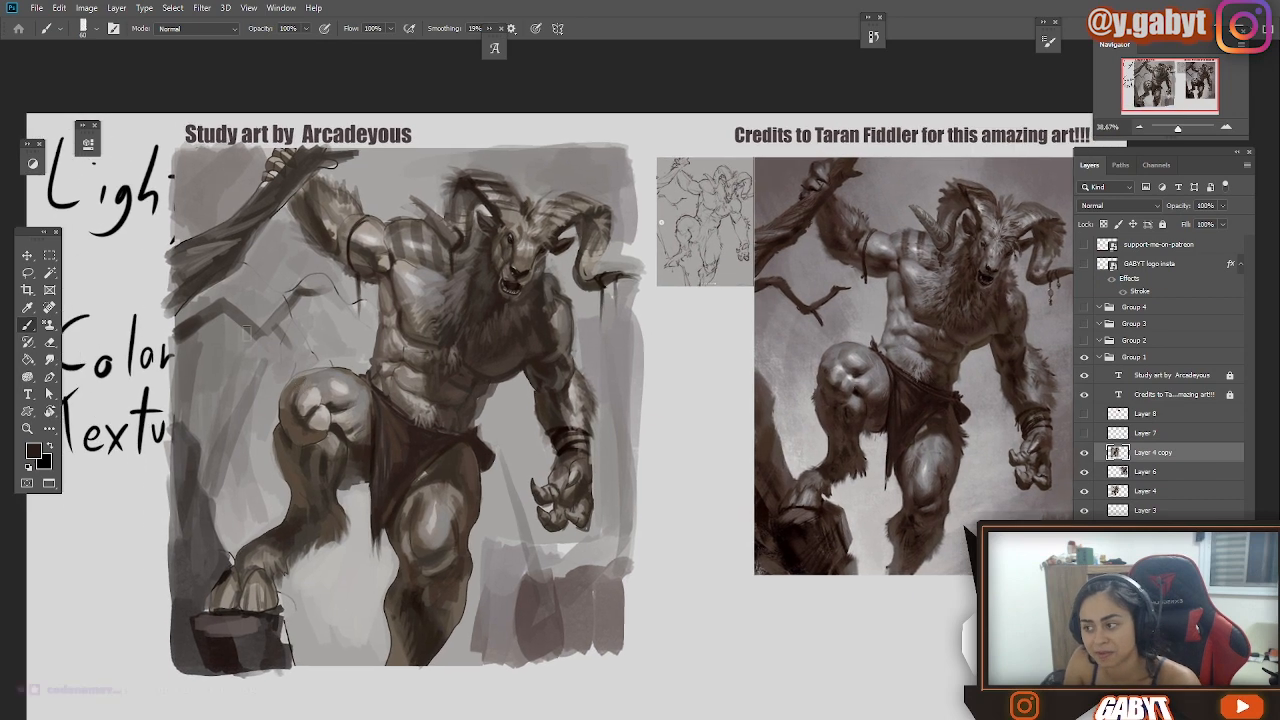
Blend the light and shadow shapes on the raised knee and upper shin using tones sampled from the leg.
{"action": "left_click", "coordinate": [294, 426], "text": "alt"}
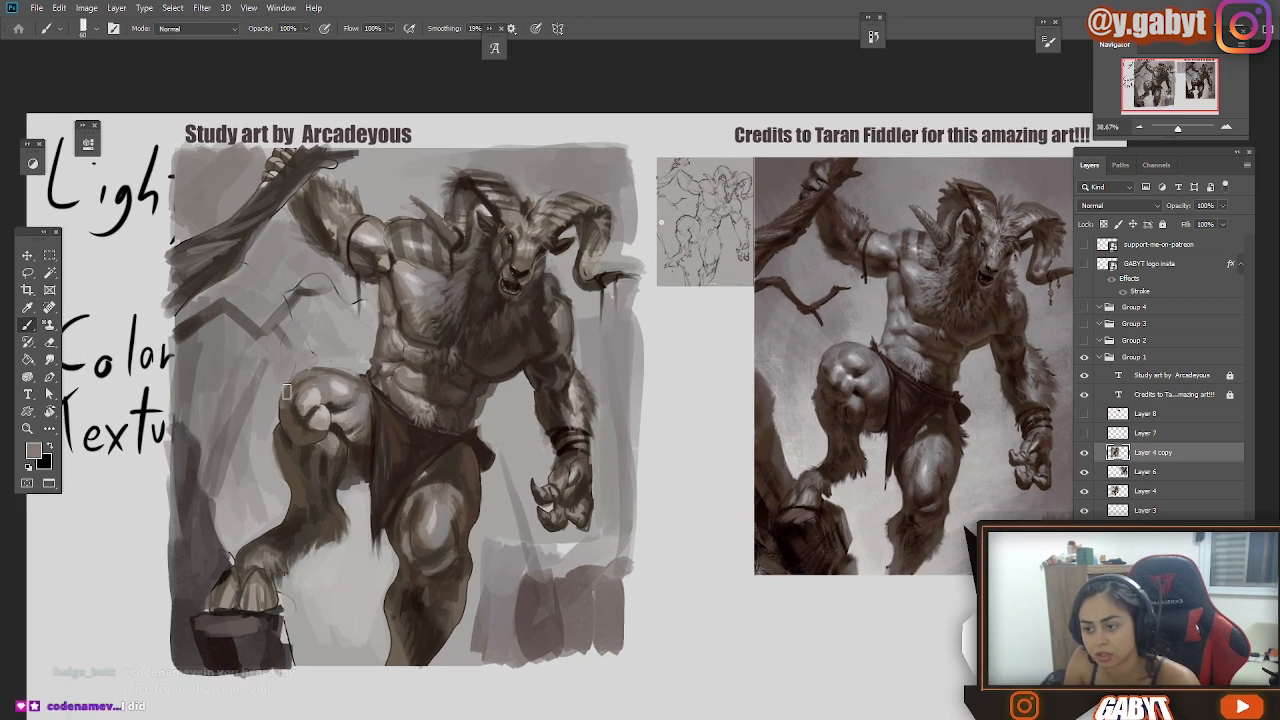
{"action": "left_click", "coordinate": [333, 403], "text": "alt"}
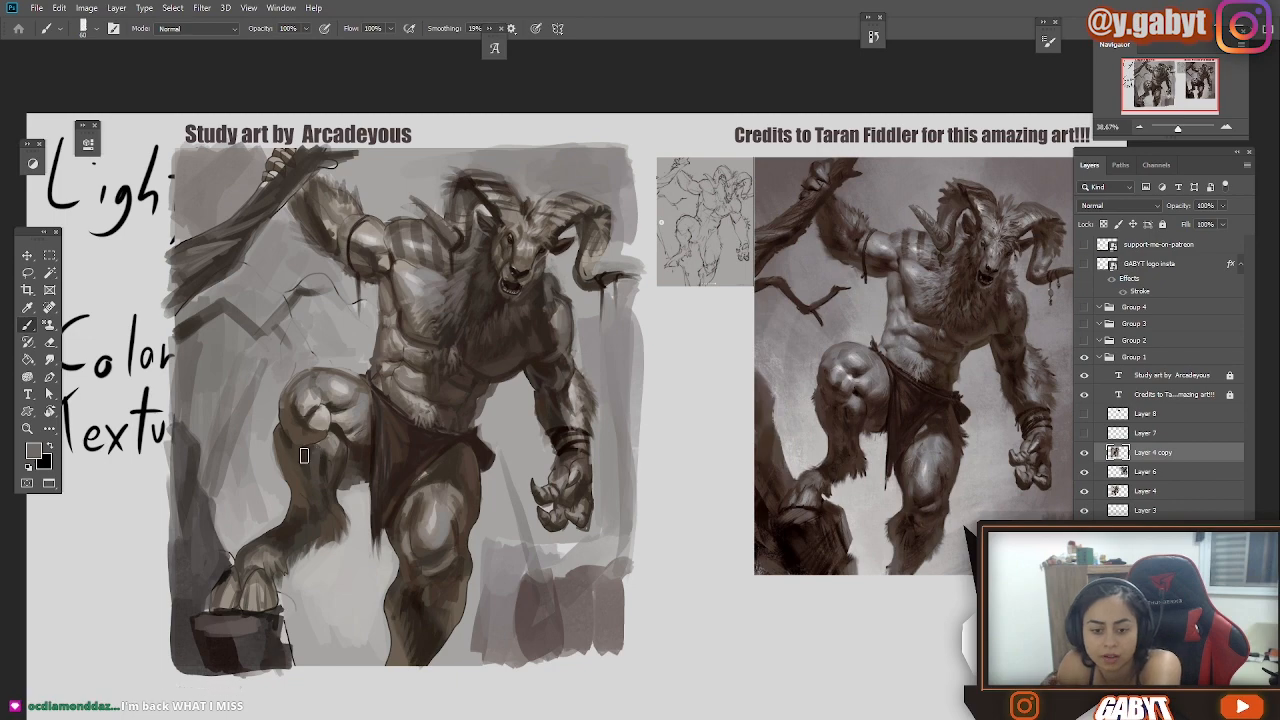
{"action": "scroll", "coordinate": [290, 477], "scroll_direction": "up", "scroll_amount": 3}
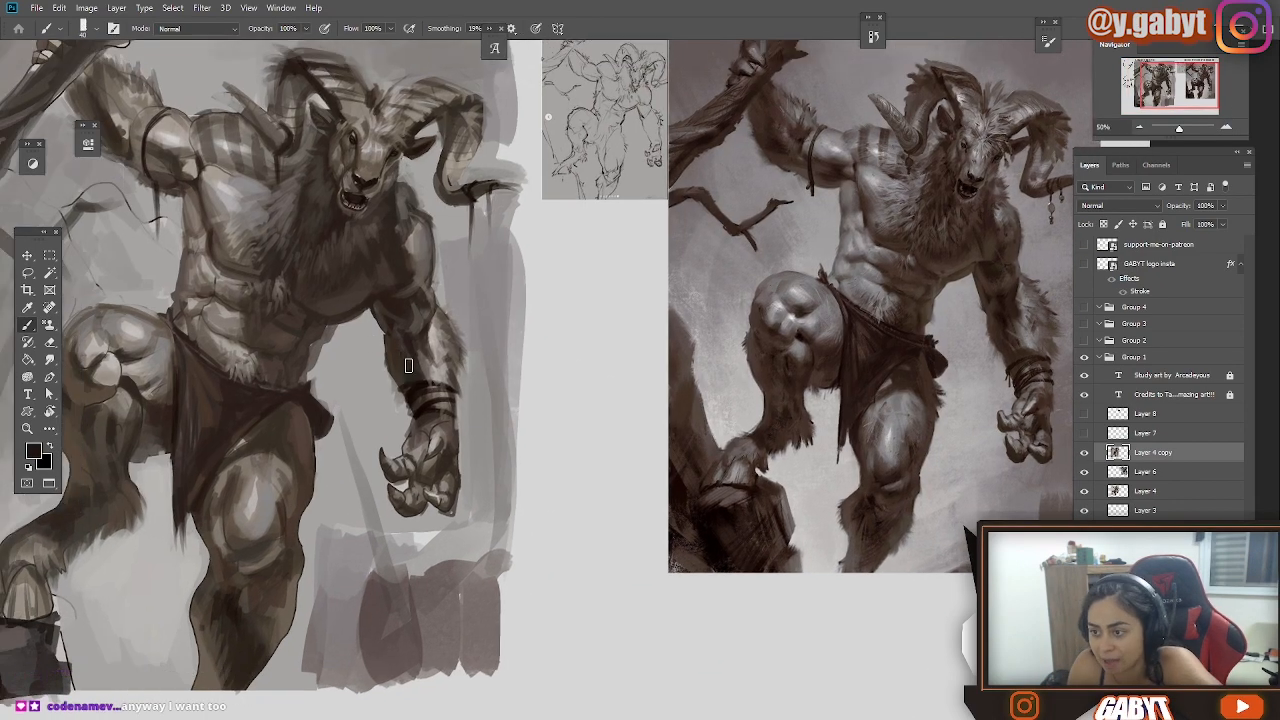
Refine the shading of the lowered forearm and the bands around its wrist.
{"action": "left_click_drag", "start_coordinate": [448, 325], "coordinate": [410, 347]}
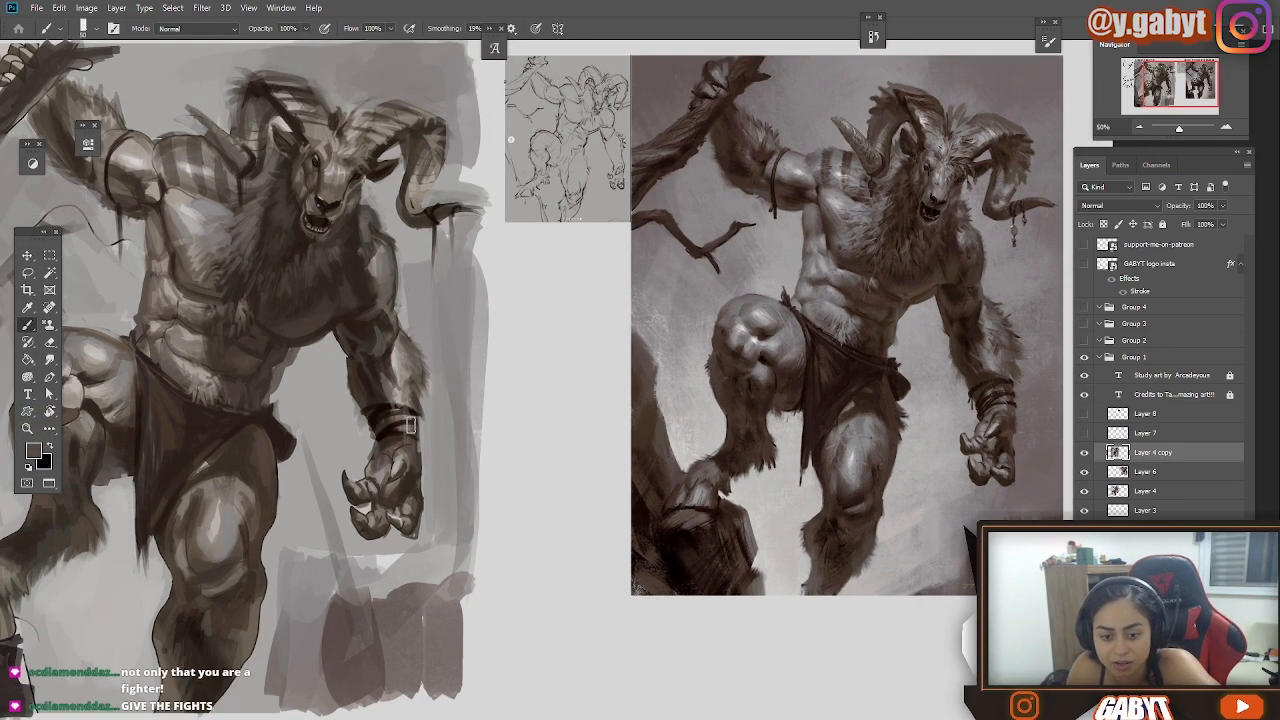
{"action": "left_click_drag", "start_coordinate": [319, 293], "coordinate": [391, 338]}
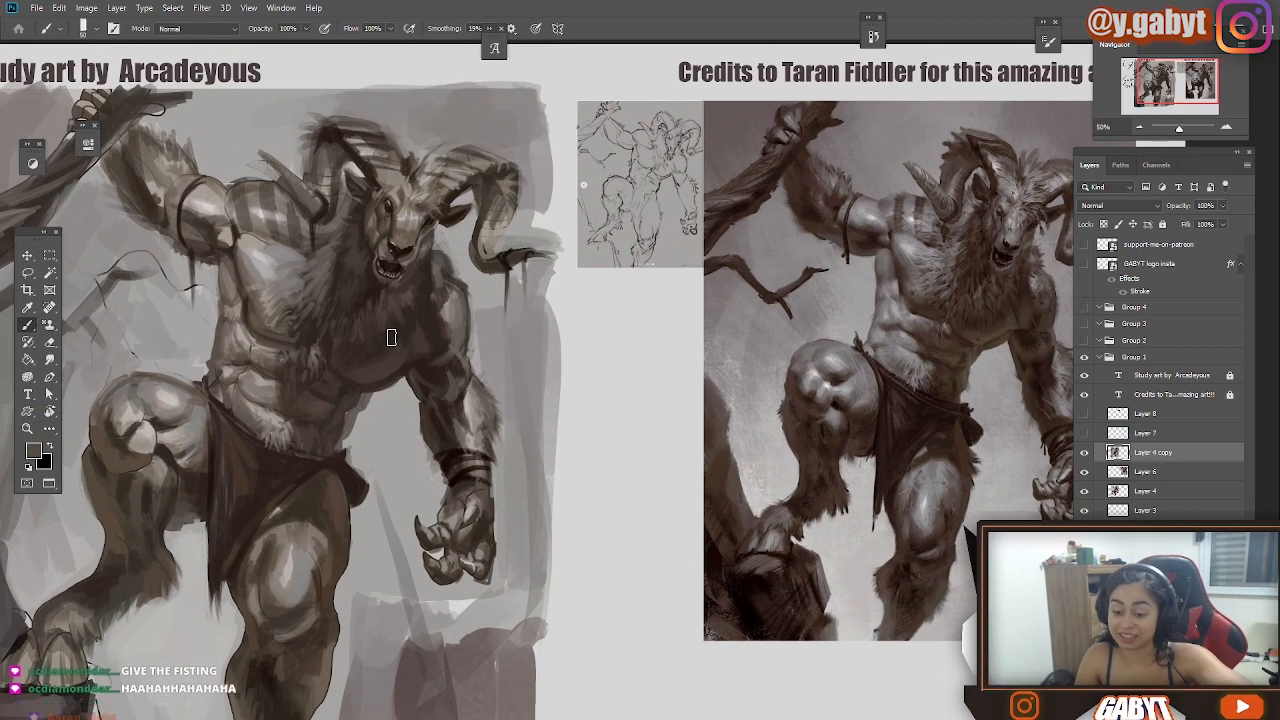
{"action": "left_click_drag", "start_coordinate": [571, 286], "coordinate": [625, 282]}
{"action": "left_click_drag", "start_coordinate": [514, 301], "coordinate": [408, 272]}
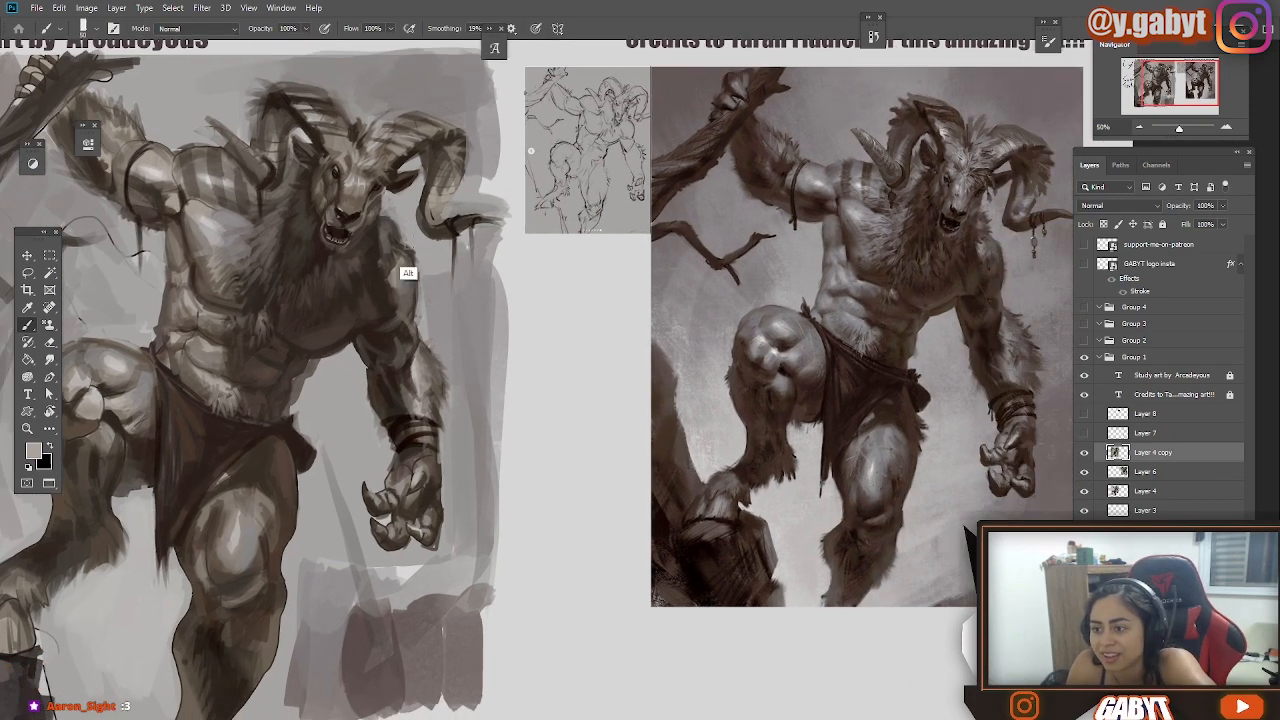
Darken the background beside the raised leg with a larger brush and extend the rock beneath the foot.
{"action": "left_click_drag", "start_coordinate": [150, 174], "coordinate": [253, 215]}
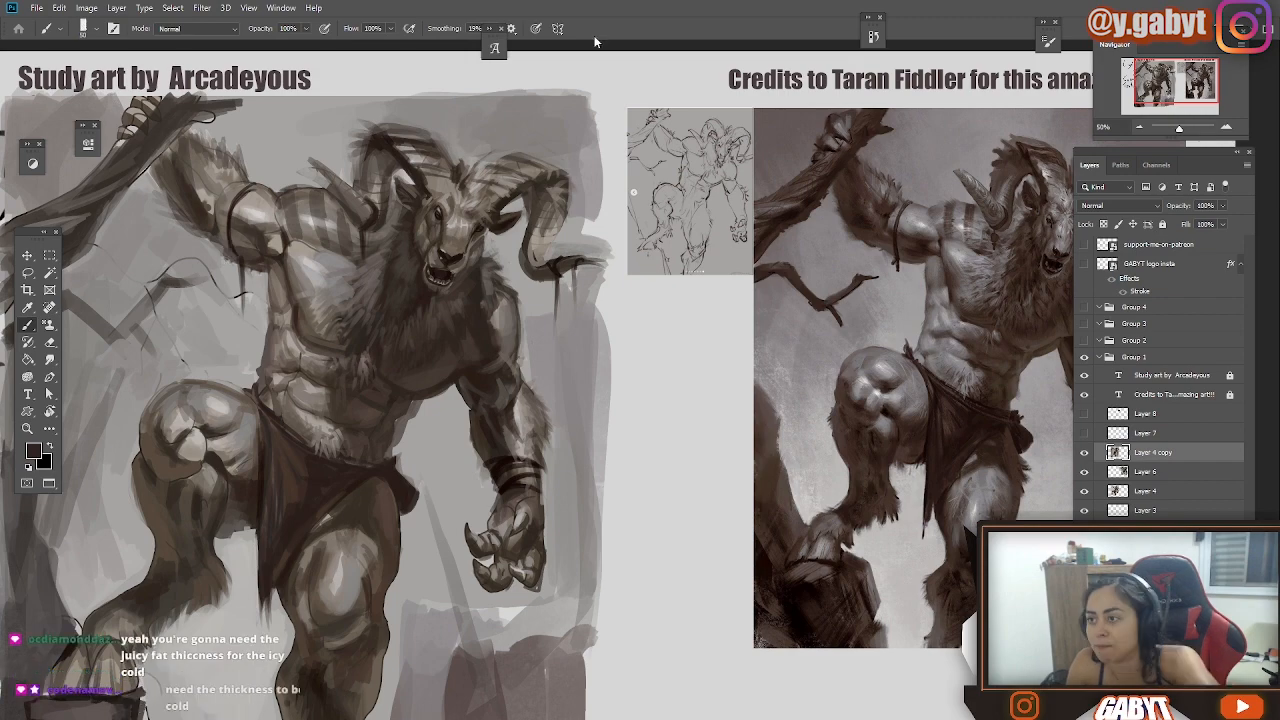
{"action": "left_click_drag", "start_coordinate": [410, 287], "coordinate": [410, 313]}
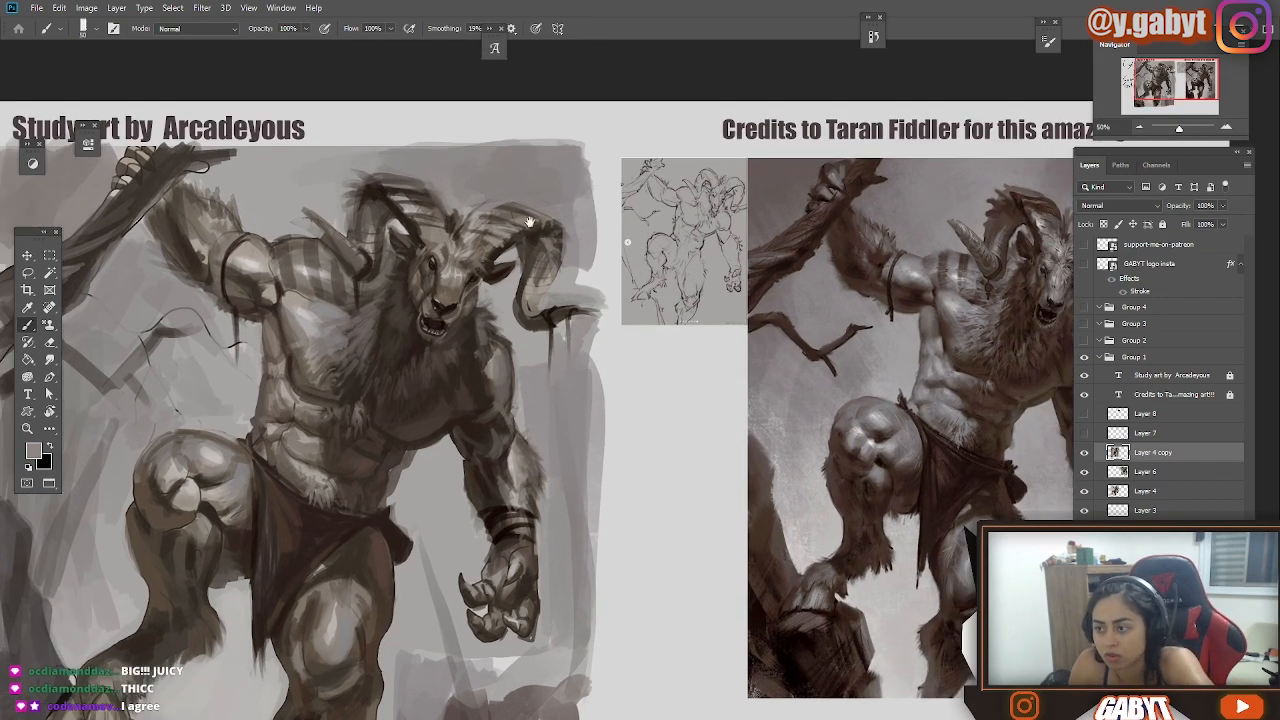
{"action": "left_click_drag", "start_coordinate": [530, 220], "coordinate": [260, 215]}
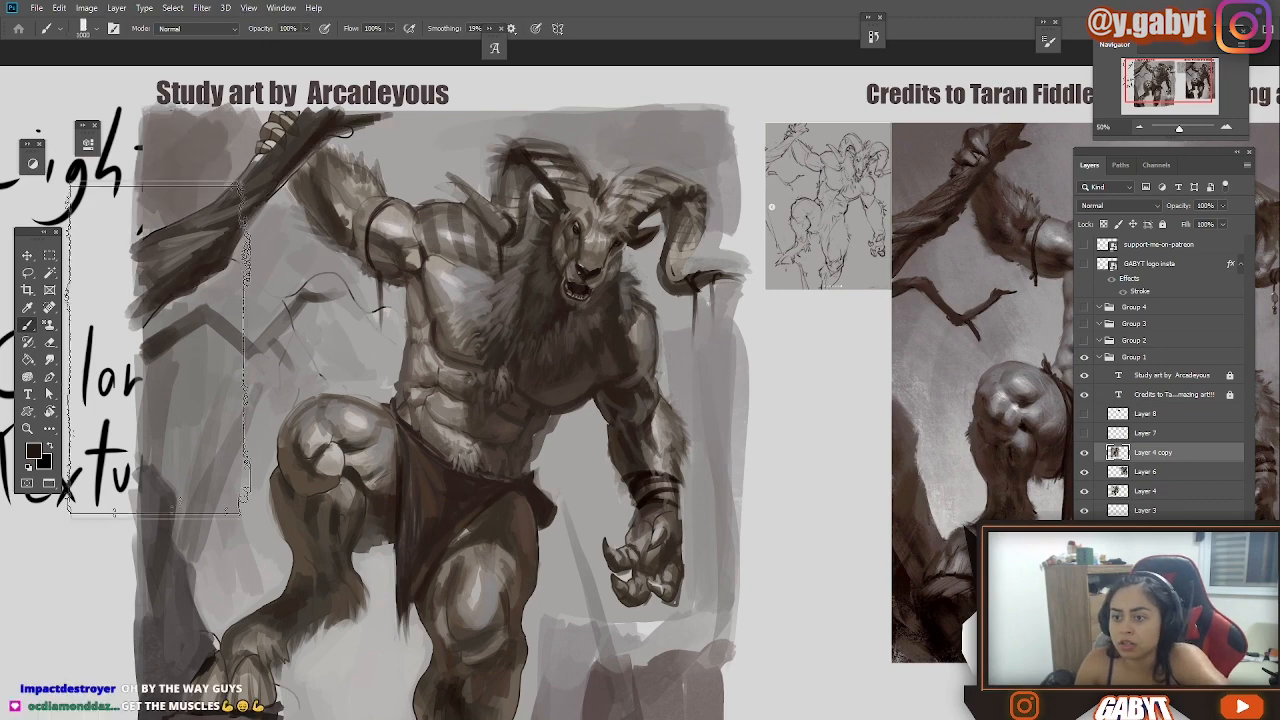
{"action": "left_click_drag", "start_coordinate": [155, 480], "coordinate": [70, 365]}
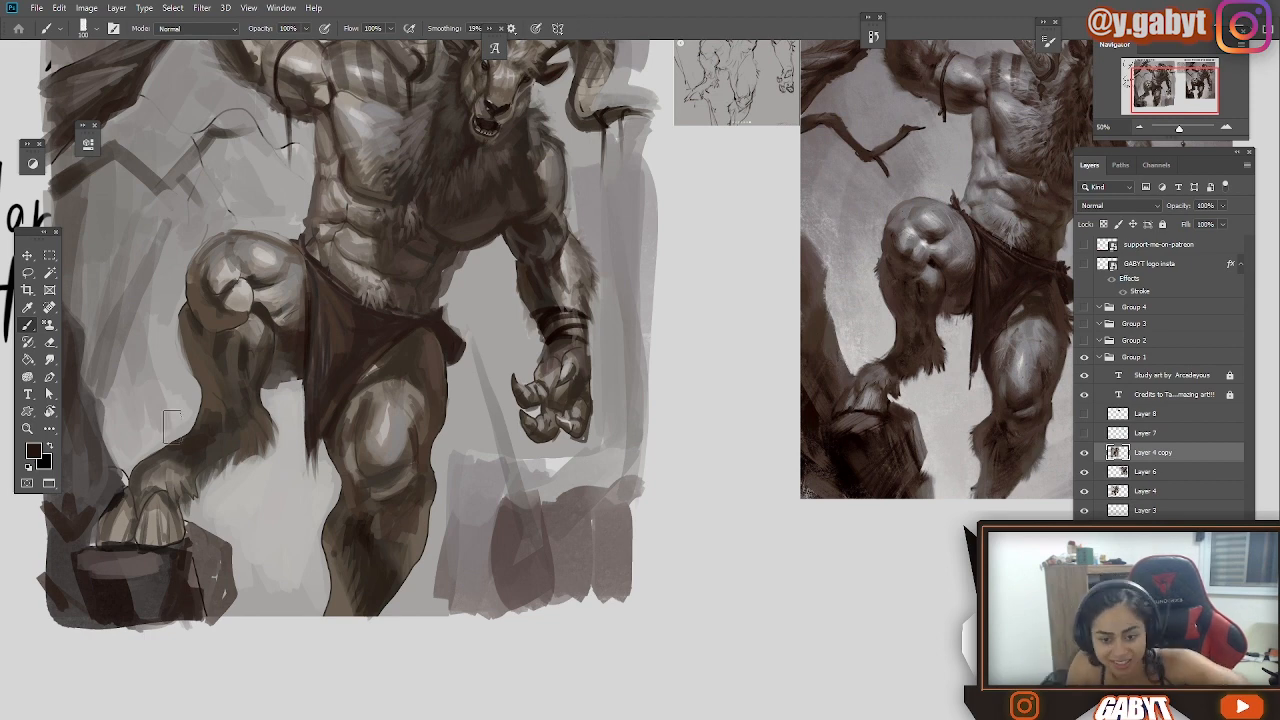
Refine the standing thigh and the raised arm's shading with sampled browns, finishing with a smaller brush.
{"action": "mouse_move", "coordinate": [570, 423]}
{"action": "left_mouse_down"}
{"action": "mouse_move", "coordinate": [413, 443]}
{"action": "mouse_move", "coordinate": [441, 460]}
{"action": "left_mouse_up"}
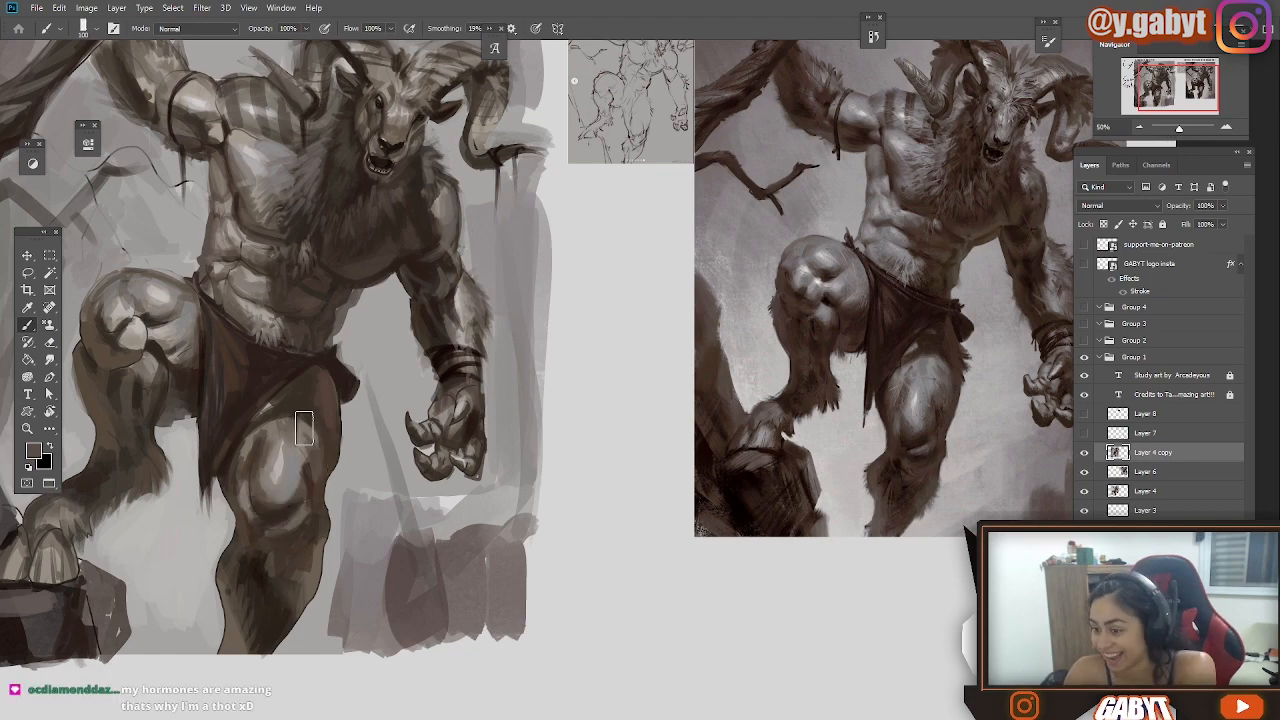
{"action": "scroll", "coordinate": [234, 396], "scroll_direction": "up", "scroll_amount": 3}
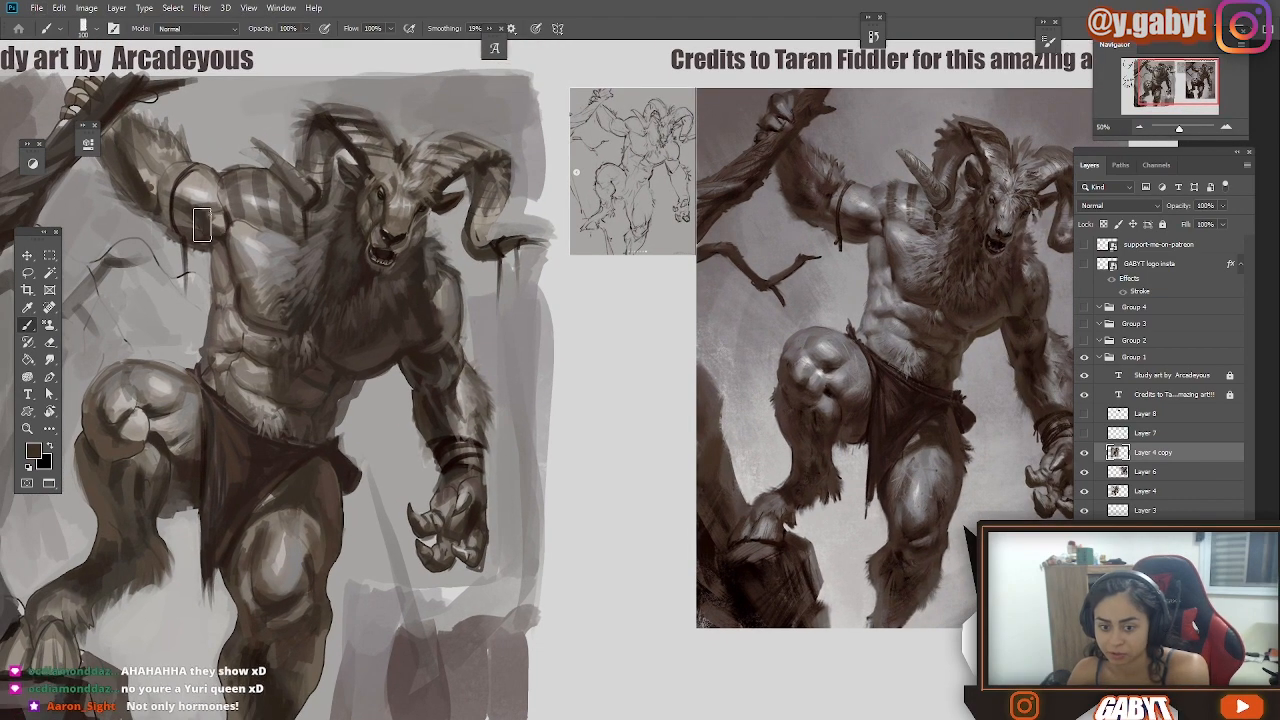
{"action": "mouse_move", "coordinate": [376, 337]}
{"action": "left_mouse_down"}
{"action": "mouse_move", "coordinate": [334, 294]}
{"action": "mouse_move", "coordinate": [285, 276]}
{"action": "left_mouse_up"}
{"action": "key", "text": "bracketleft"}
{"action": "key", "text": "bracketleft"}
{"action": "key", "text": "bracketleft"}
{"action": "key", "text": "bracketleft"}
{"action": "key", "text": "bracketleft"}
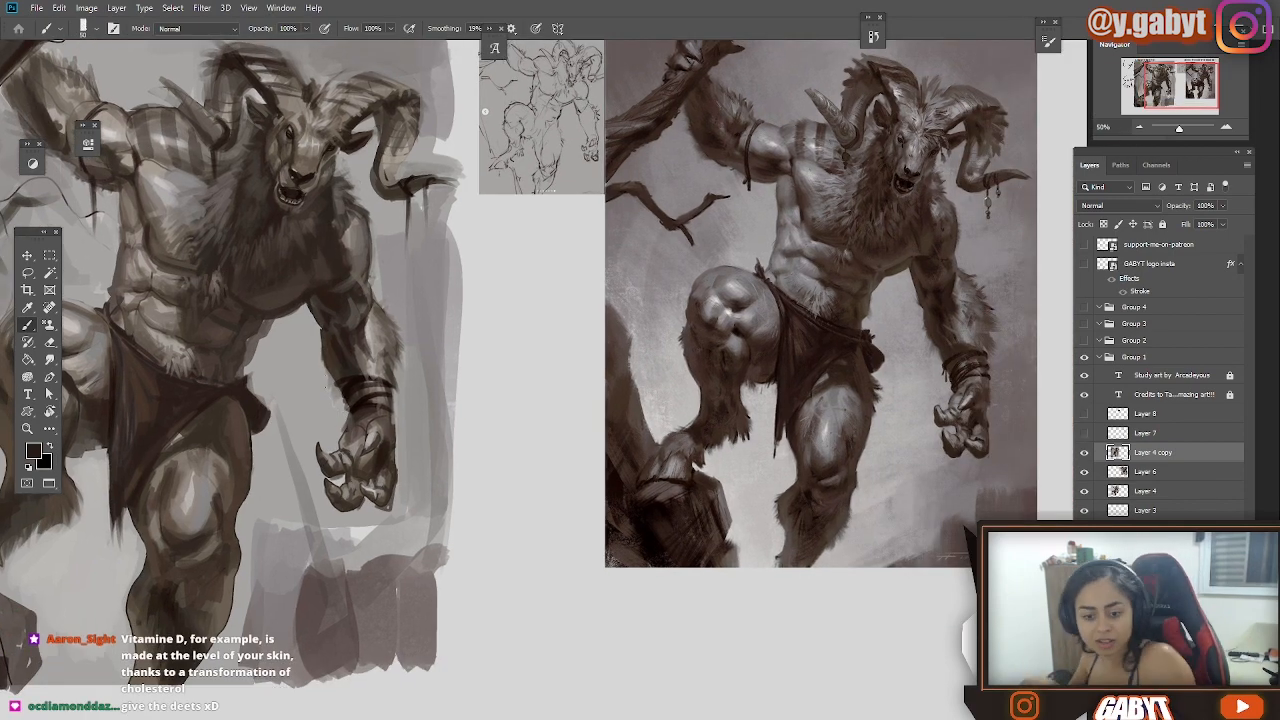
Sharpen the edges of the large back horn and the pointed horn behind the shoulder using sampled background and horn tones.
{"action": "left_click_drag", "start_coordinate": [456, 273], "coordinate": [574, 306]}
{"action": "left_click_drag", "start_coordinate": [500, 329], "coordinate": [370, 307]}
{"action": "scroll", "coordinate": [370, 333], "scroll_direction": "up", "scroll_amount": 1}
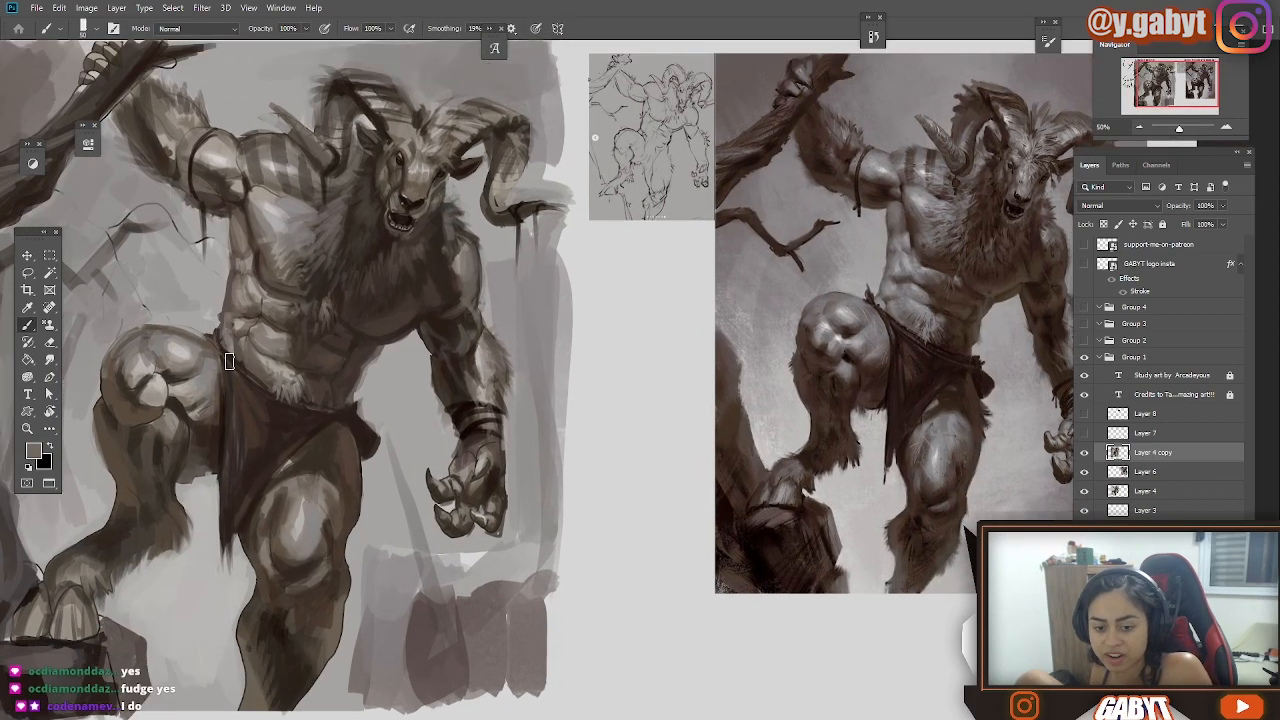
{"action": "left_click_drag", "start_coordinate": [436, 127], "coordinate": [353, 173]}
{"action": "left_click", "coordinate": [353, 173], "text": "alt"}
{"action": "key", "text": "super"}
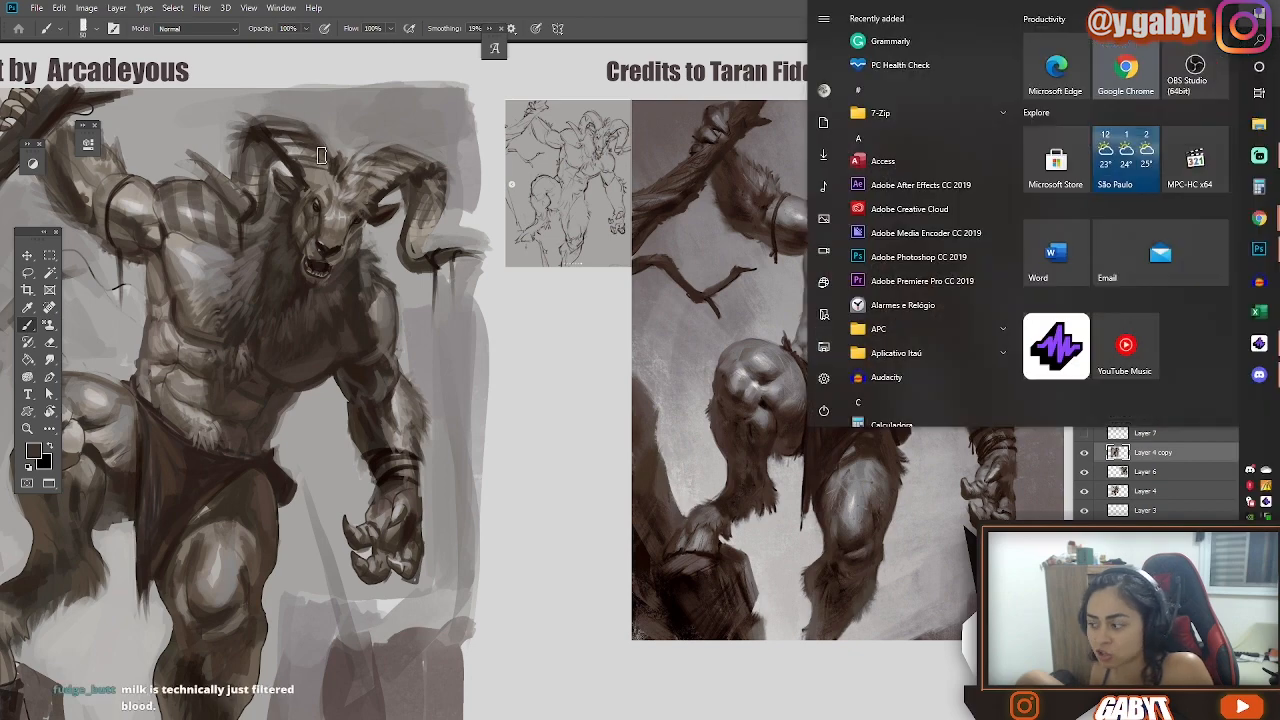
{"action": "key", "text": "super"}
{"action": "left_click_drag", "start_coordinate": [369, 291], "coordinate": [423, 318]}
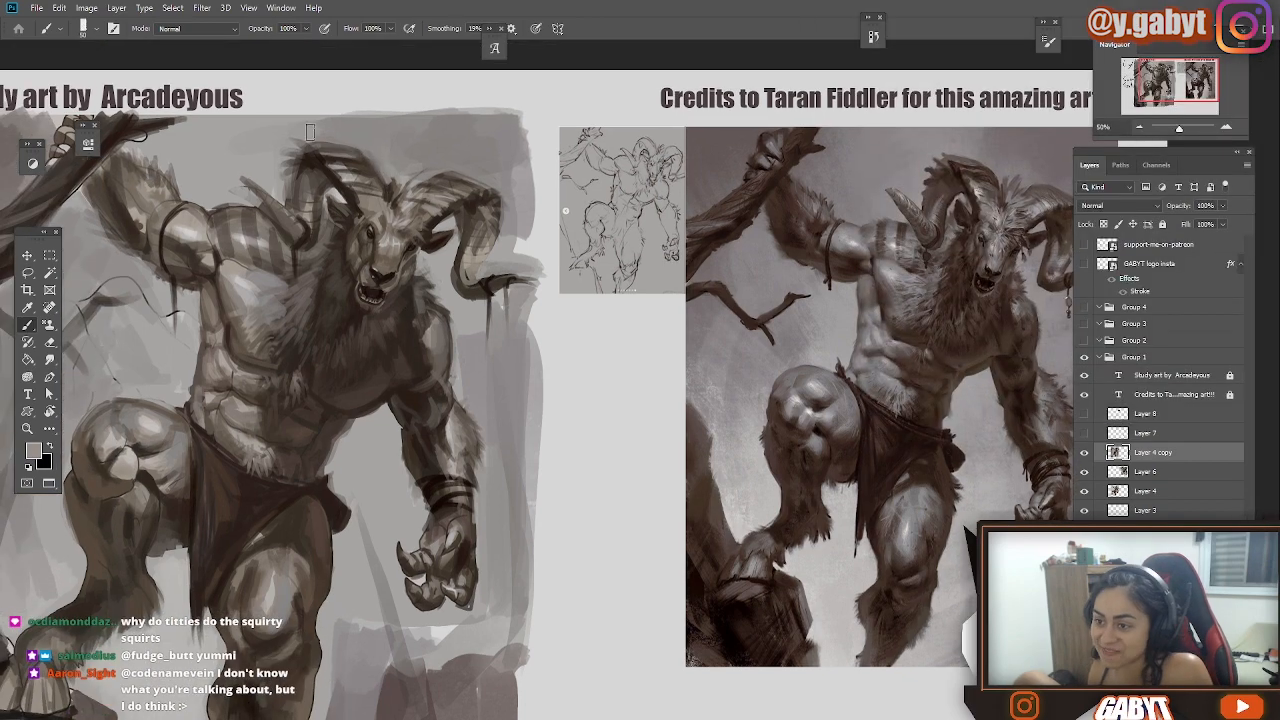
{"action": "left_click", "coordinate": [308, 168], "text": "alt"}
{"action": "left_click_drag", "start_coordinate": [308, 168], "coordinate": [302, 178]}
{"action": "left_click", "coordinate": [308, 222], "text": "alt"}
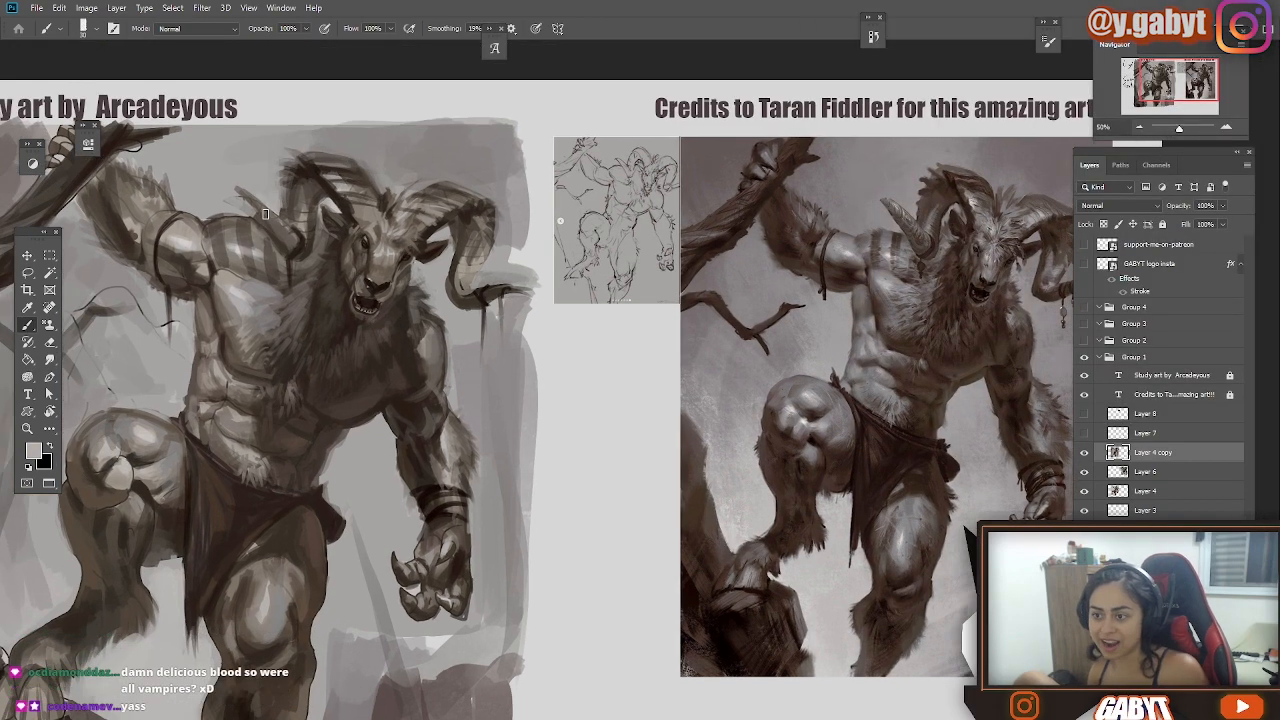
{"action": "left_click", "coordinate": [266, 225], "text": "alt"}
{"action": "left_click", "coordinate": [199, 282], "text": "alt"}
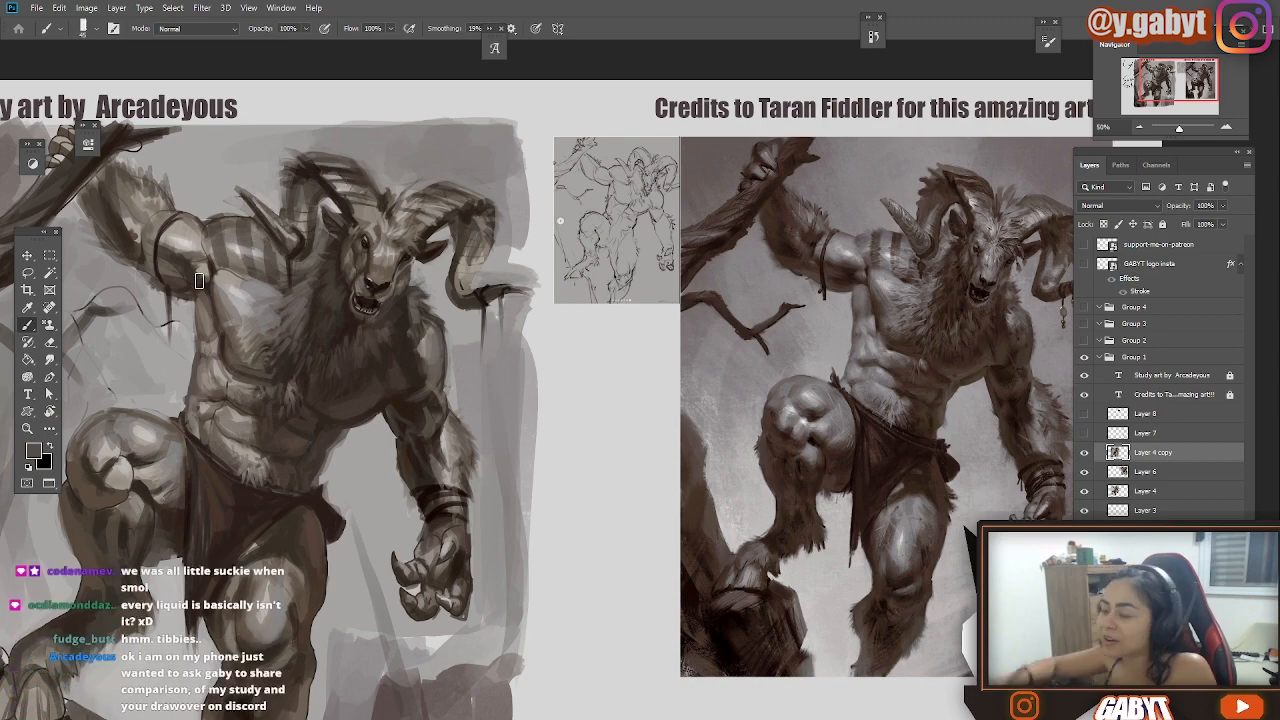
Compare the repaint with the original study by toggling Layer 4 copy, with the Layer 7 annotations shown over the reference.
{"action": "left_click_drag", "start_coordinate": [380, 414], "coordinate": [470, 288]}
{"action": "key", "text": "ctrl+minus"}
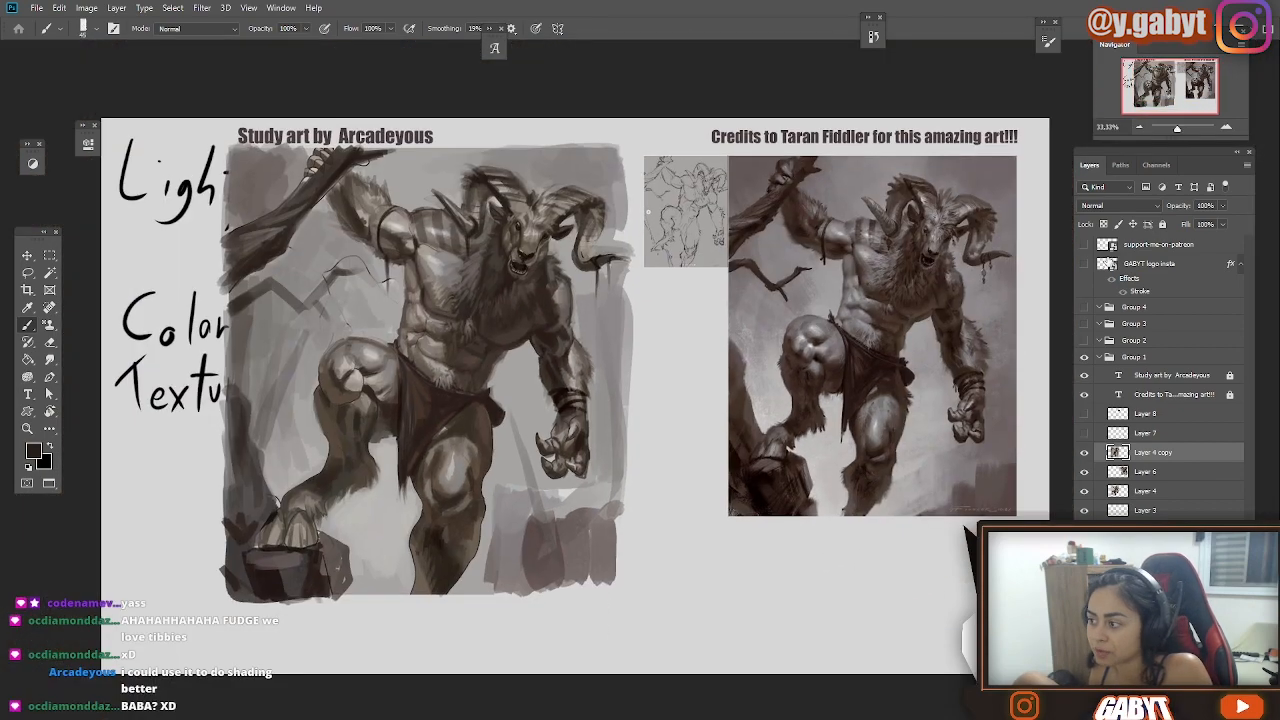
{"action": "left_click", "coordinate": [1084, 452]}
{"action": "left_click", "coordinate": [1084, 433]}
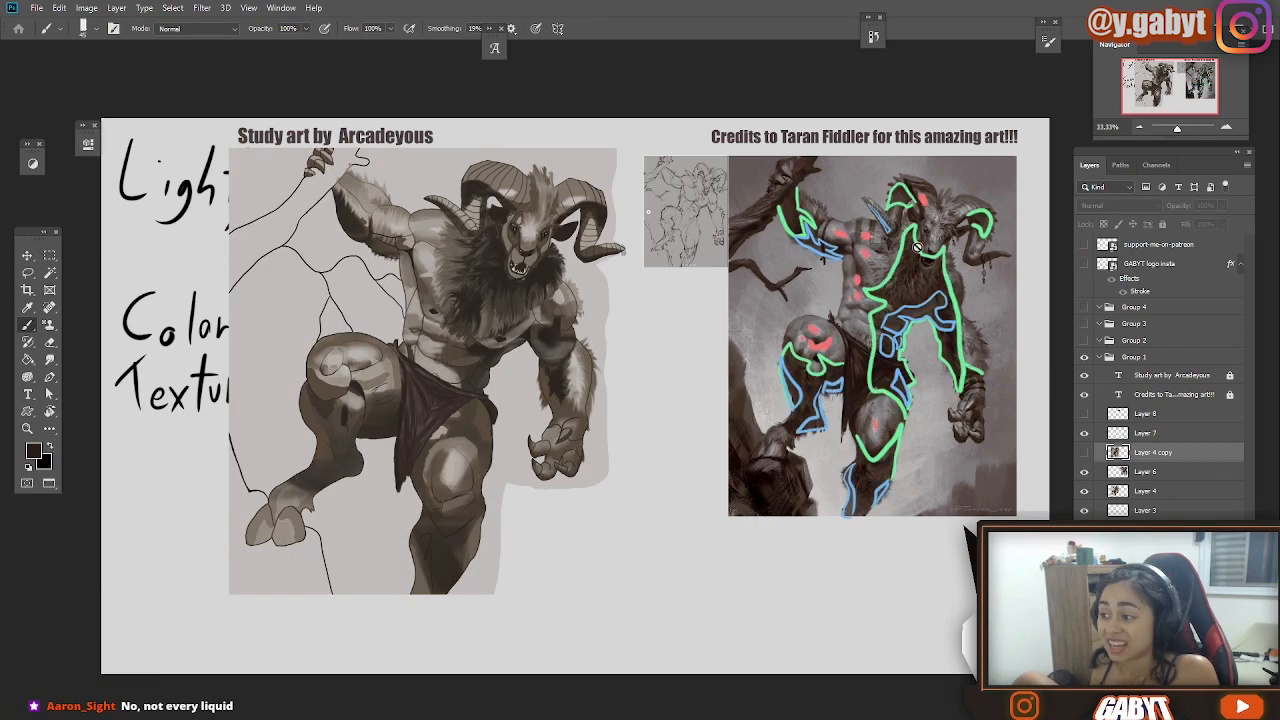
{"action": "left_click", "coordinate": [1085, 455]}
{"action": "left_click", "coordinate": [1086, 458]}
{"action": "left_click", "coordinate": [1087, 460]}
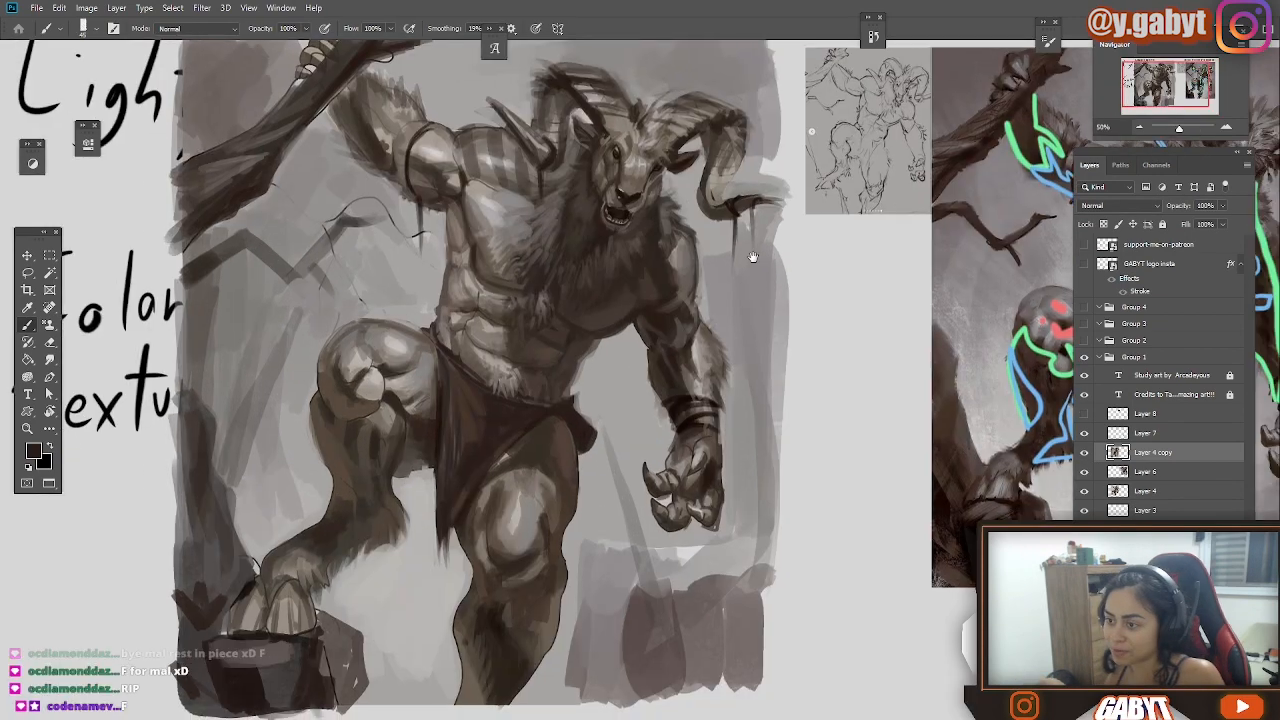
{"action": "left_click_drag", "start_coordinate": [600, 340], "coordinate": [614, 304]}
{"action": "key", "text": "ctrl+minus"}
{"action": "key", "text": "alt+Tab"}
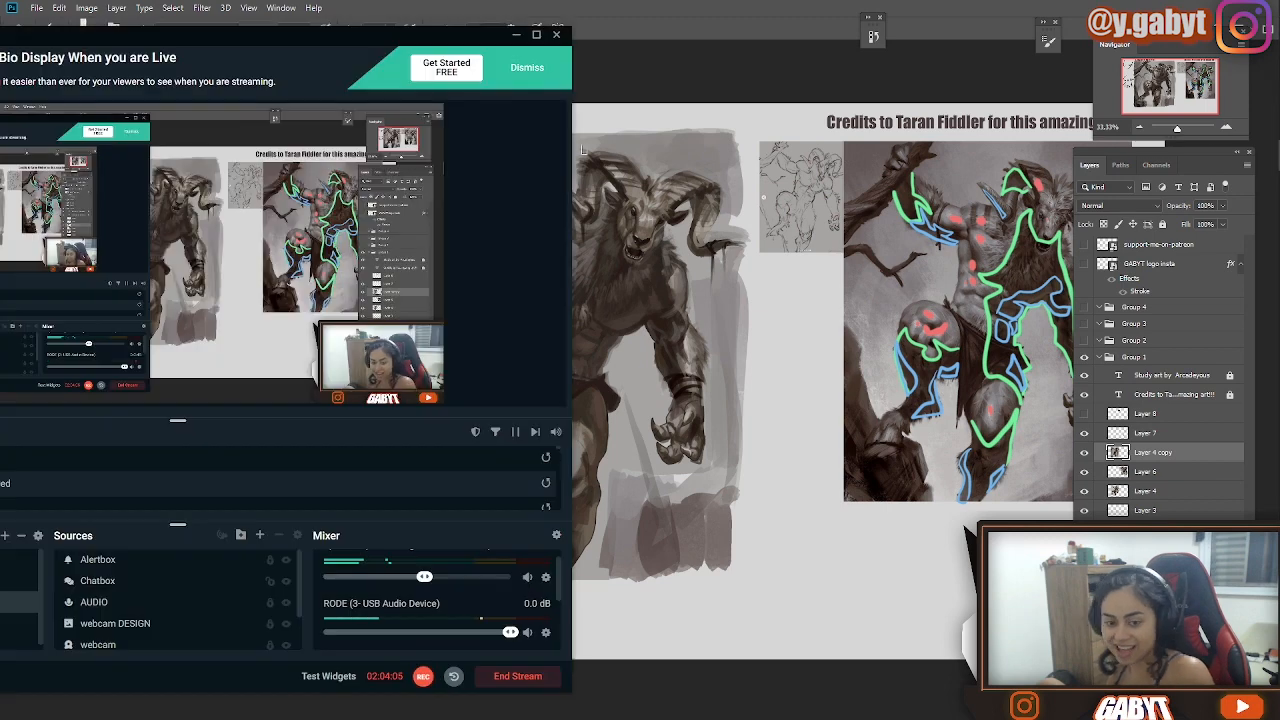
{"action": "key", "text": "alt+Tab"}
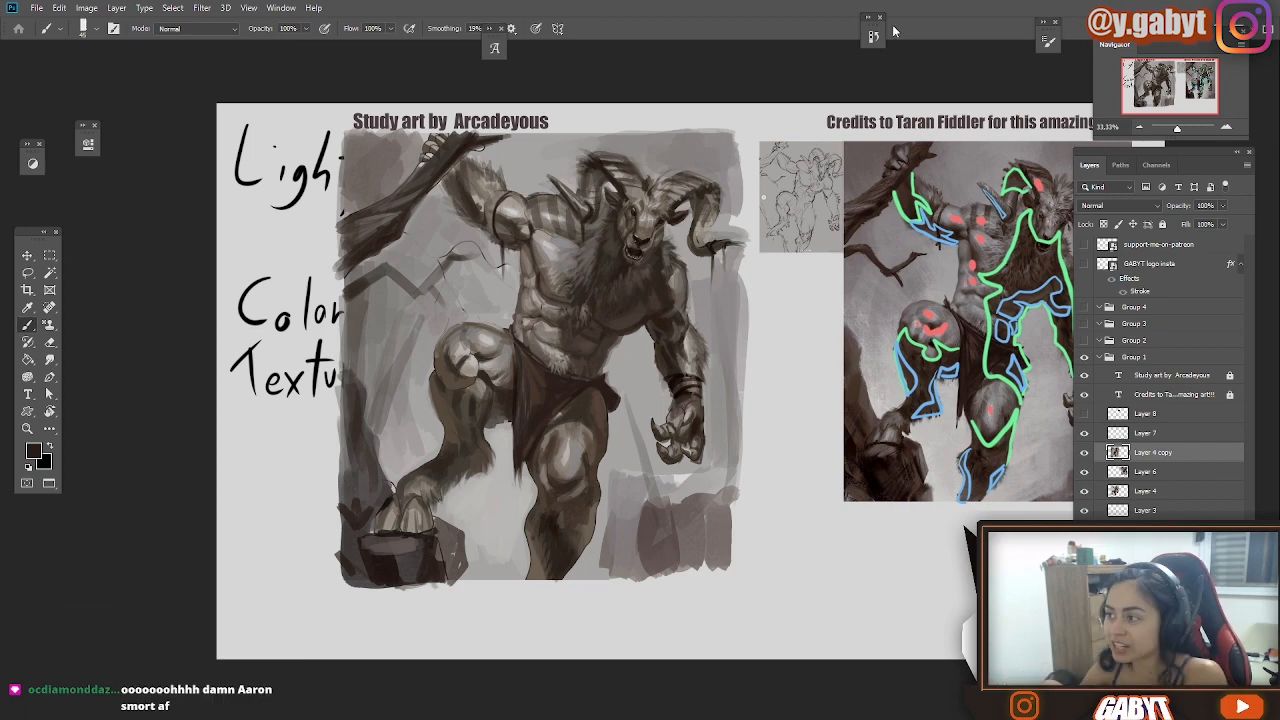
{"action": "scroll", "coordinate": [628, 434], "scroll_direction": "up", "scroll_amount": 2}
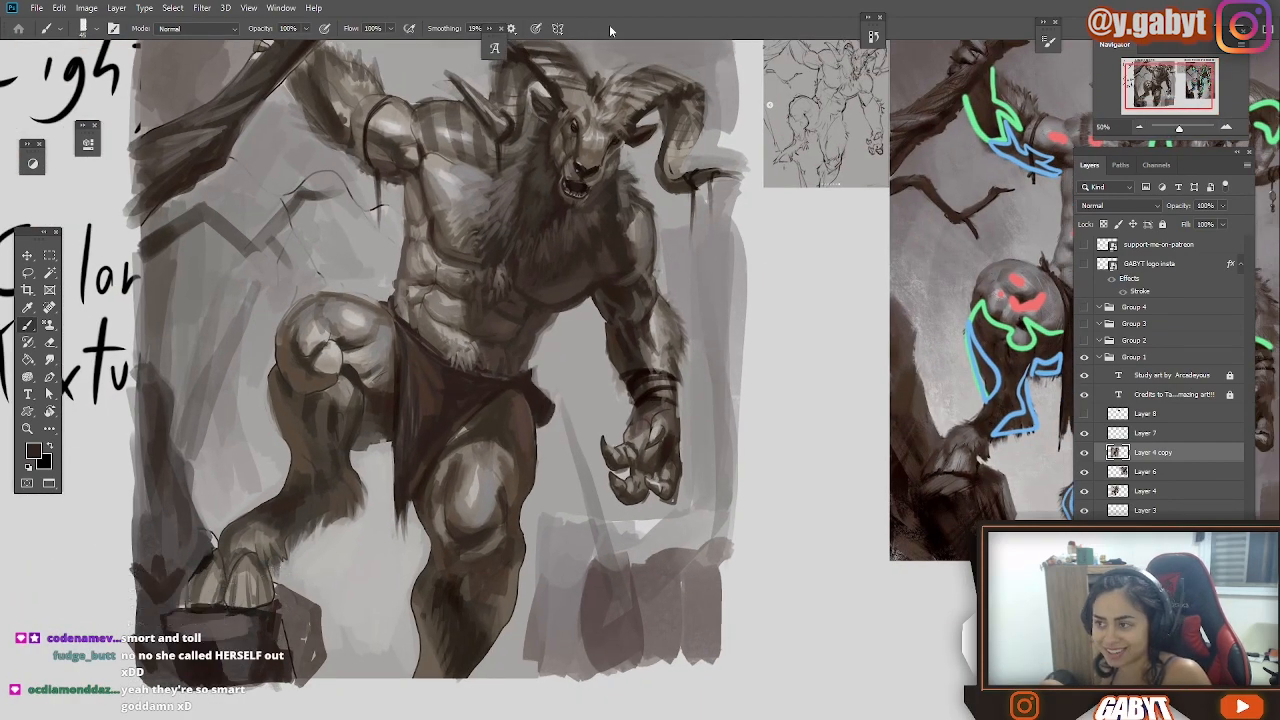
Hide the coloured light-and-shadow annotations on Layer 7 to uncover the plain reference artwork.
{"action": "left_click_drag", "start_coordinate": [687, 178], "coordinate": [609, 289]}
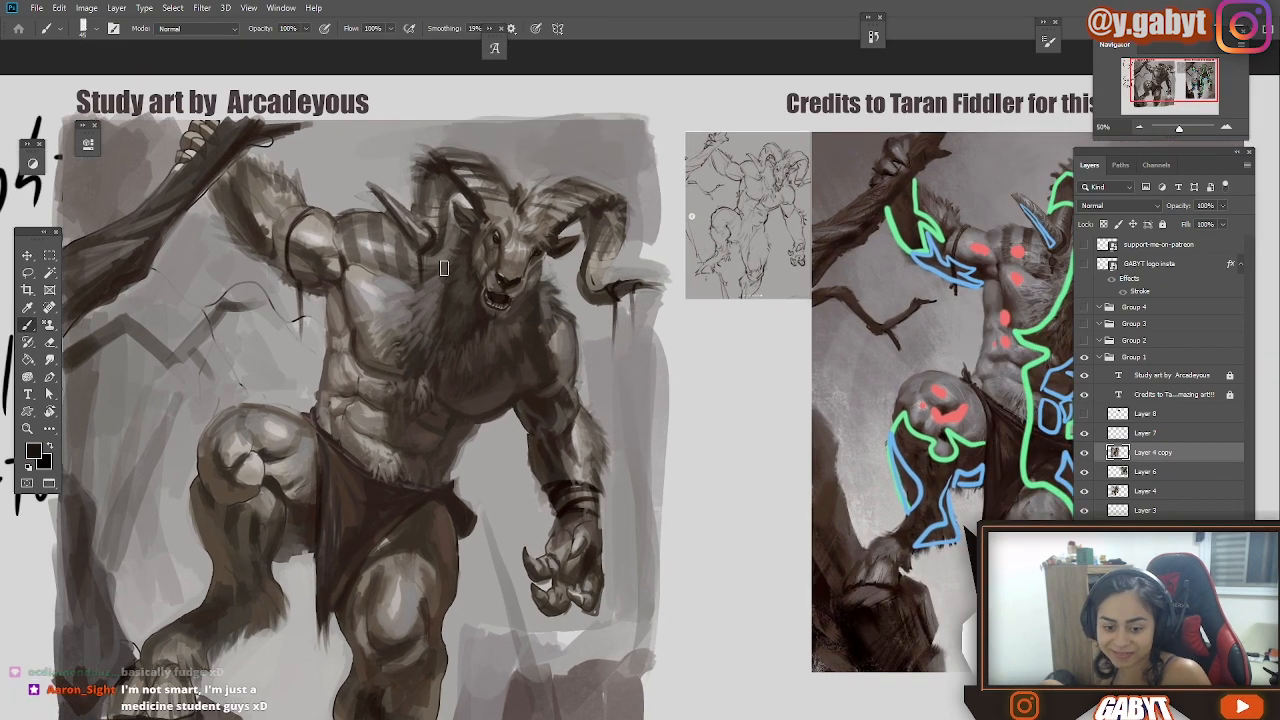
{"action": "left_click_drag", "start_coordinate": [565, 420], "coordinate": [551, 416]}
{"action": "left_click_drag", "start_coordinate": [466, 349], "coordinate": [480, 317]}
{"action": "left_click", "coordinate": [1084, 433]}
{"action": "mouse_move", "coordinate": [797, 318]}
{"action": "left_mouse_down"}
{"action": "mouse_move", "coordinate": [740, 304]}
{"action": "mouse_move", "coordinate": [619, 213]}
{"action": "left_mouse_up"}
{"action": "left_click_drag", "start_coordinate": [379, 271], "coordinate": [409, 307]}
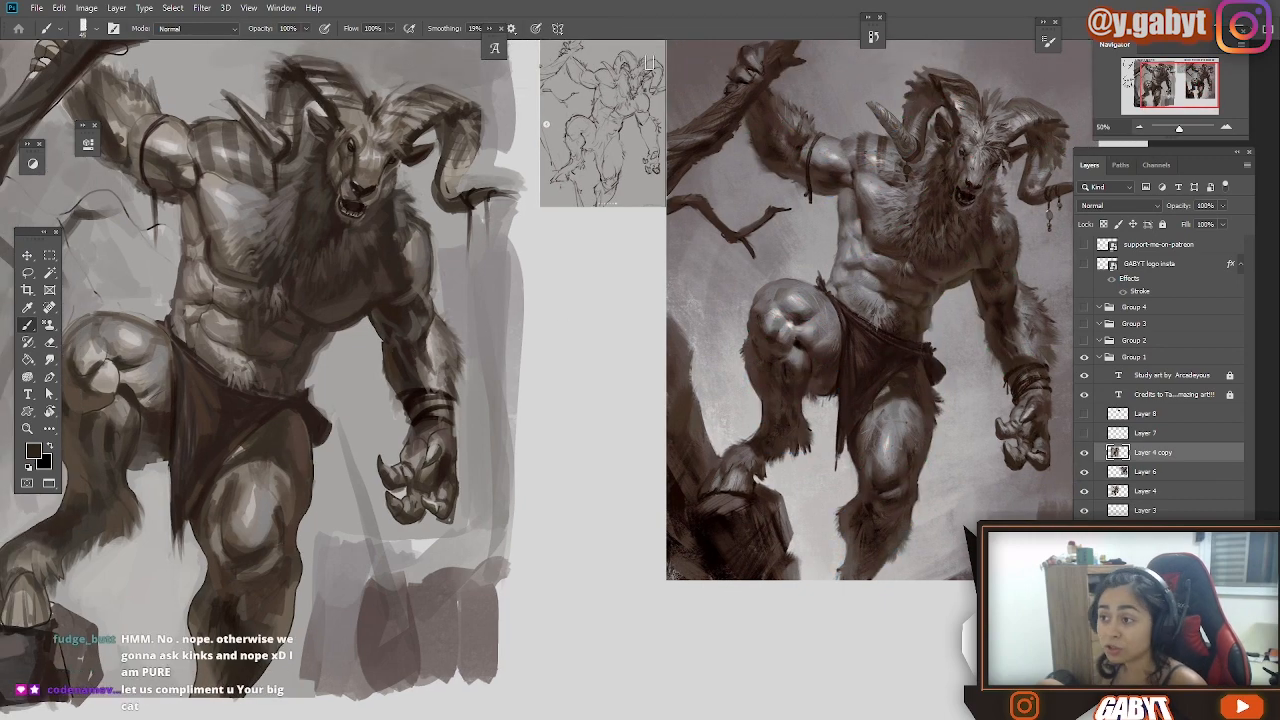
Paint fur tufts along the lowered forearm's outer edge and clean up the background around them.
{"action": "left_click_drag", "start_coordinate": [73, 466], "coordinate": [177, 449]}
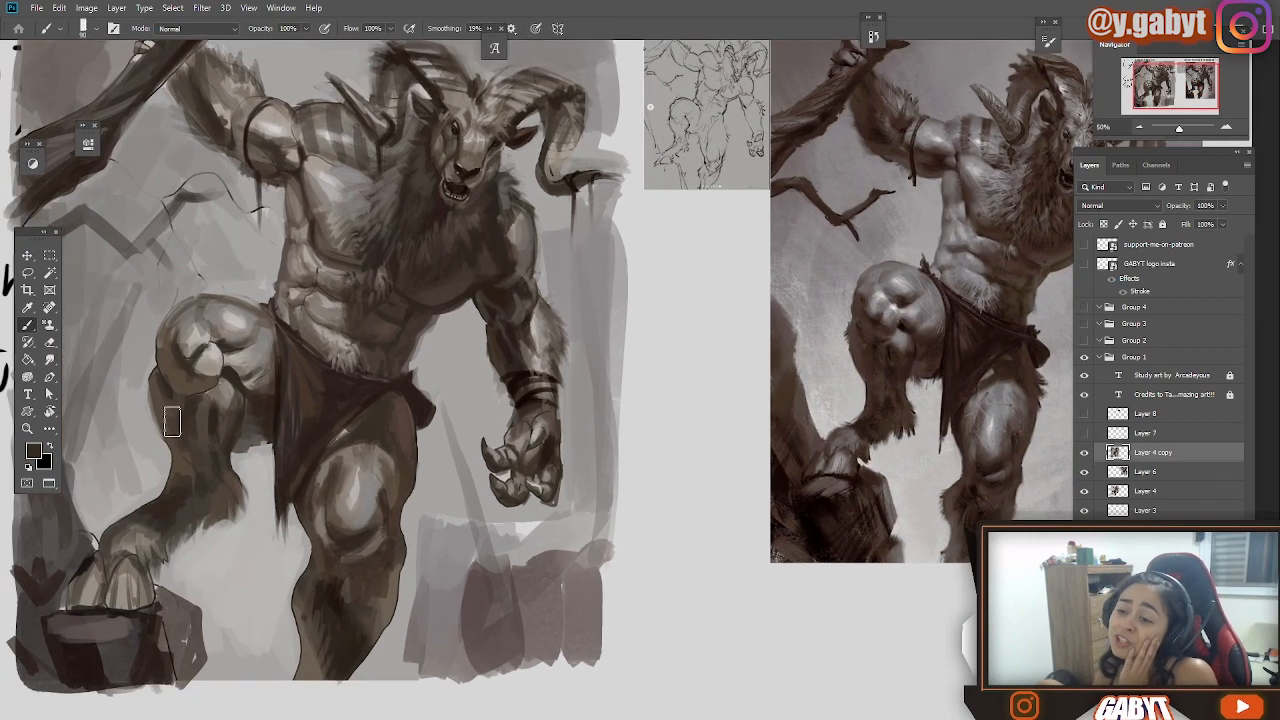
{"action": "left_click_drag", "start_coordinate": [318, 382], "coordinate": [298, 422]}
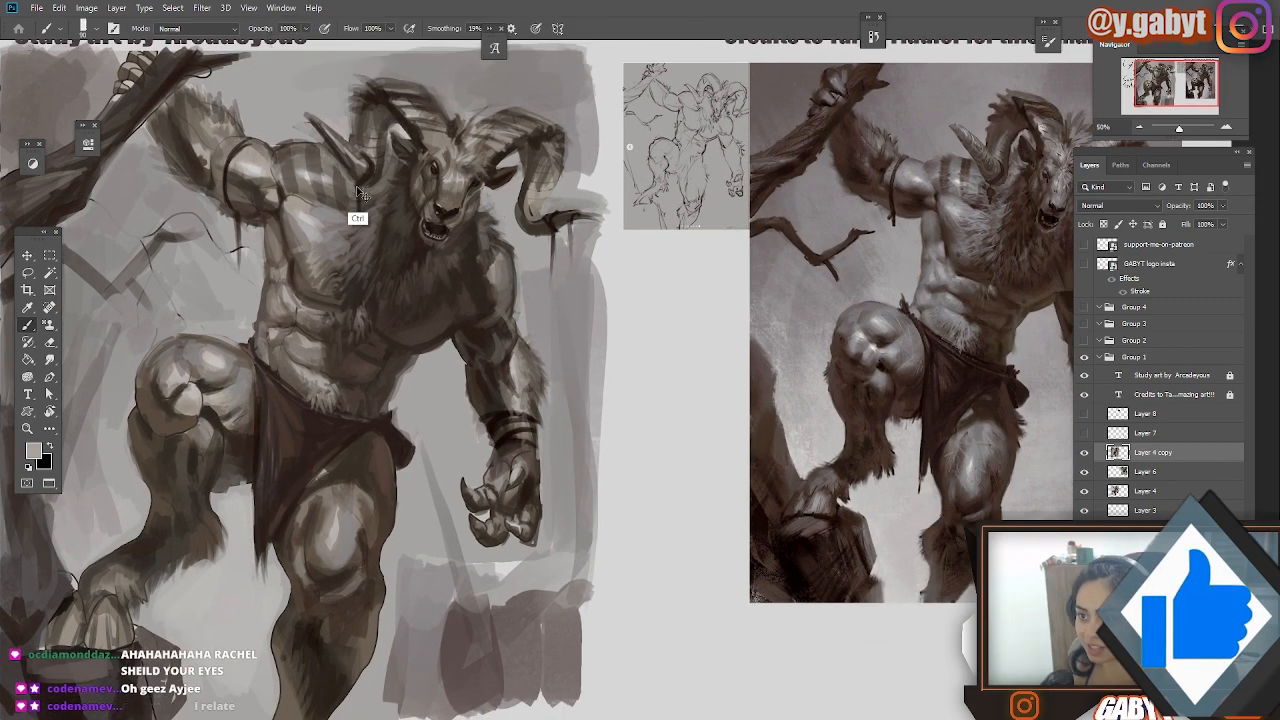
{"action": "scroll", "coordinate": [449, 220], "scroll_direction": "down", "scroll_amount": 1}
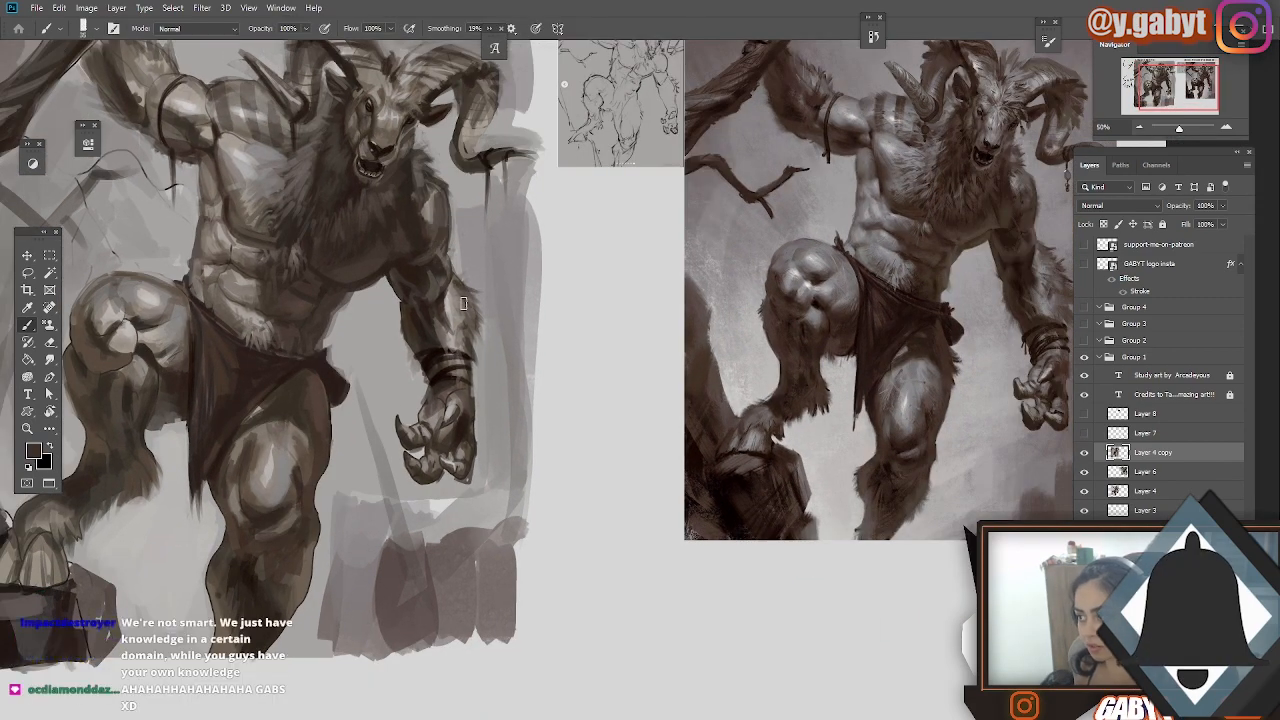
{"action": "scroll", "coordinate": [418, 205], "scroll_direction": "down", "scroll_amount": 1}
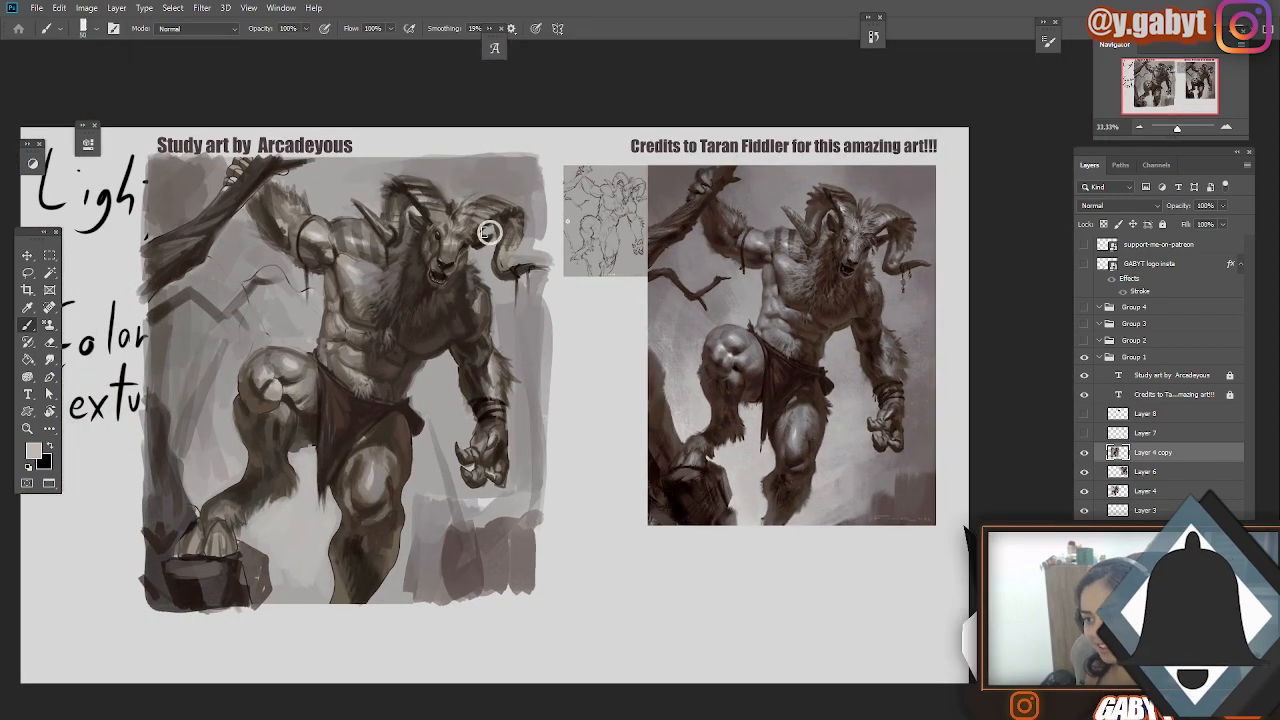
{"action": "left_click_drag", "start_coordinate": [502, 344], "coordinate": [482, 291]}
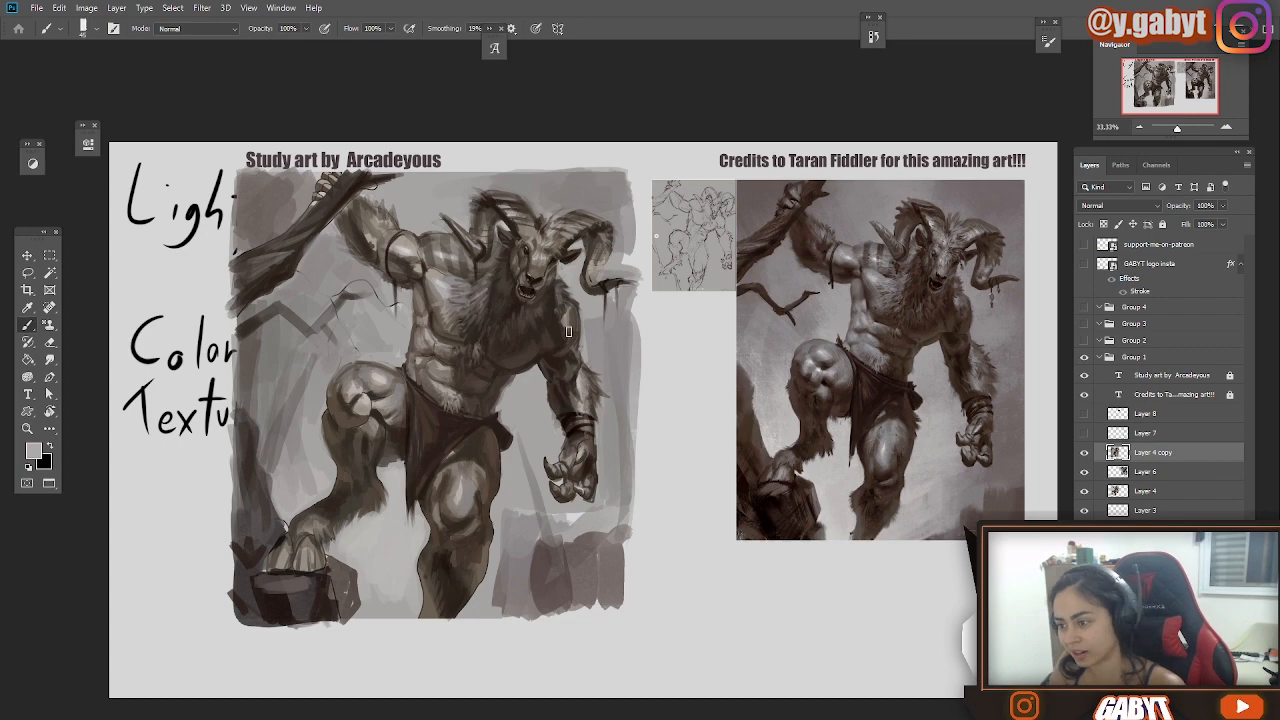
{"action": "left_click_drag", "start_coordinate": [378, 306], "coordinate": [430, 292]}
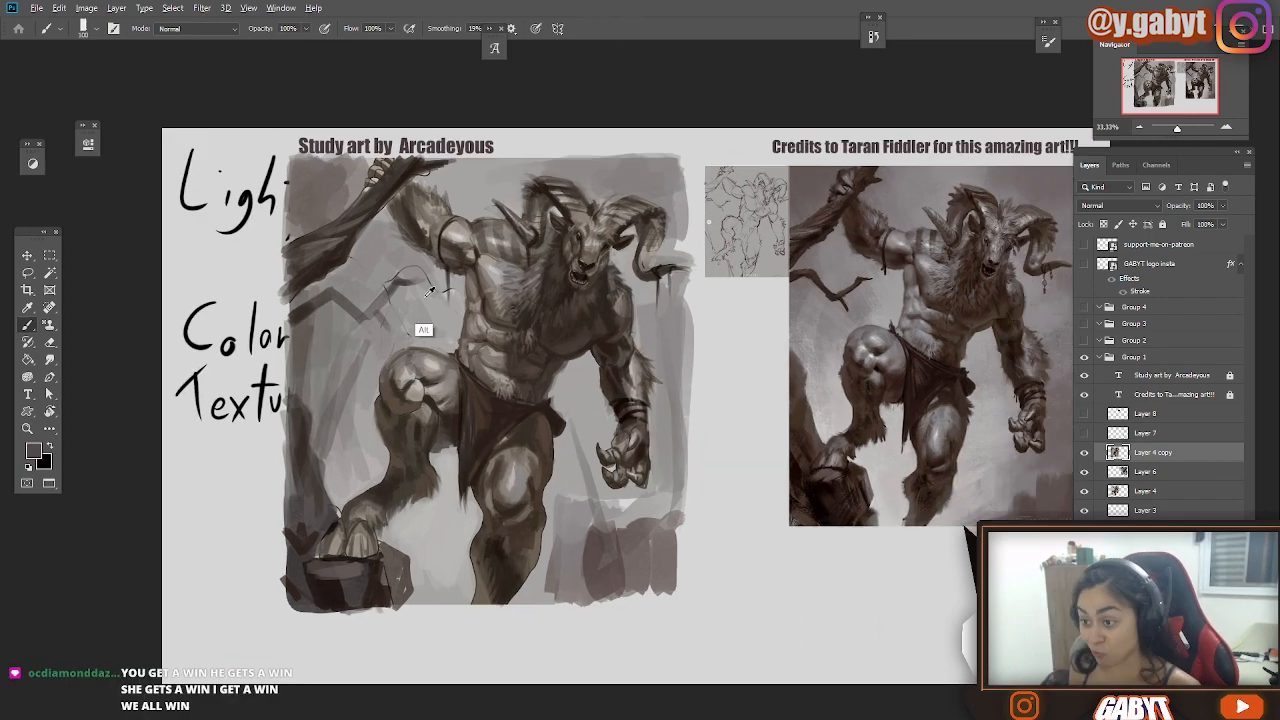
Define the thin bare branch in the background between the raised arm and the raised knee.
{"action": "key", "text": "ctrl+plus"}
{"action": "left_click_drag", "start_coordinate": [870, 203], "coordinate": [769, 202]}
{"action": "left_click_drag", "start_coordinate": [1179, 129], "coordinate": [1176, 133]}
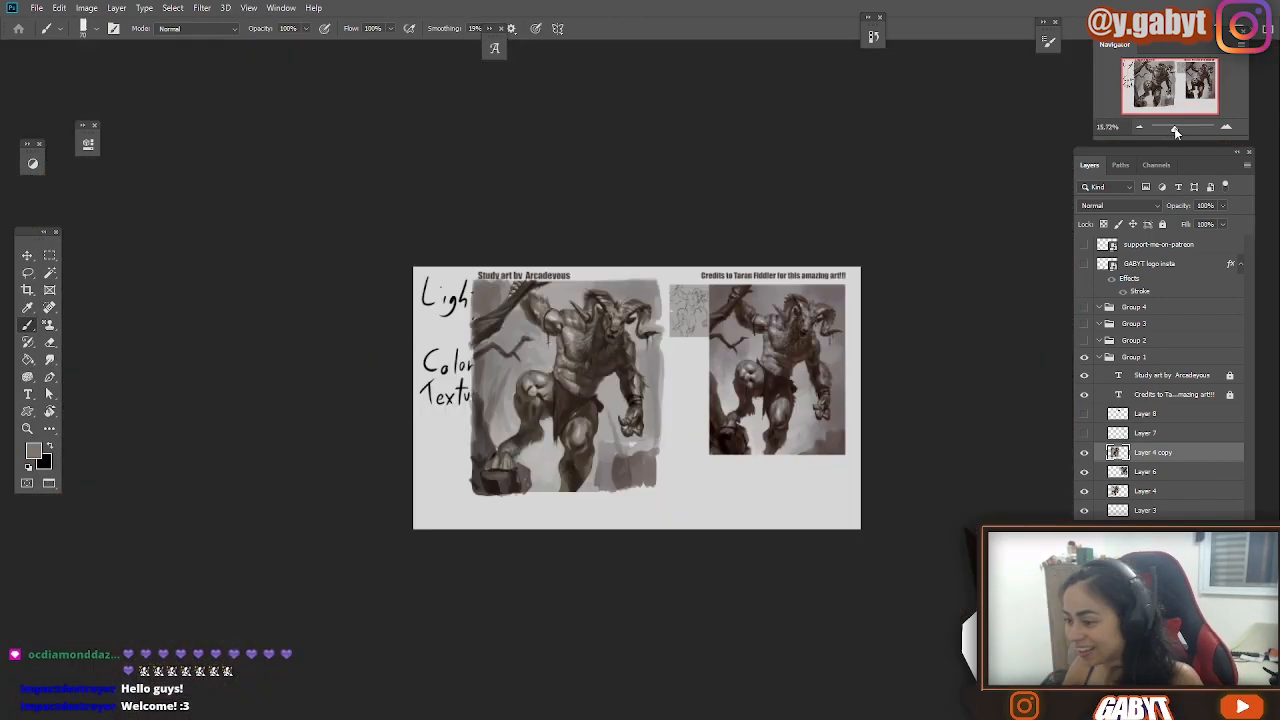
{"action": "key", "text": "ctrl+plus"}
{"action": "key", "text": "ctrl+plus"}
{"action": "key", "text": "ctrl+plus"}
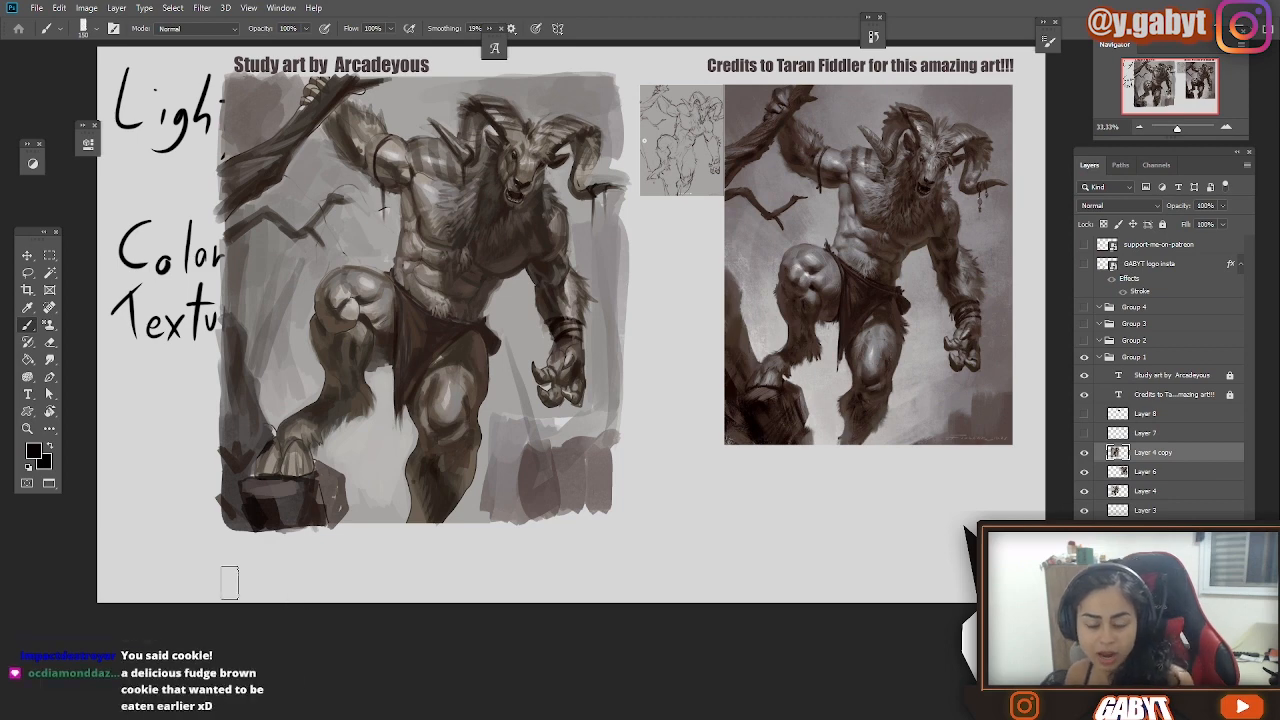
Darken the rock beneath the raised foot with a large brush and a dark tone sampled from it.
{"action": "left_click", "coordinate": [277, 517], "text": "alt"}
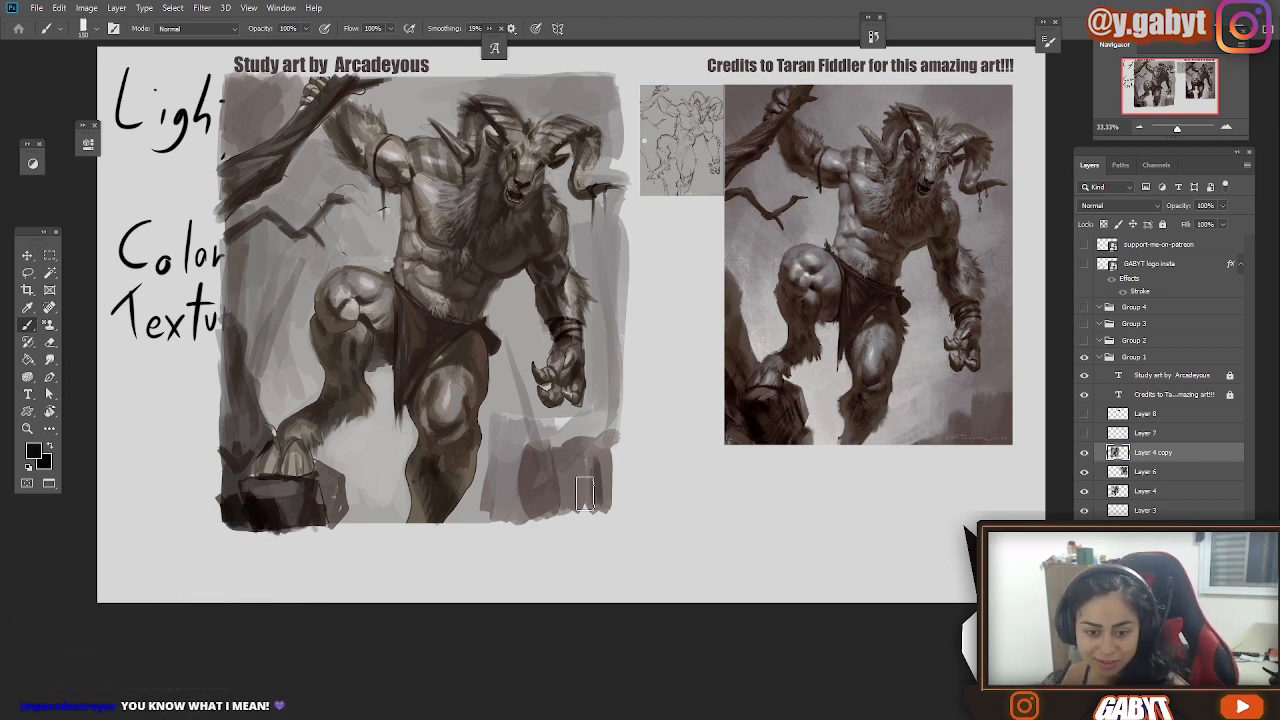
{"action": "key", "text": "alt+Tab"}
{"action": "key", "text": "alt+Tab"}
Shade the standing leg's shin and roughen its outline into fur using a smaller brush and sampled dark browns.
{"action": "mouse_move", "coordinate": [488, 333]}
{"action": "left_mouse_down"}
{"action": "mouse_move", "coordinate": [531, 342]}
{"action": "mouse_move", "coordinate": [514, 364]}
{"action": "left_mouse_up"}
{"action": "key", "text": "bracketleft"}
{"action": "key", "text": "bracketleft"}
{"action": "key", "text": "bracketleft"}
{"action": "key", "text": "bracketleft"}
{"action": "key", "text": "bracketleft"}
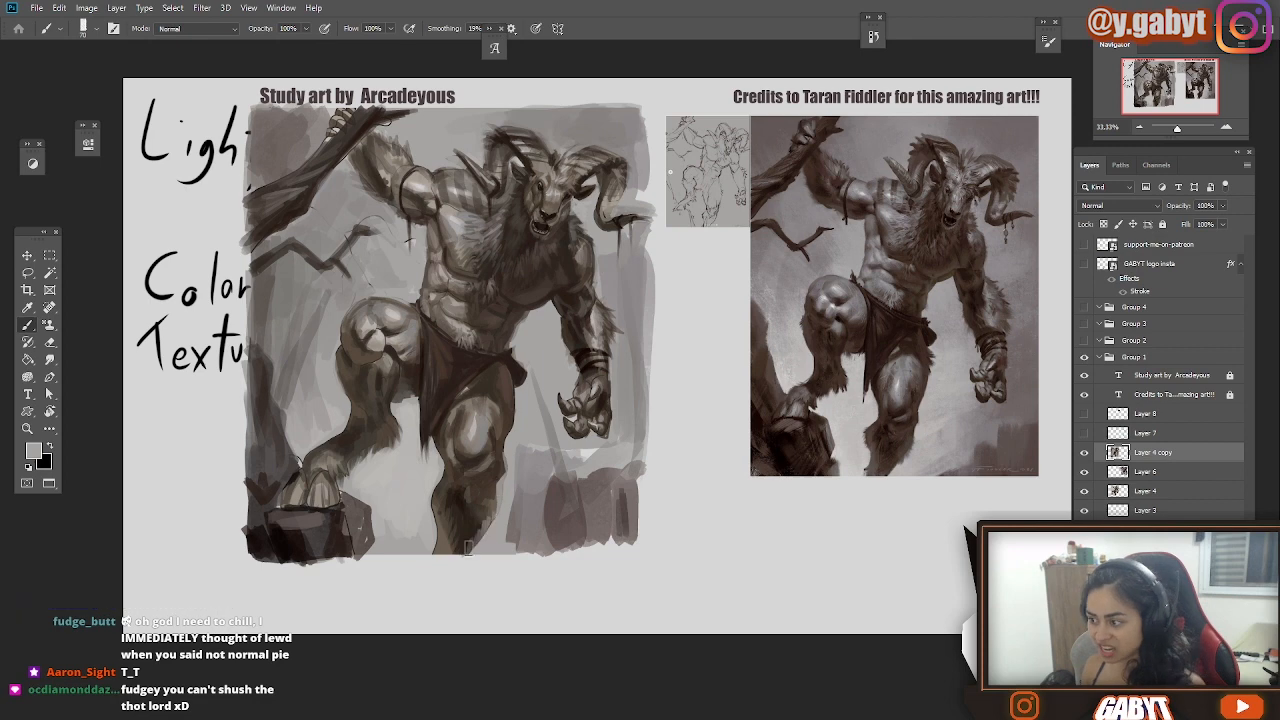
{"action": "left_click", "coordinate": [886, 431], "text": "alt"}
{"action": "left_click_drag", "start_coordinate": [503, 480], "coordinate": [467, 497]}
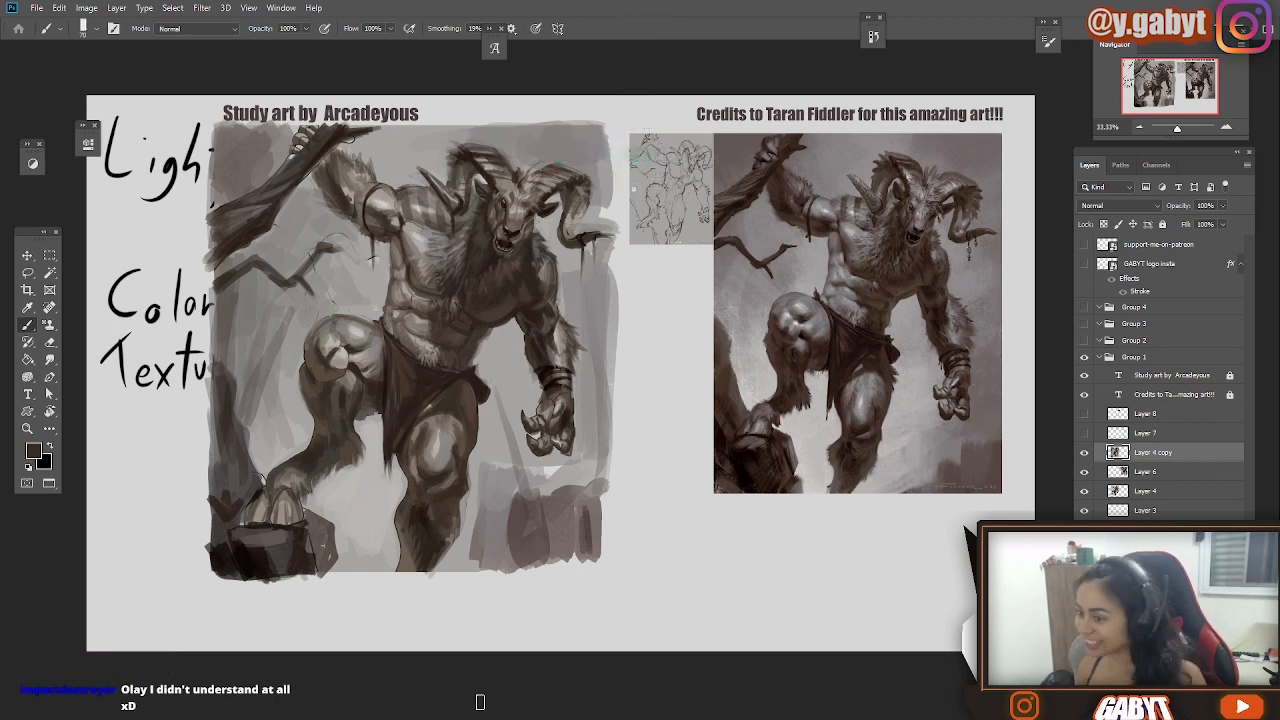
{"action": "scroll", "coordinate": [467, 450], "scroll_direction": "down", "scroll_amount": 2}
{"action": "left_click", "coordinate": [467, 450], "text": "alt"}
{"action": "scroll", "coordinate": [545, 247], "scroll_direction": "up", "scroll_amount": 2}
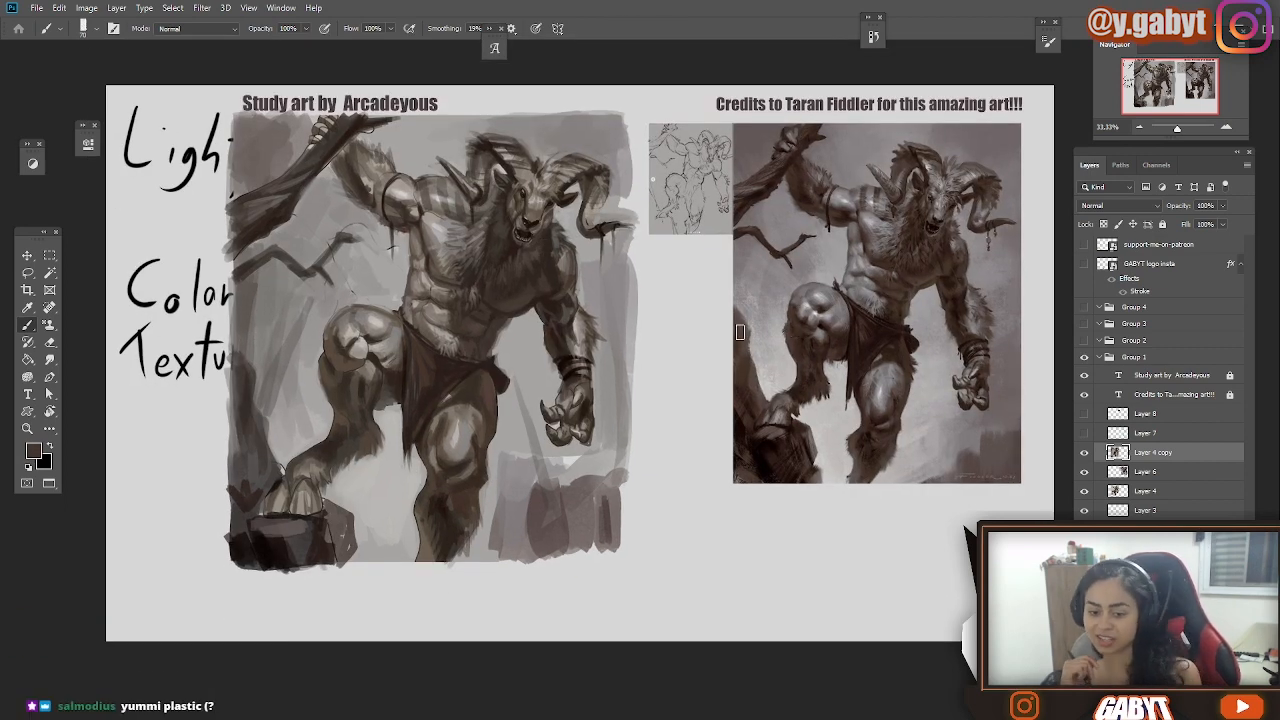
Refine the light and mid tones on the upper chest and raised shoulder with colours sampled from the figure.
{"action": "scroll", "coordinate": [740, 332], "scroll_direction": "up", "scroll_amount": 2}
{"action": "left_click_drag", "start_coordinate": [464, 358], "coordinate": [548, 355]}
{"action": "left_click_drag", "start_coordinate": [417, 276], "coordinate": [391, 278]}
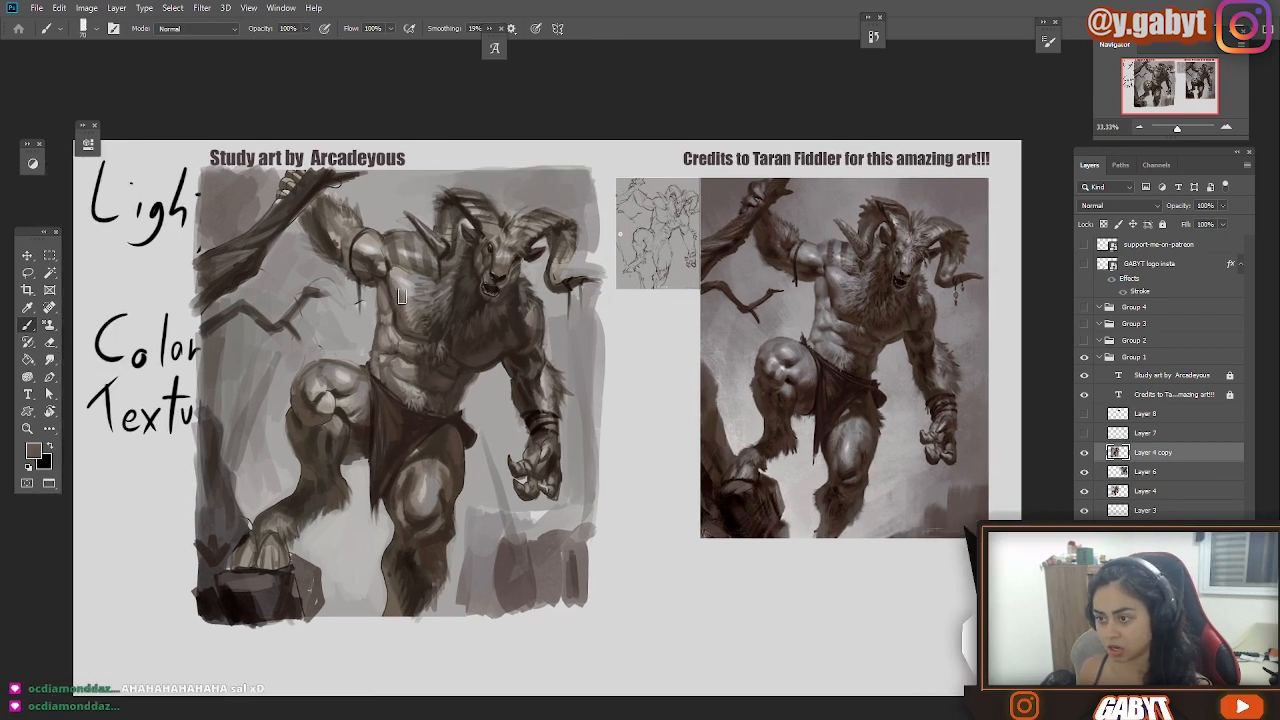
{"action": "left_click_drag", "start_coordinate": [562, 281], "coordinate": [479, 309]}
{"action": "left_click", "coordinate": [386, 247], "text": "alt"}
{"action": "left_click_drag", "start_coordinate": [386, 250], "coordinate": [469, 251]}
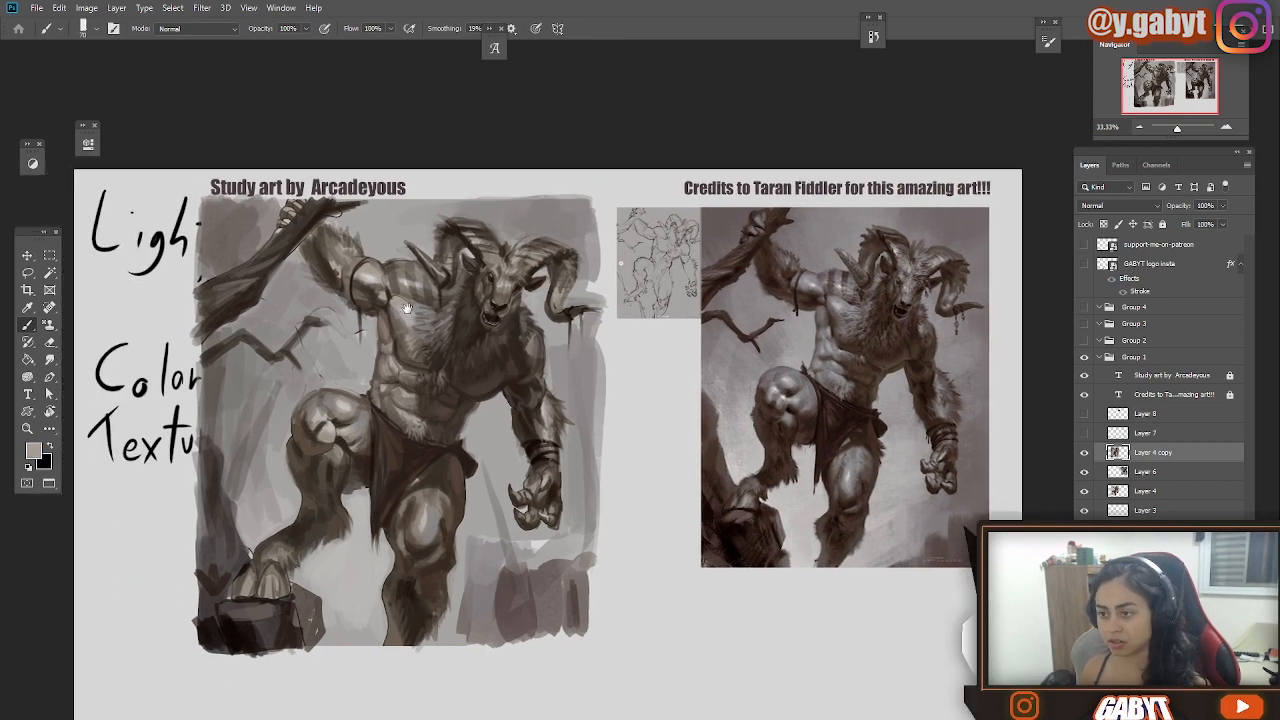
{"action": "left_click", "coordinate": [402, 306], "text": "alt"}
{"action": "mouse_move", "coordinate": [353, 543]}
{"action": "left_mouse_down"}
{"action": "mouse_move", "coordinate": [377, 569]}
{"action": "mouse_move", "coordinate": [353, 522]}
{"action": "left_mouse_up"}
{"action": "scroll", "coordinate": [536, 420], "scroll_direction": "up", "scroll_amount": 2}
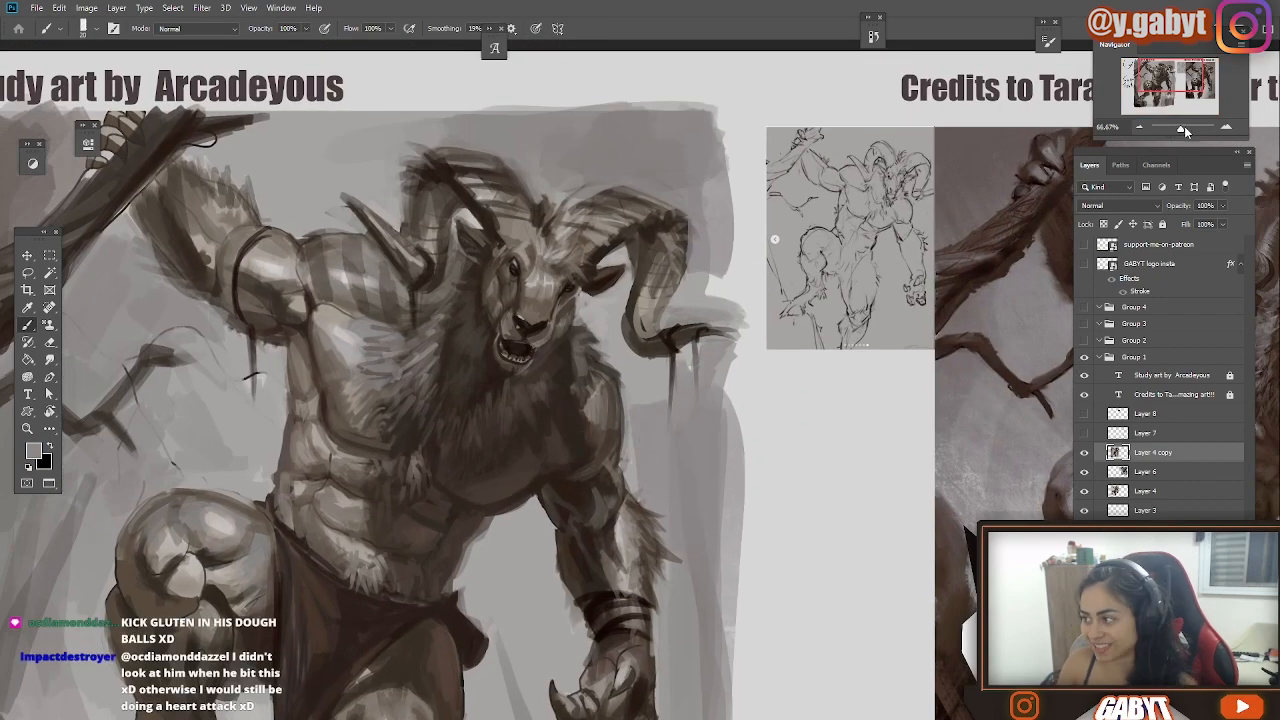
Darken the background blocks beside the standing leg with a large brush and a sampled grey-brown.
{"action": "left_click_drag", "start_coordinate": [1183, 128], "coordinate": [1176, 128]}
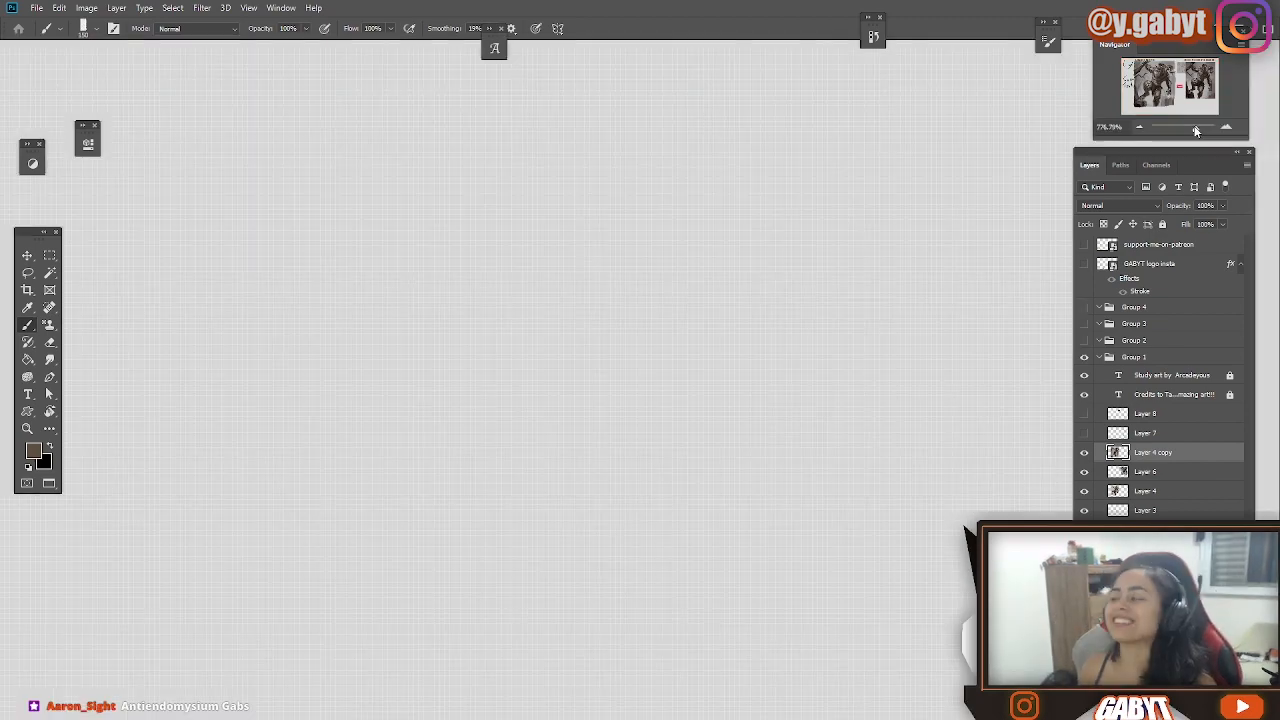
{"action": "left_click_drag", "start_coordinate": [747, 347], "coordinate": [580, 308]}
{"action": "left_click_drag", "start_coordinate": [349, 260], "coordinate": [372, 284]}
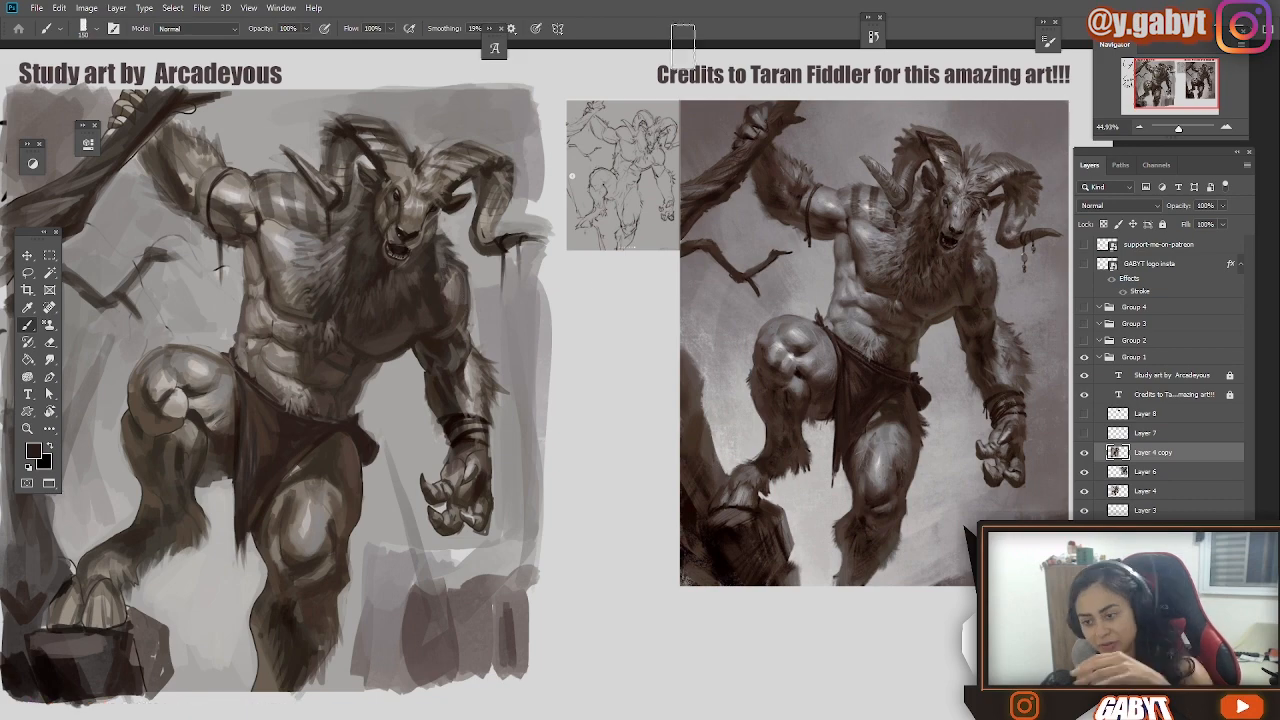
{"action": "left_click_drag", "start_coordinate": [541, 345], "coordinate": [514, 332]}
{"action": "left_click", "coordinate": [465, 304], "text": "alt"}
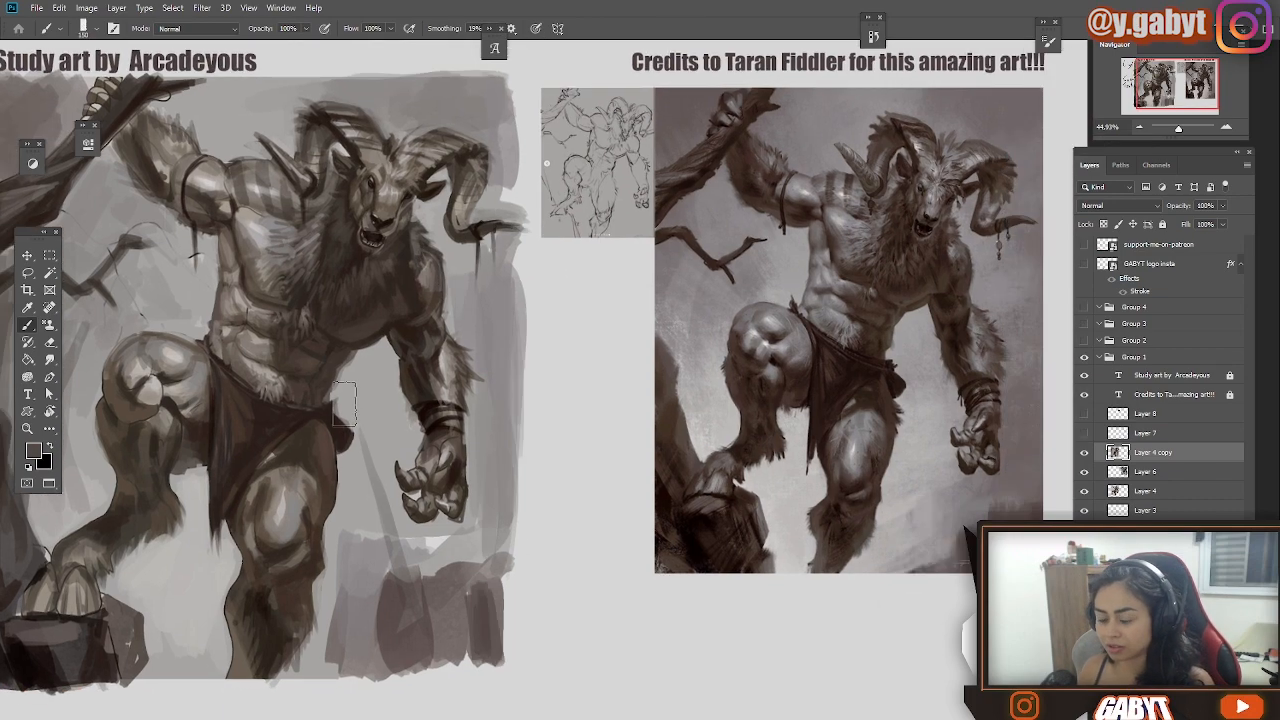
{"action": "left_click_drag", "start_coordinate": [512, 425], "coordinate": [677, 335]}
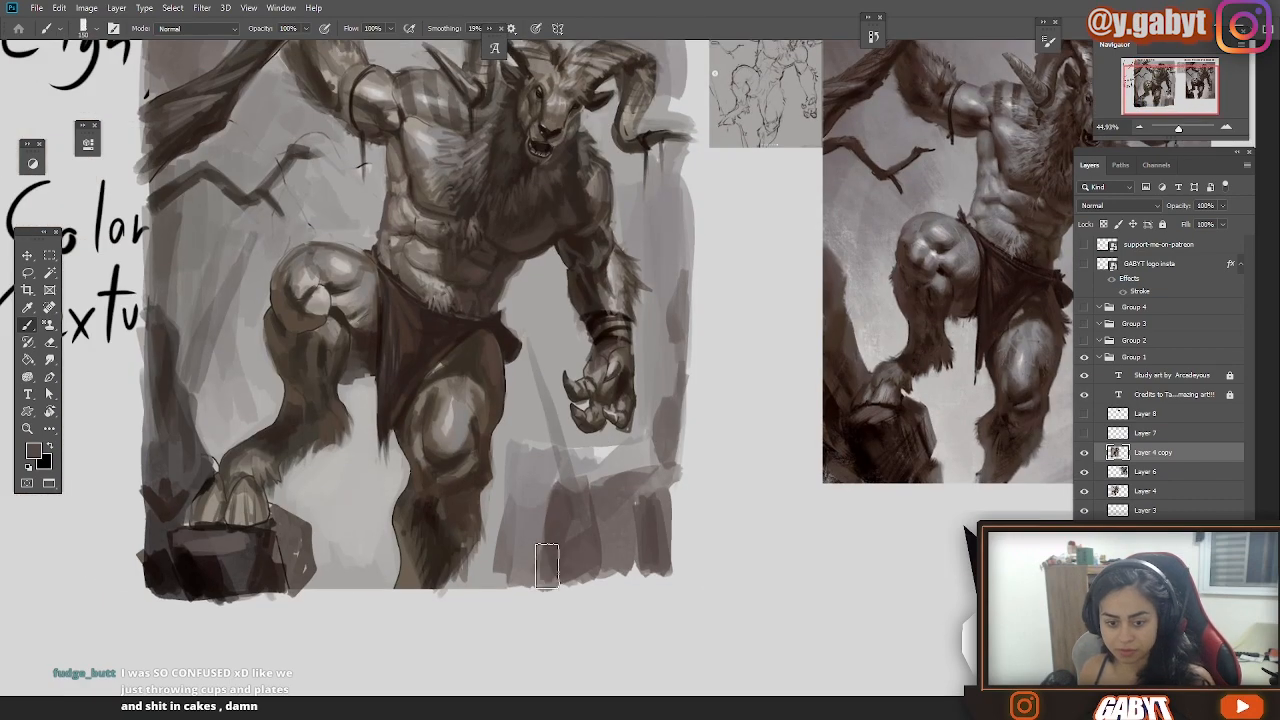
{"action": "left_click_drag", "start_coordinate": [1178, 131], "coordinate": [1179, 131]}
Soften the loincloth and standing leg with the Smudge tool and pull out fur along the thigh's outer edge.
{"action": "left_click_drag", "start_coordinate": [436, 341], "coordinate": [380, 349]}
{"action": "key", "text": "r"}
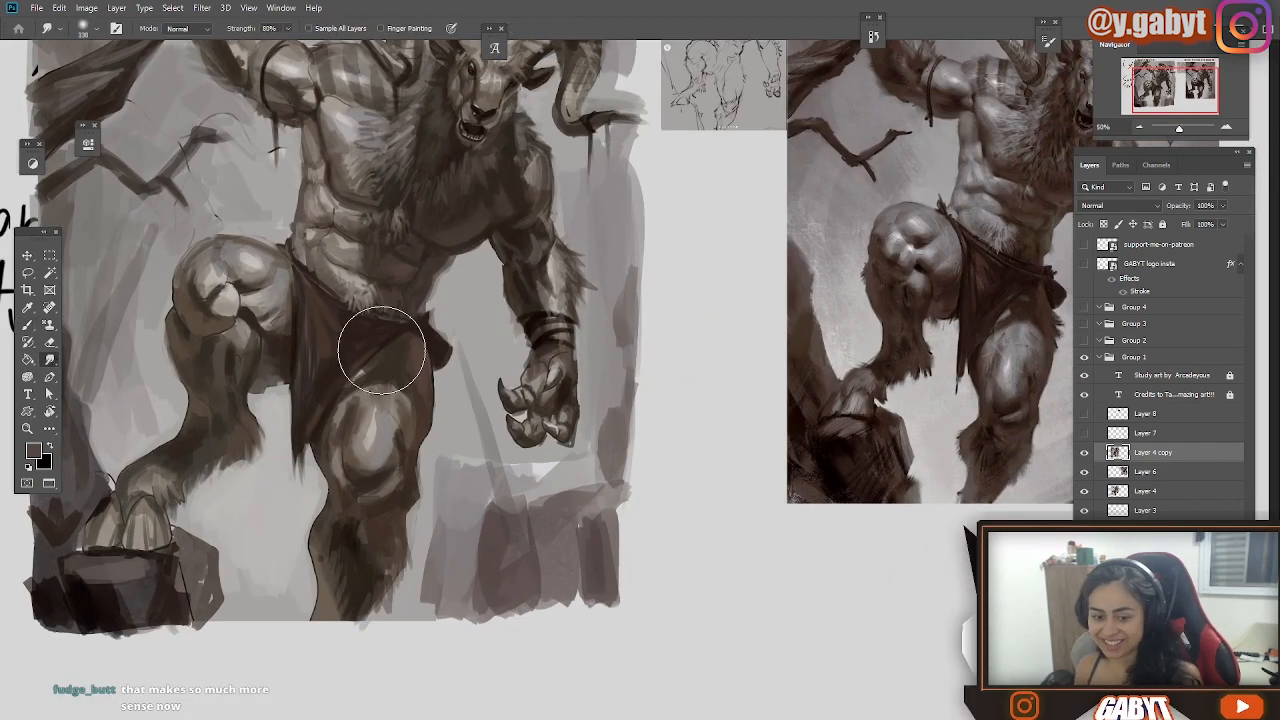
{"action": "left_click_drag", "start_coordinate": [434, 393], "coordinate": [256, 402]}
{"action": "mouse_move", "coordinate": [248, 487]}
{"action": "left_mouse_down"}
{"action": "mouse_move", "coordinate": [234, 508]}
{"action": "mouse_move", "coordinate": [372, 496]}
{"action": "left_mouse_up"}
{"action": "left_click", "coordinate": [1226, 127]}
{"action": "left_click", "coordinate": [1139, 127]}
Tint the torso and loincloth with a sampled brown using a large brush in Color mode.
{"action": "key", "text": "b"}
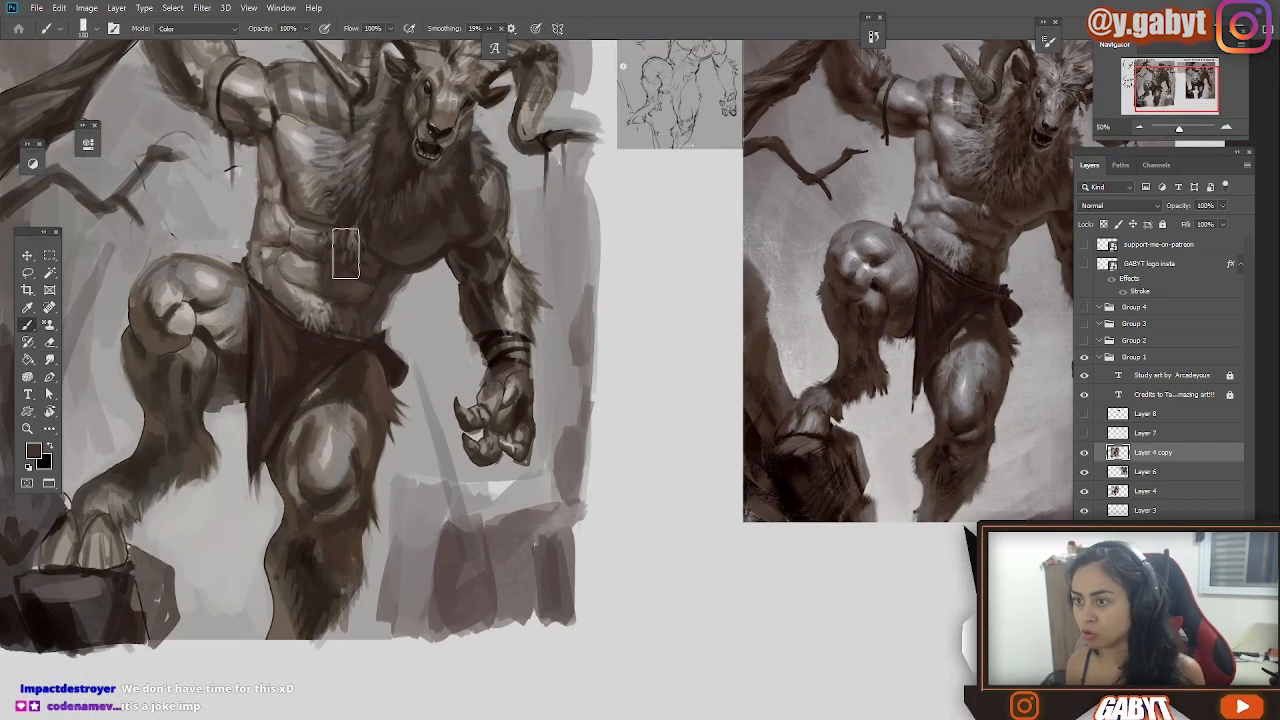
{"action": "left_click_drag", "start_coordinate": [346, 254], "coordinate": [395, 335]}
{"action": "left_click", "coordinate": [181, 82], "text": "alt"}
{"action": "key", "text": "ctrl+minus"}
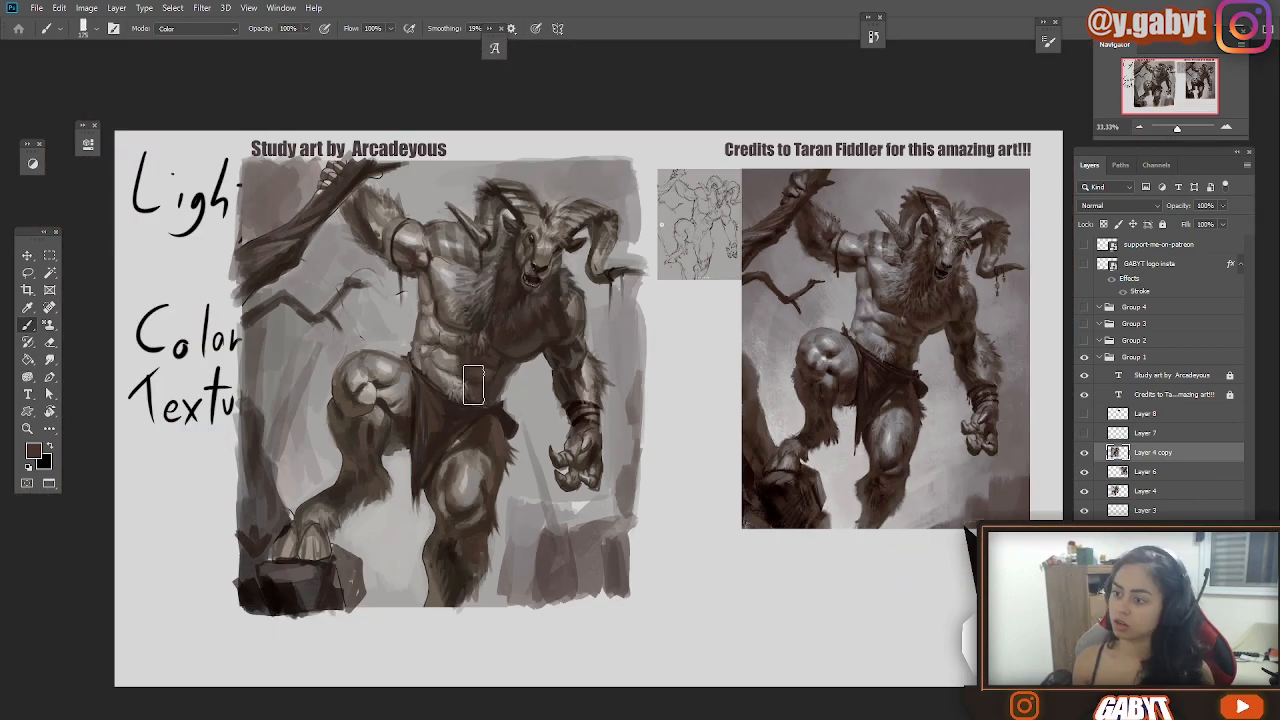